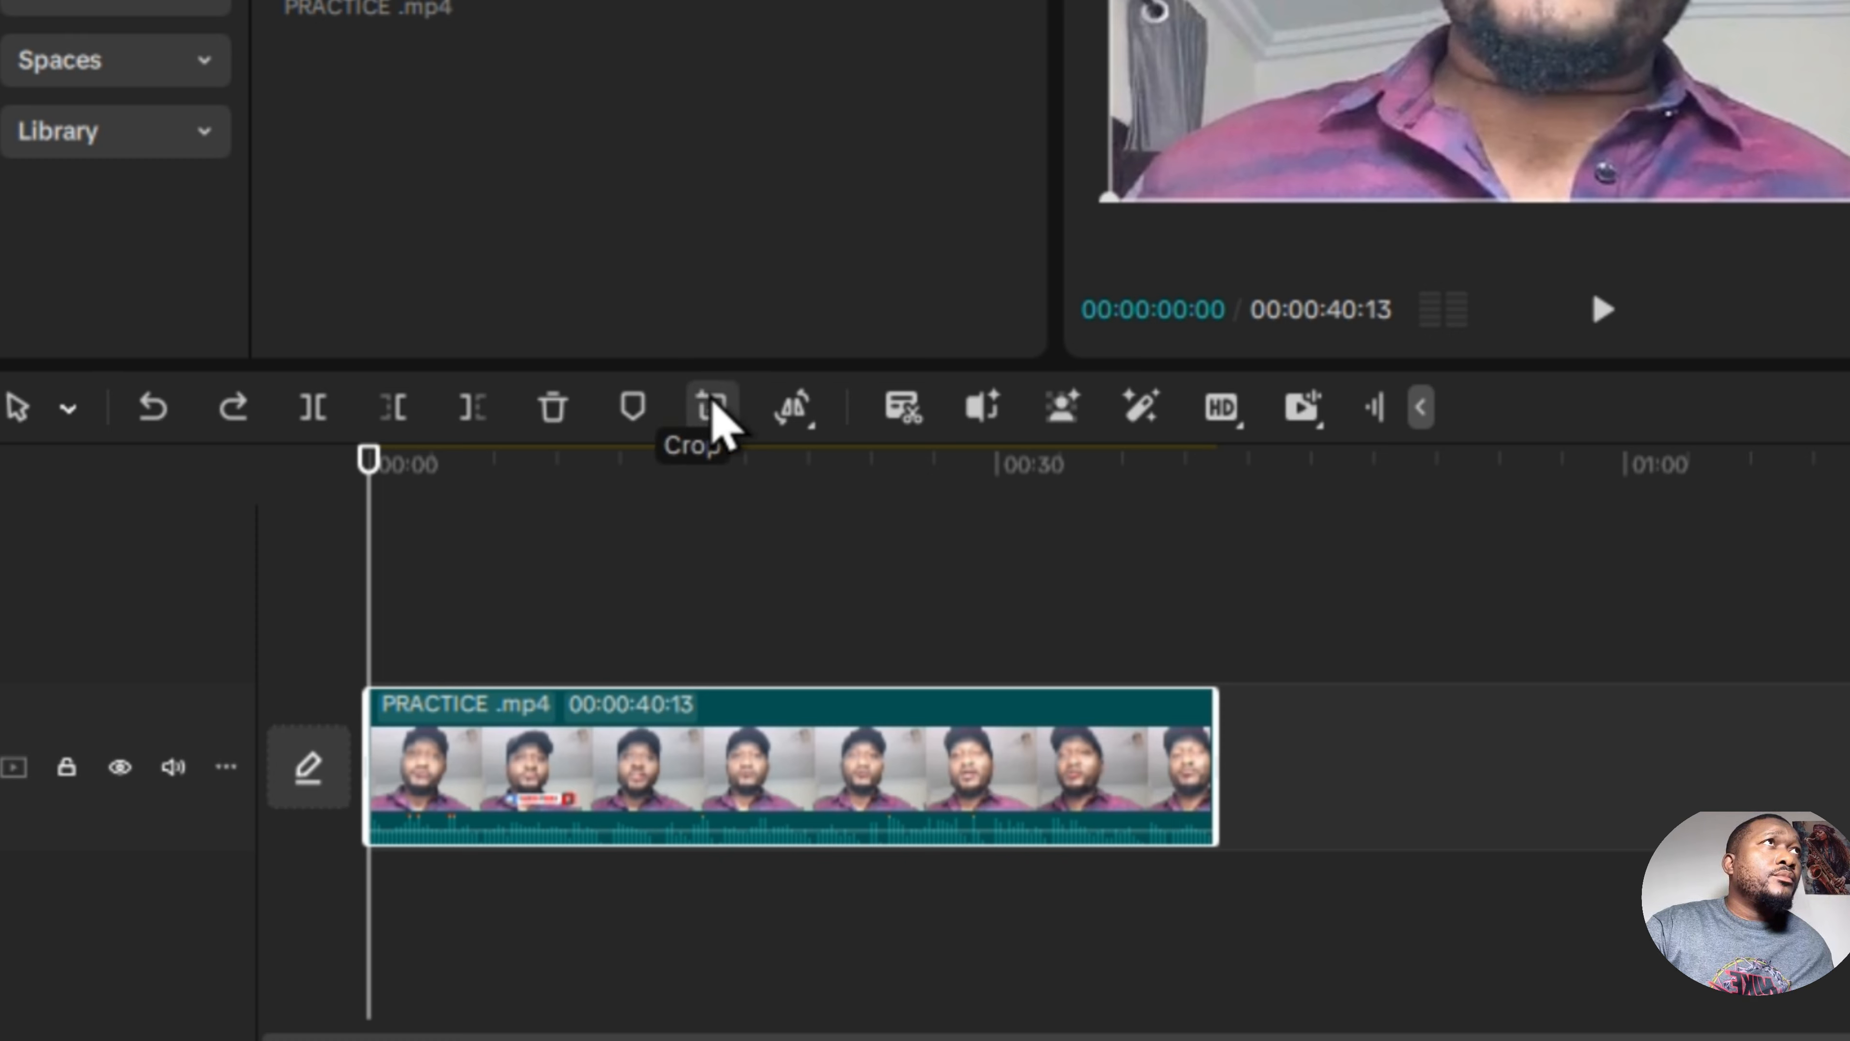
left_click(778, 401)
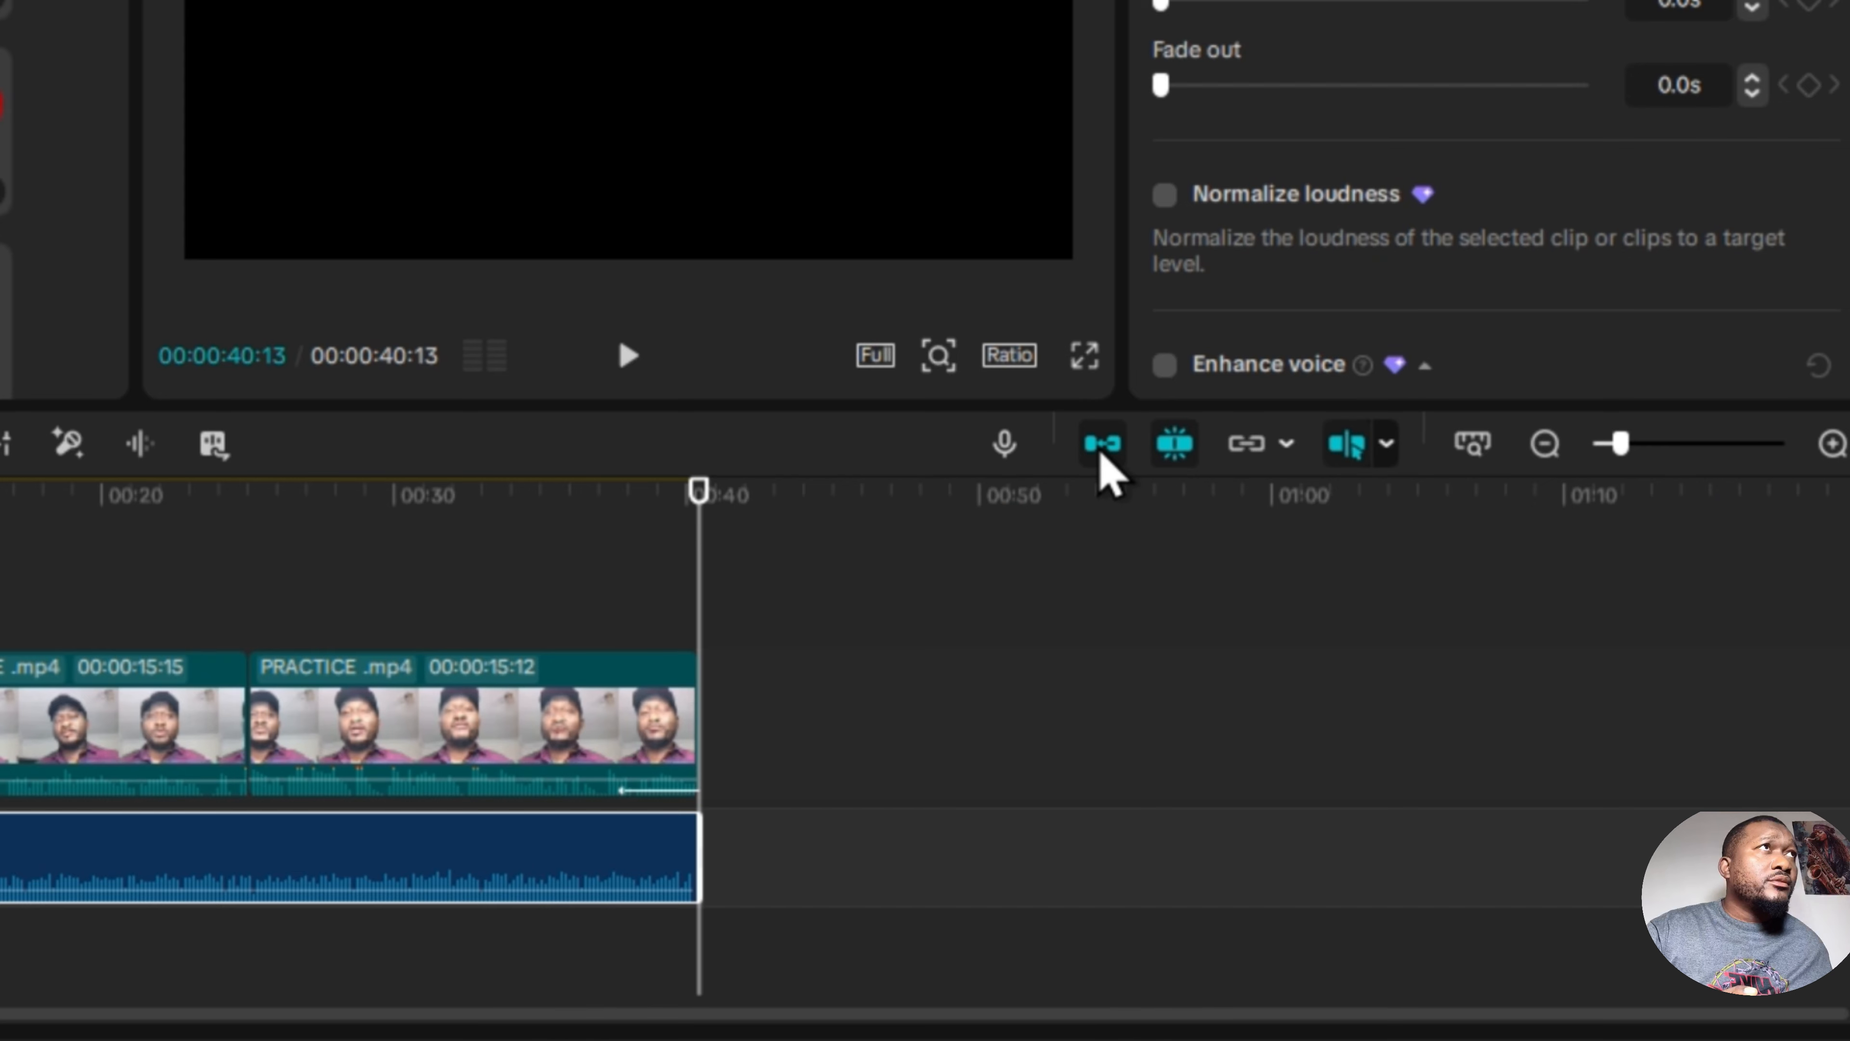
Move the last clip about 8 seconds later with the main track magnet off, and turn the magnet back on to close the gap.
left_click(1101, 450)
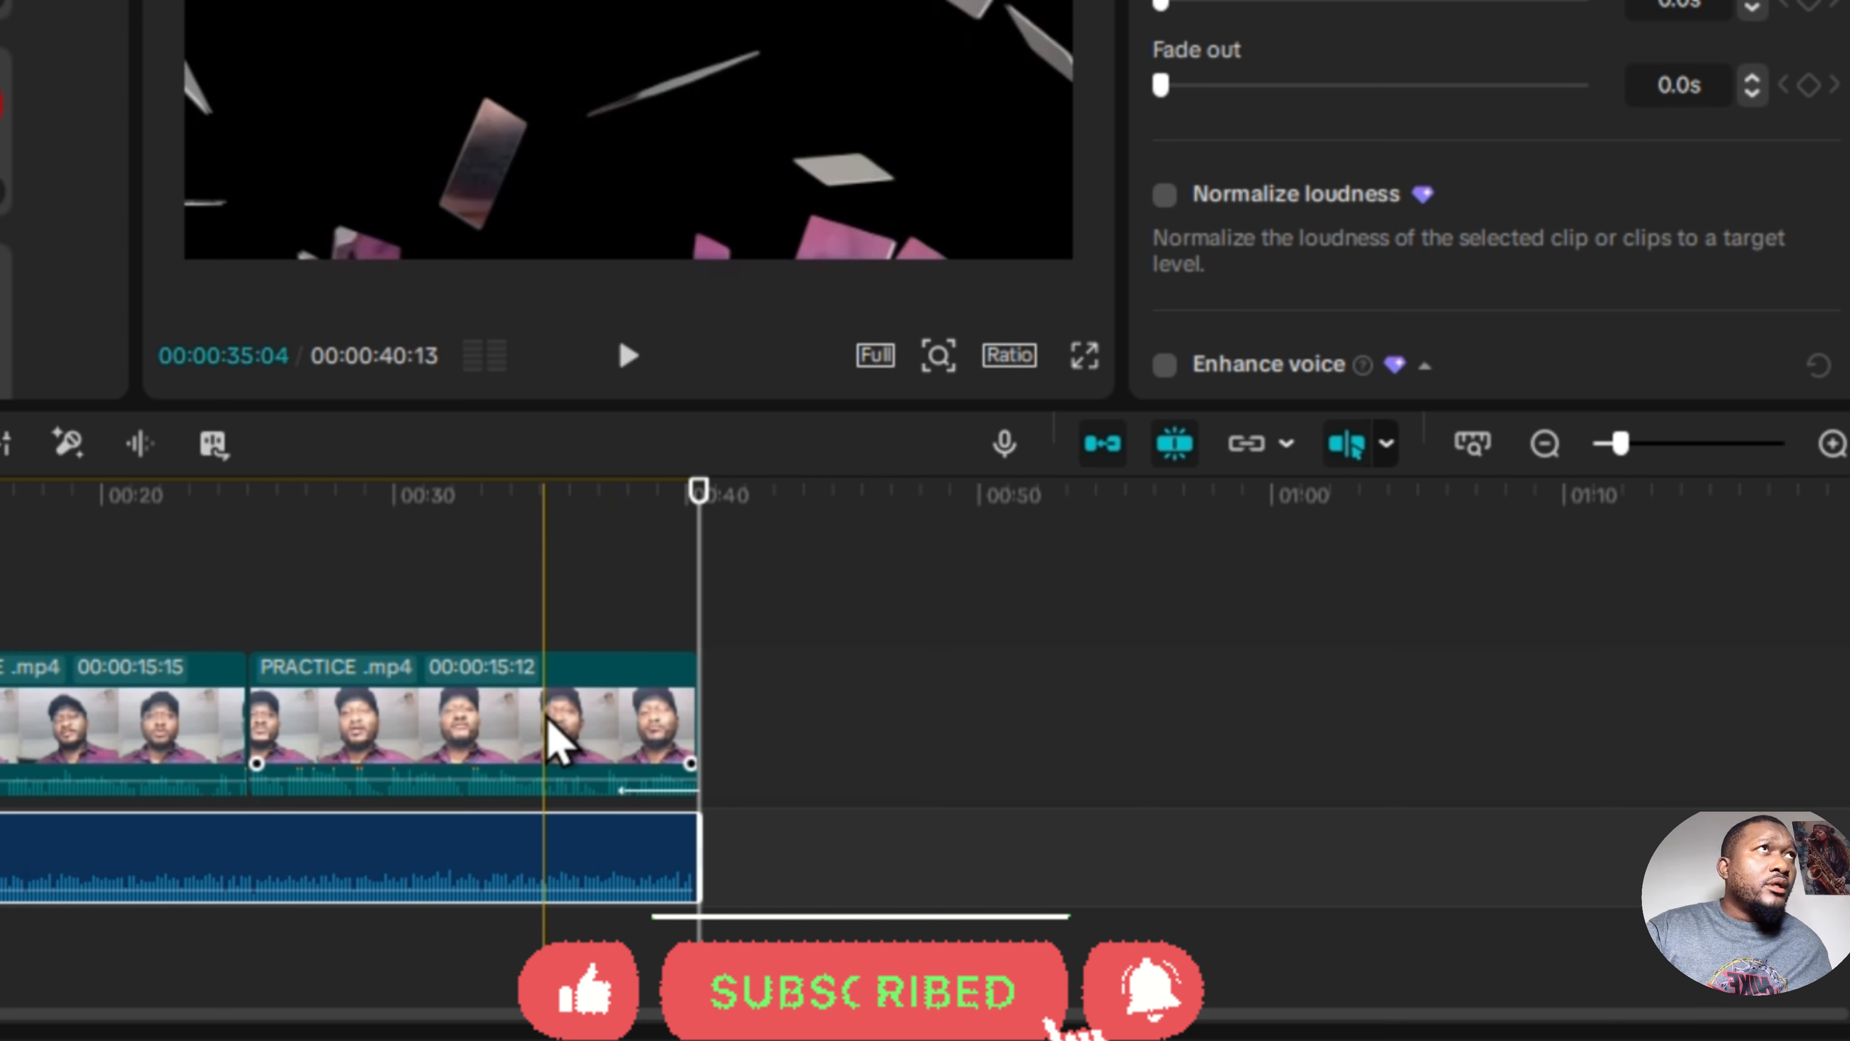
mouse_move(560, 758)
left_mouse_down()
mouse_move(854, 760)
mouse_move(549, 768)
left_mouse_up()
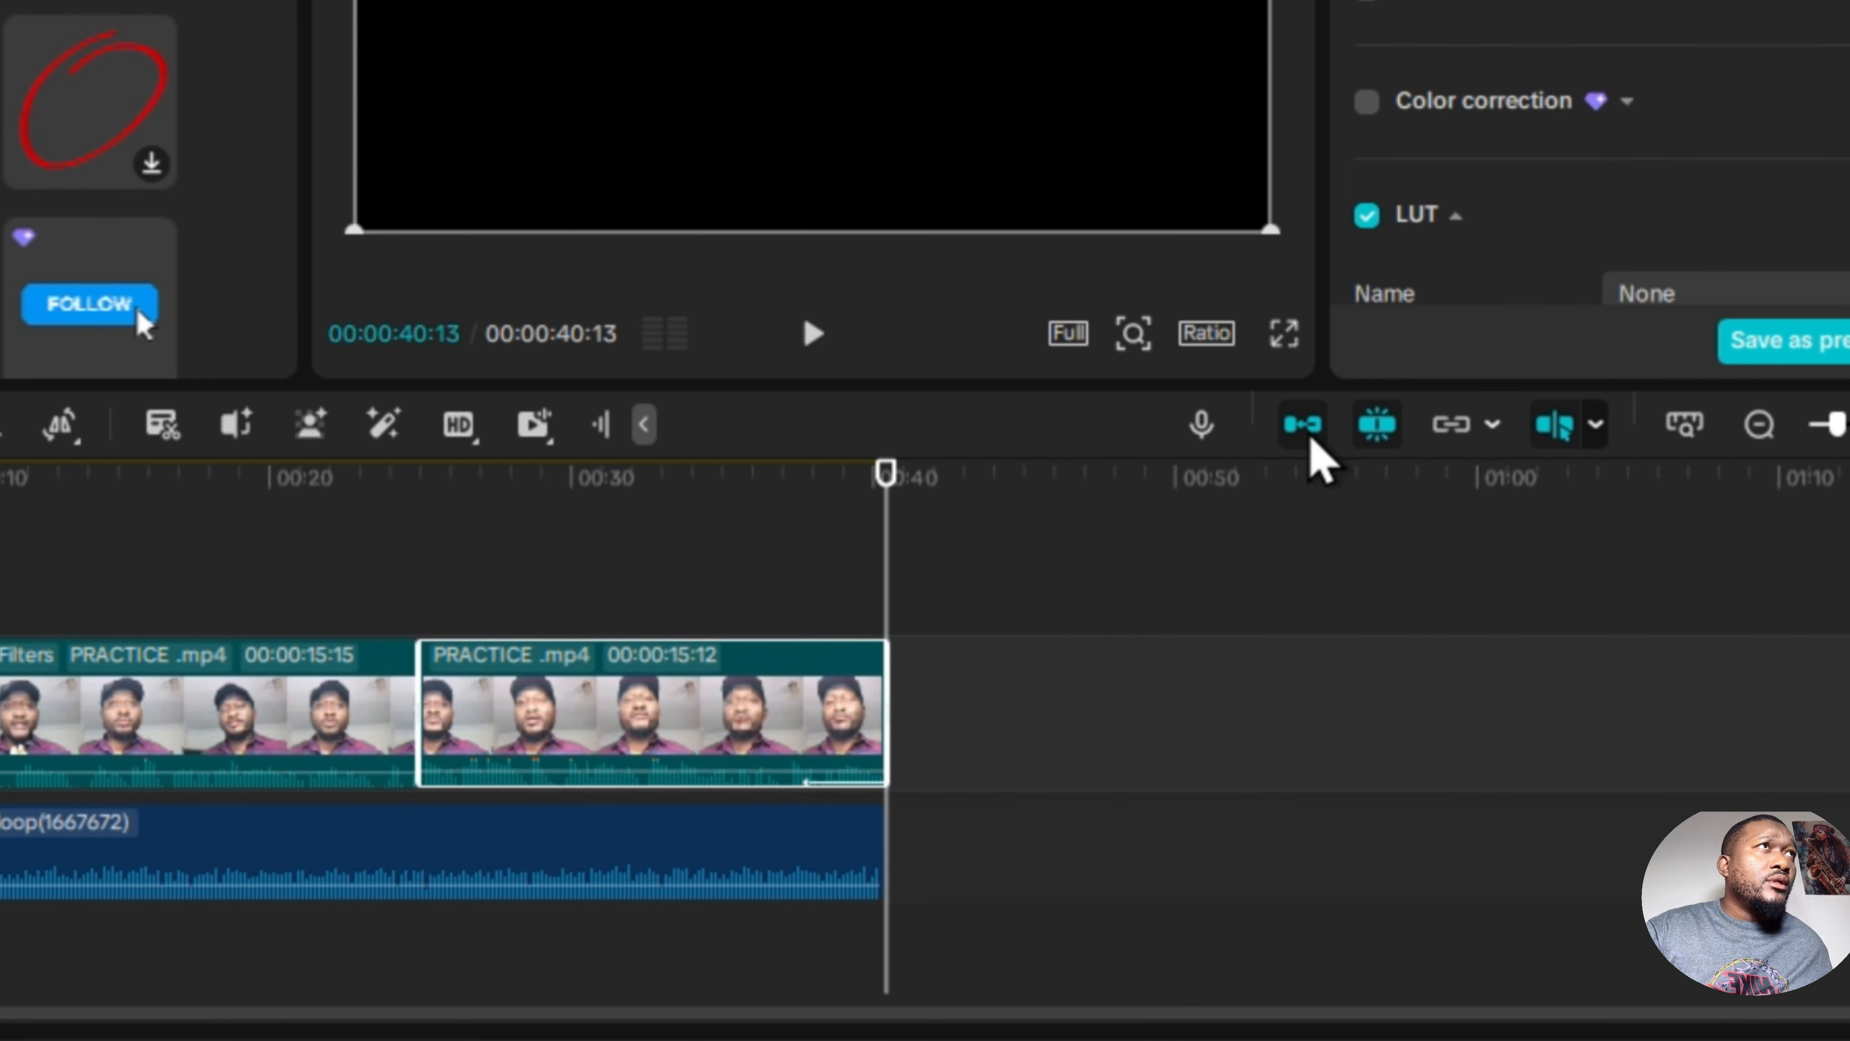
left_click(1104, 444)
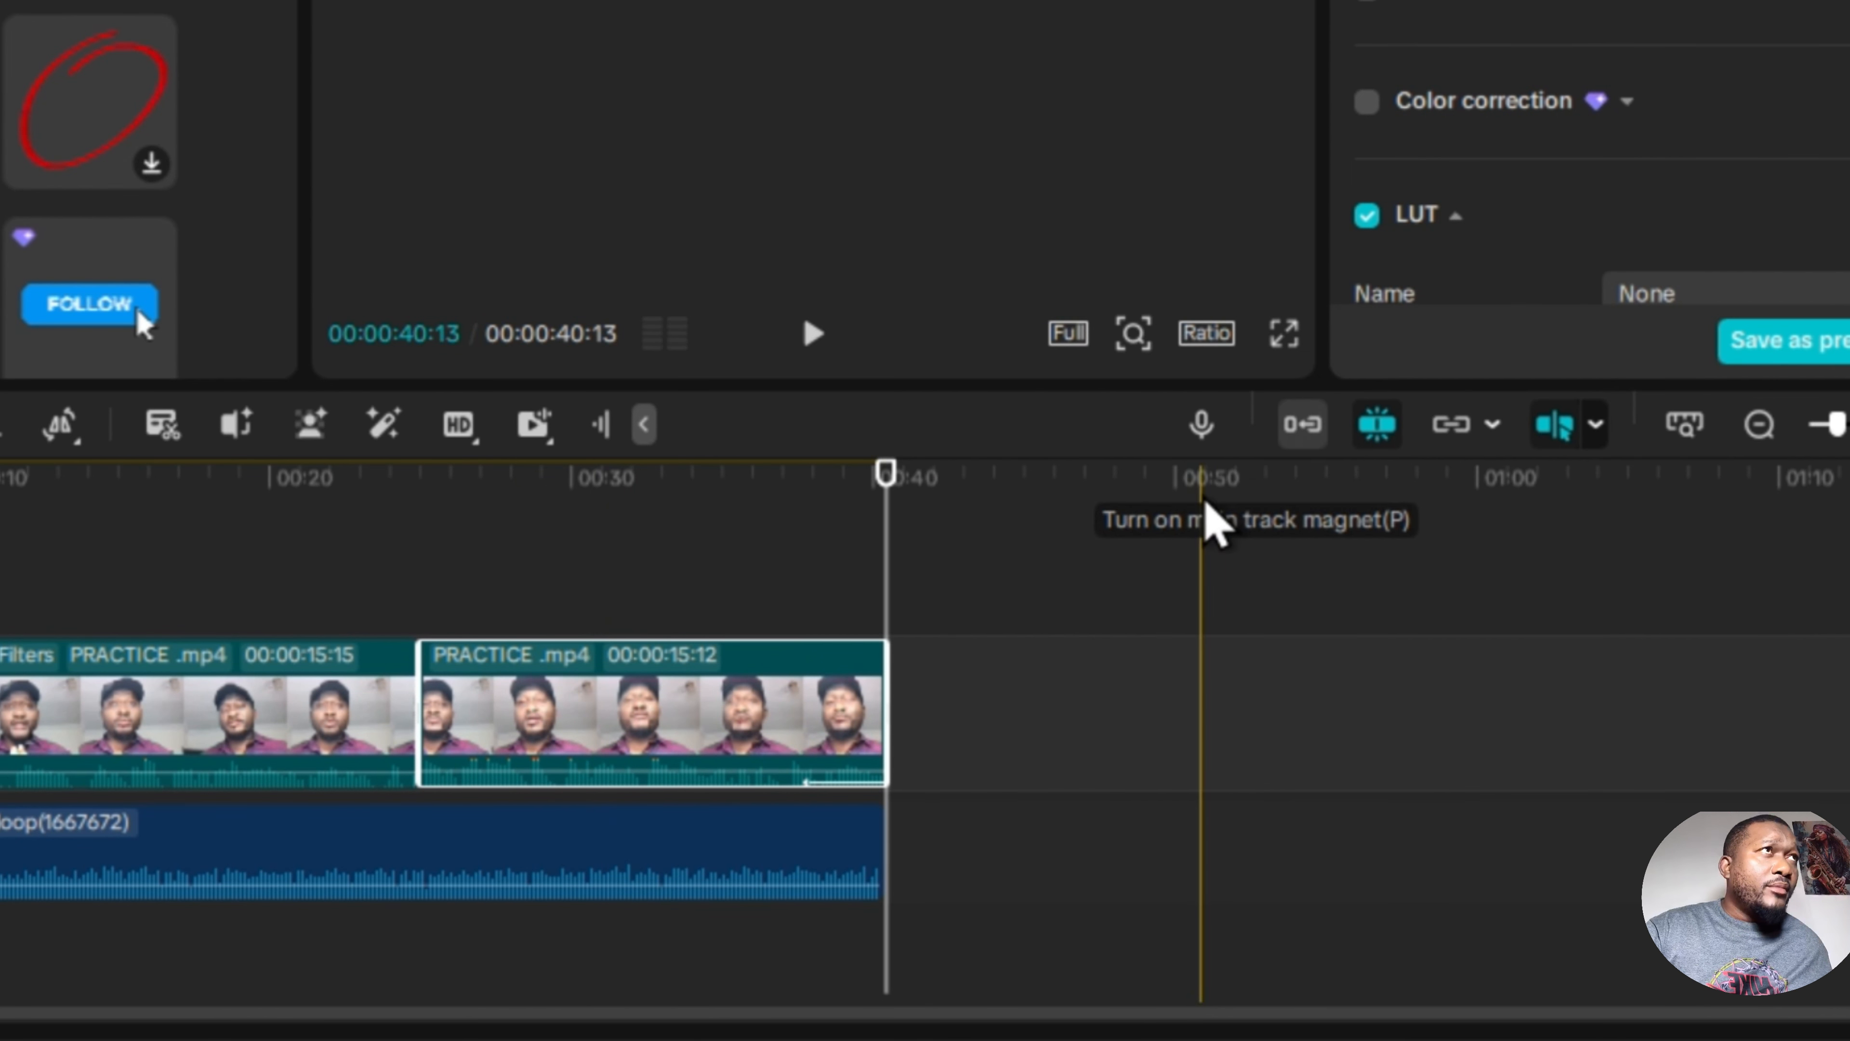
left_click_drag(762, 754, 995, 761)
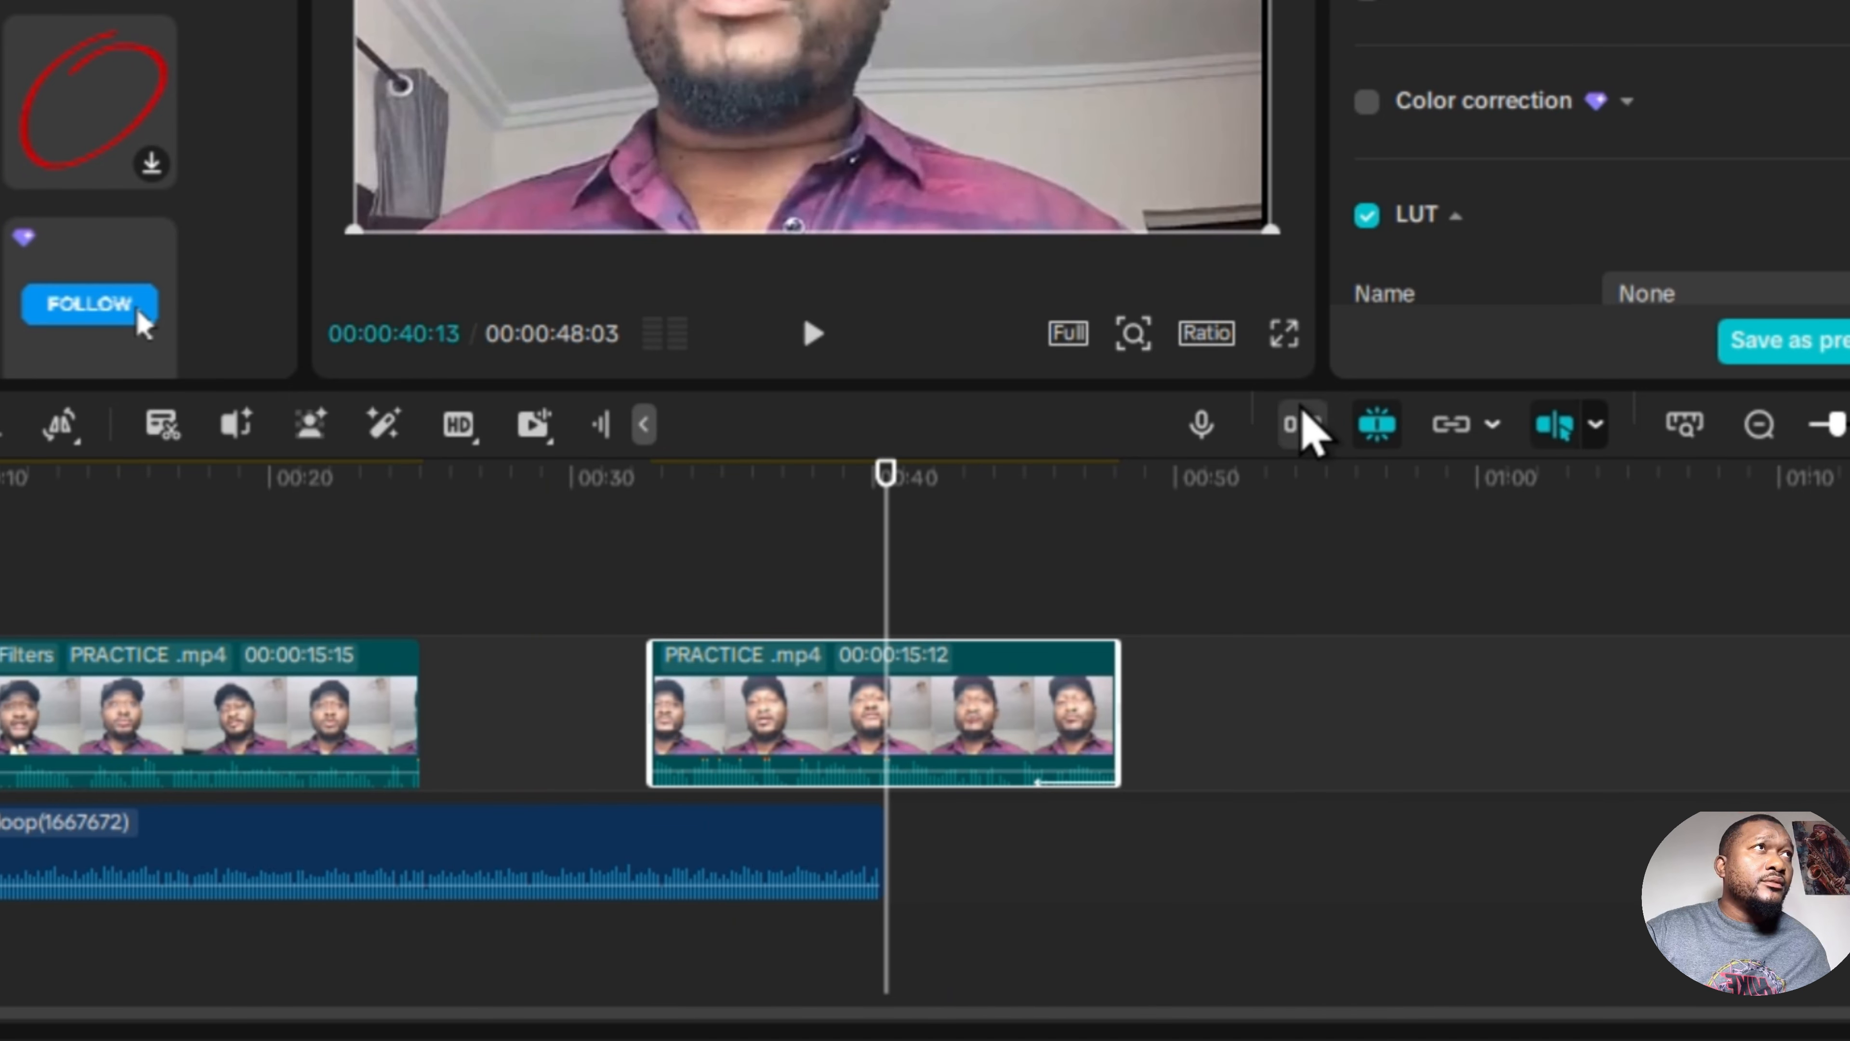
left_click(1305, 427)
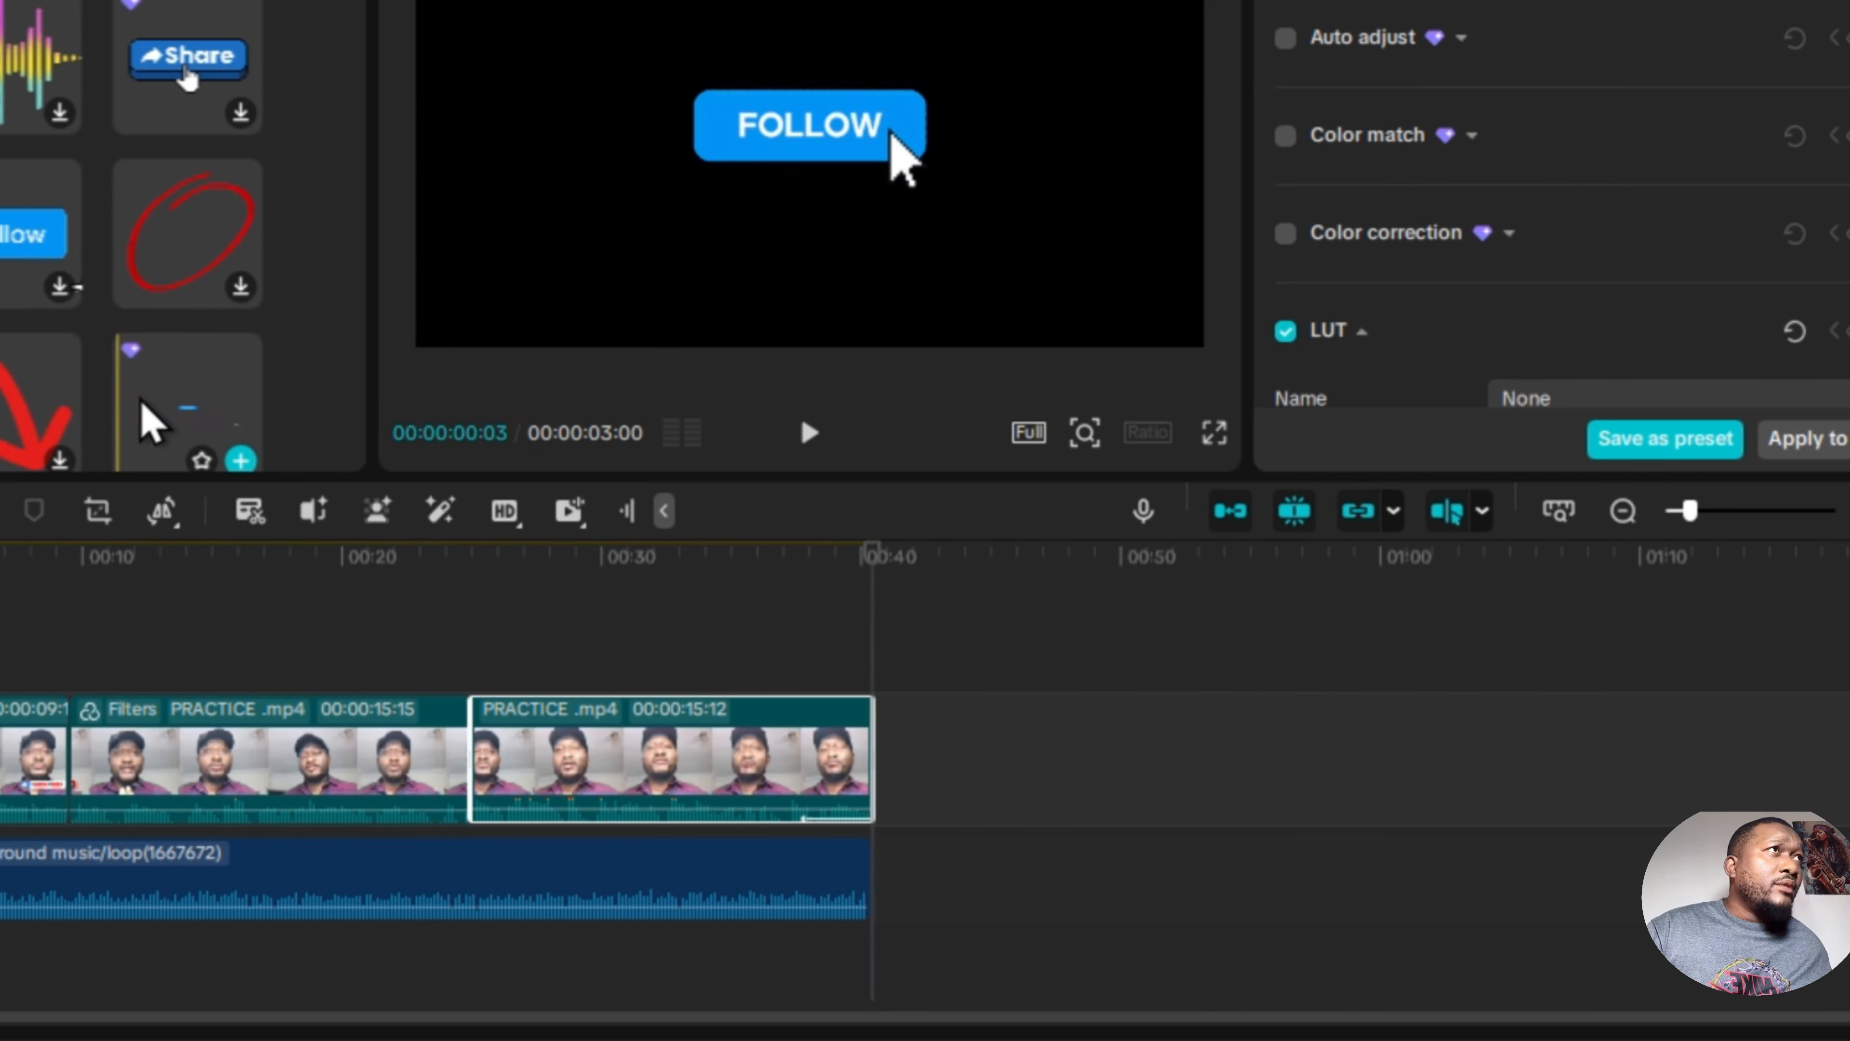
Add the blue FOLLOW sticker on a track above the last PRACTICE .mp4 clip, starting at about 31 seconds.
left_click_drag(165, 413, 632, 681)
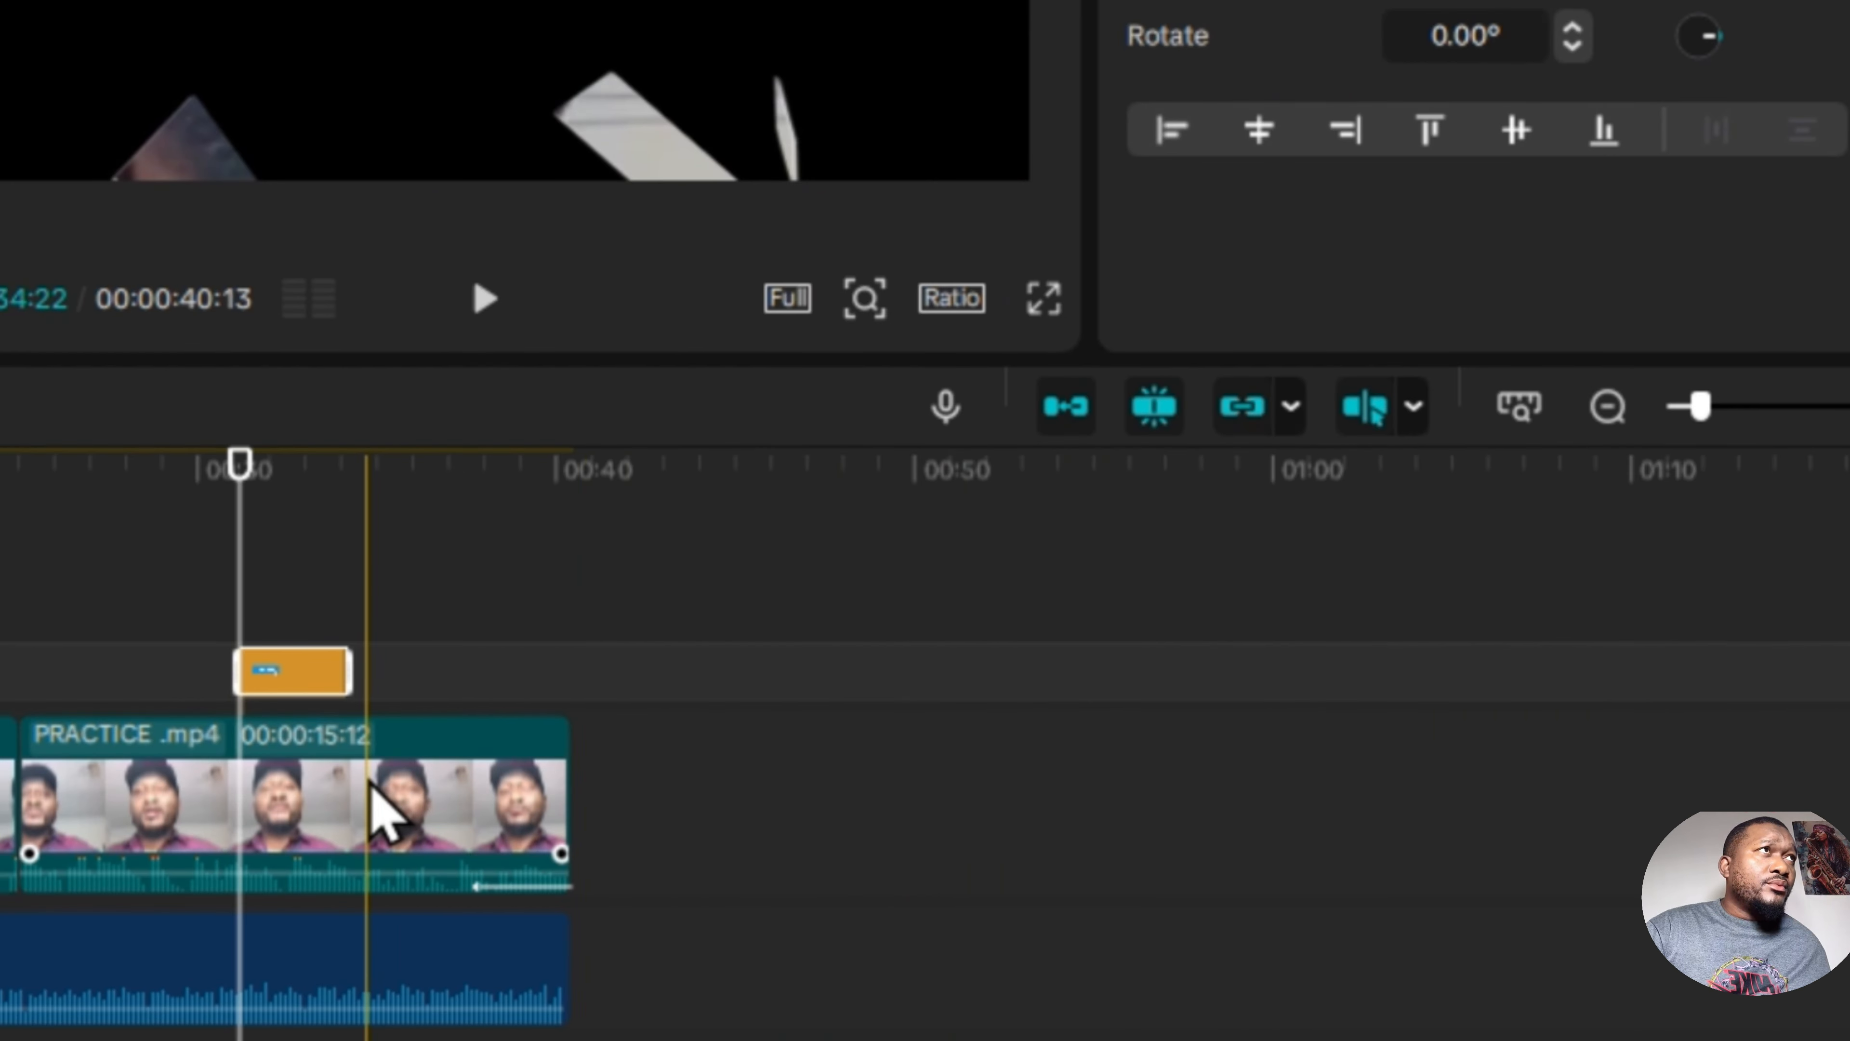
mouse_move(370, 782)
left_mouse_down()
mouse_move(728, 805)
mouse_move(520, 819)
mouse_move(380, 793)
left_mouse_up()
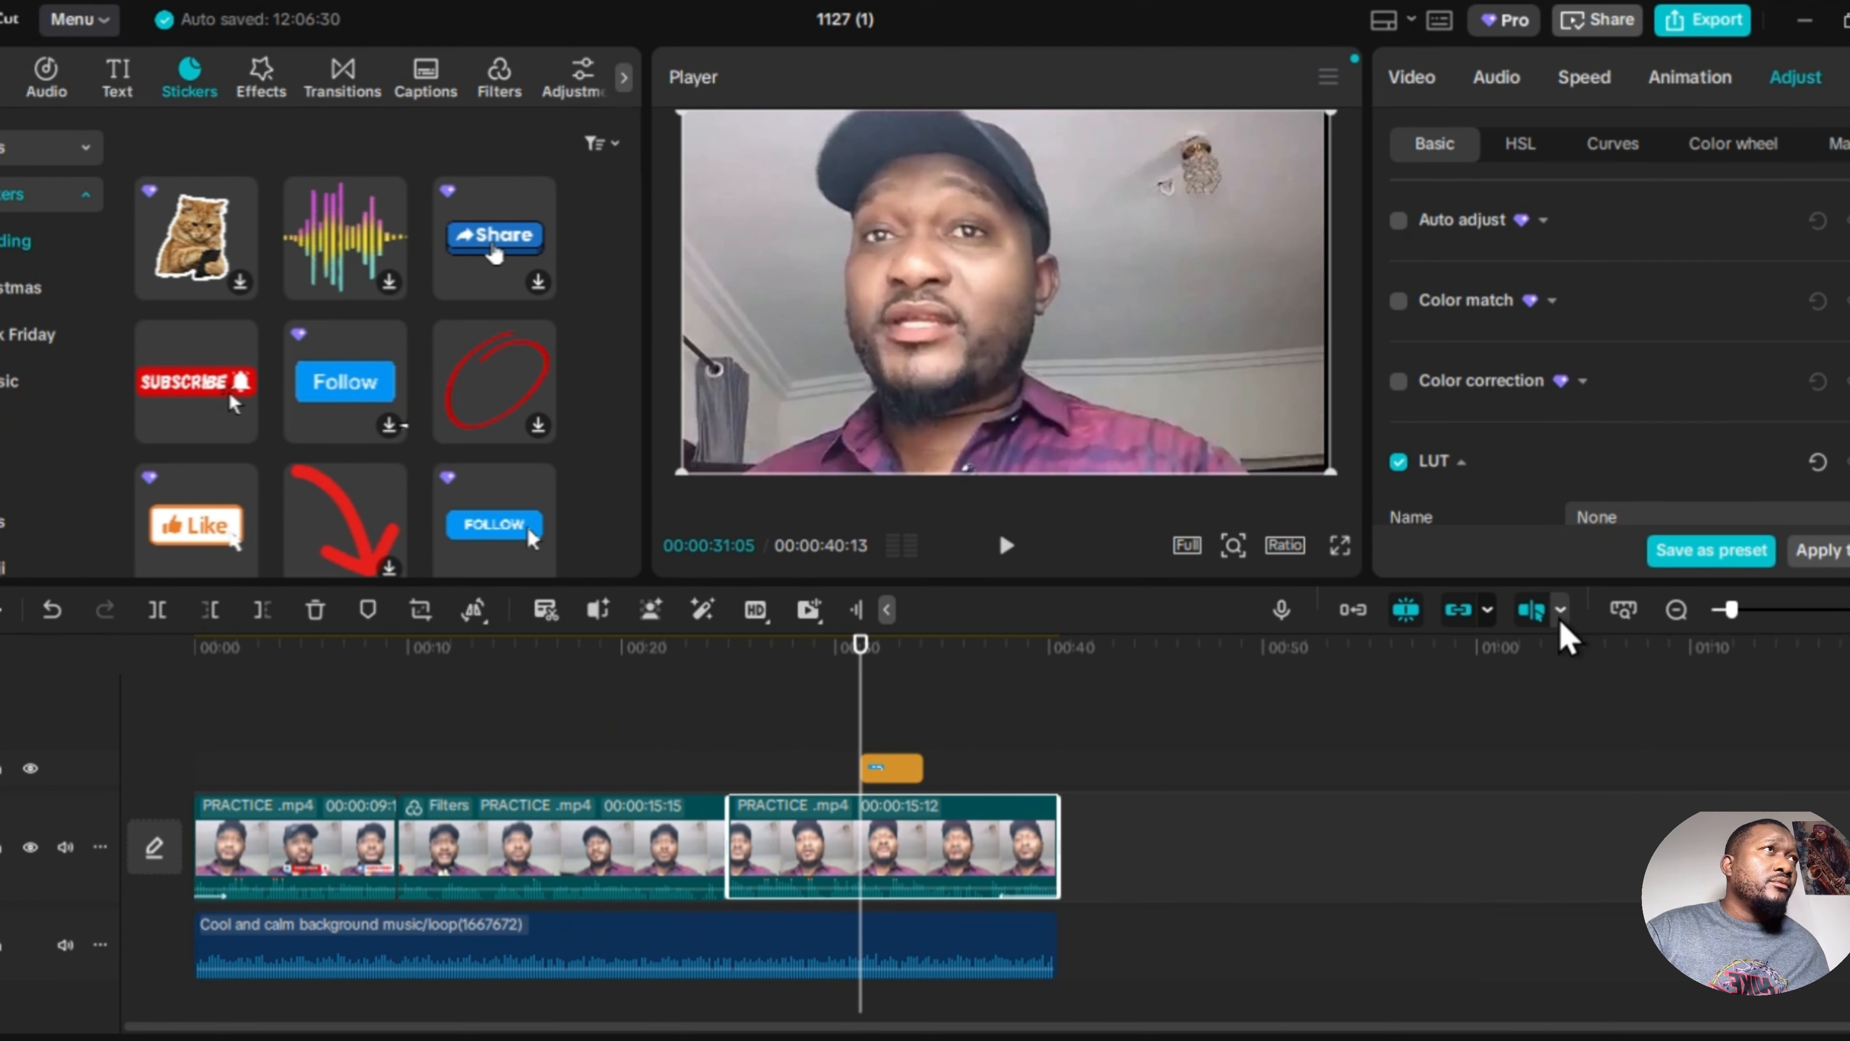
left_click(1697, 663)
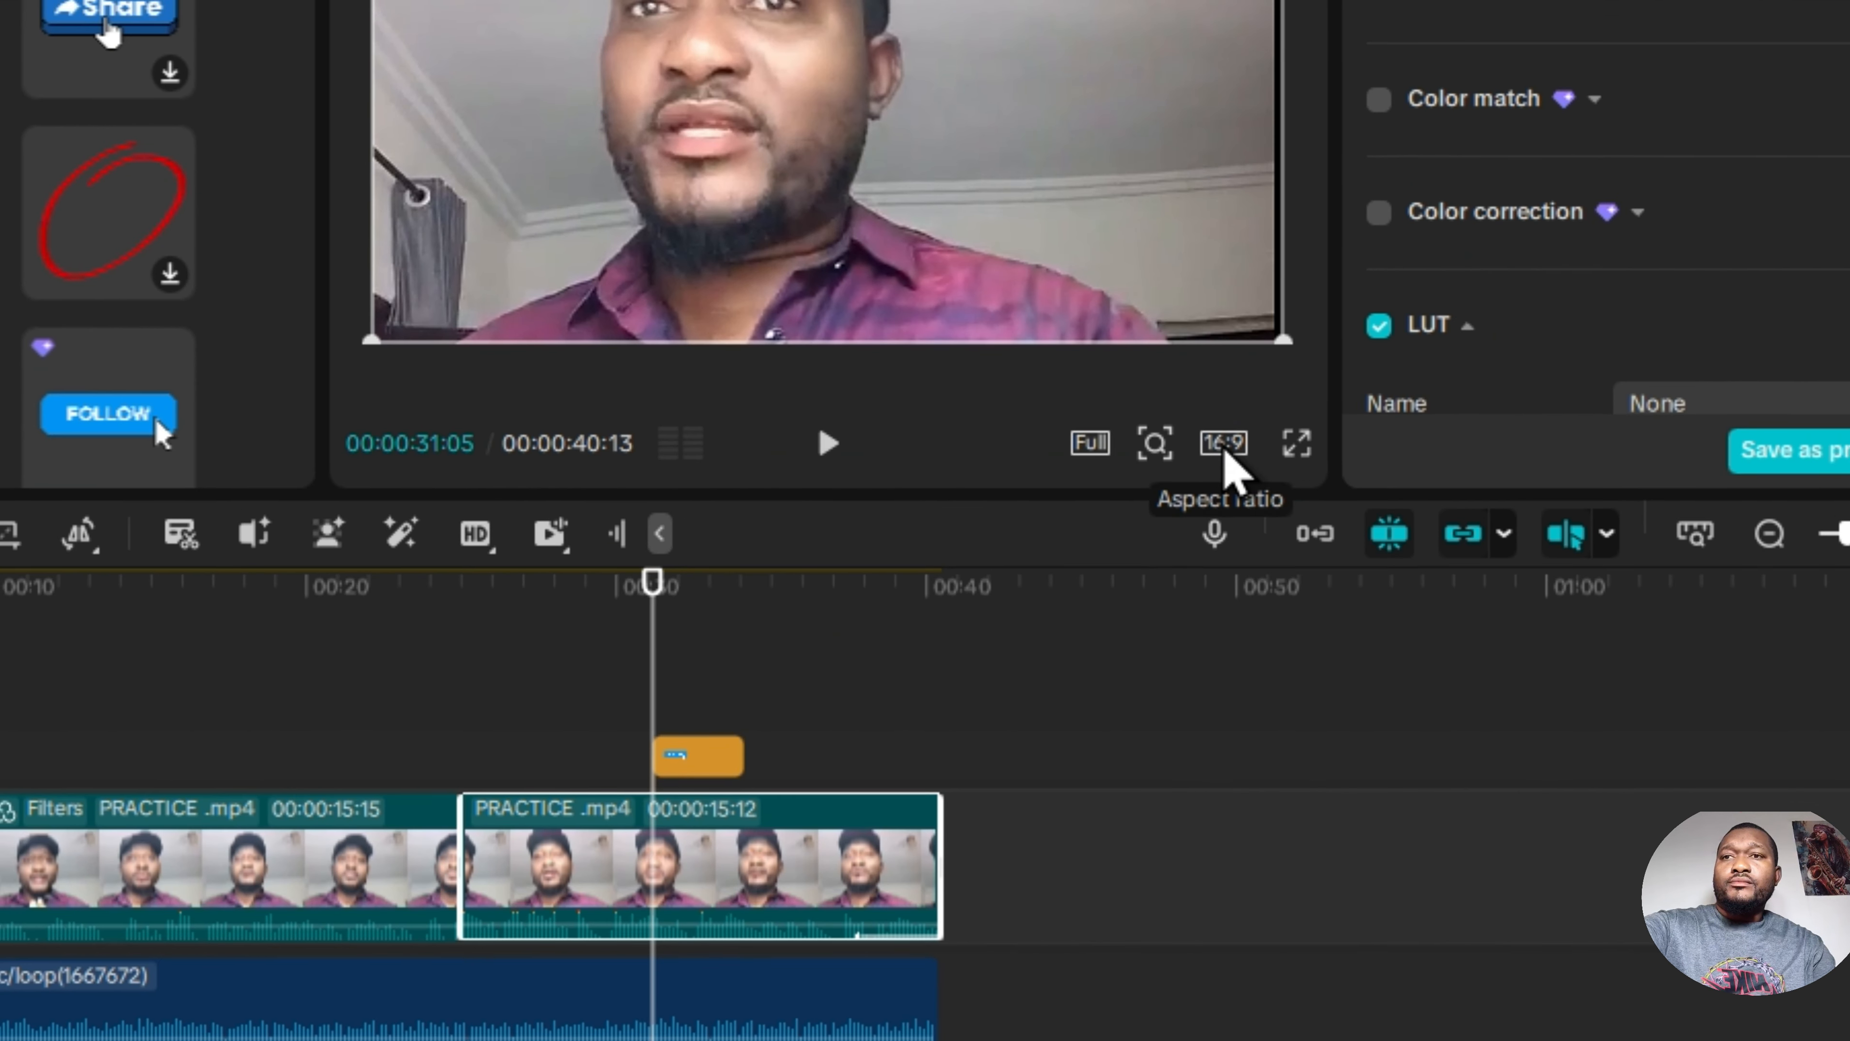
Set the project's aspect ratio to 9:16.
left_click(1248, 540)
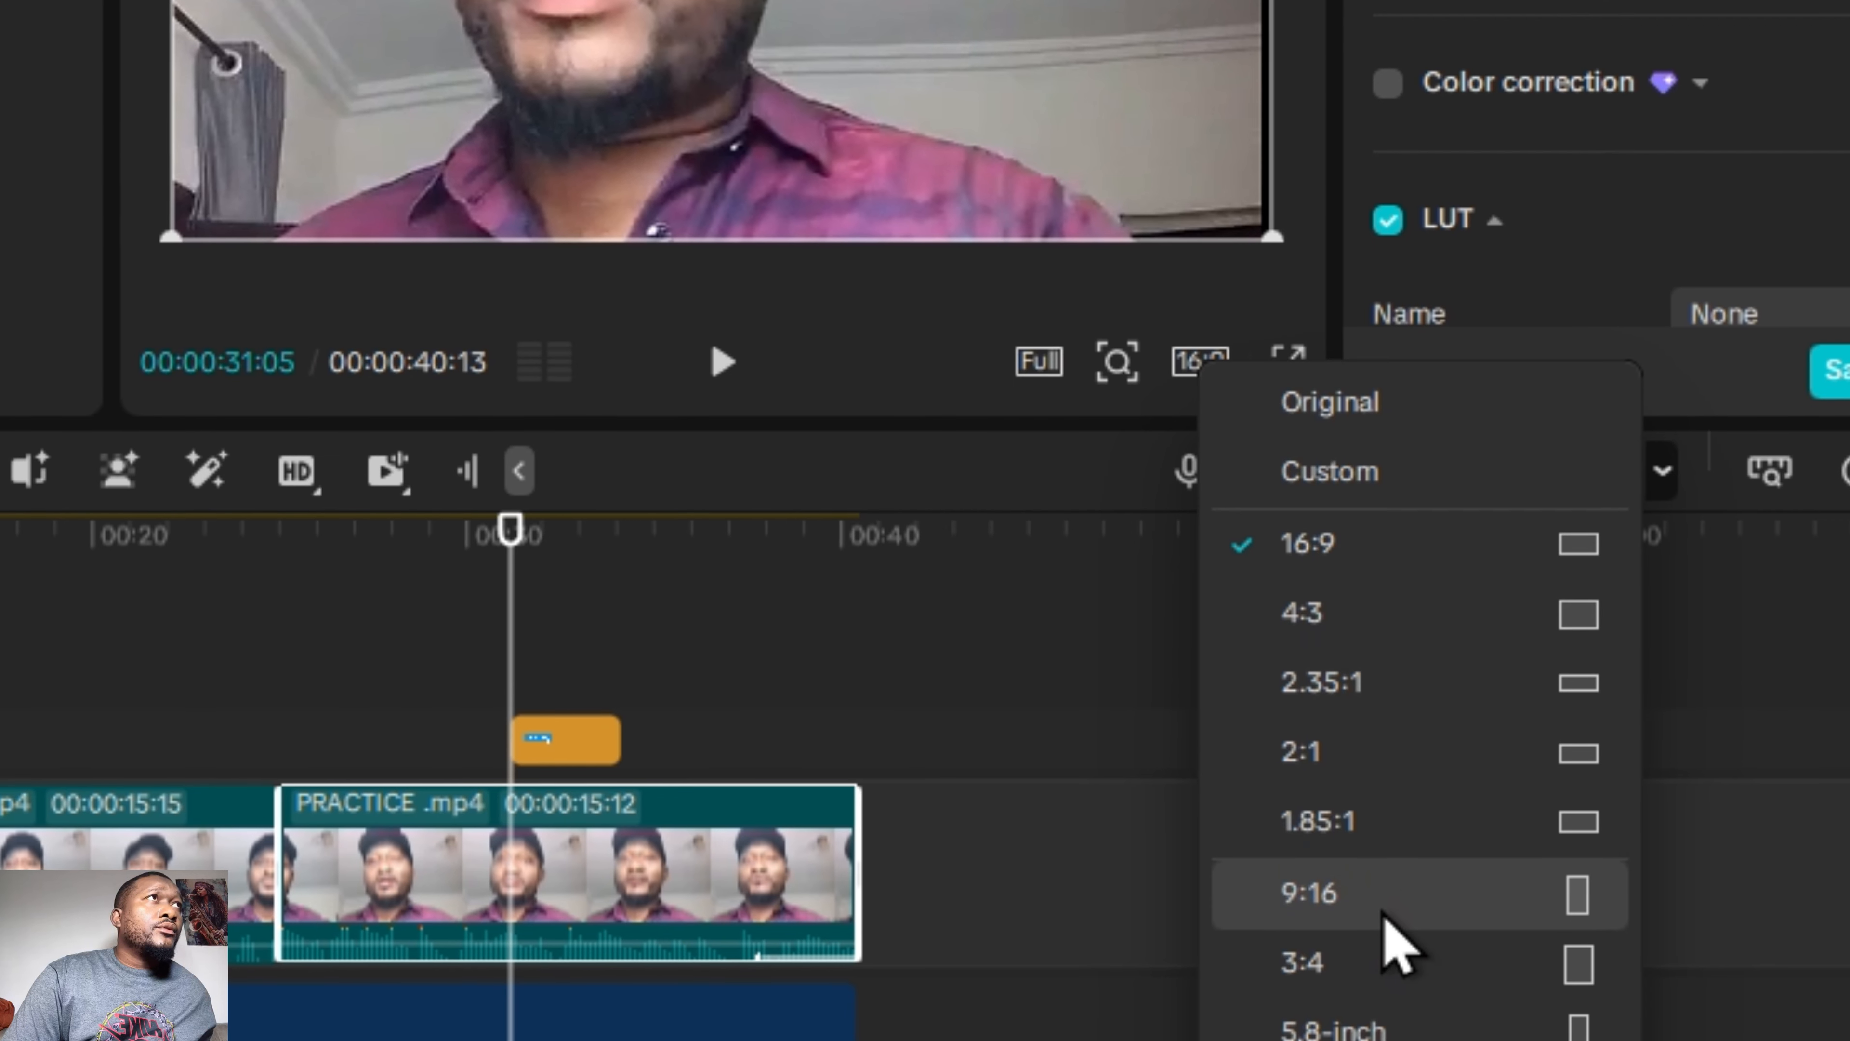
left_click(1393, 890)
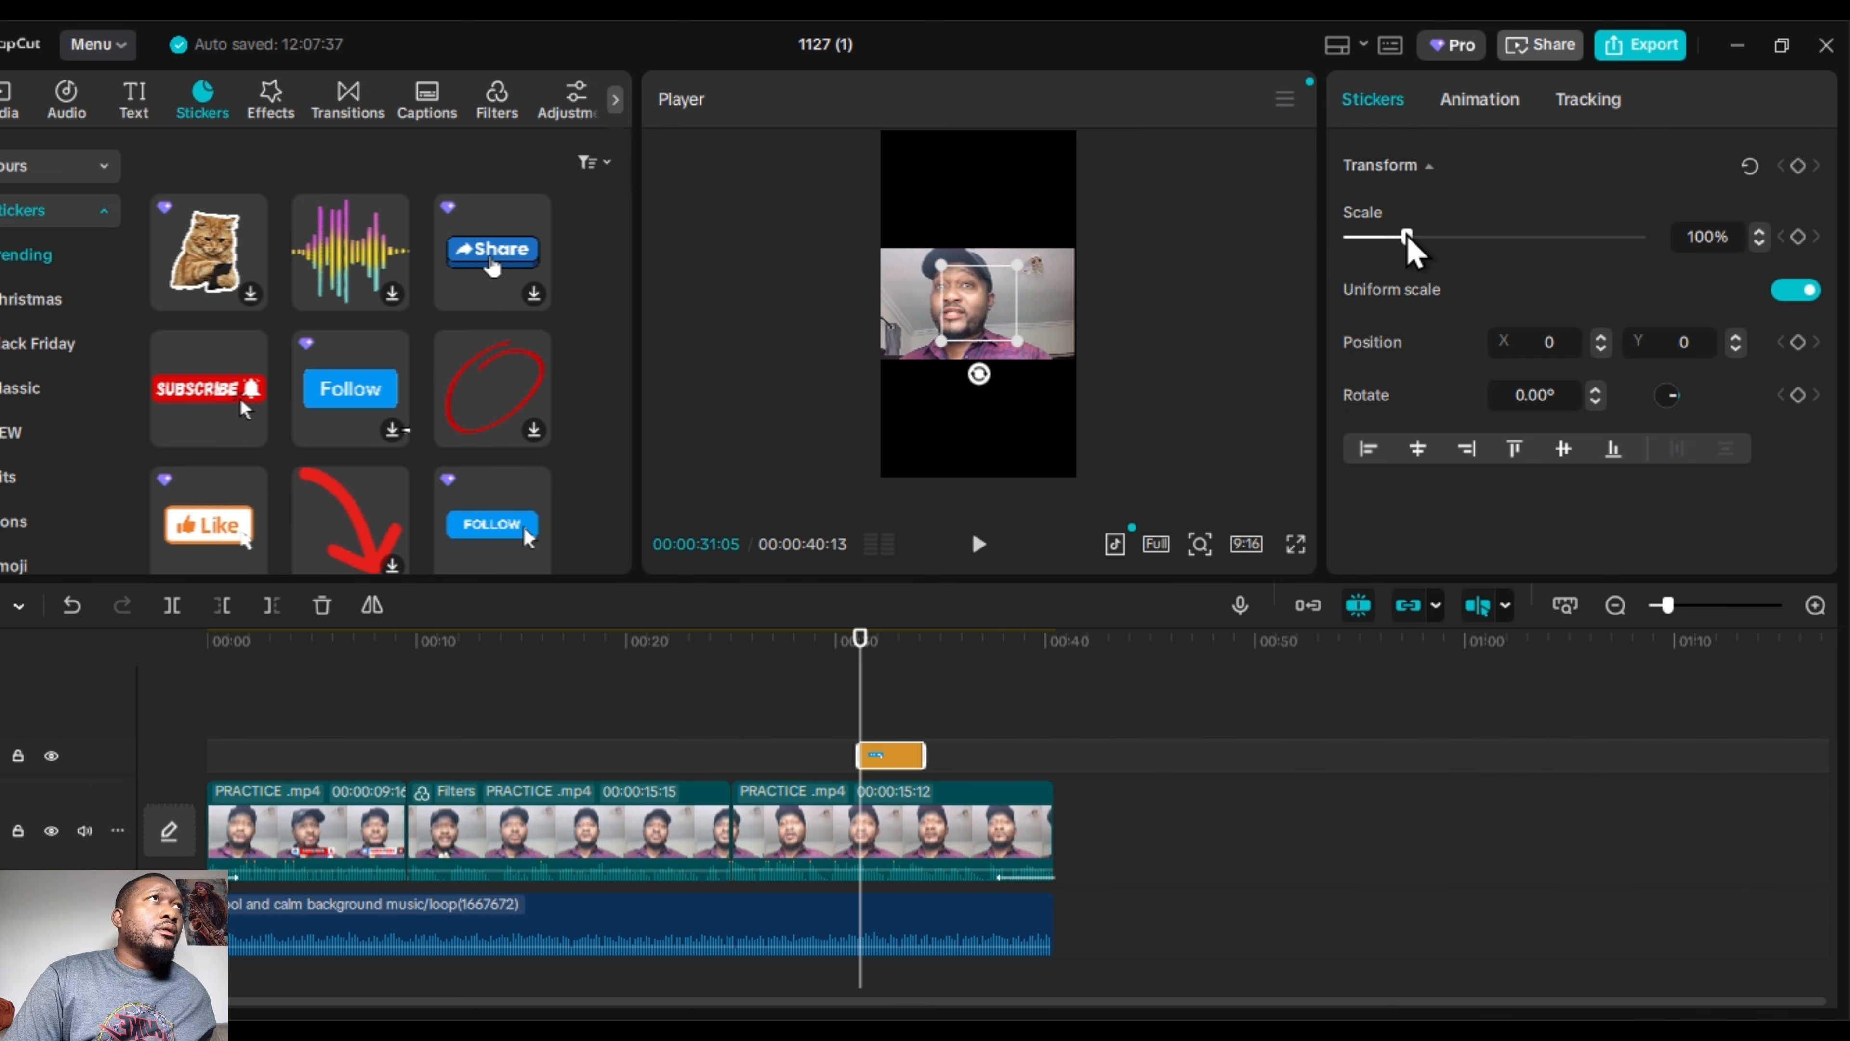
Scale the FOLLOW sticker to 109% and enlarge and reposition the last video clip to fill the vertical frame.
mouse_move(1408, 238)
left_mouse_down()
mouse_move(1511, 239)
mouse_move(1375, 239)
mouse_move(1413, 238)
left_mouse_up()
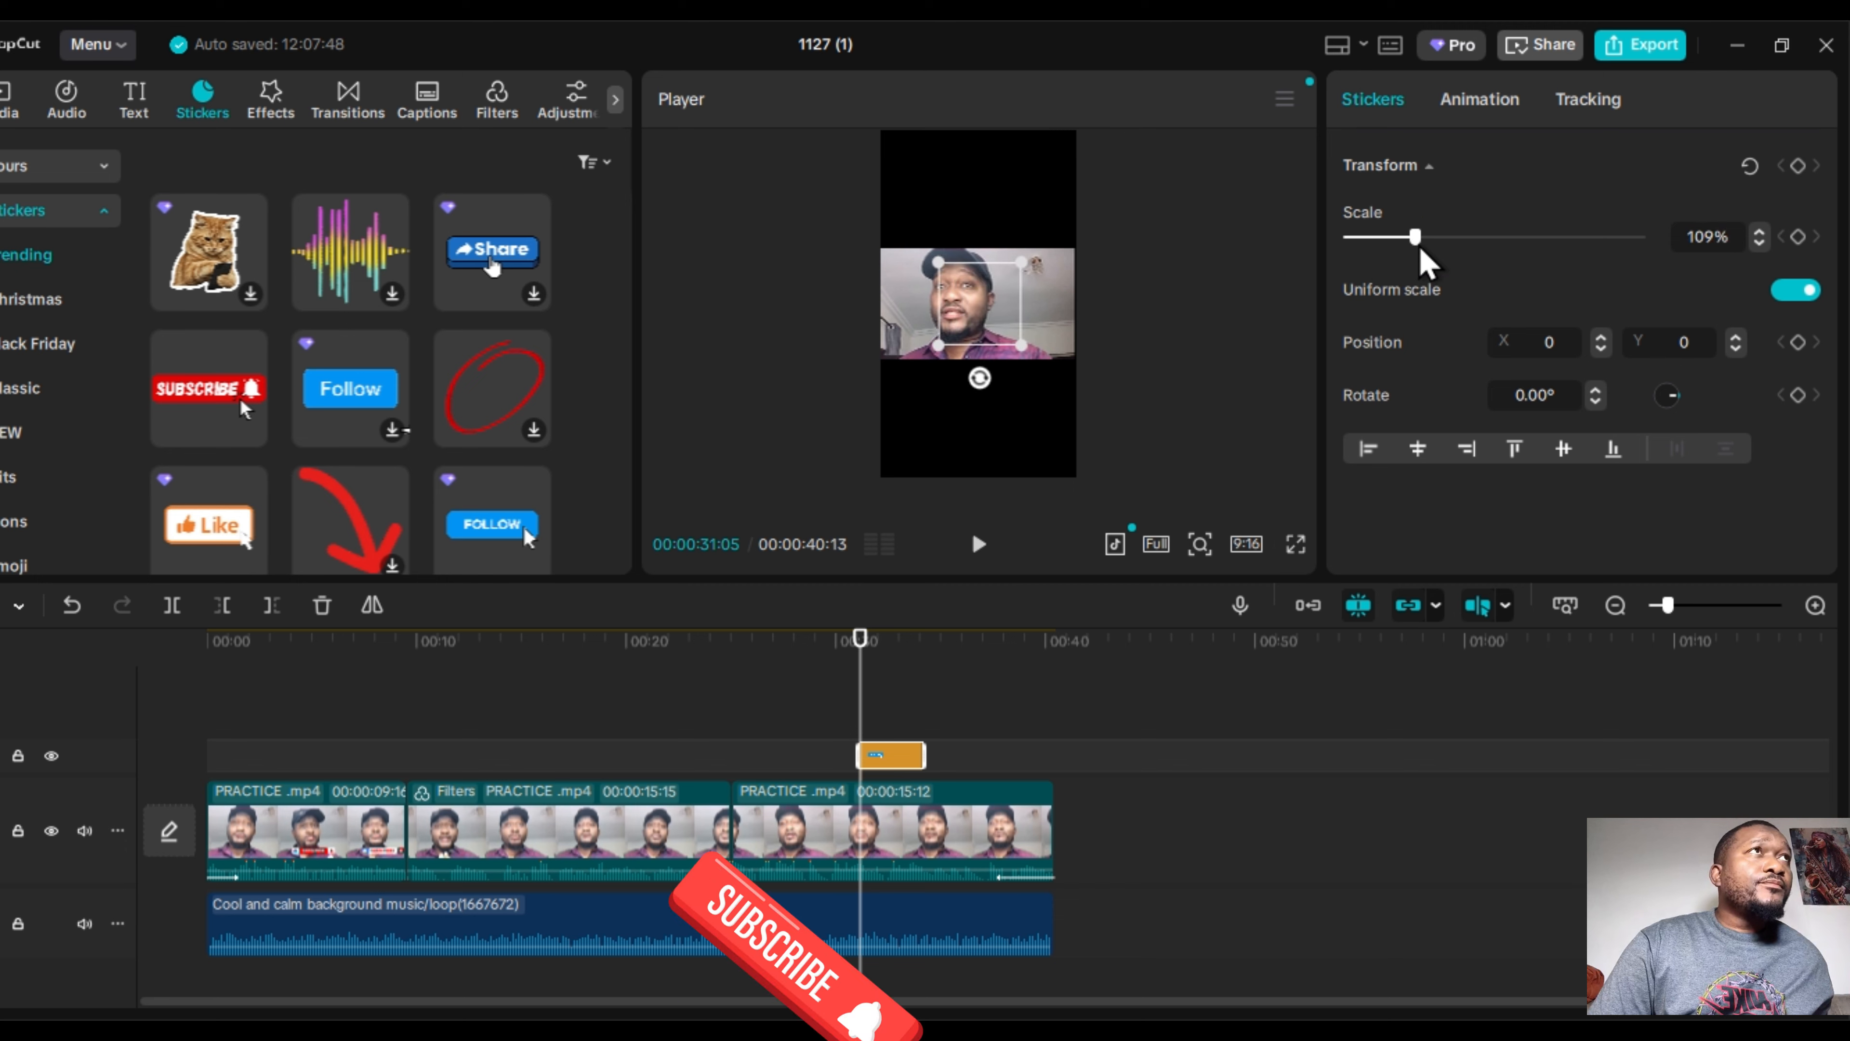
left_click(976, 350)
left_click_drag(878, 358, 794, 614)
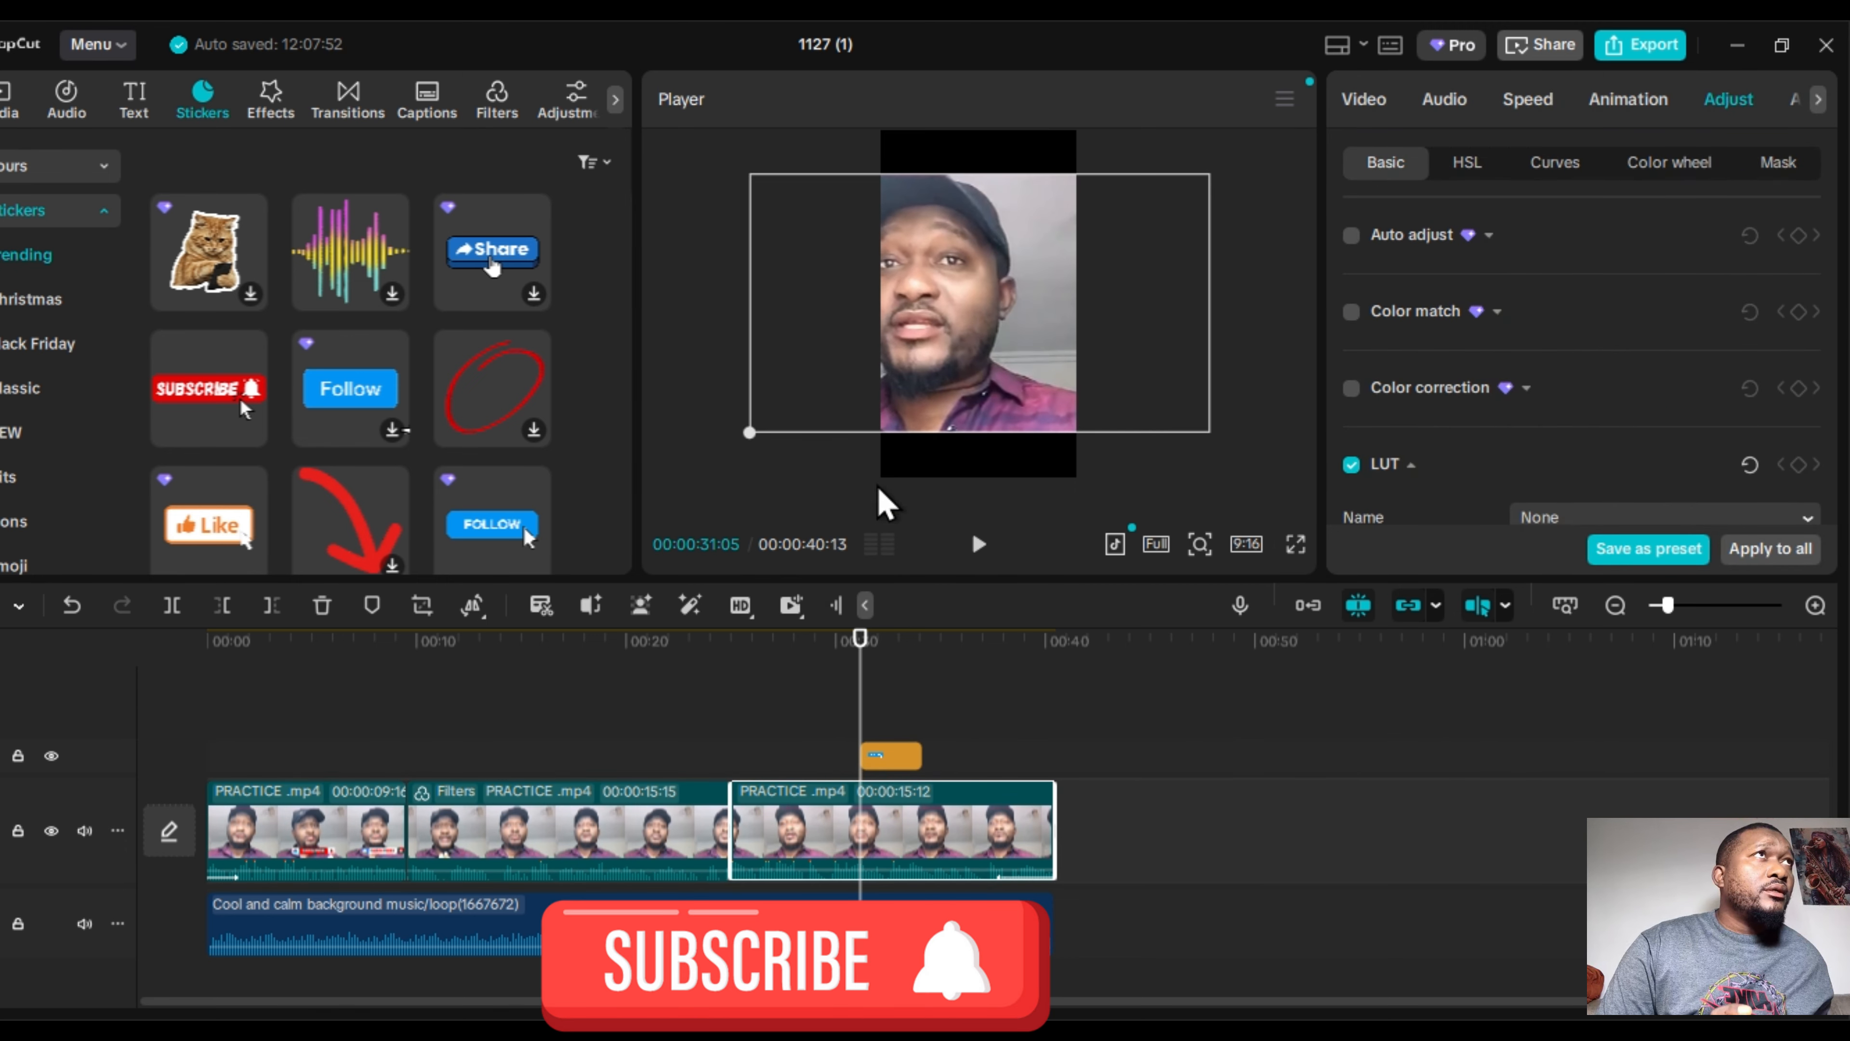
left_click_drag(933, 351, 972, 361)
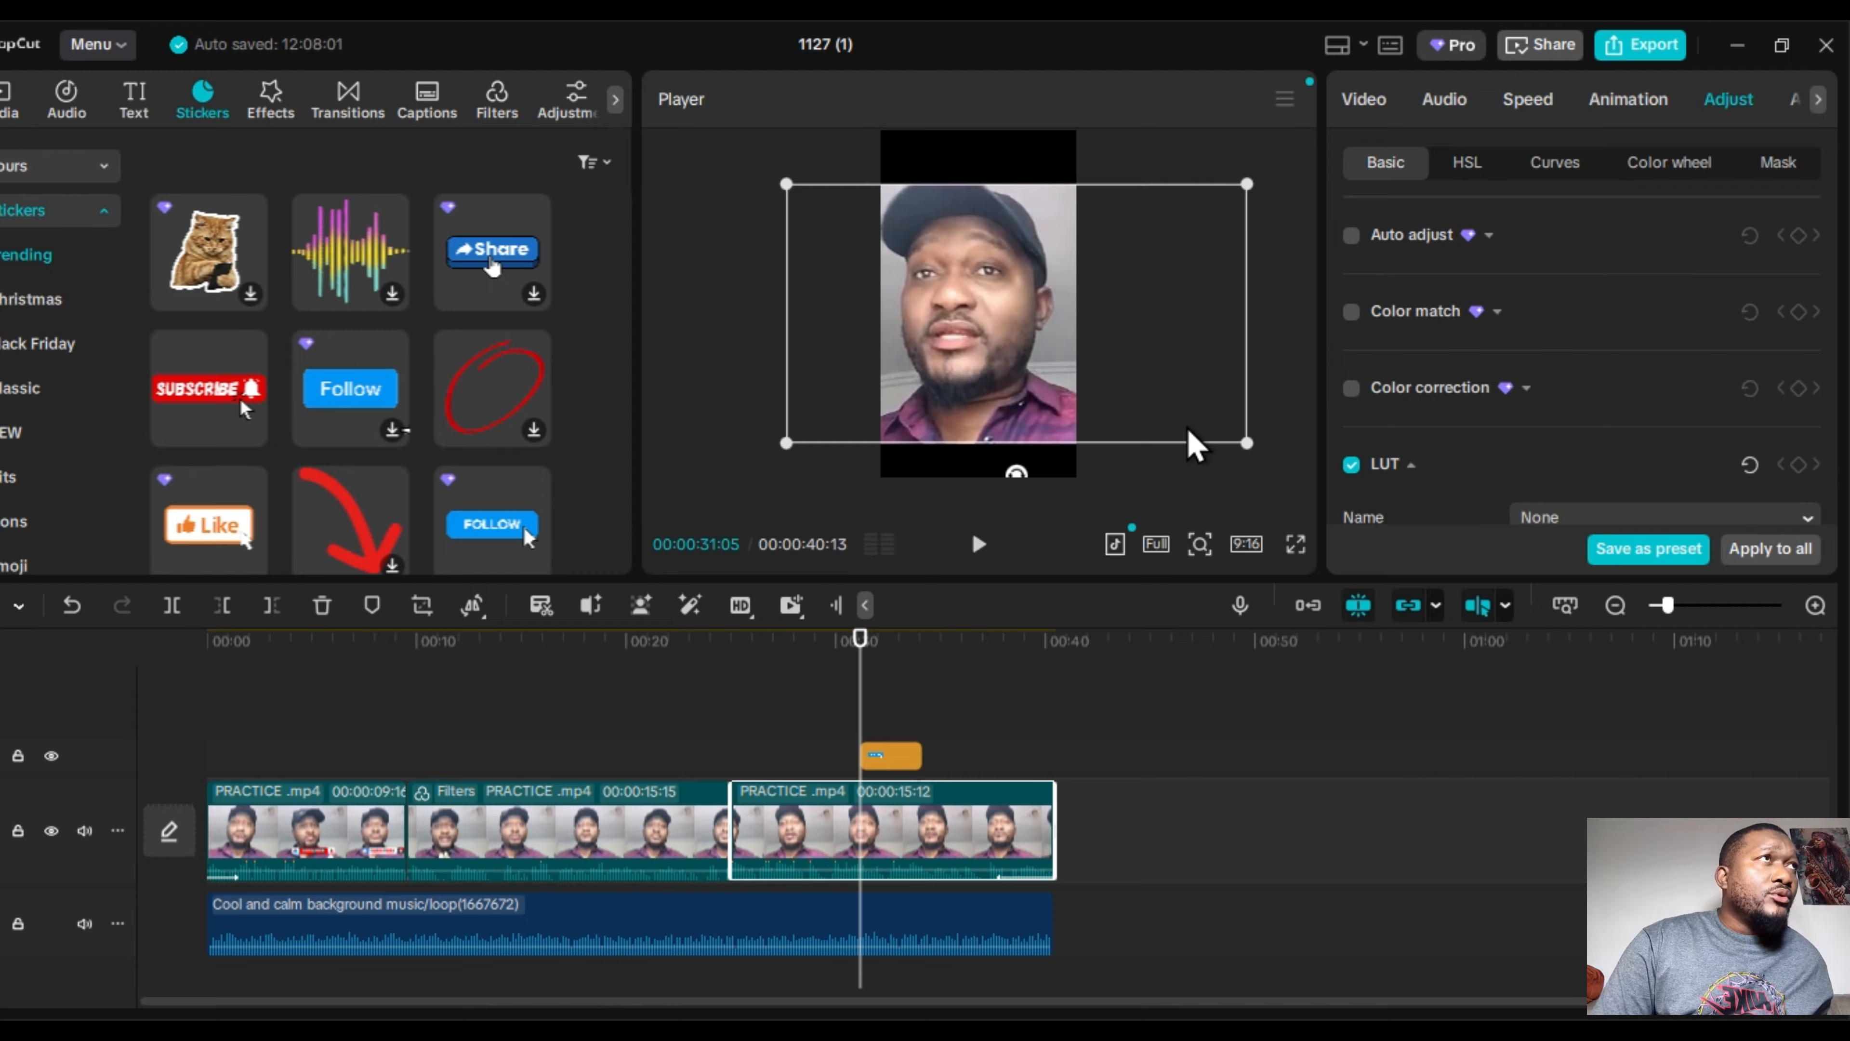
left_click_drag(1247, 443, 1288, 525)
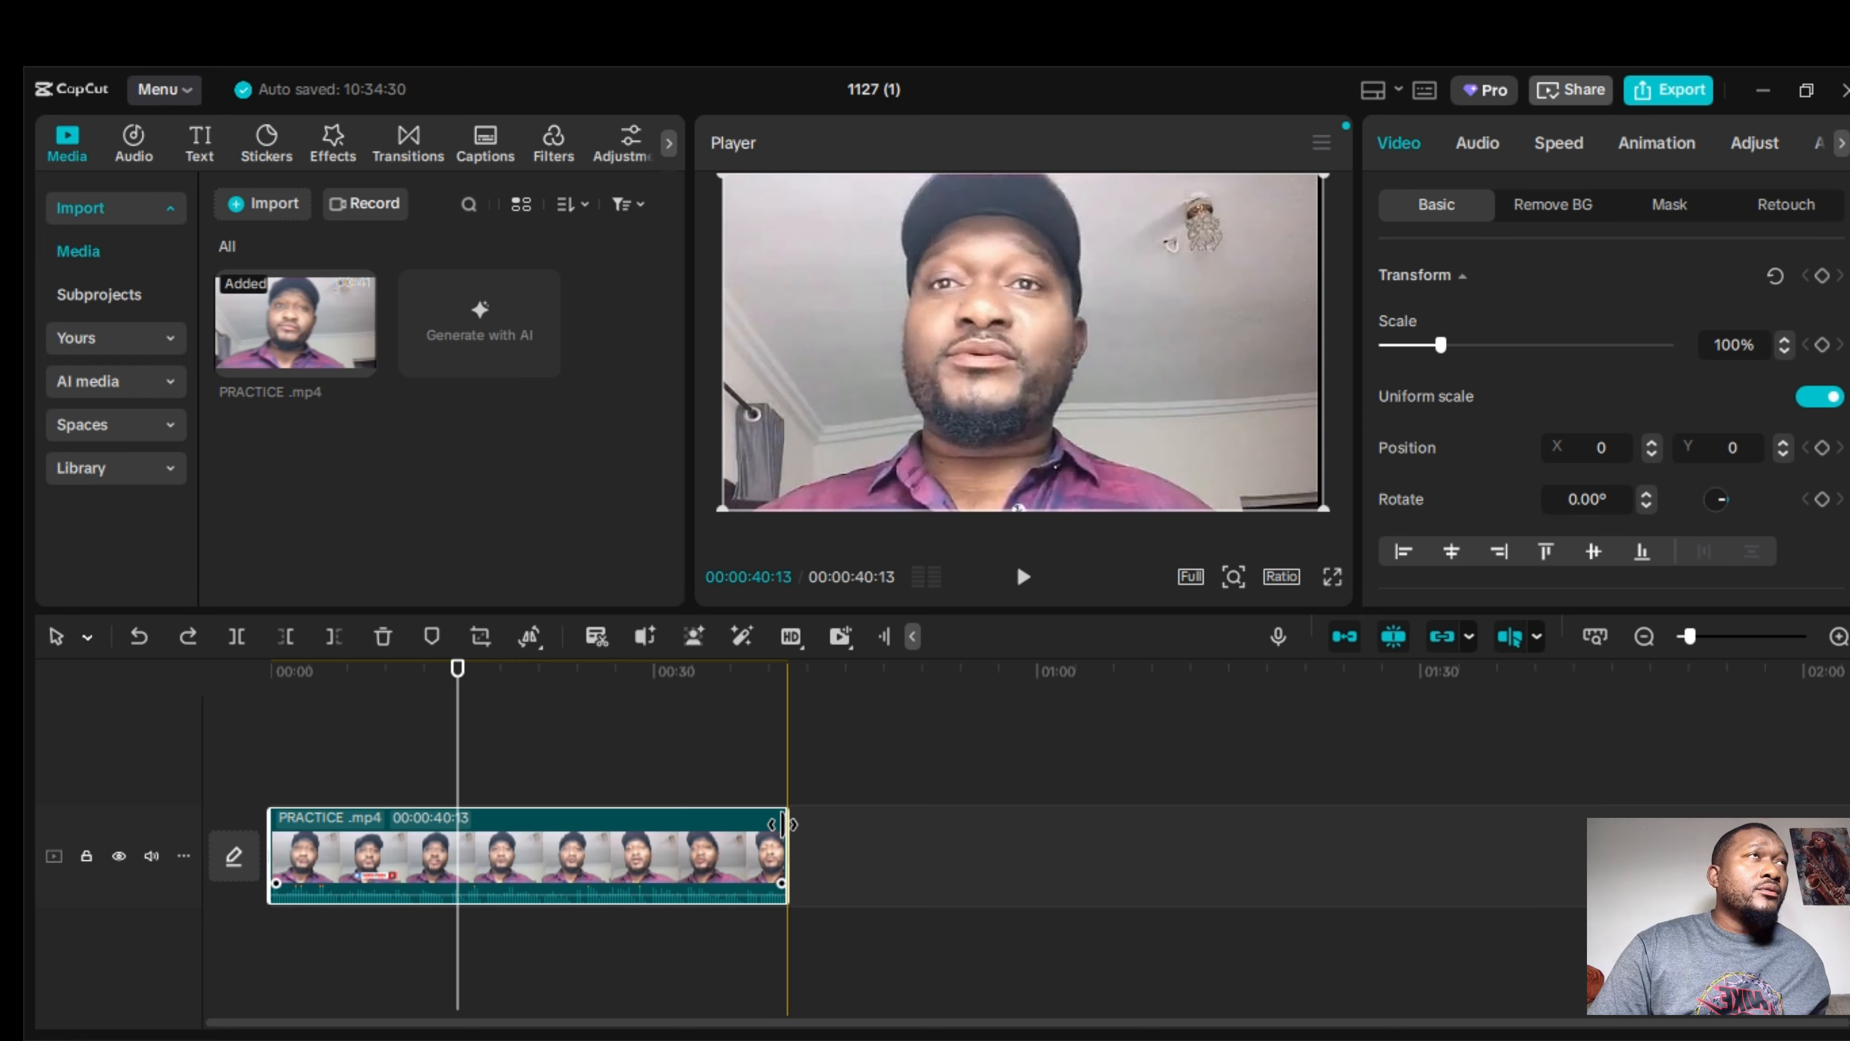
Try trimming the end of the PRACTICE .mp4 clip back to 00:00:14:19, and undo the trim.
left_click_drag(783, 824, 462, 832)
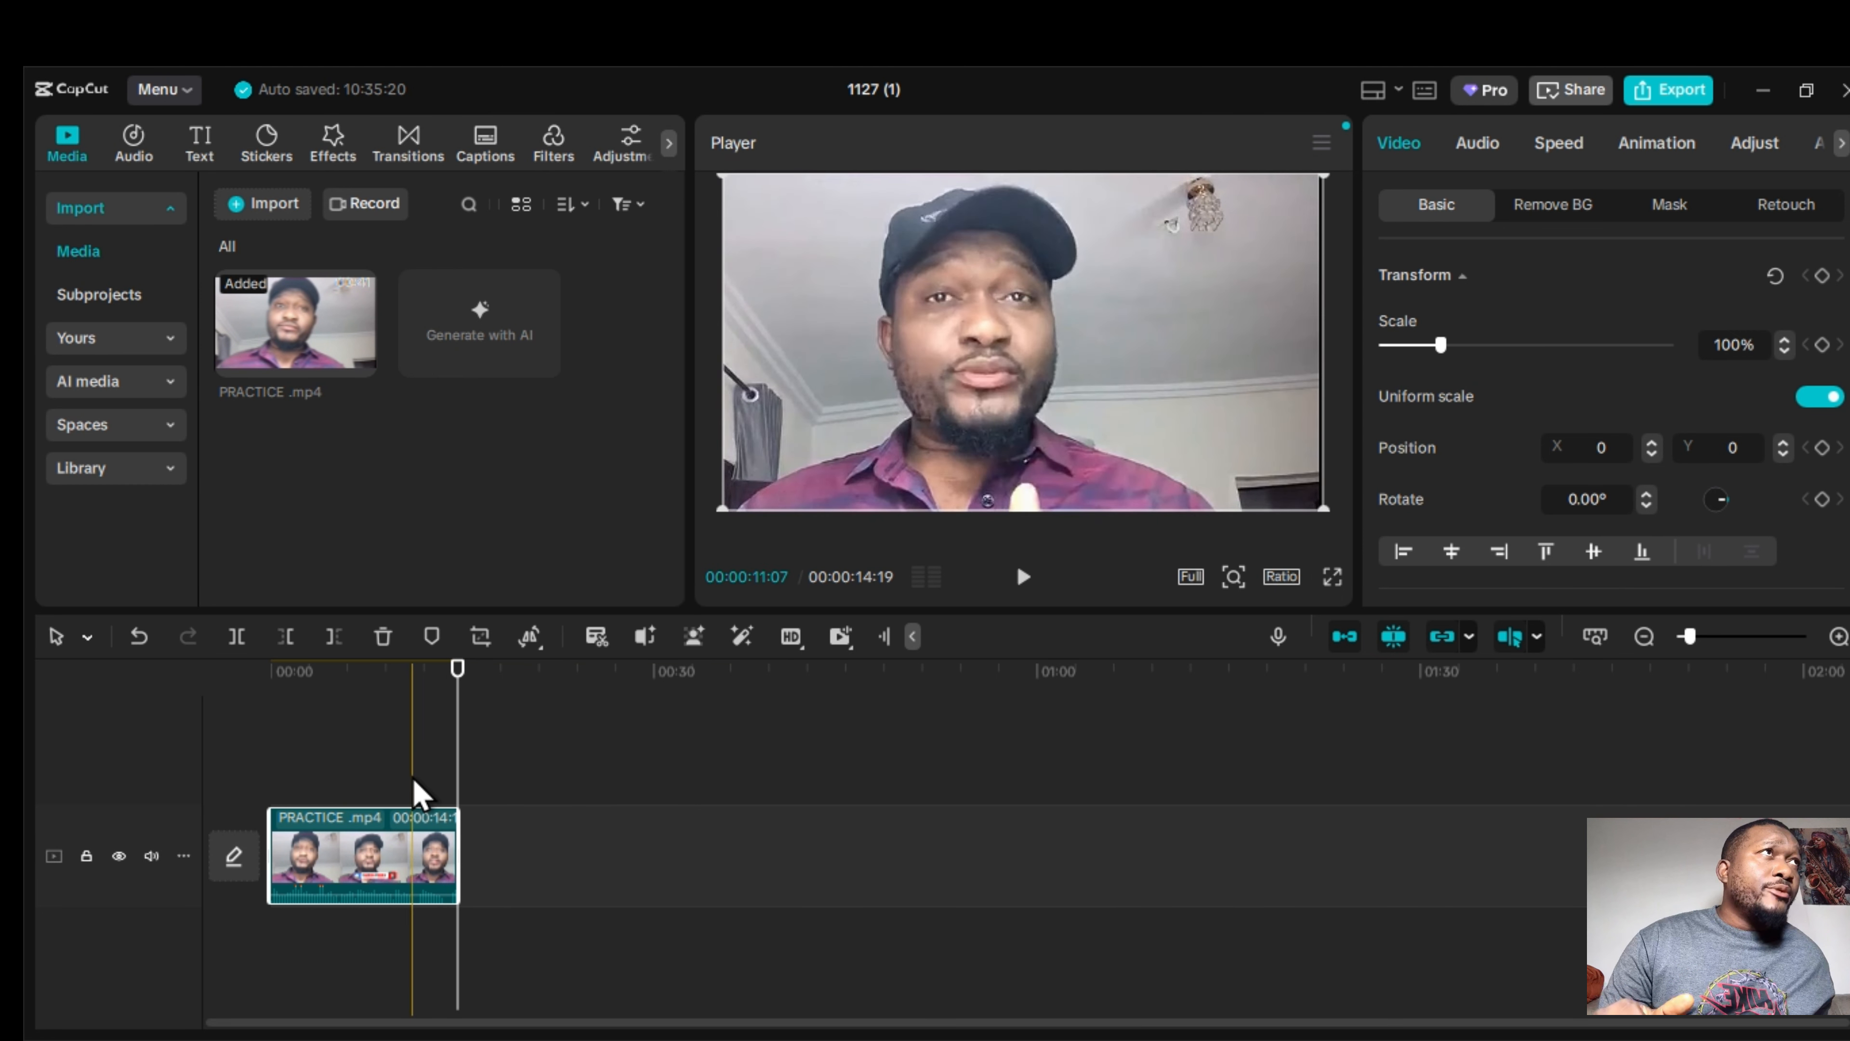
left_click(409, 778)
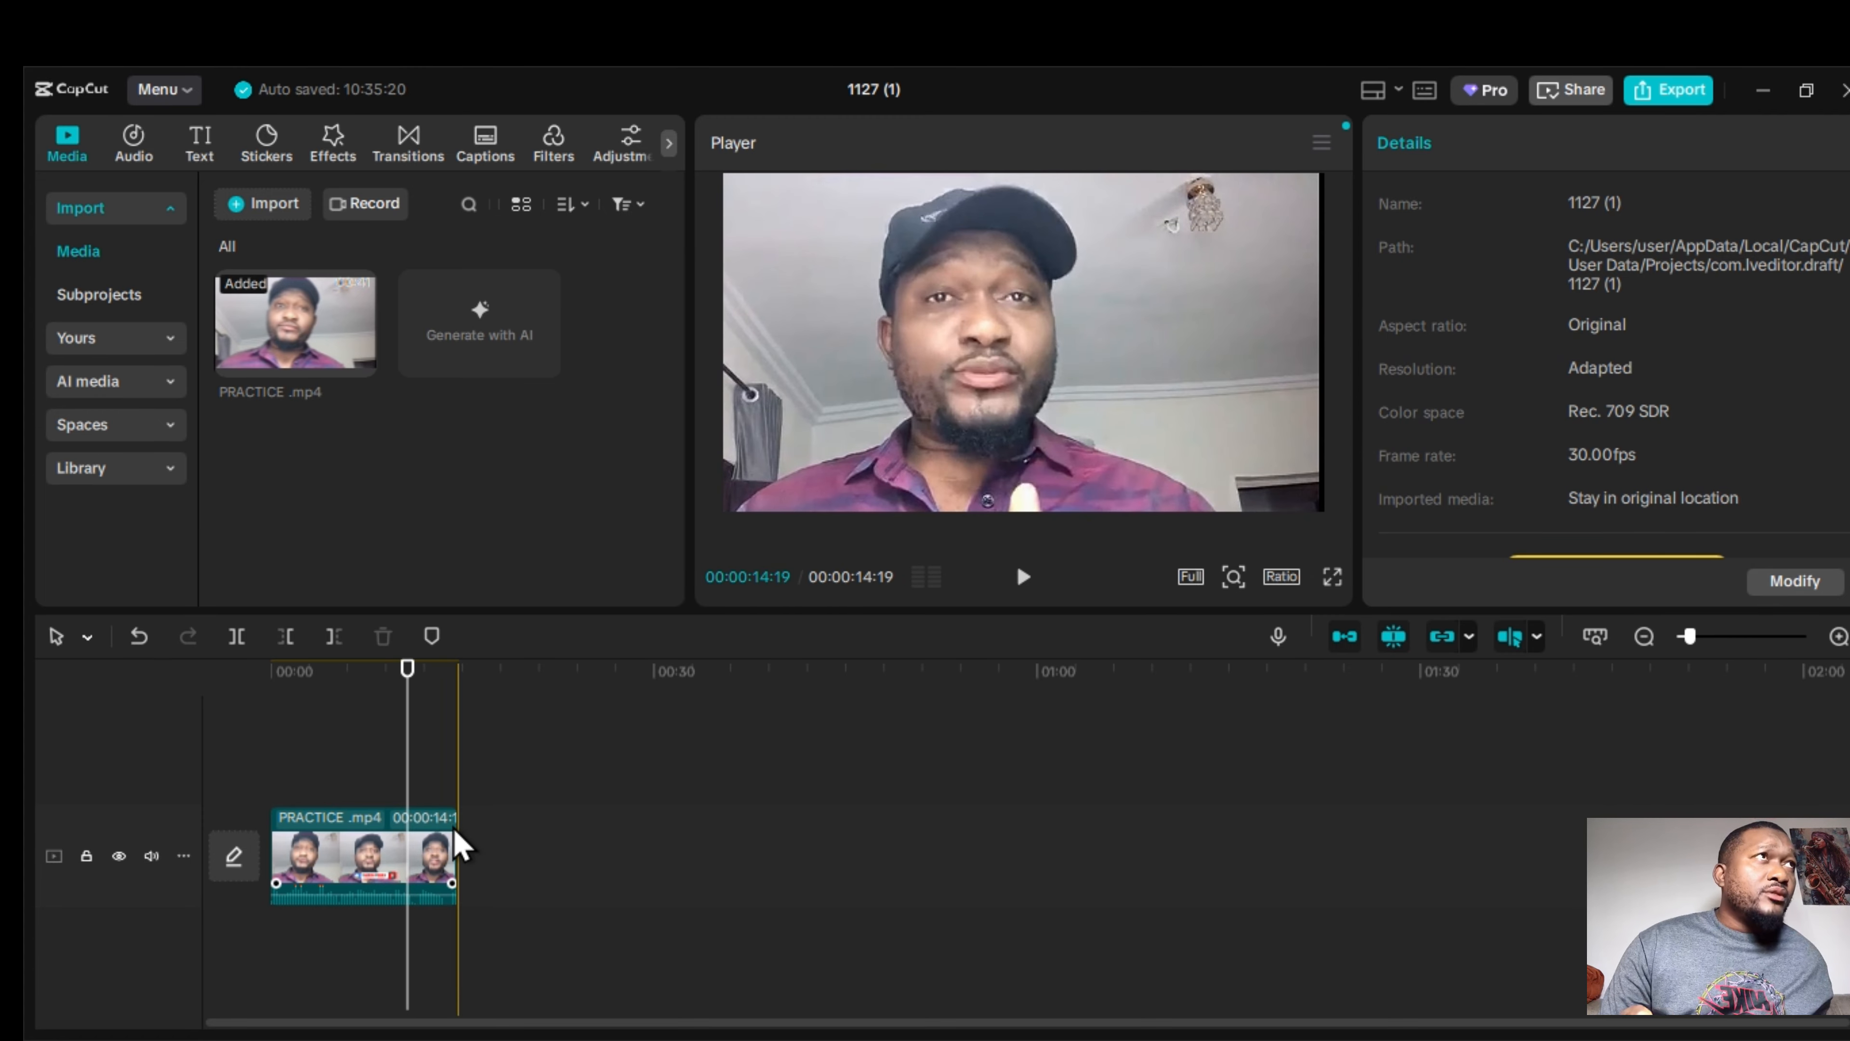
left_click(138, 637)
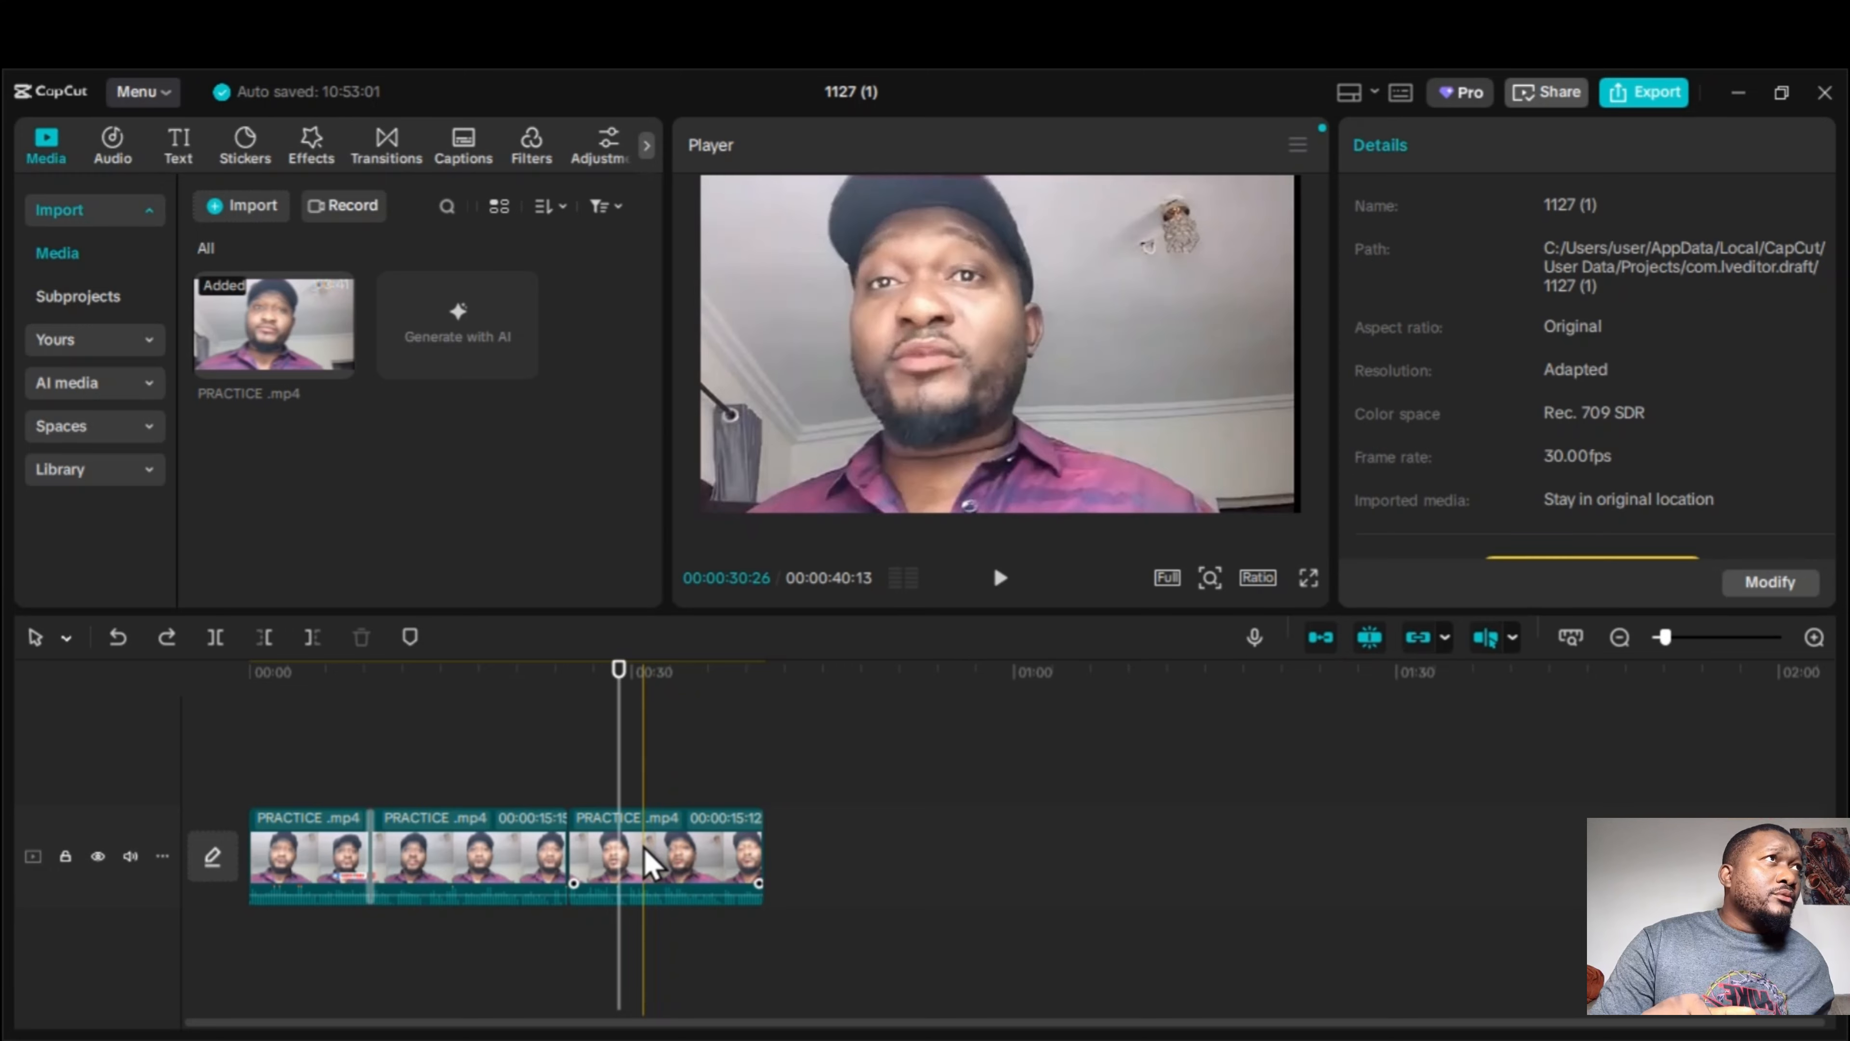
Slow the third PRACTICE .mp4 clip to 0.33x standard speed and play part of it back.
left_click(650, 863)
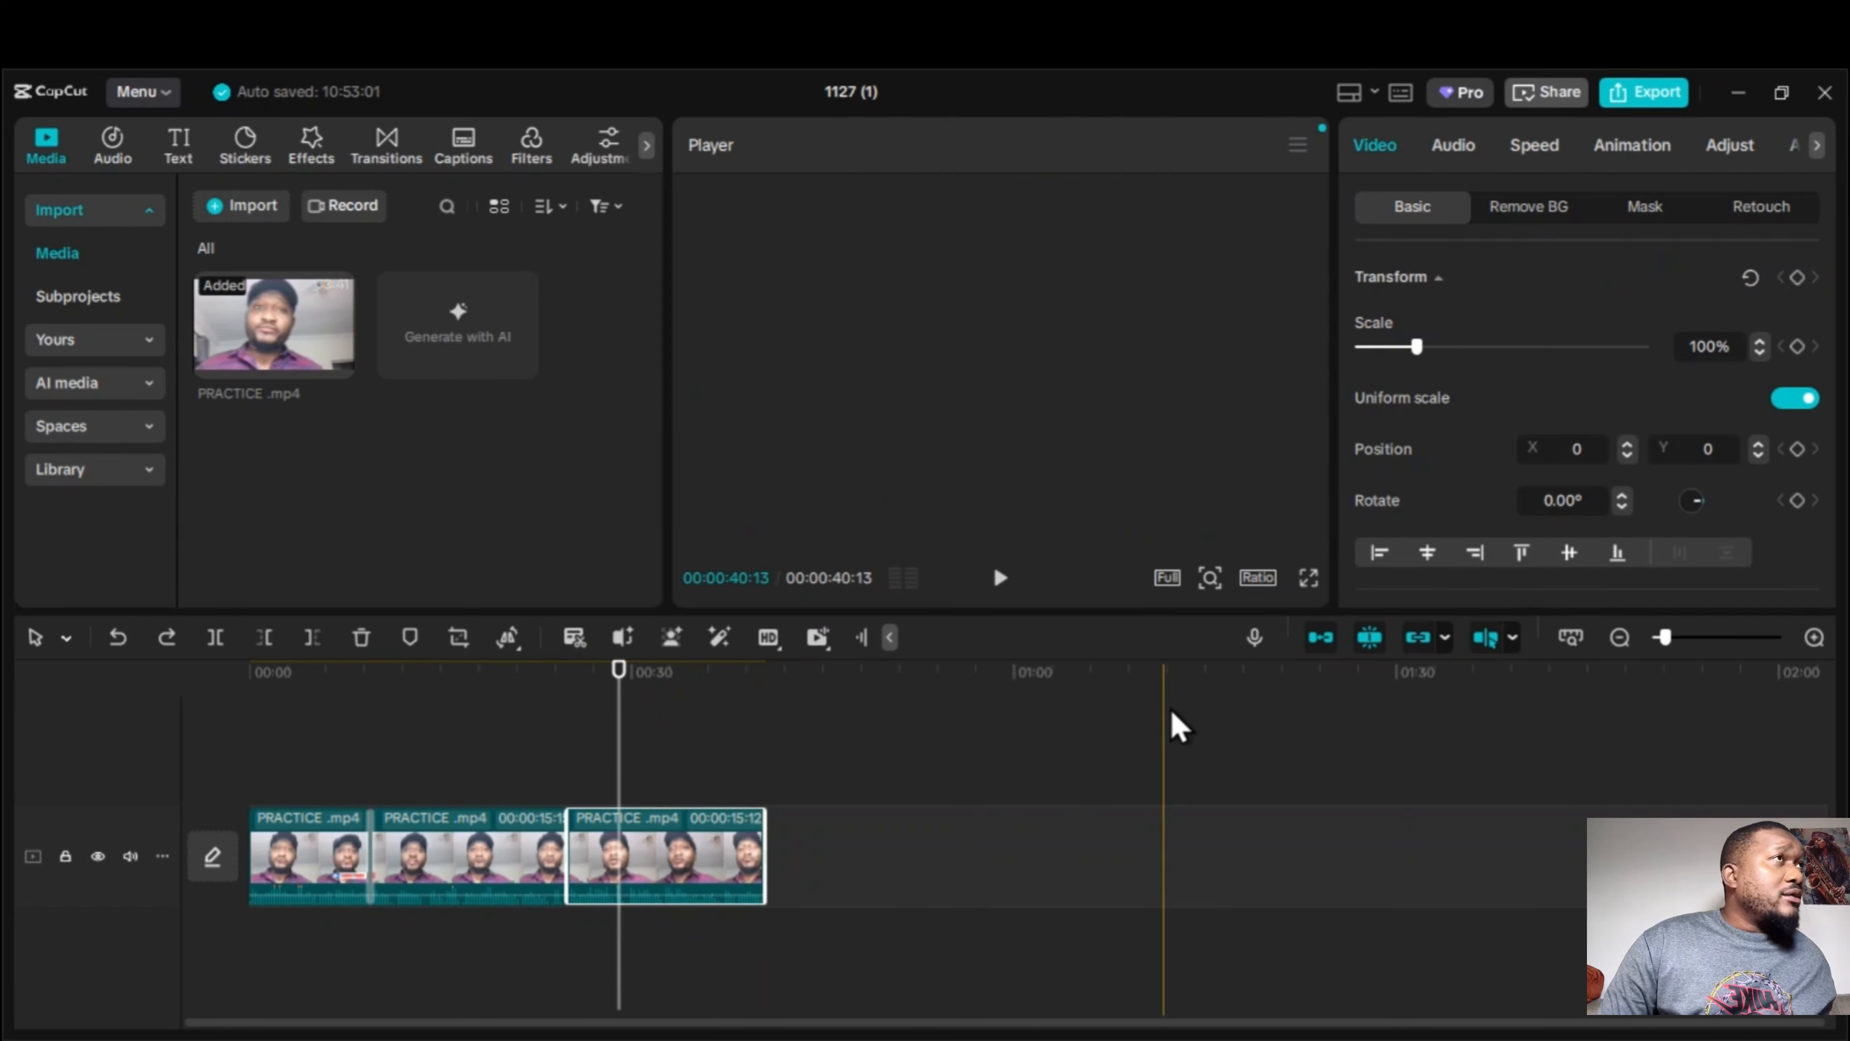
left_click(1544, 151)
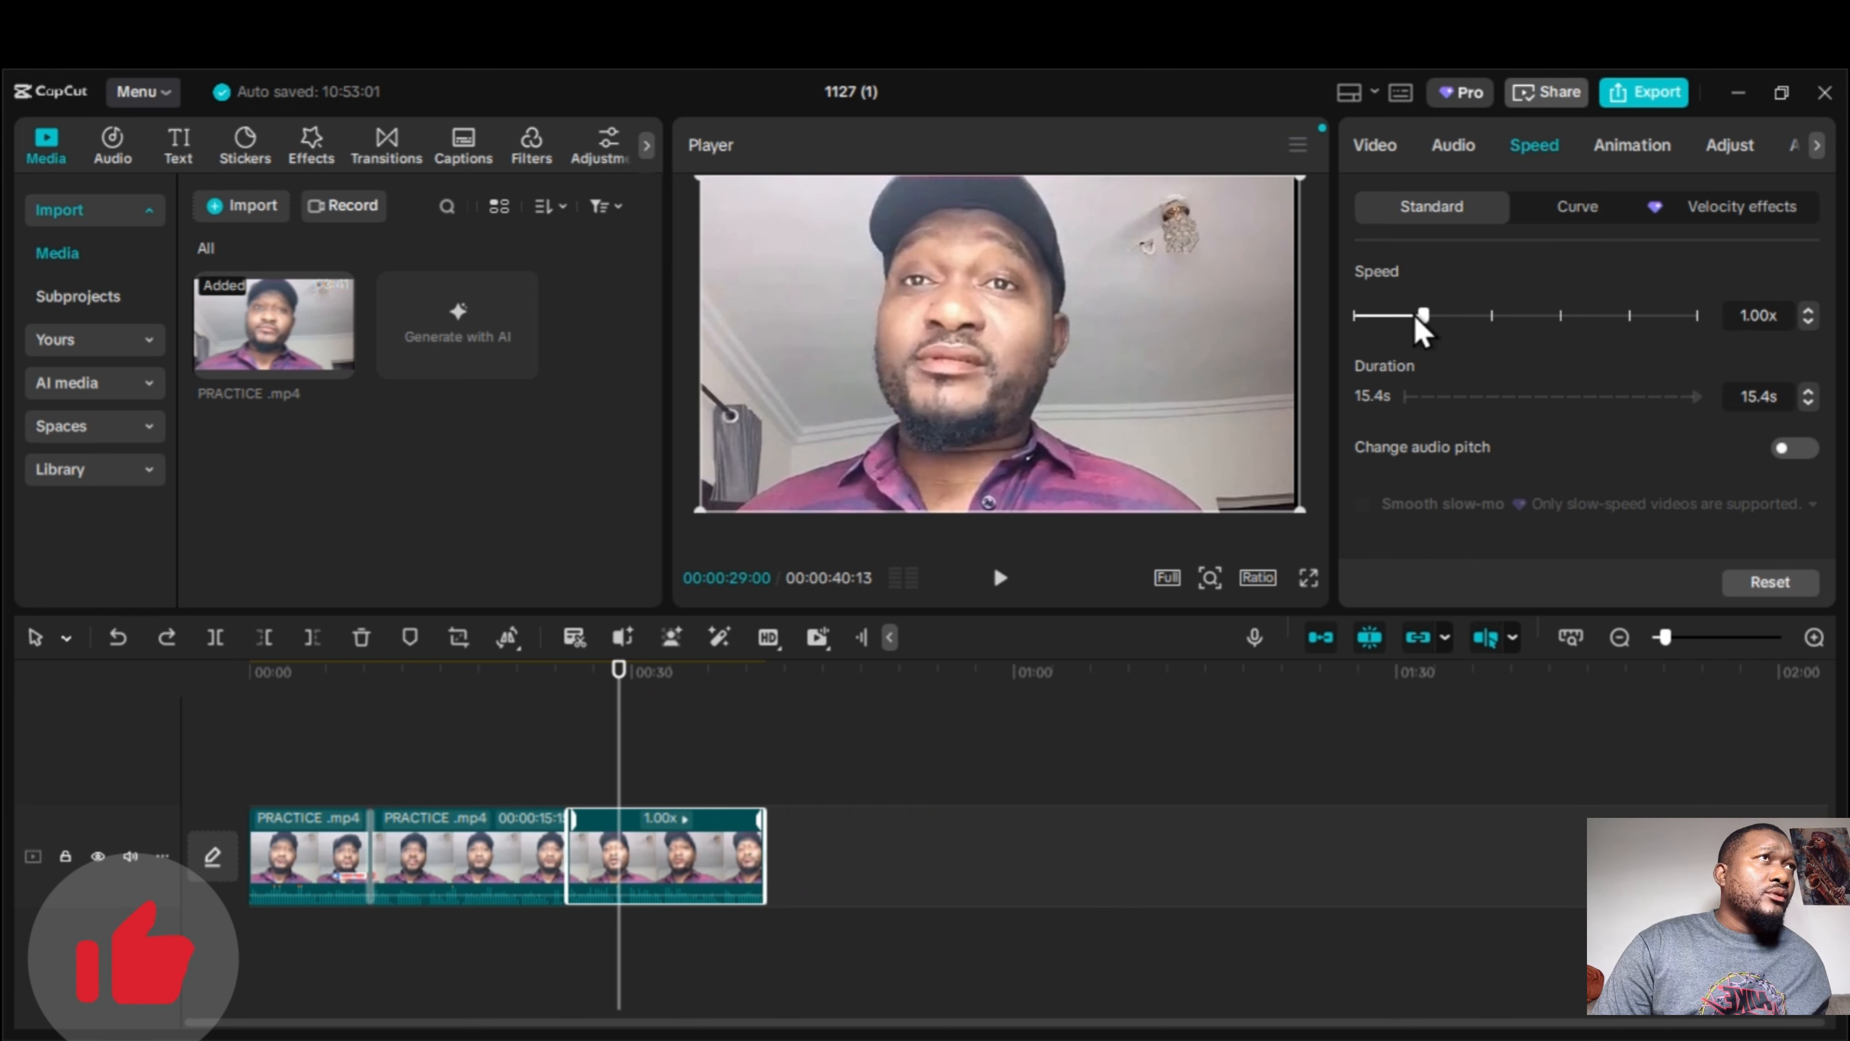
left_click_drag(1422, 316, 1375, 321)
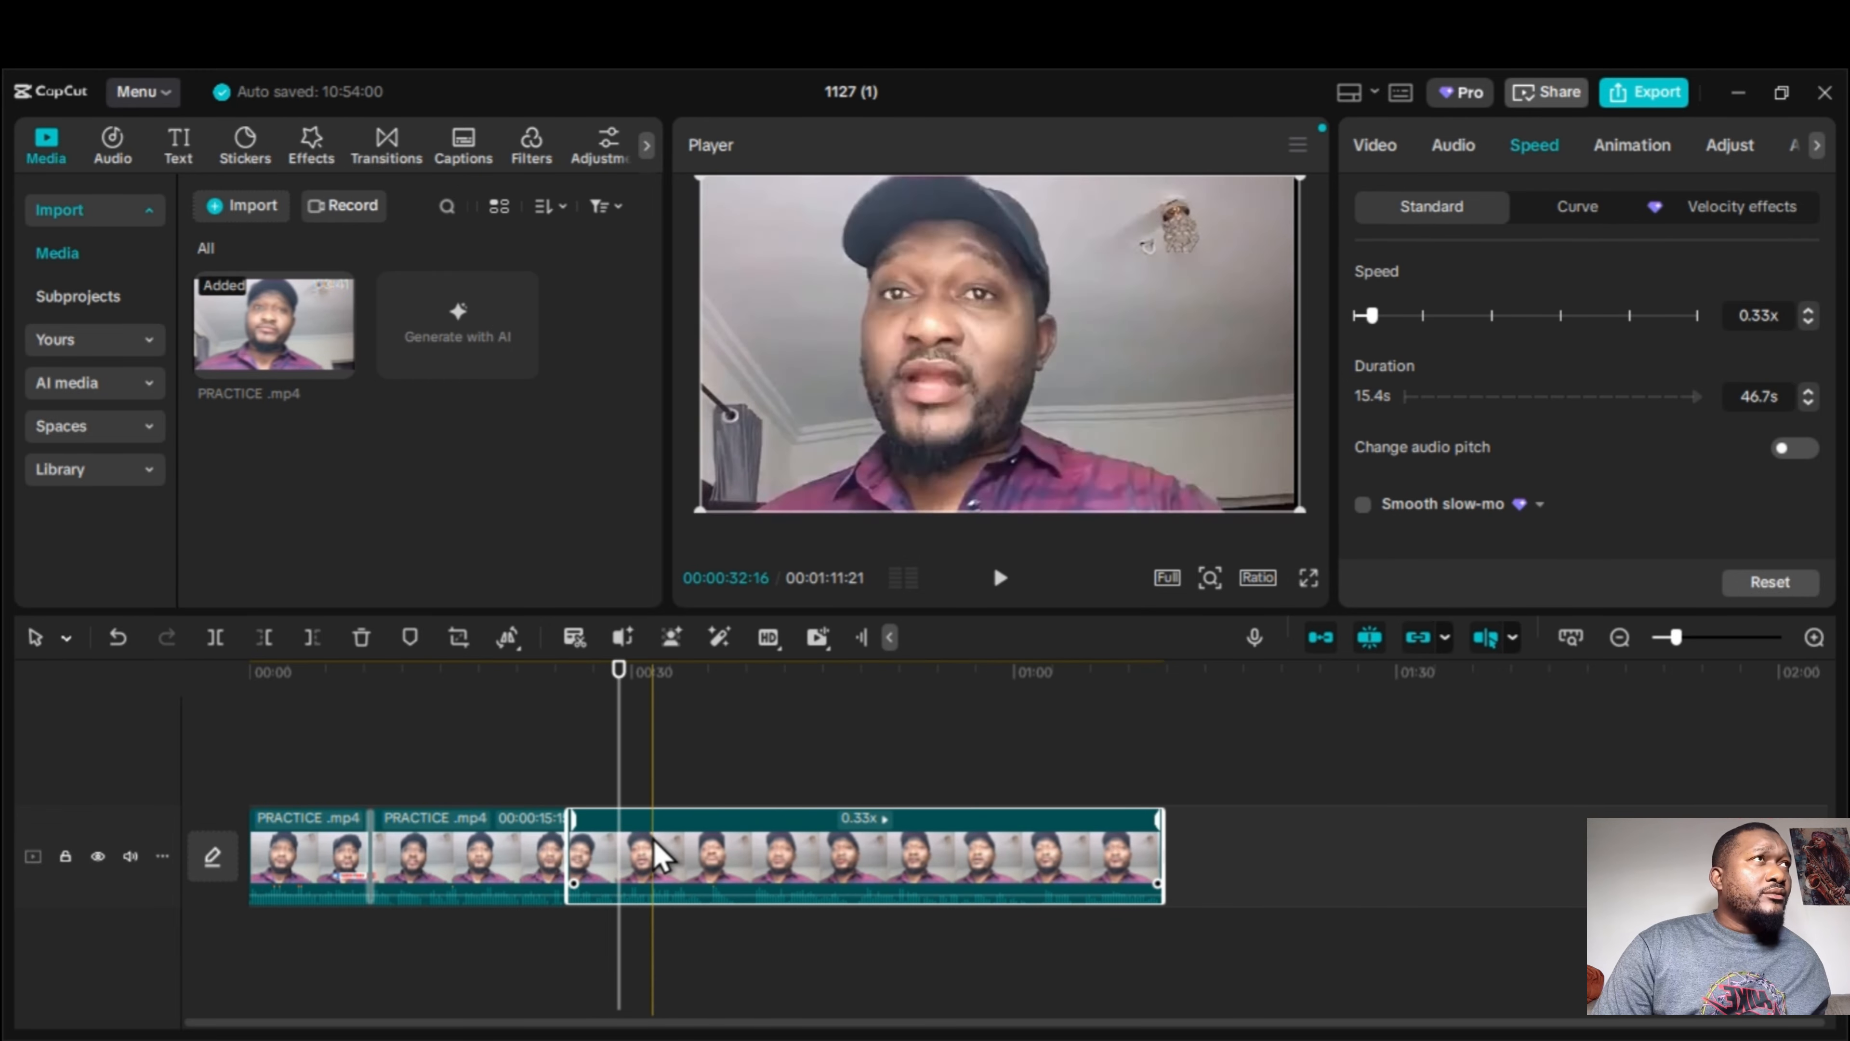
left_click(1003, 579)
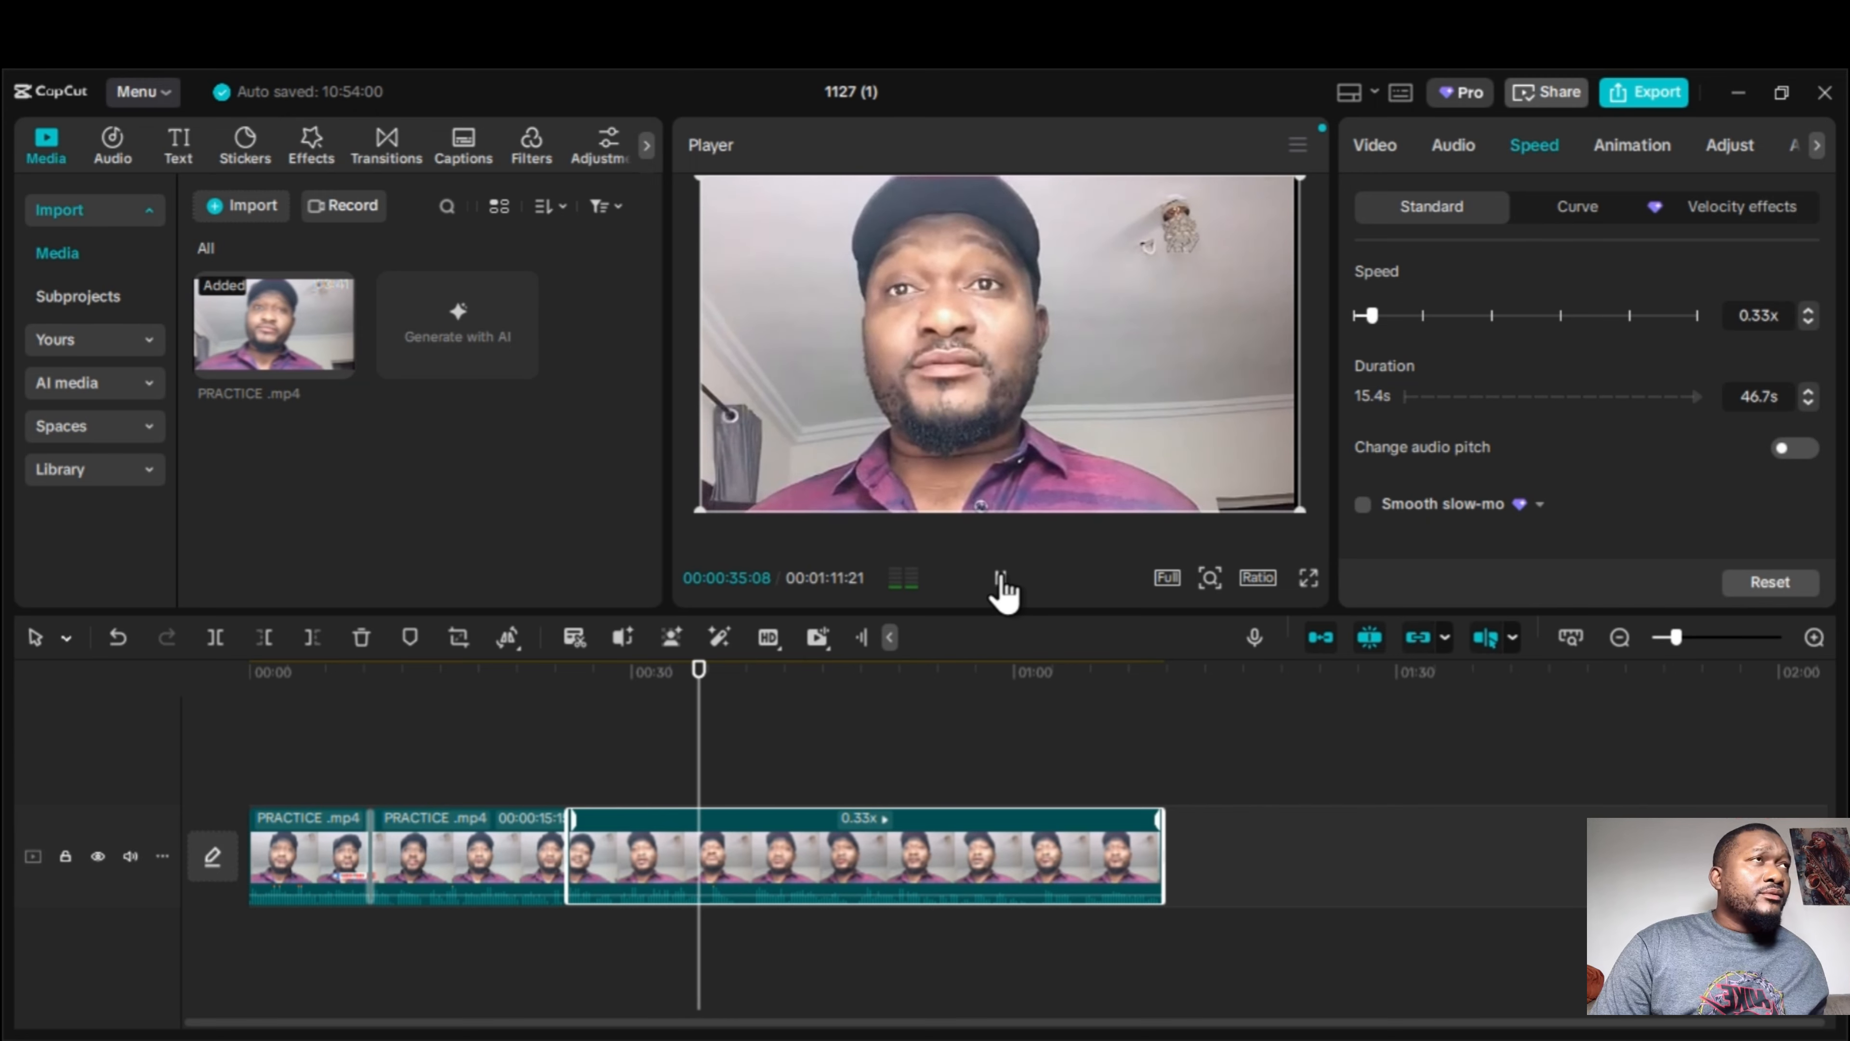
left_click(1003, 581)
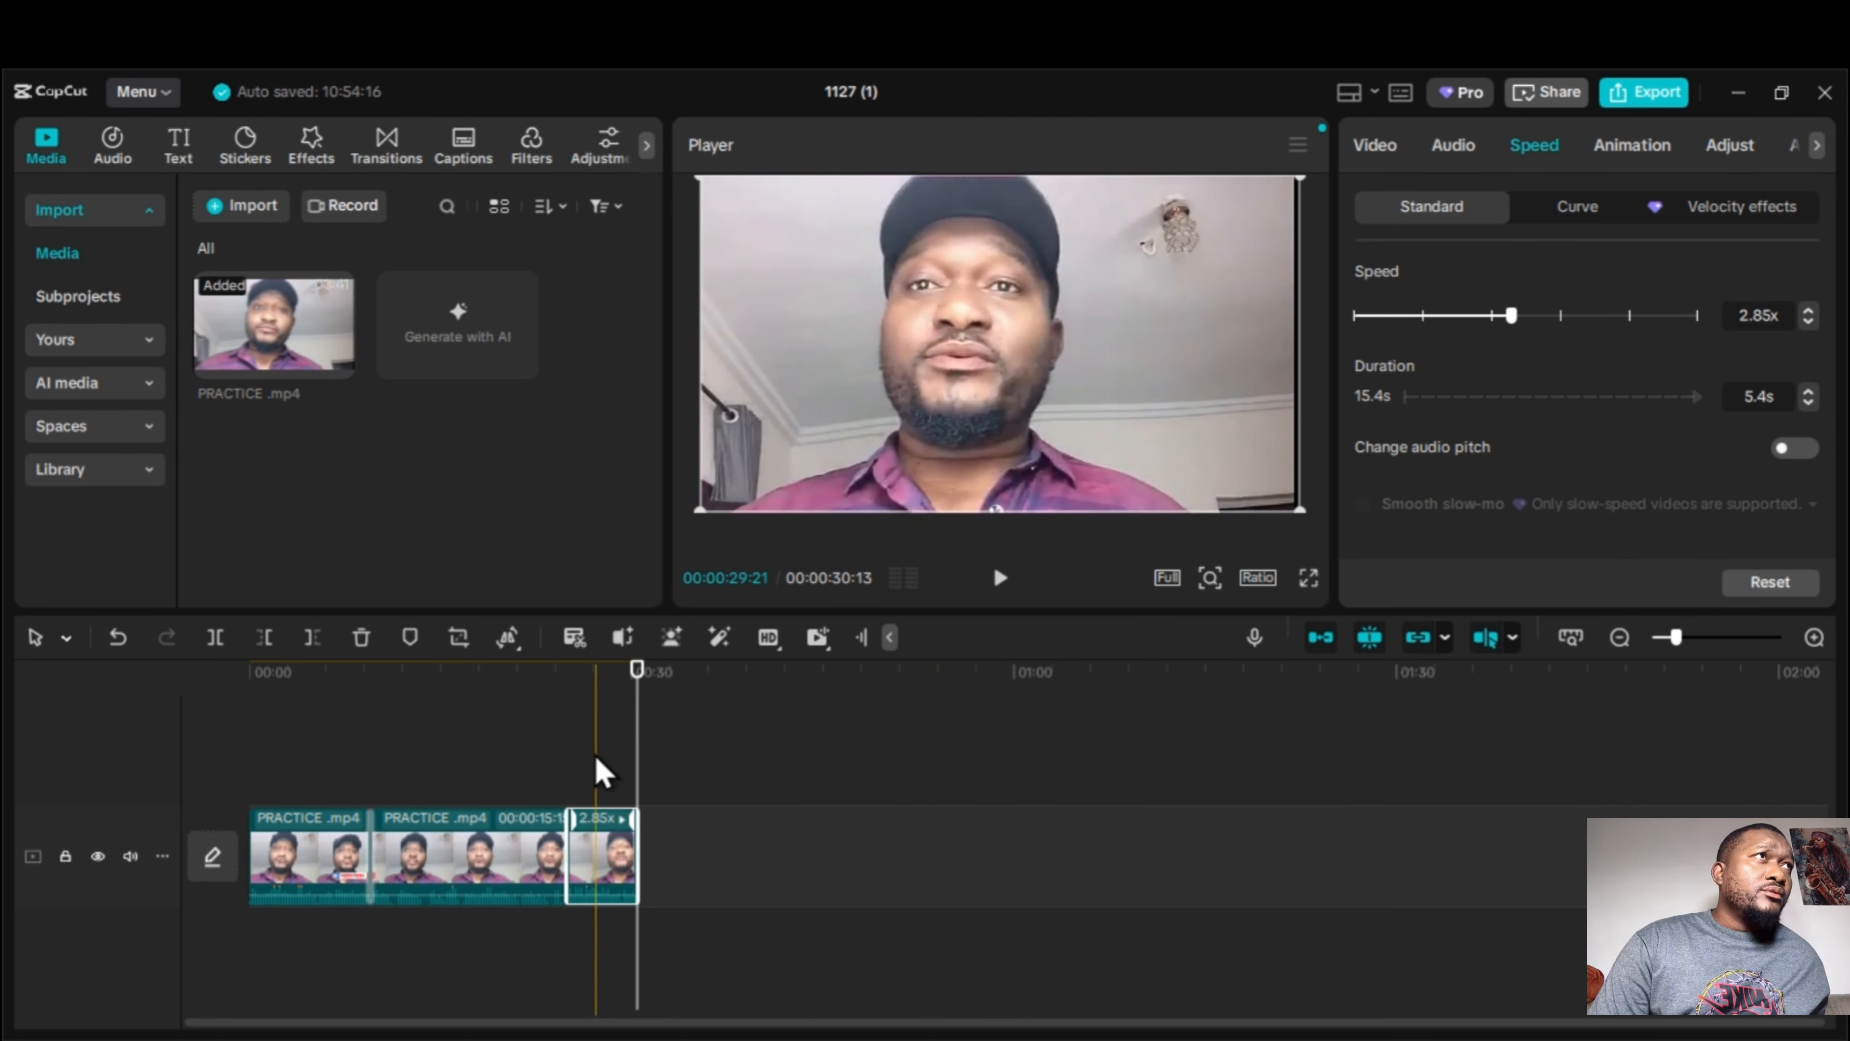
Play the sped-up last clip from its start to check its playback speed.
left_click(569, 762)
left_click(1000, 578)
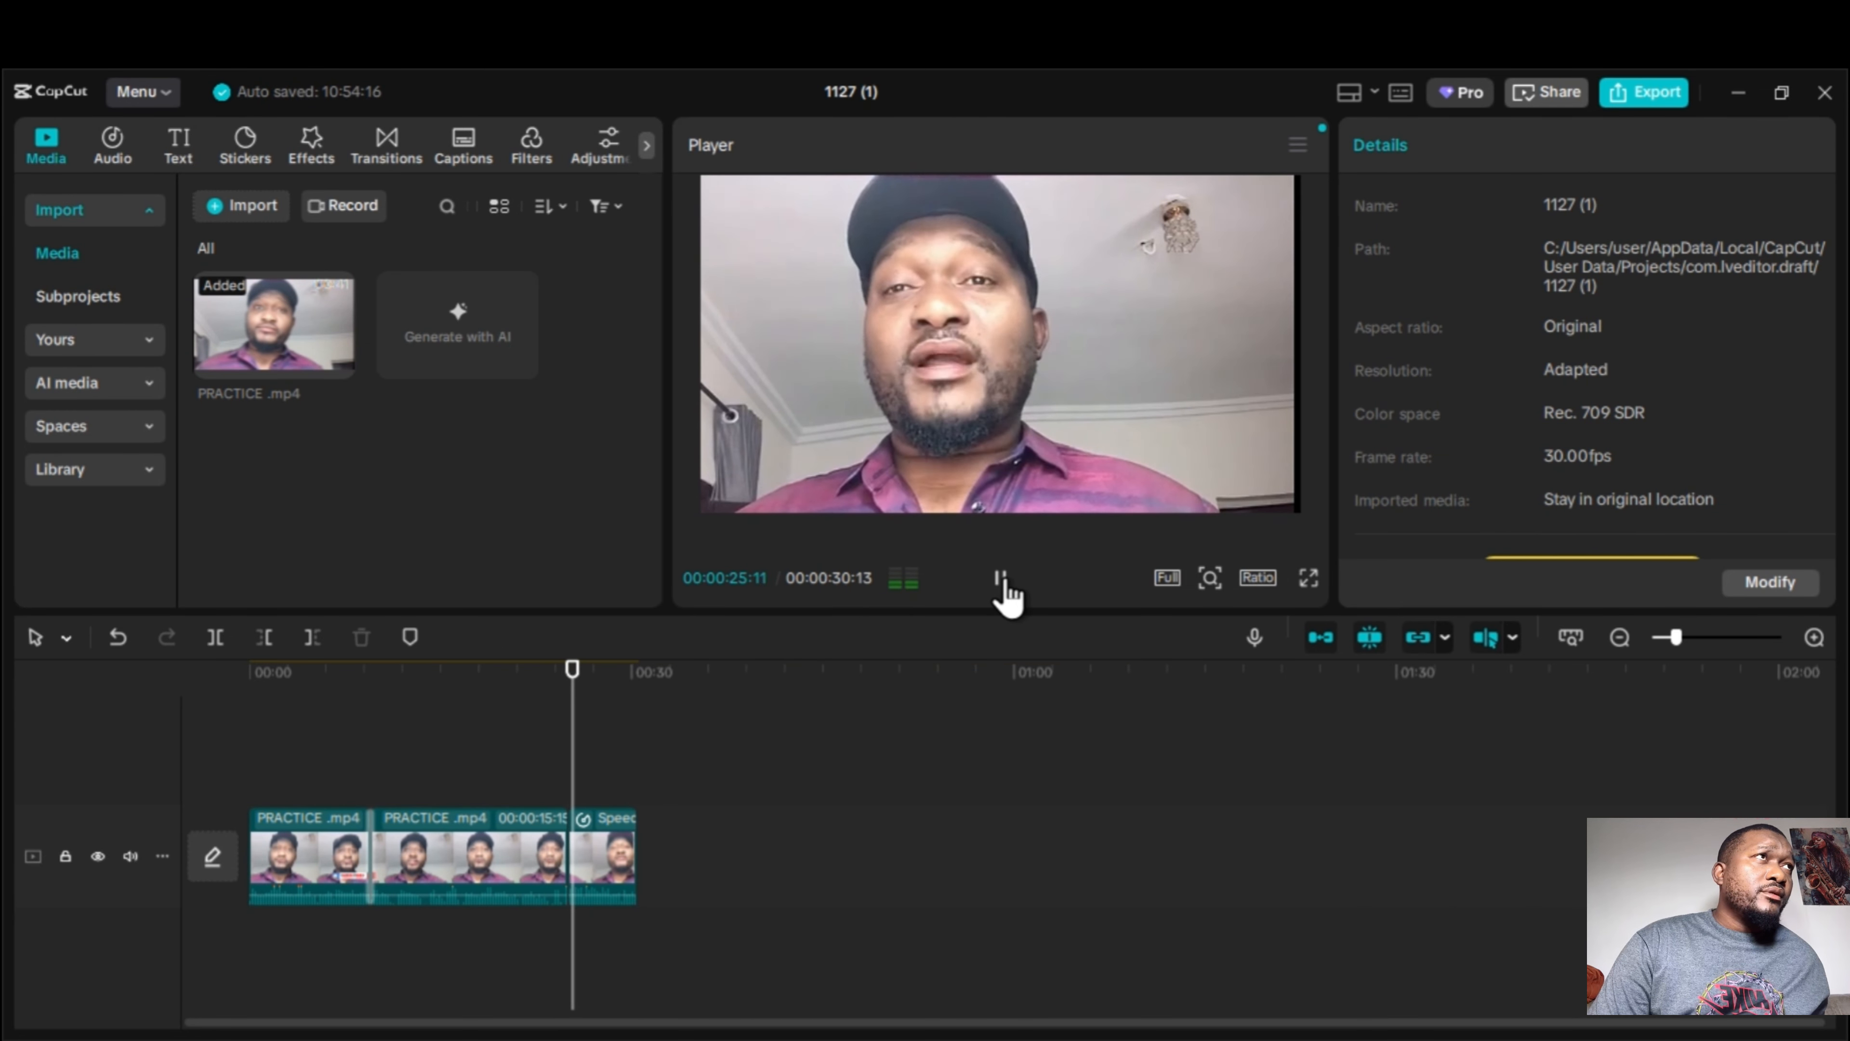
left_click(1003, 579)
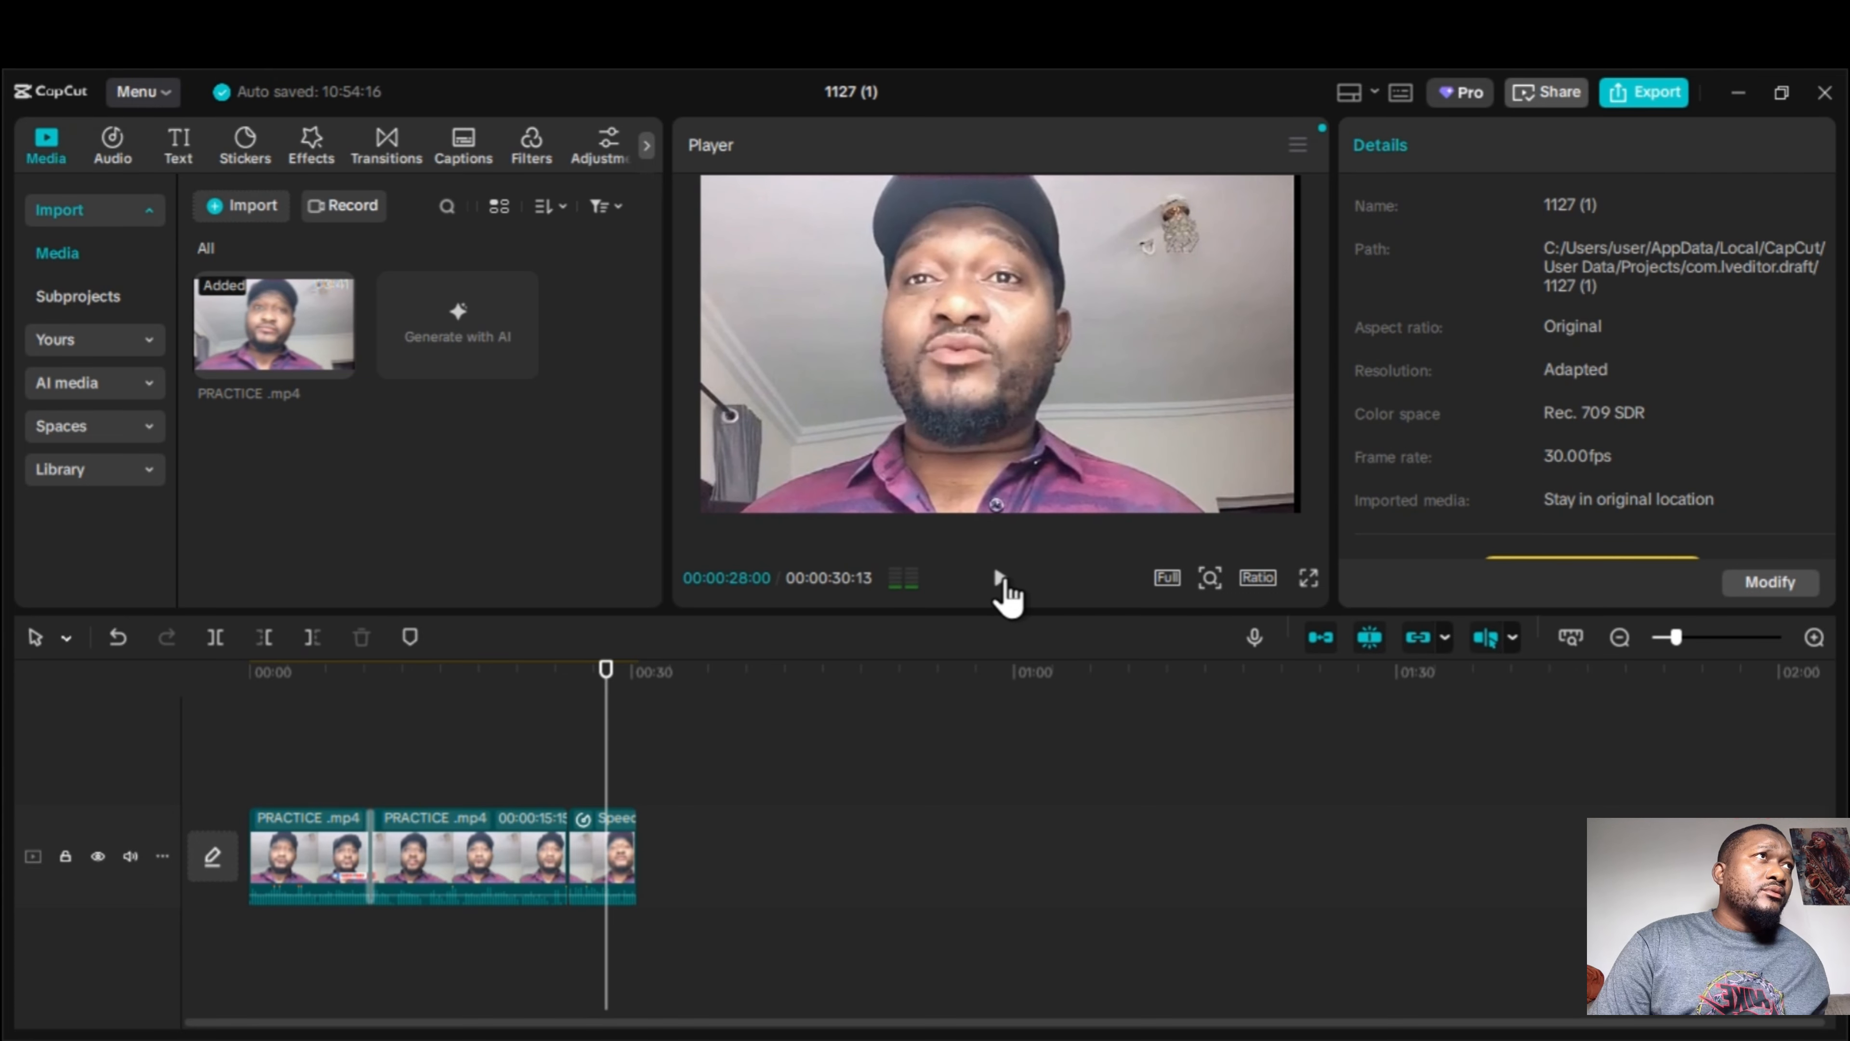
left_click(1003, 581)
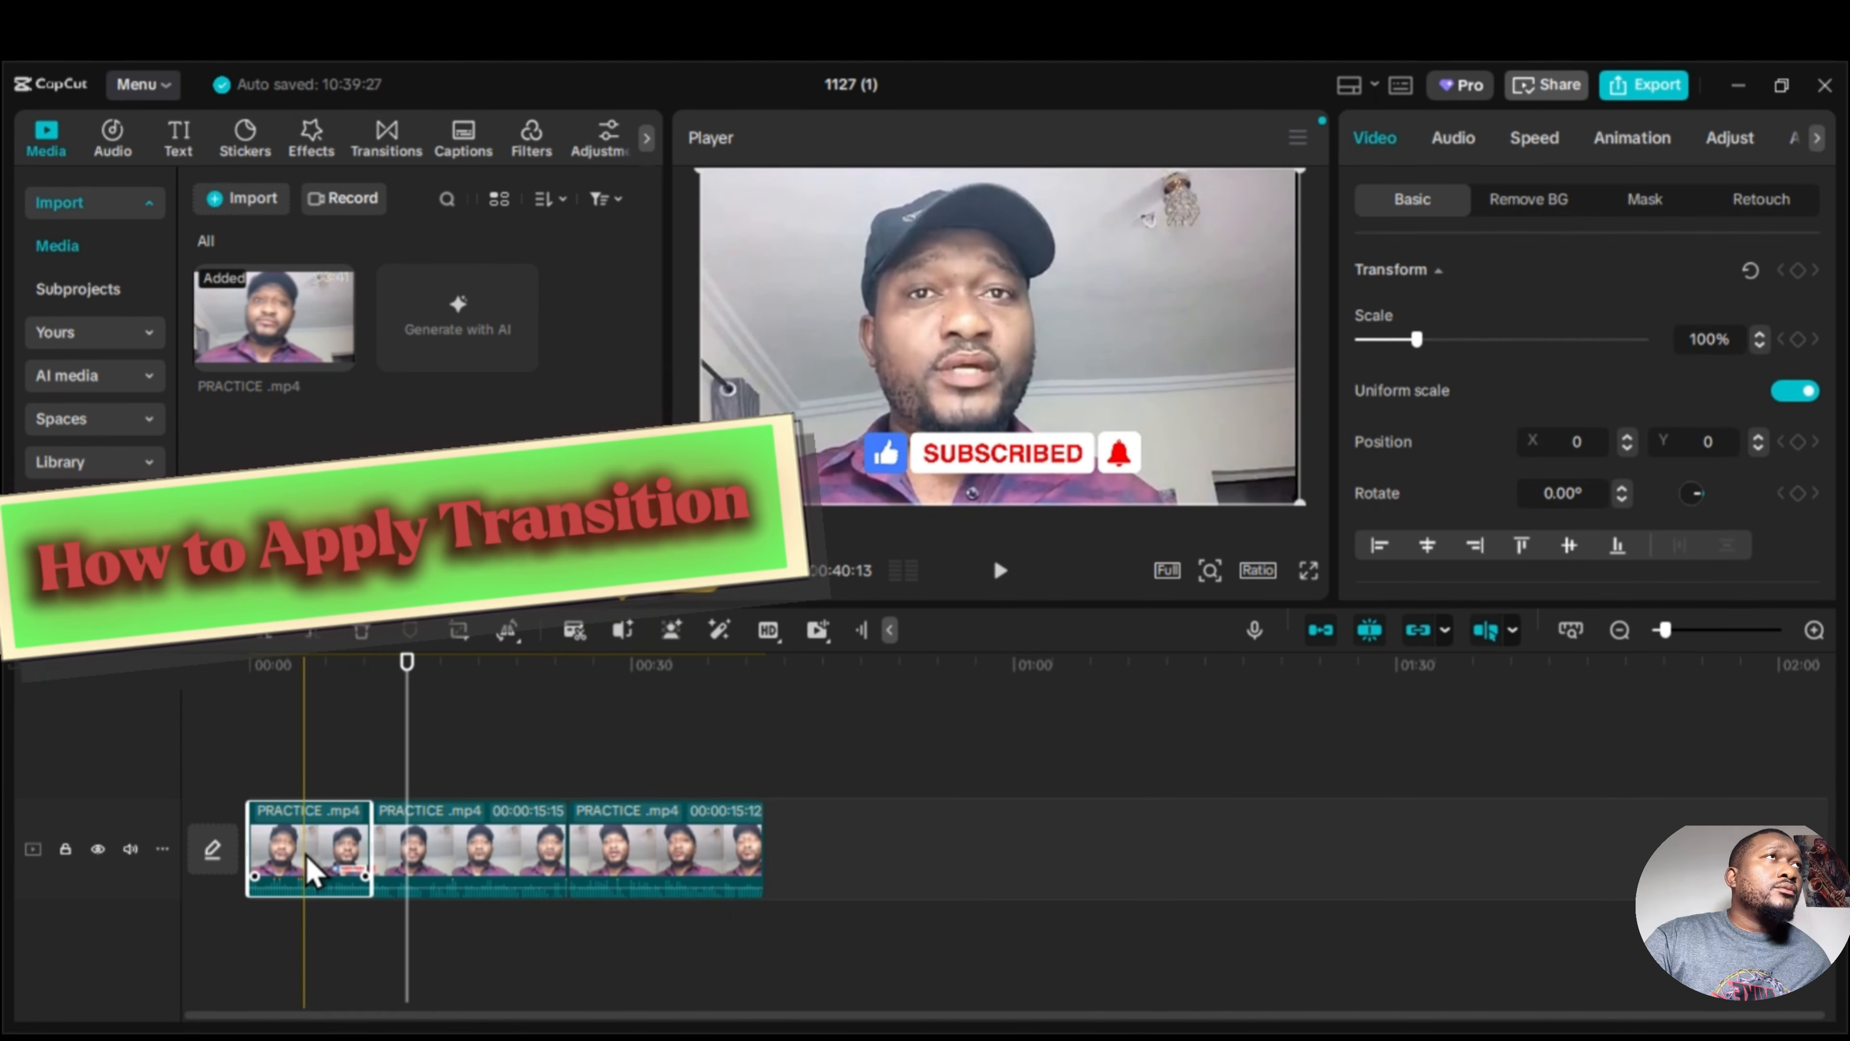
Play across the cut between the first and second clips to examine how it looks without a transition.
left_click(450, 851)
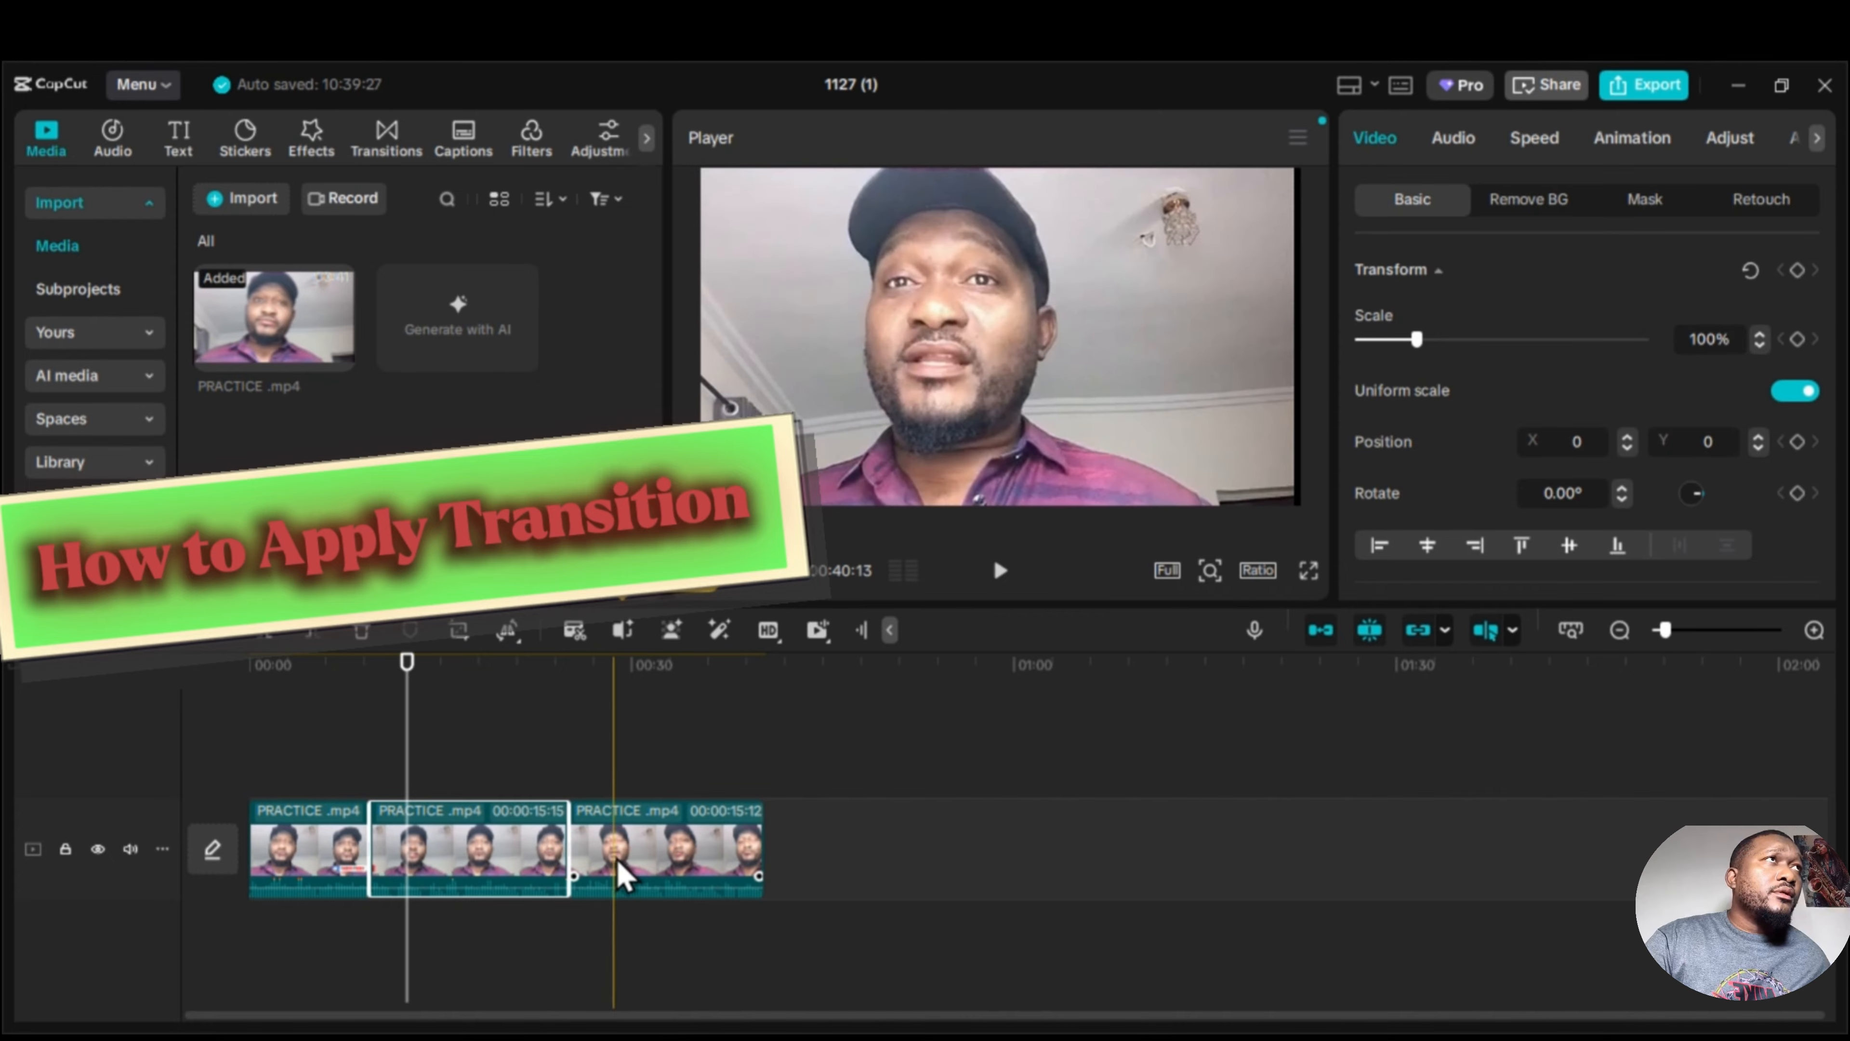
left_click(644, 860)
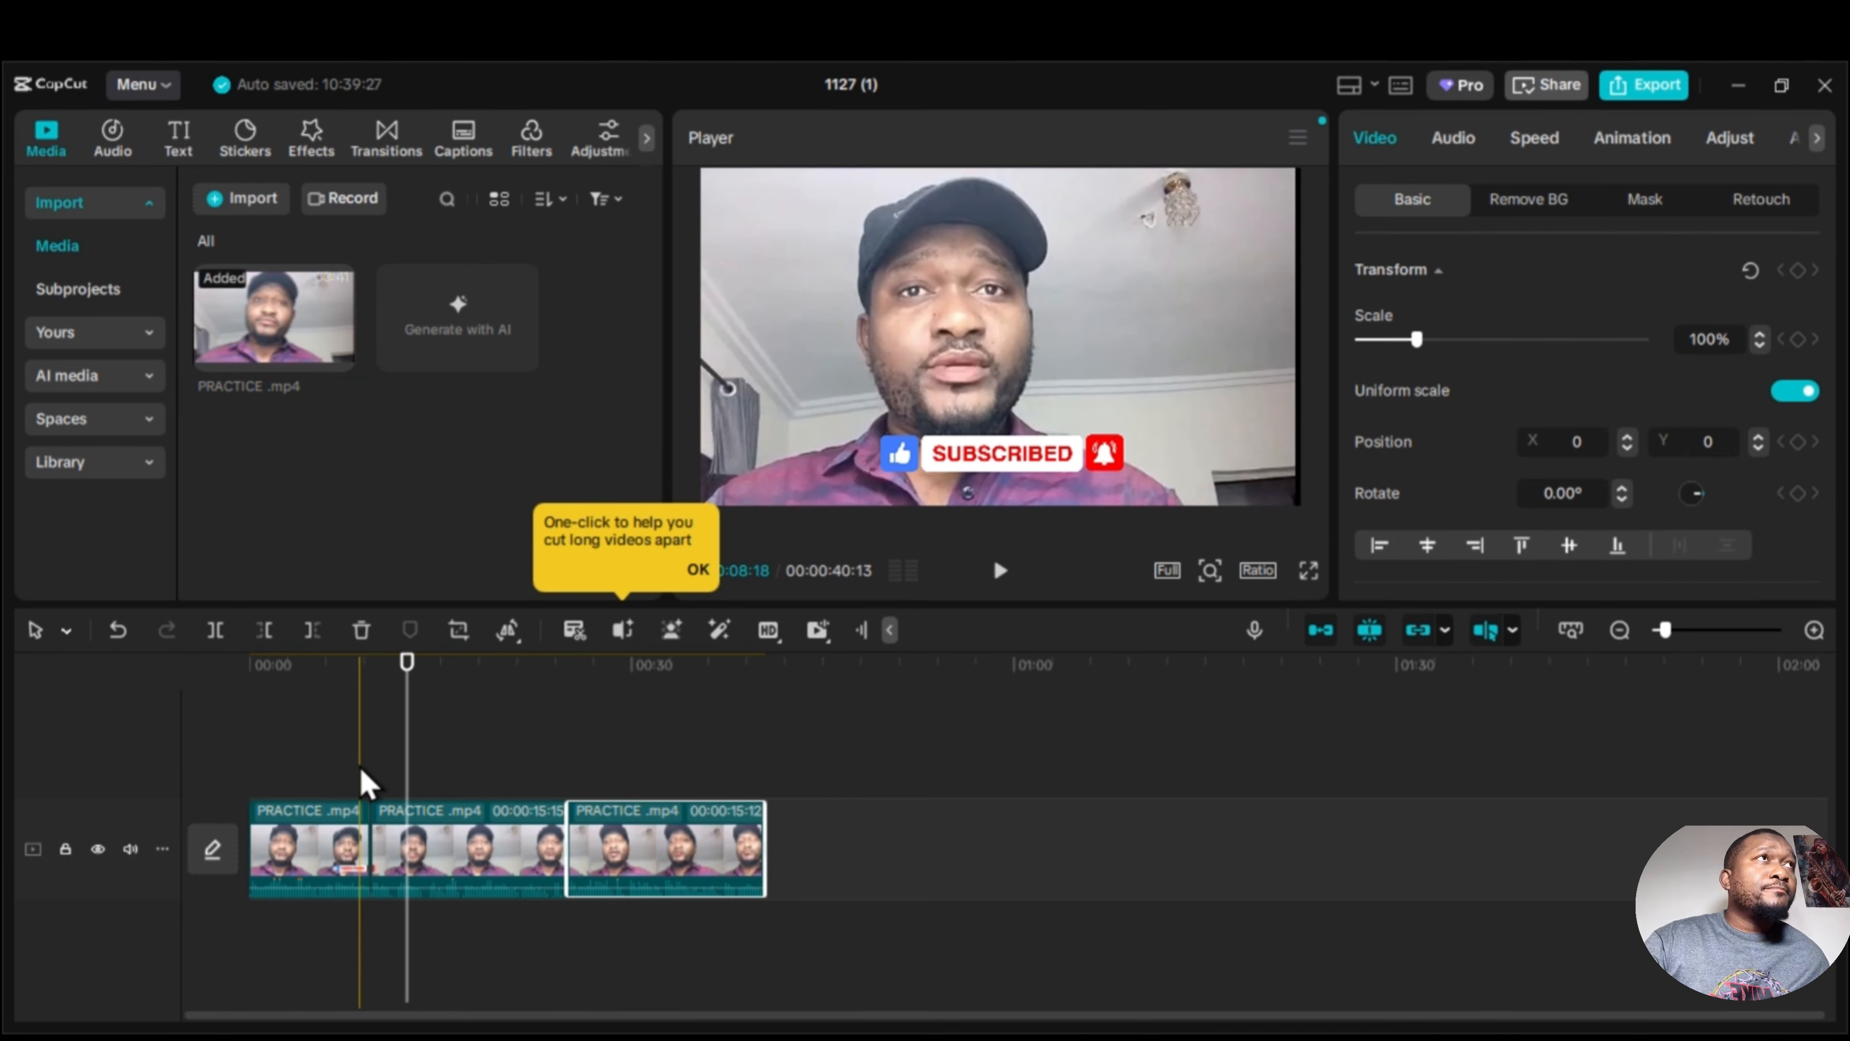
left_click(360, 782)
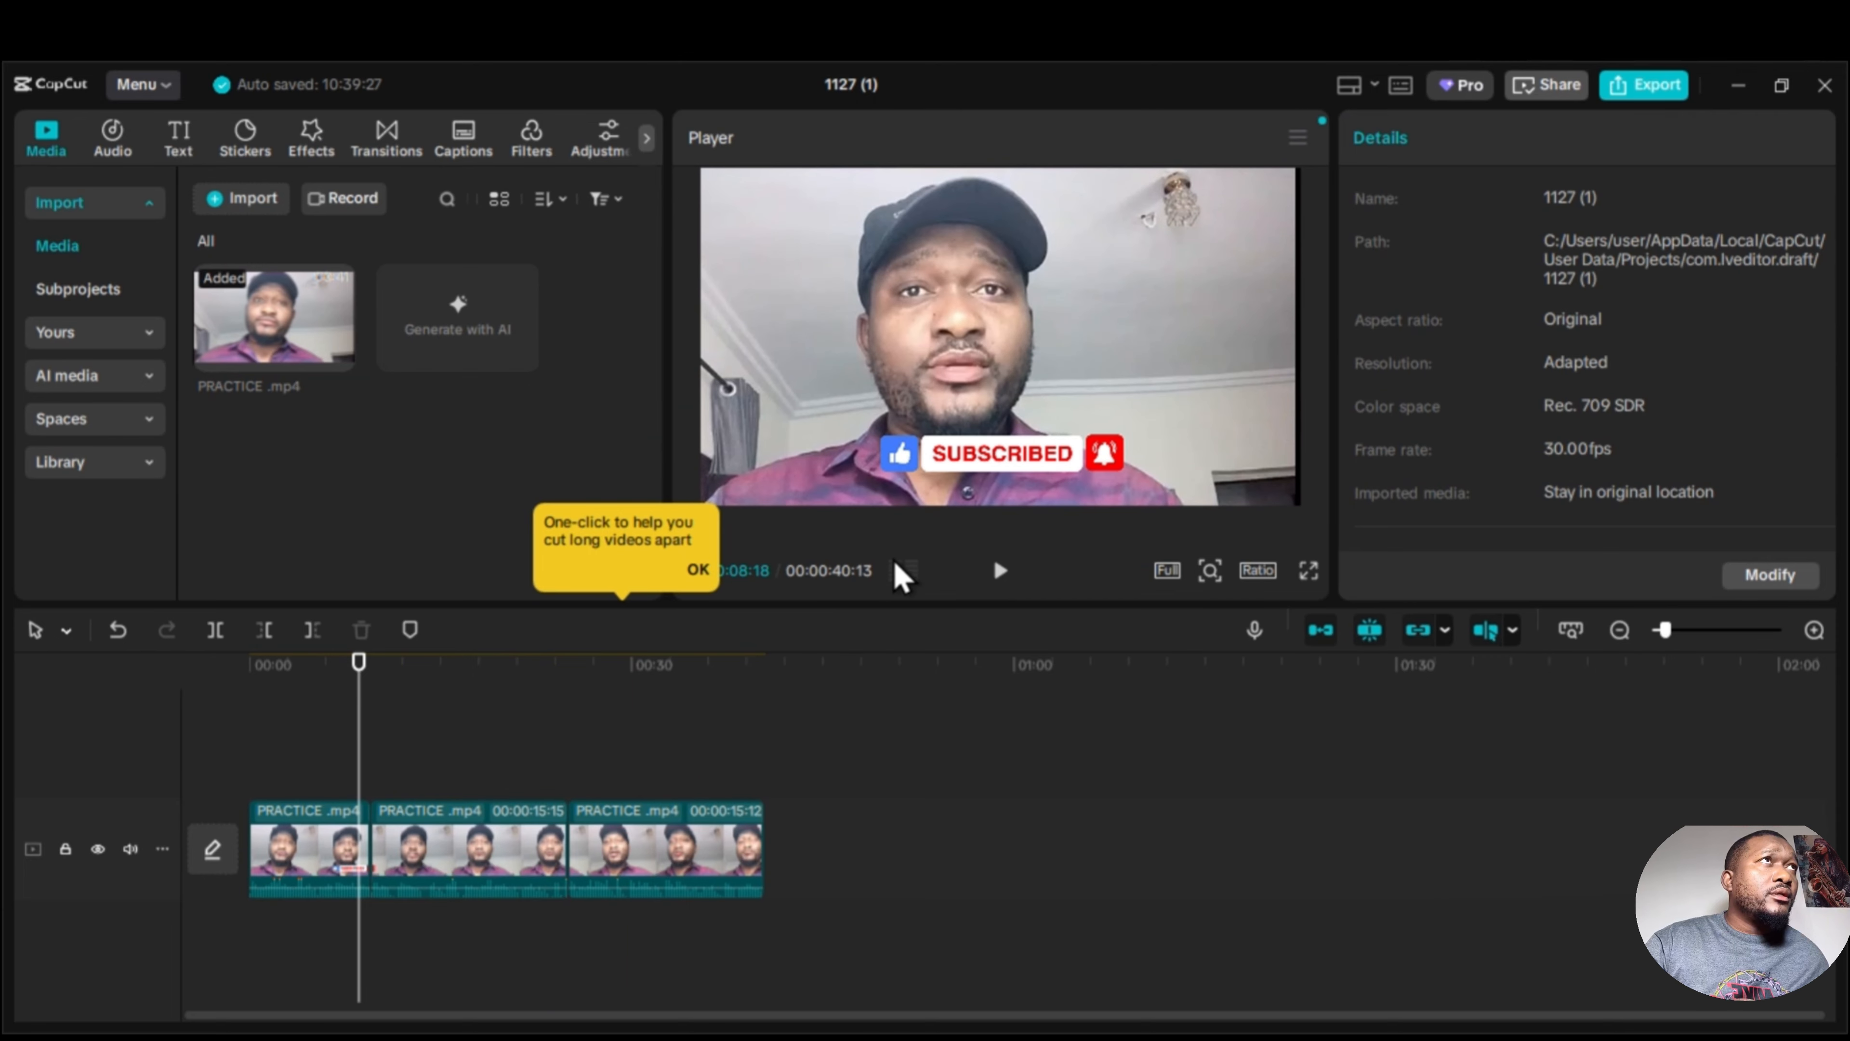
left_click(999, 572)
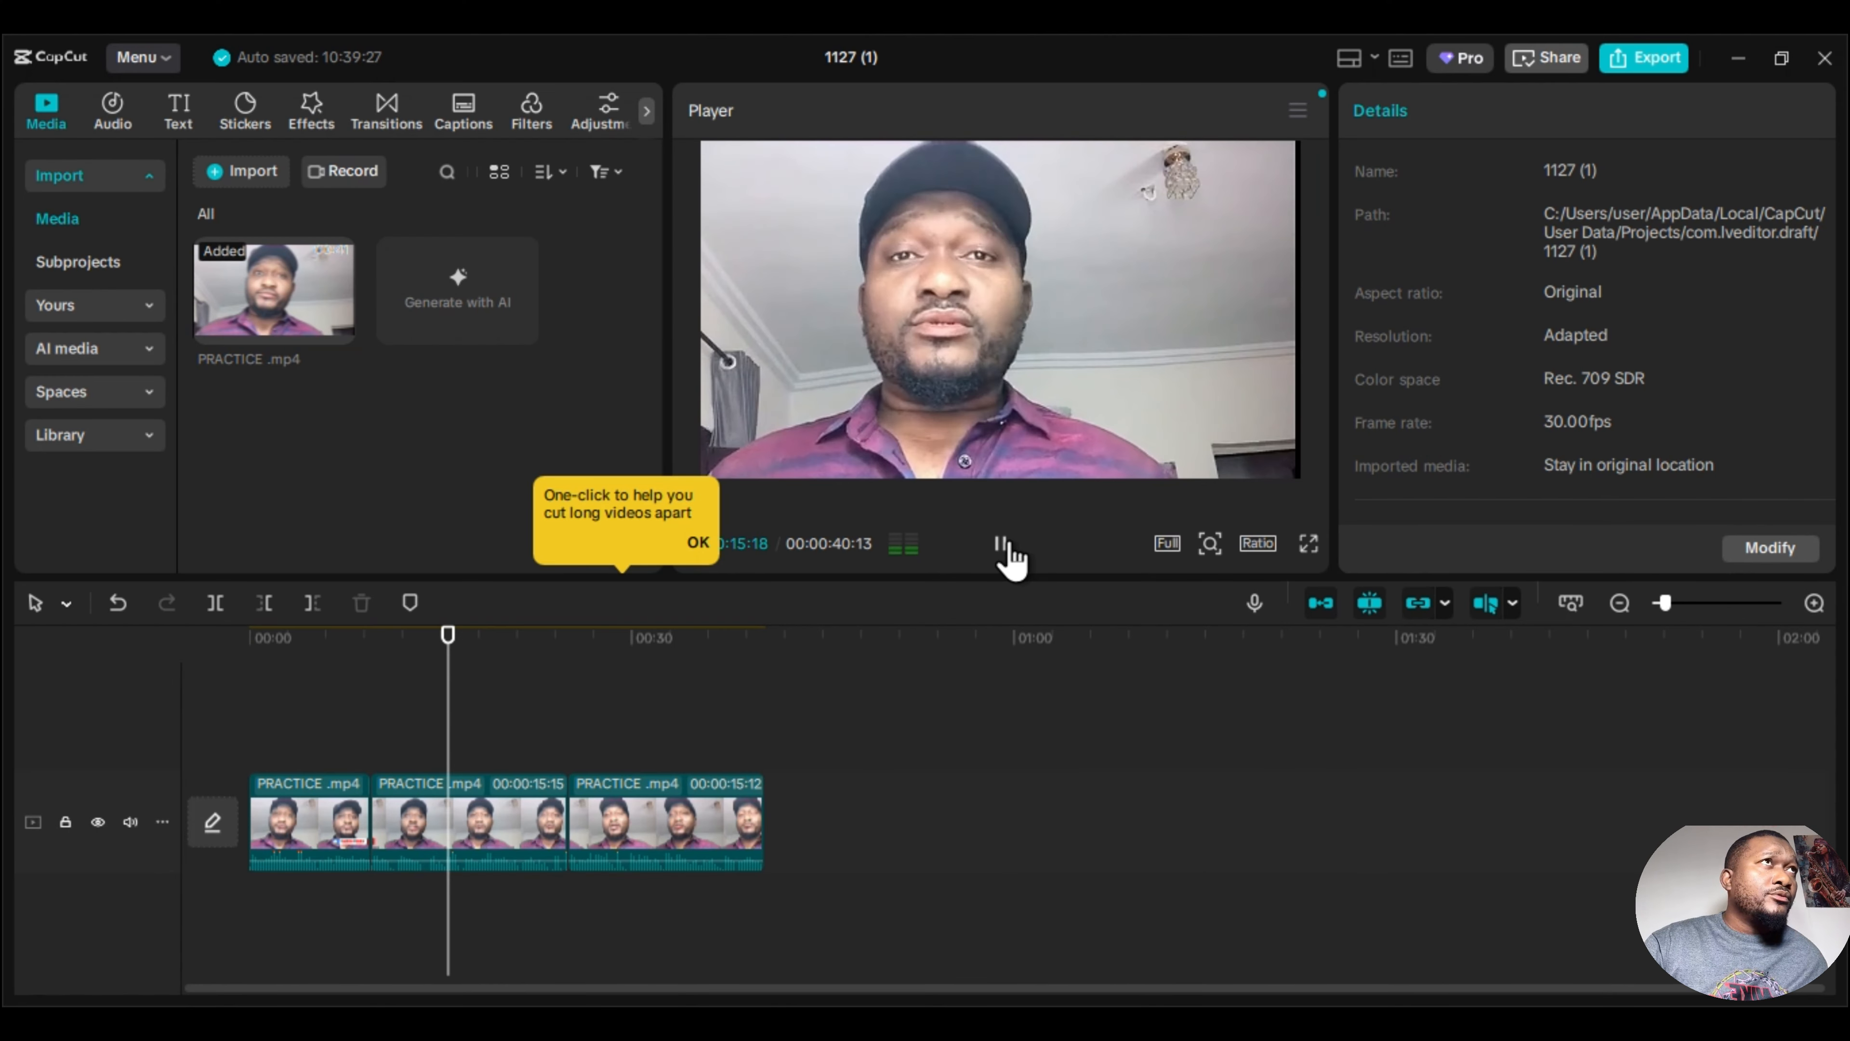
left_click(1407, 357)
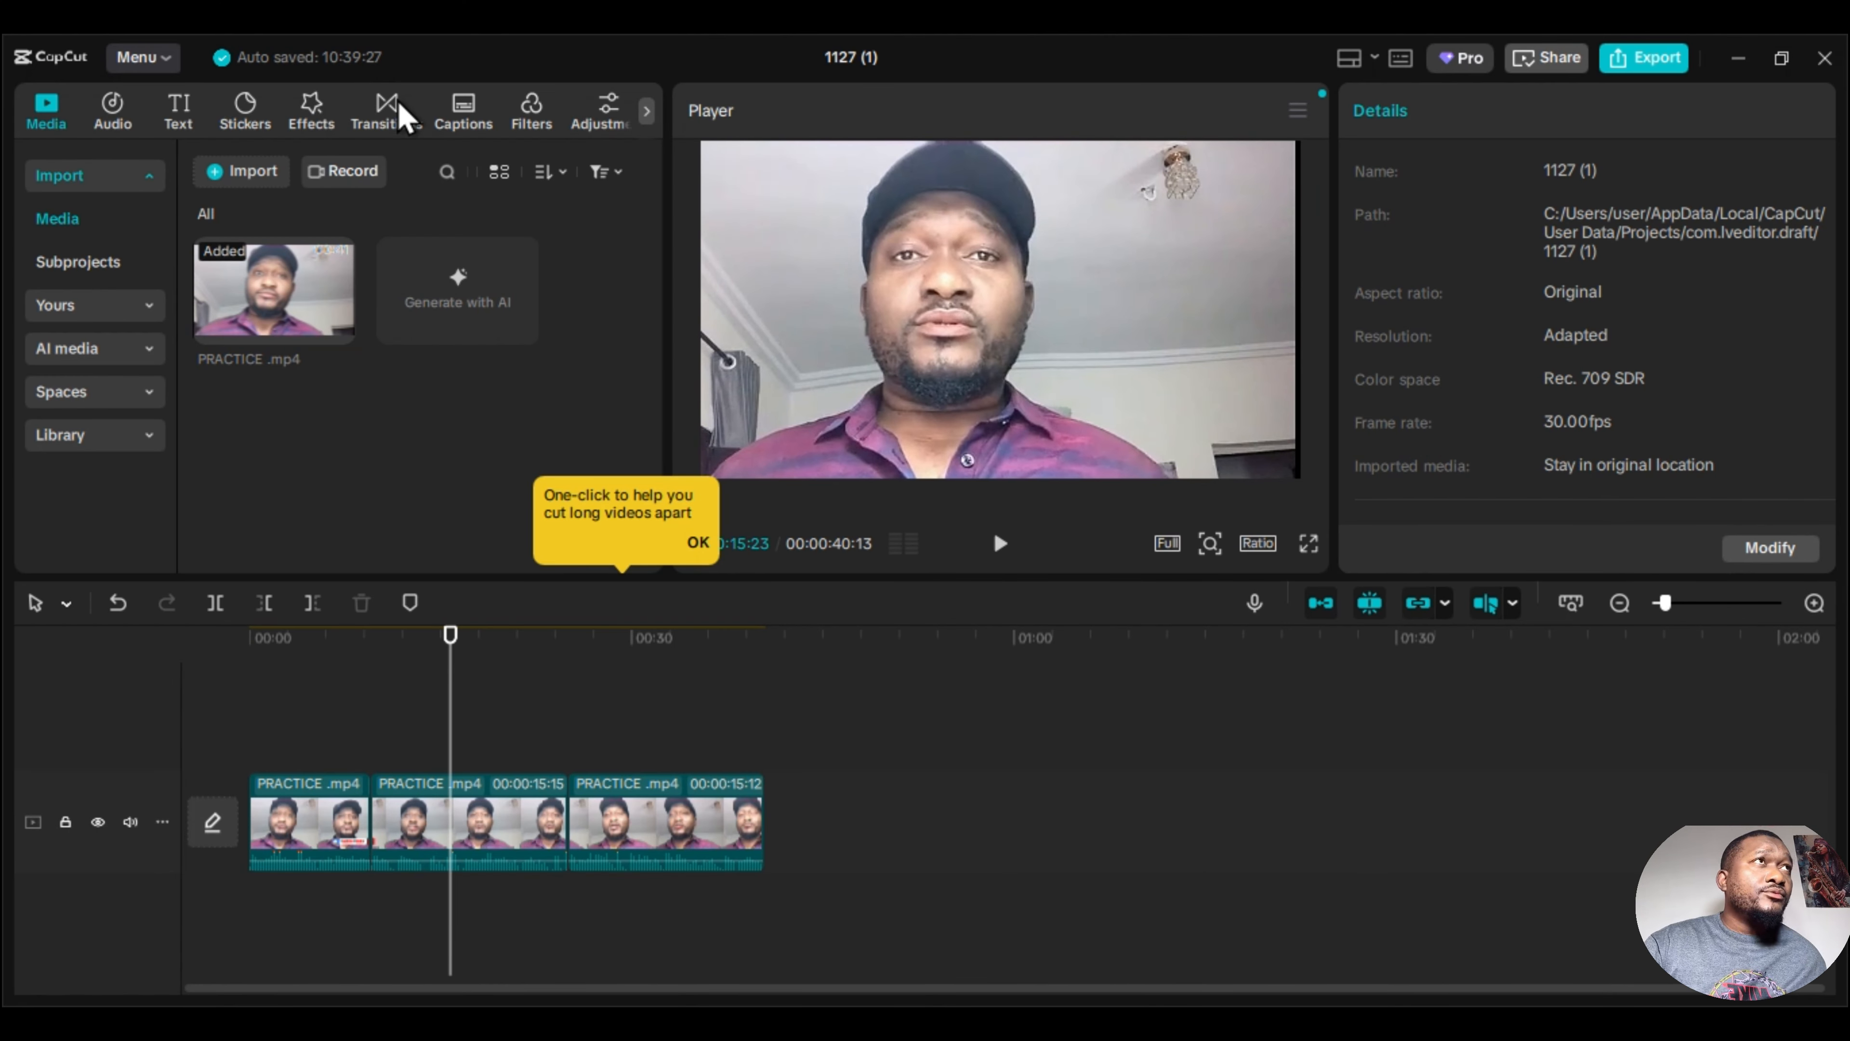
Reload the transitions library and add the Dust Flurry transition between the first and second PRACTICE .mp4 clips.
left_click(386, 109)
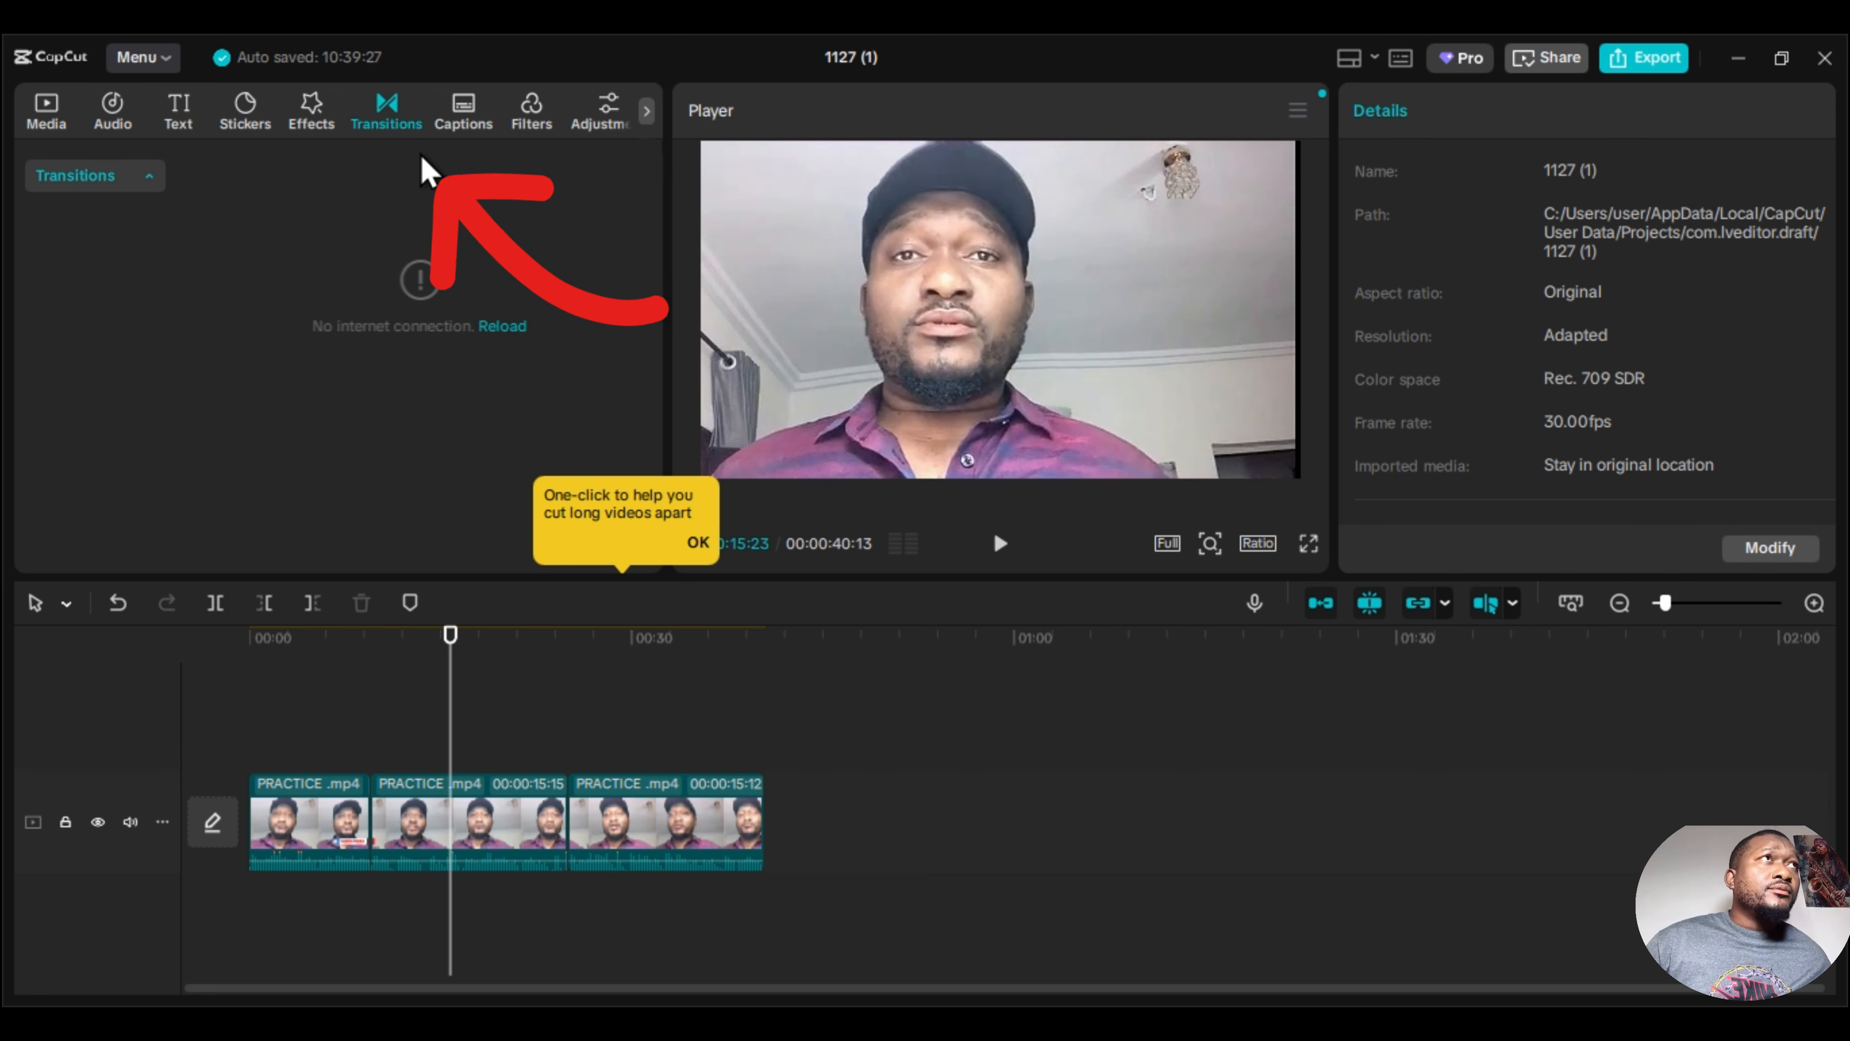
left_click(502, 327)
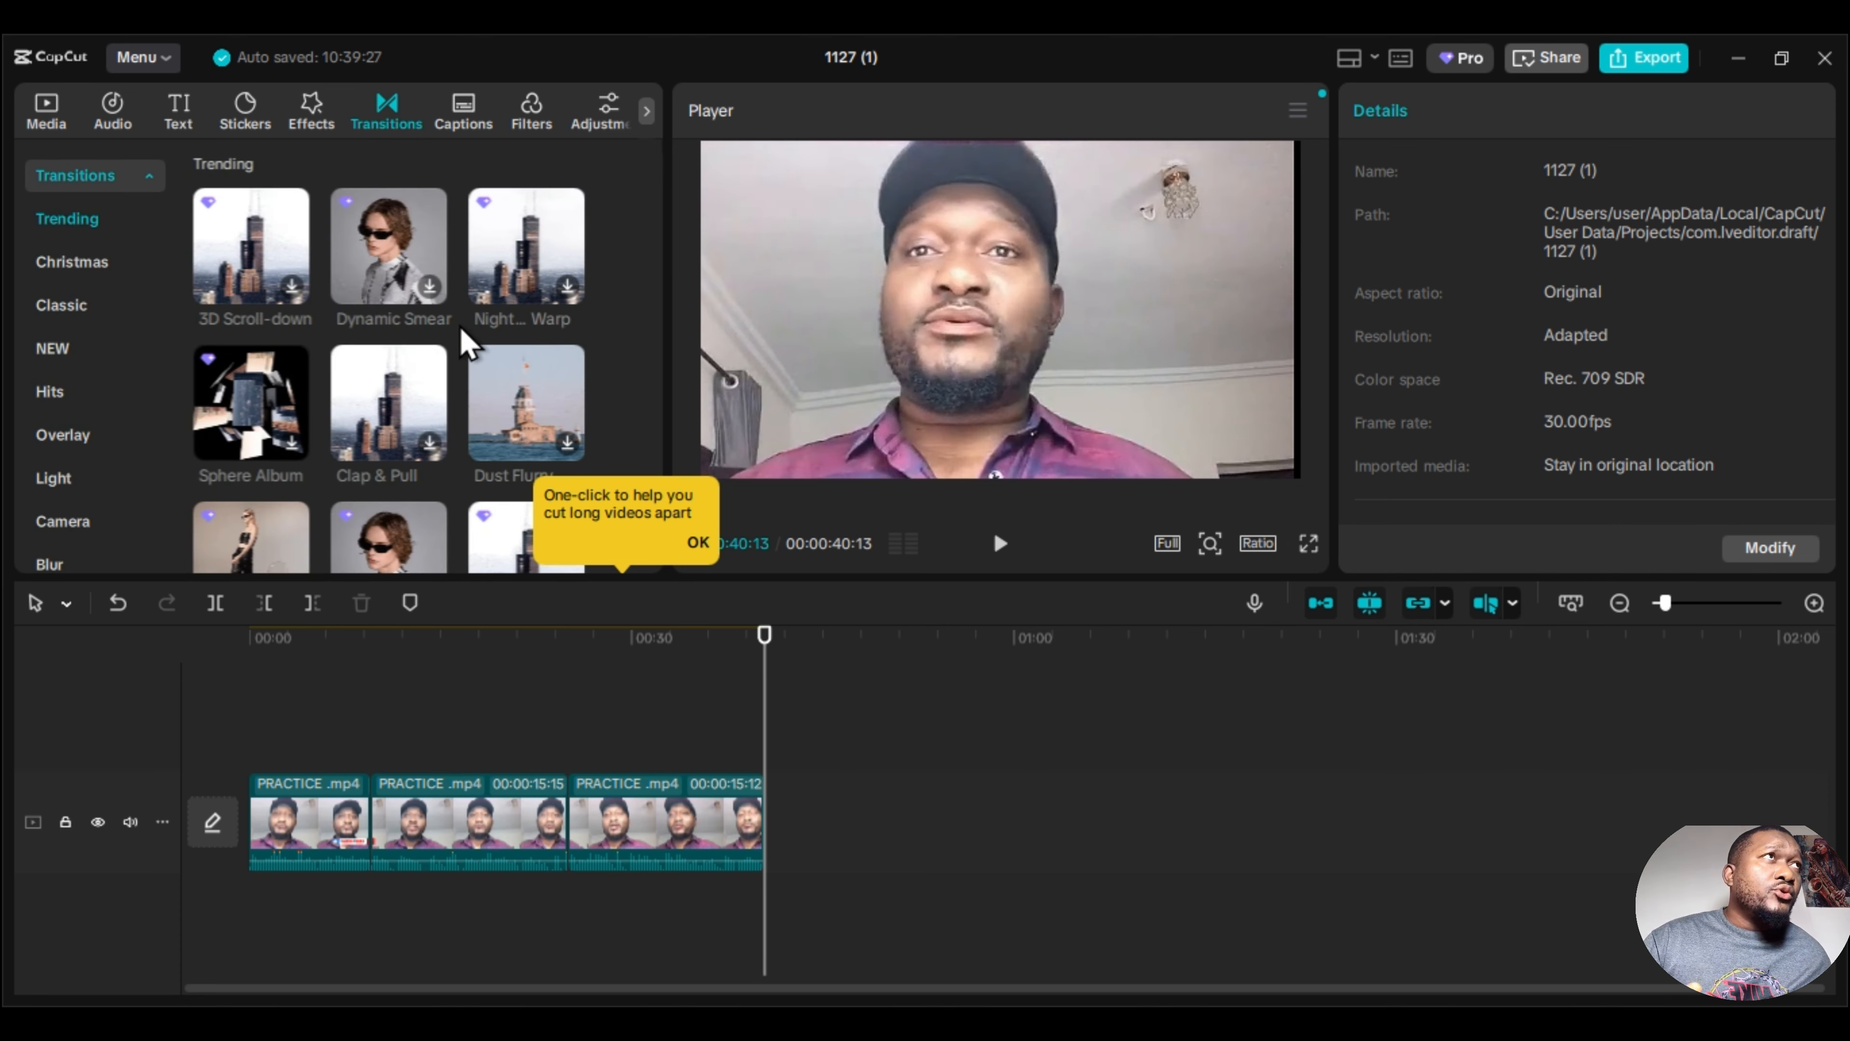
scroll(503, 321, "down", 2)
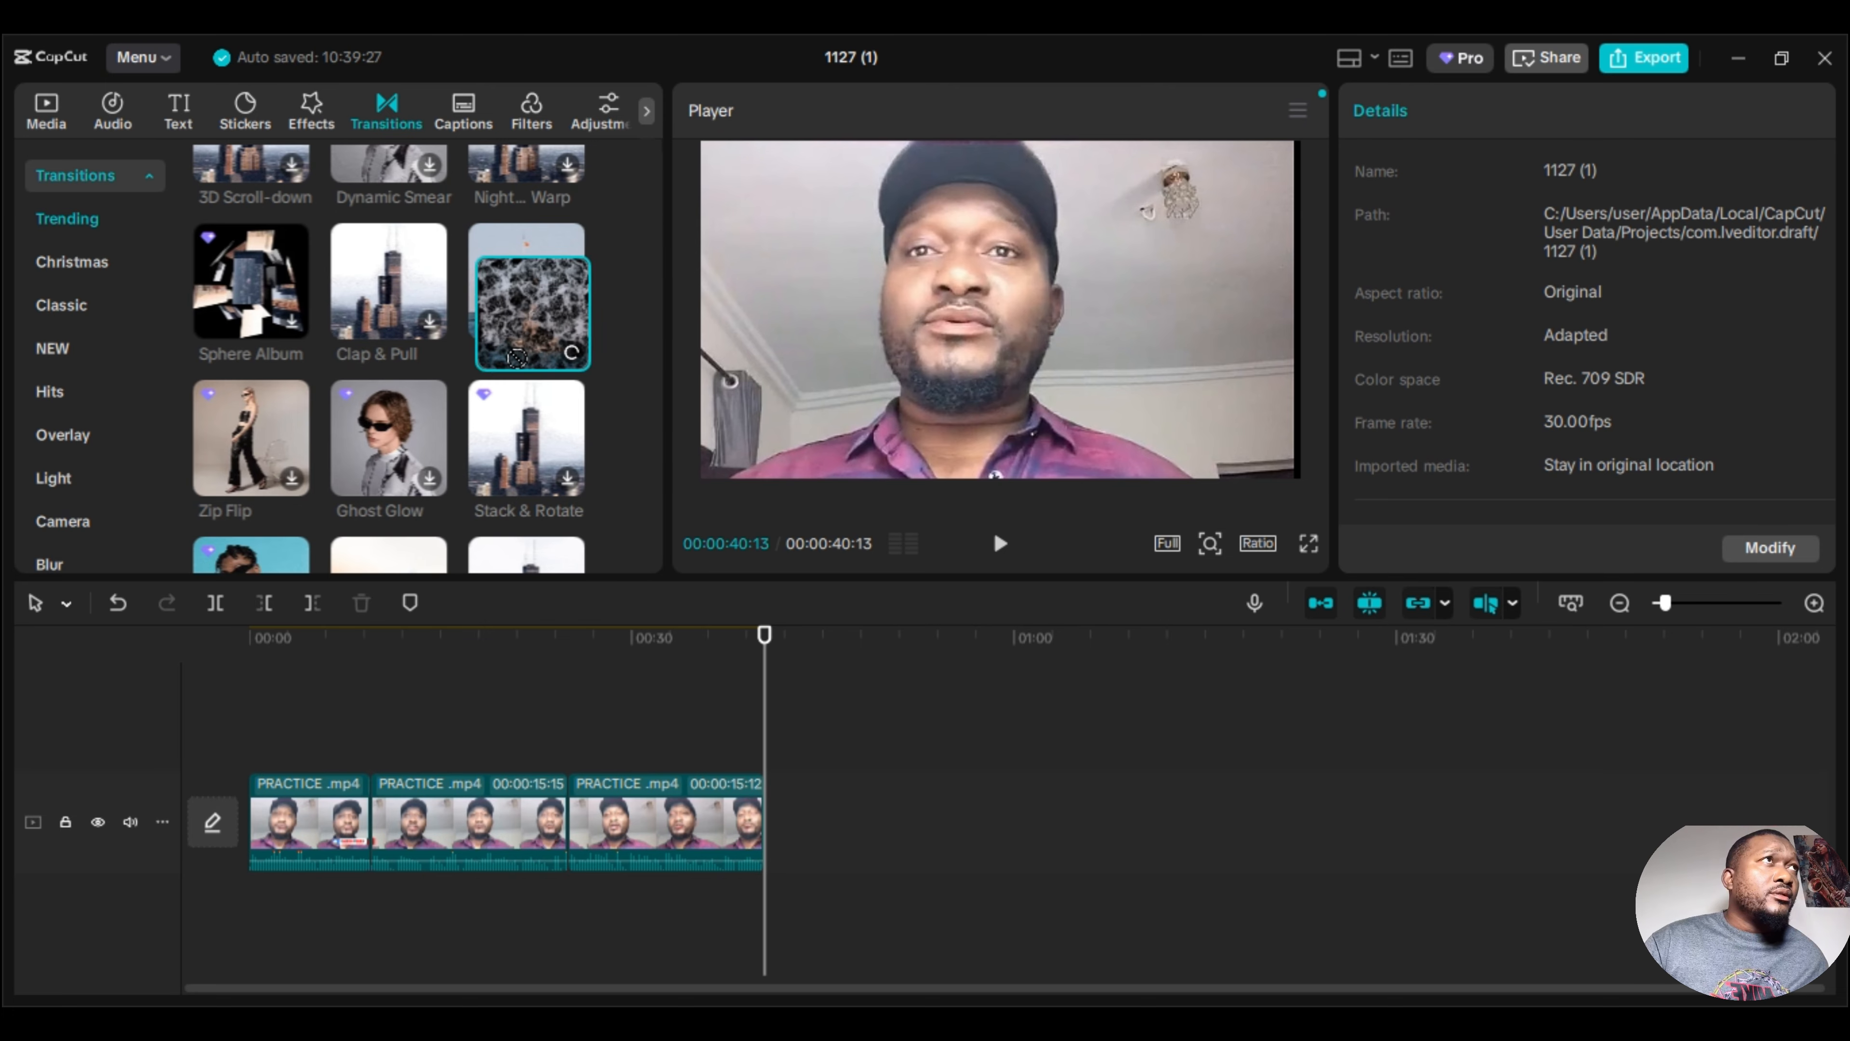
left_click_drag(501, 295, 348, 788)
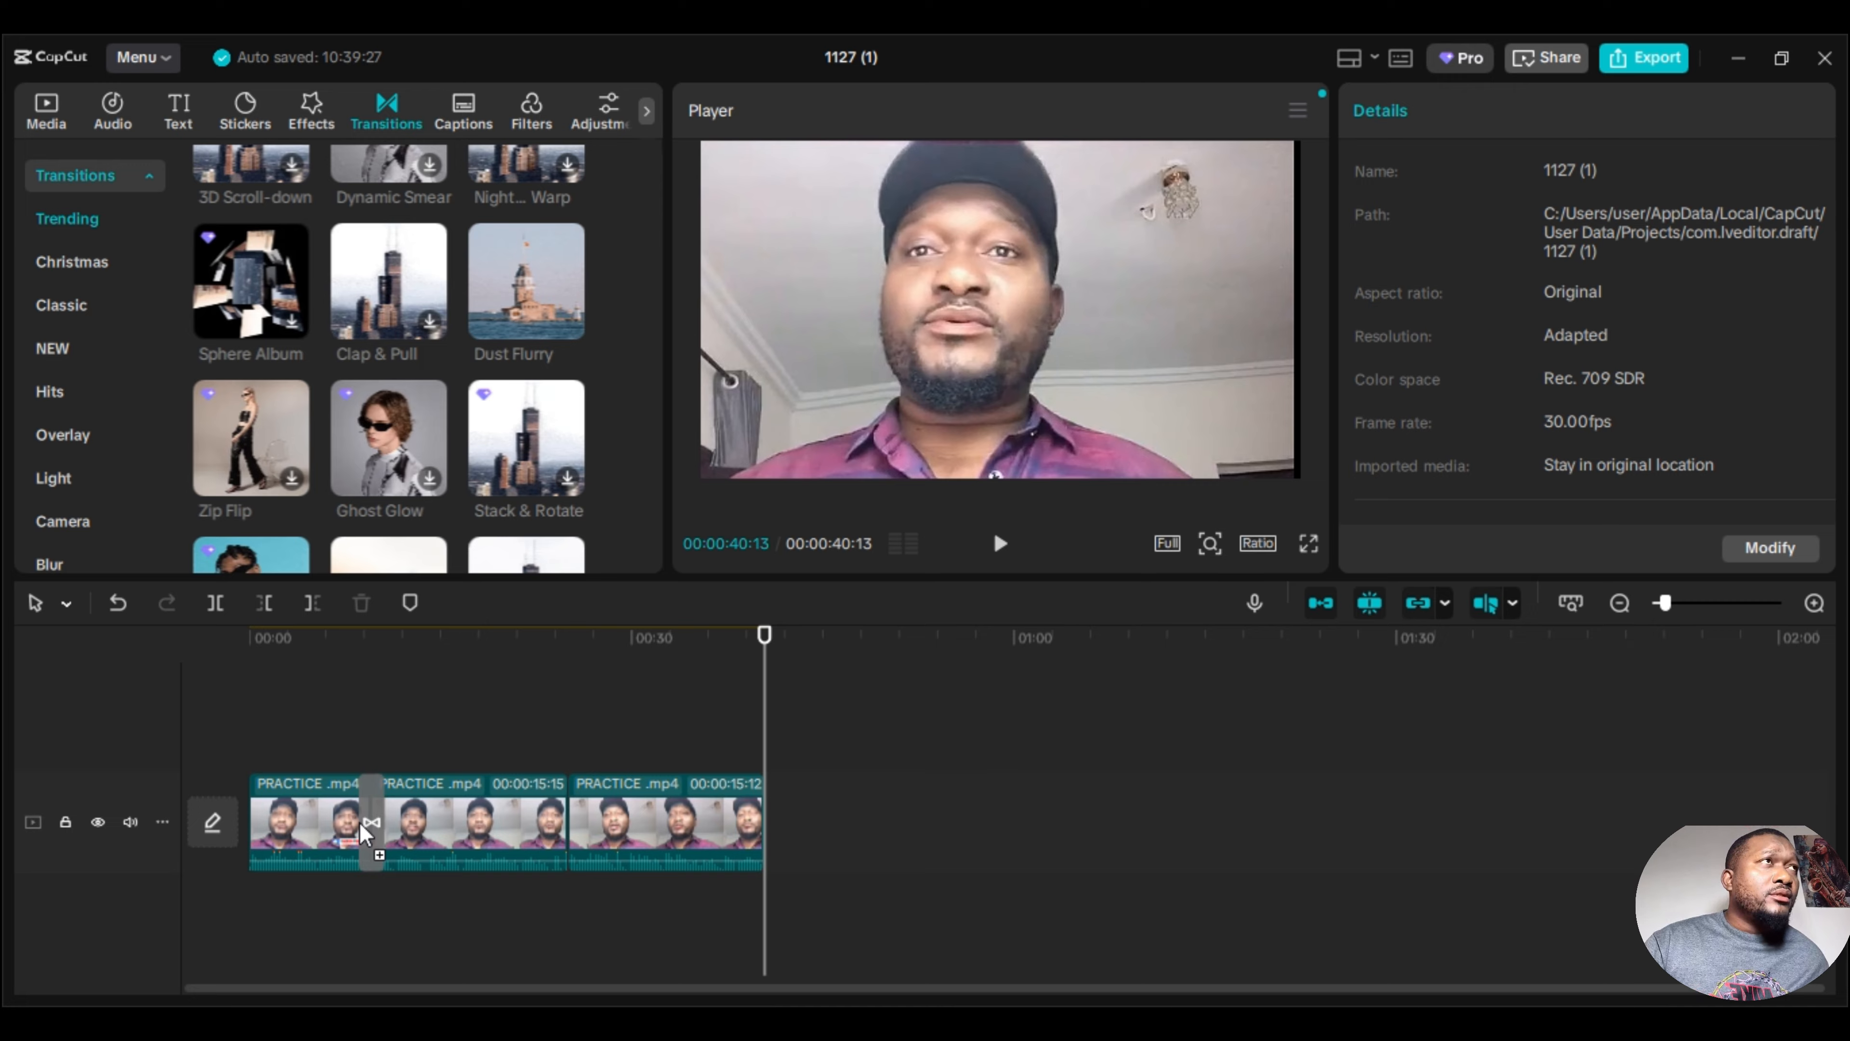
Place the Dust Flurry transition on the cut between the first and second clips and play through it.
left_click_drag(366, 831, 365, 838)
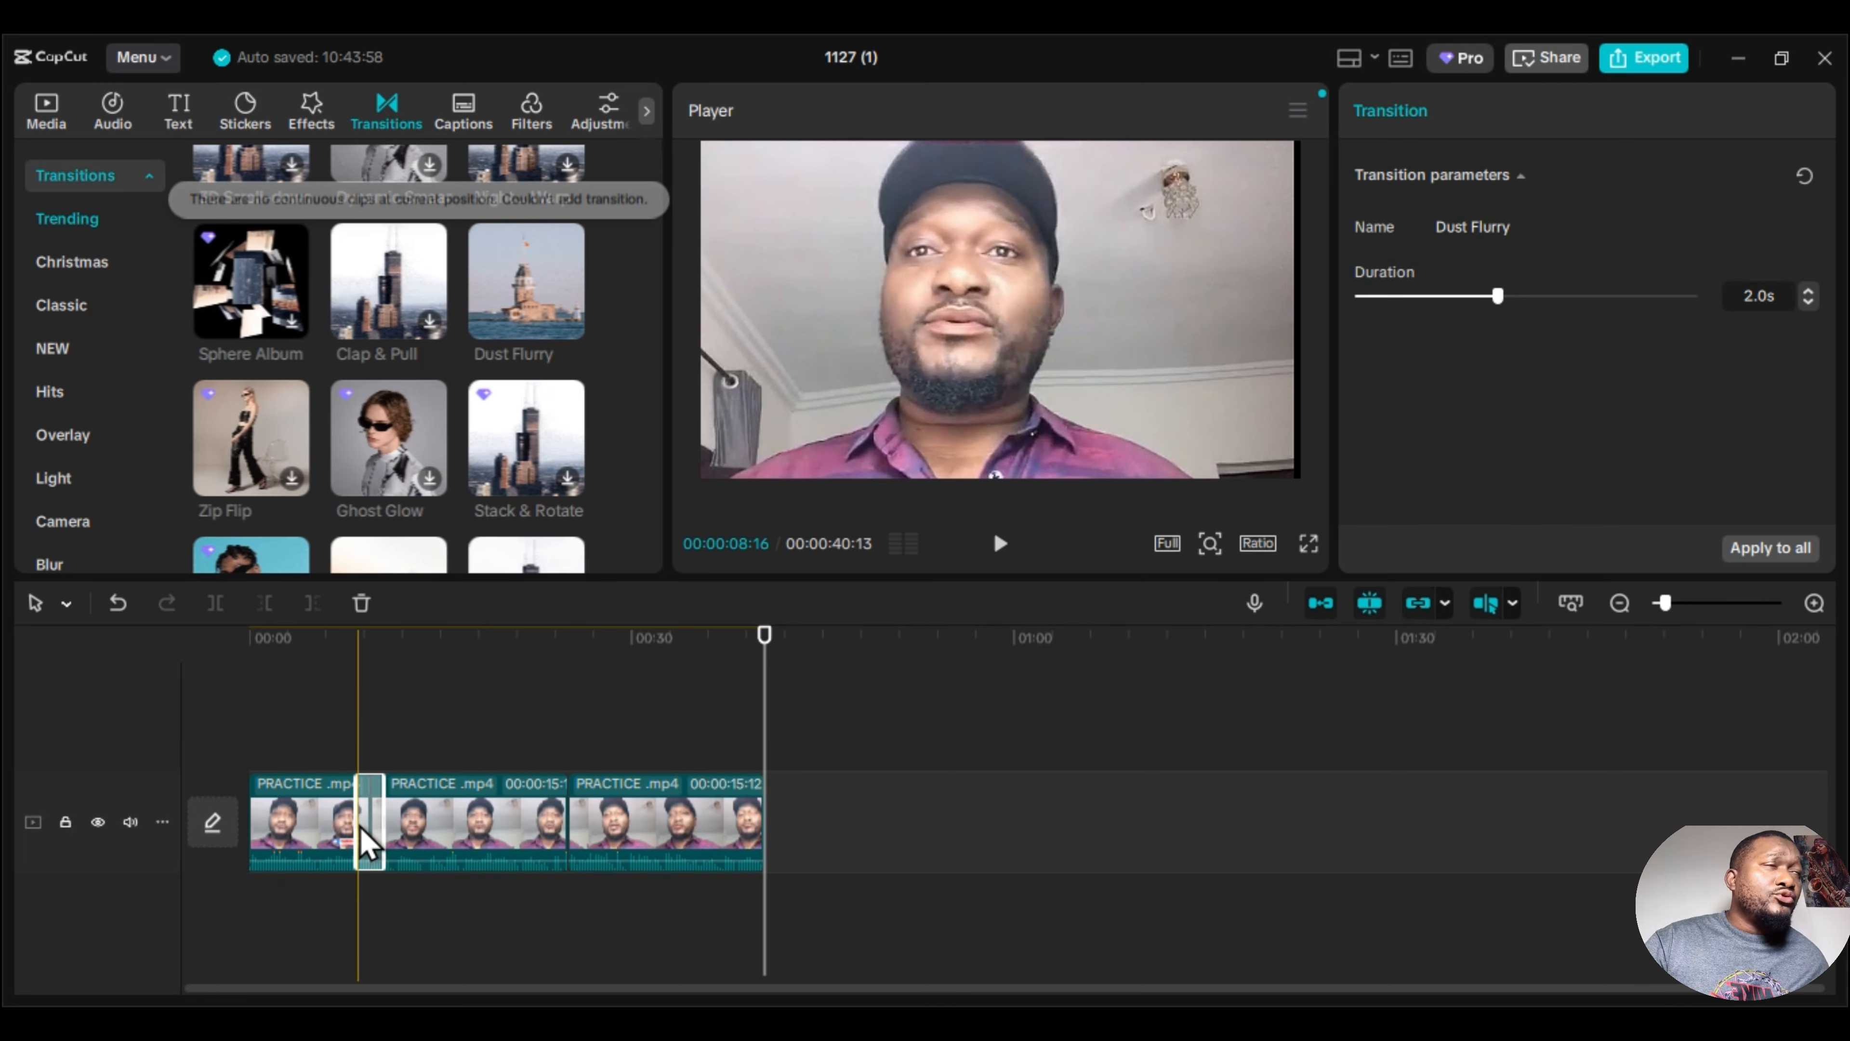
left_click(342, 729)
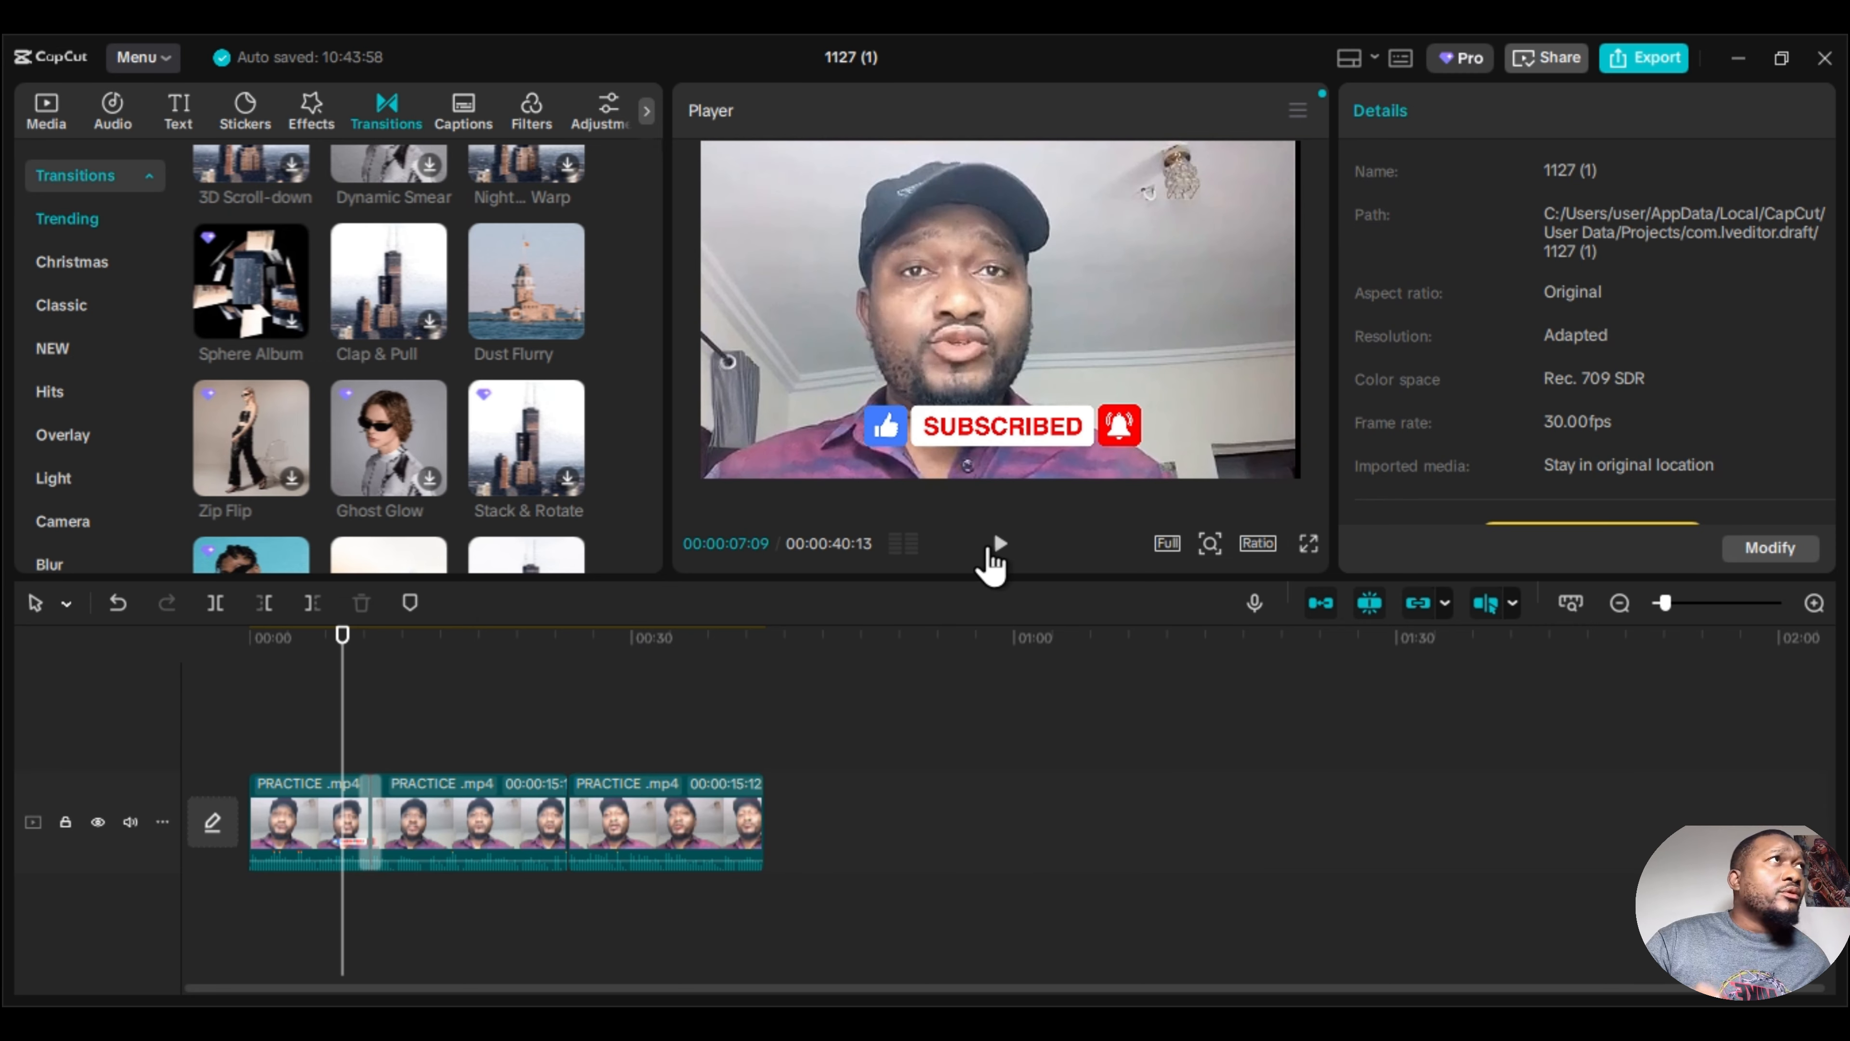
left_click(998, 543)
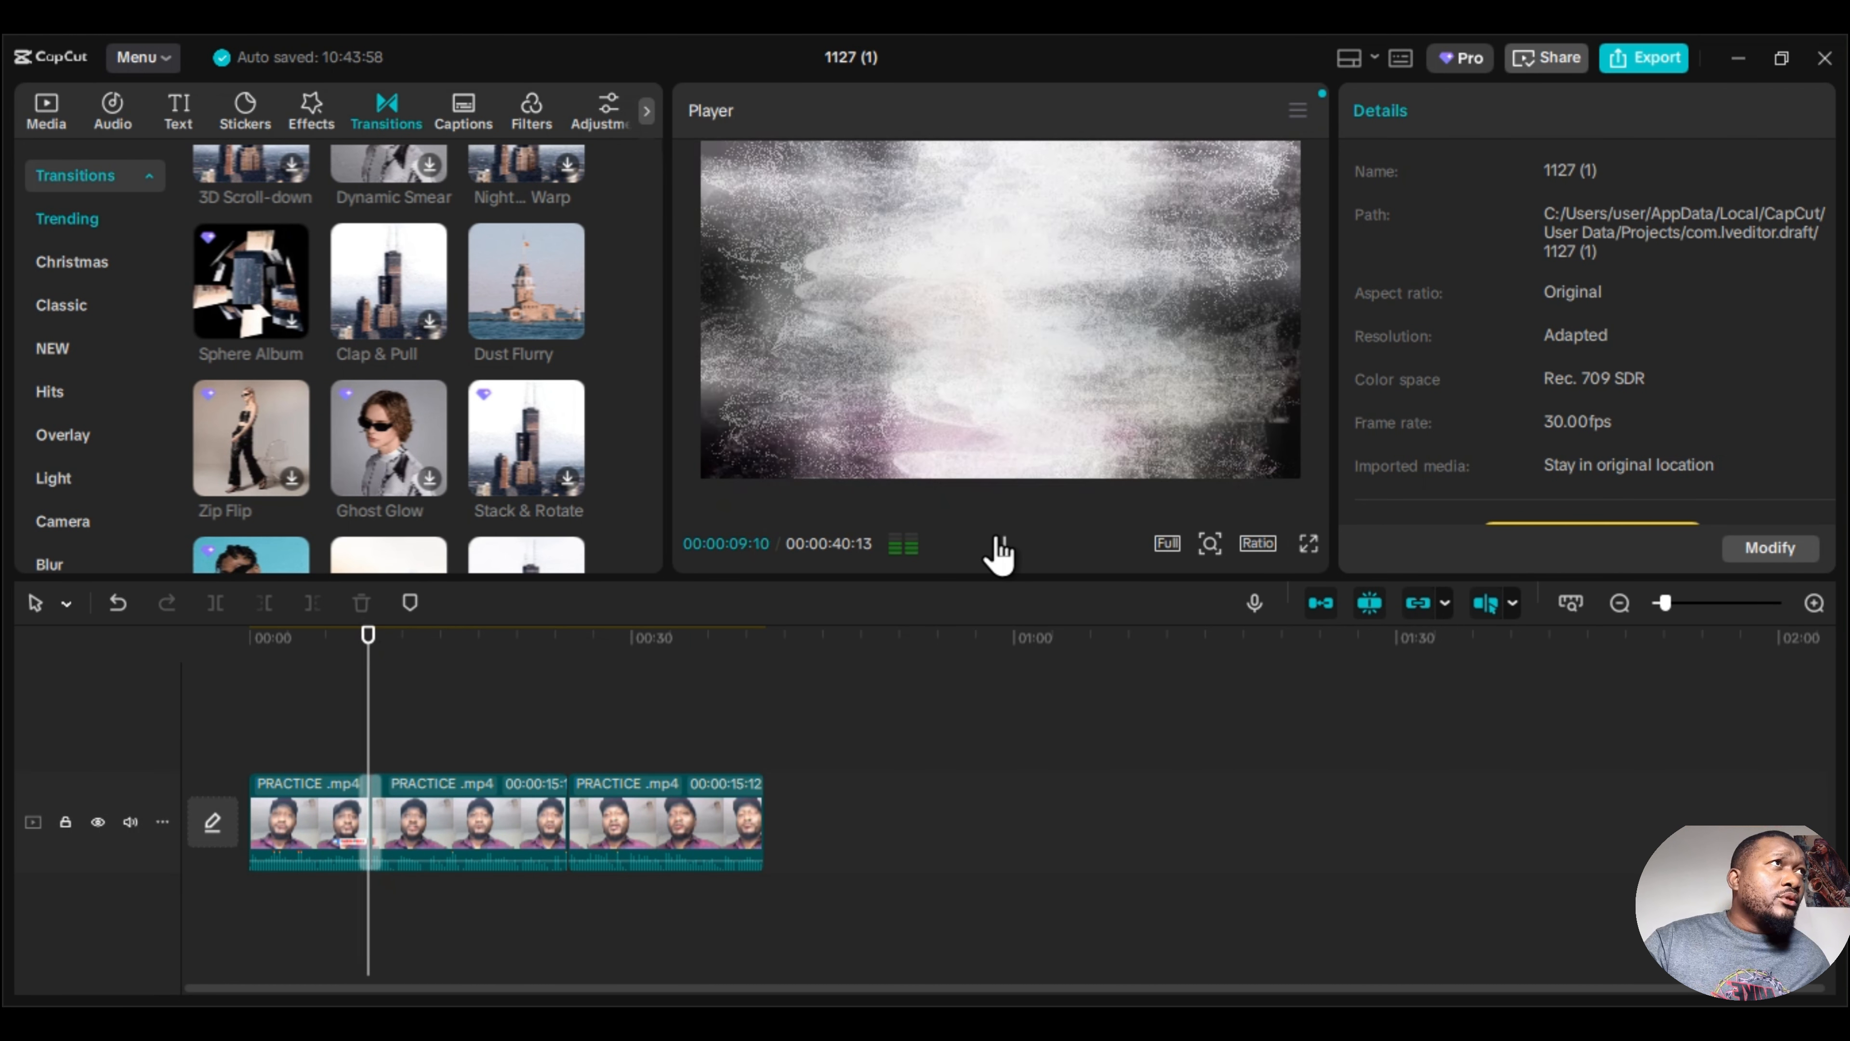
left_click(1000, 545)
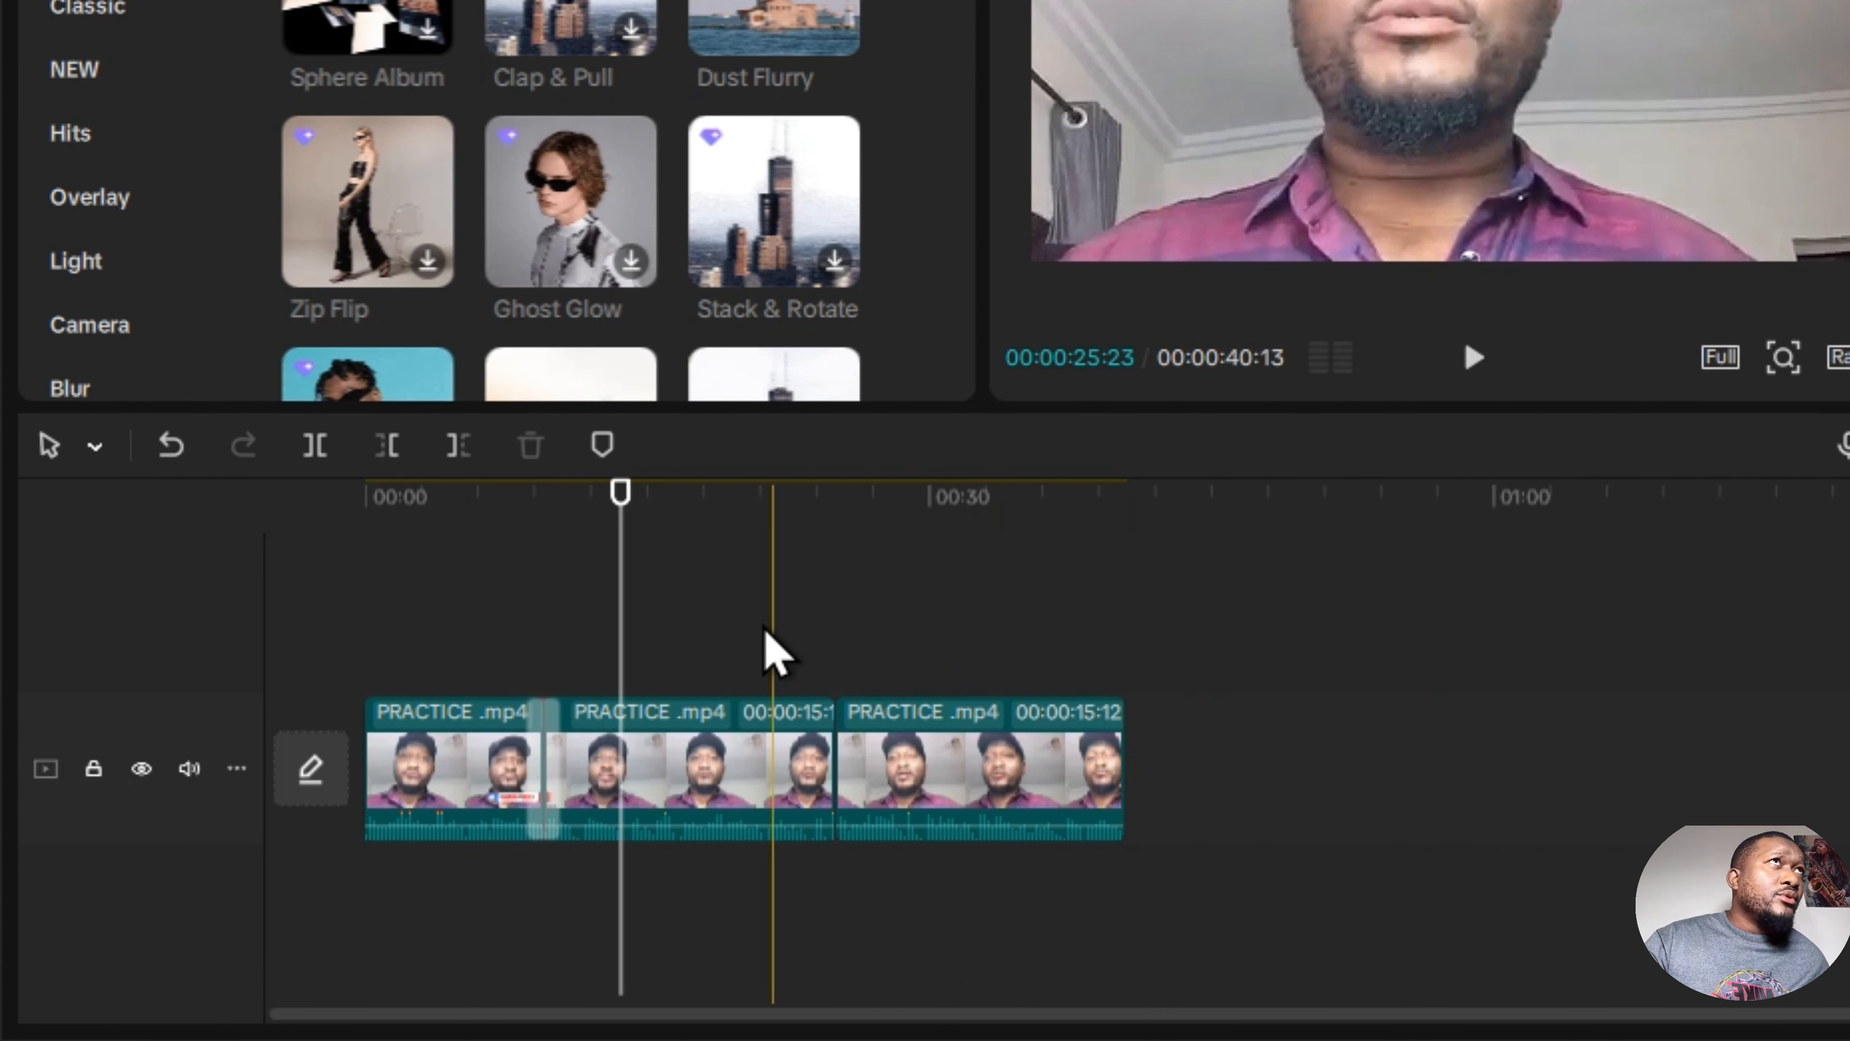
Shorten the Dust Flurry transition between the first and second clips to less than 1.2 s.
left_click(539, 762)
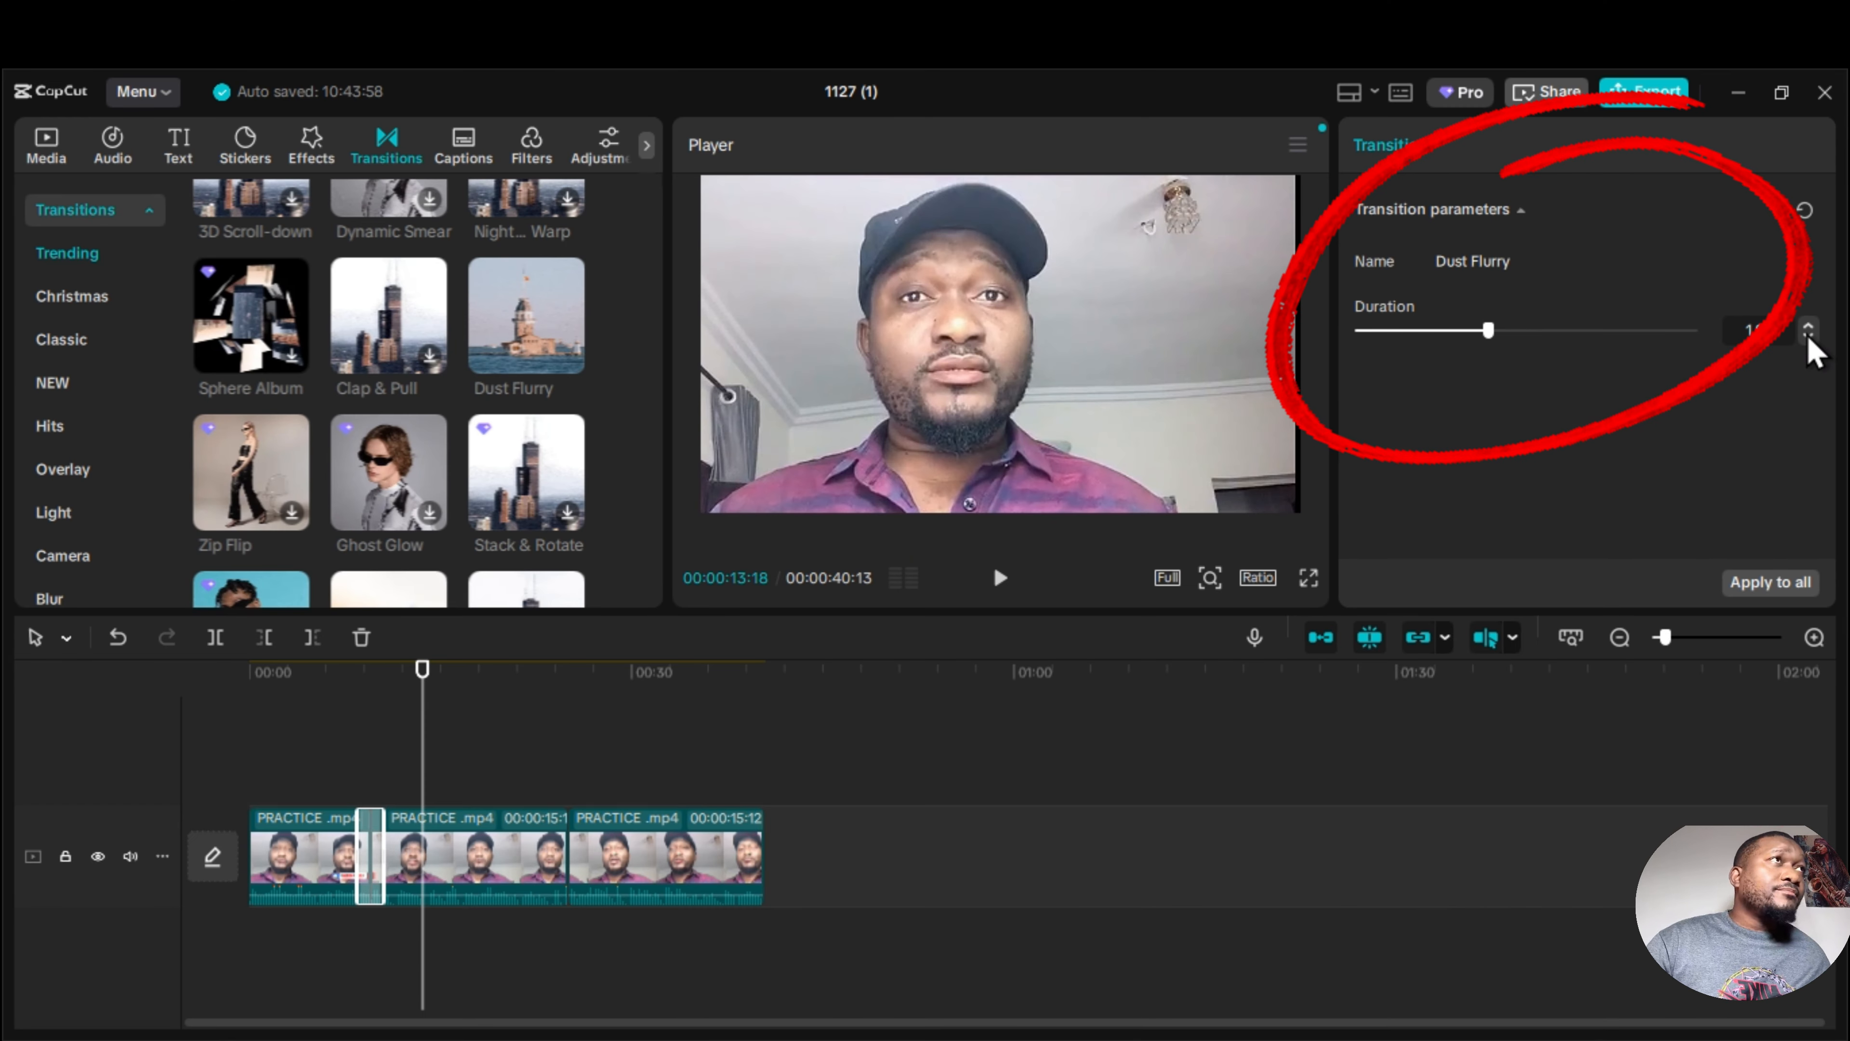
left_click(1808, 337)
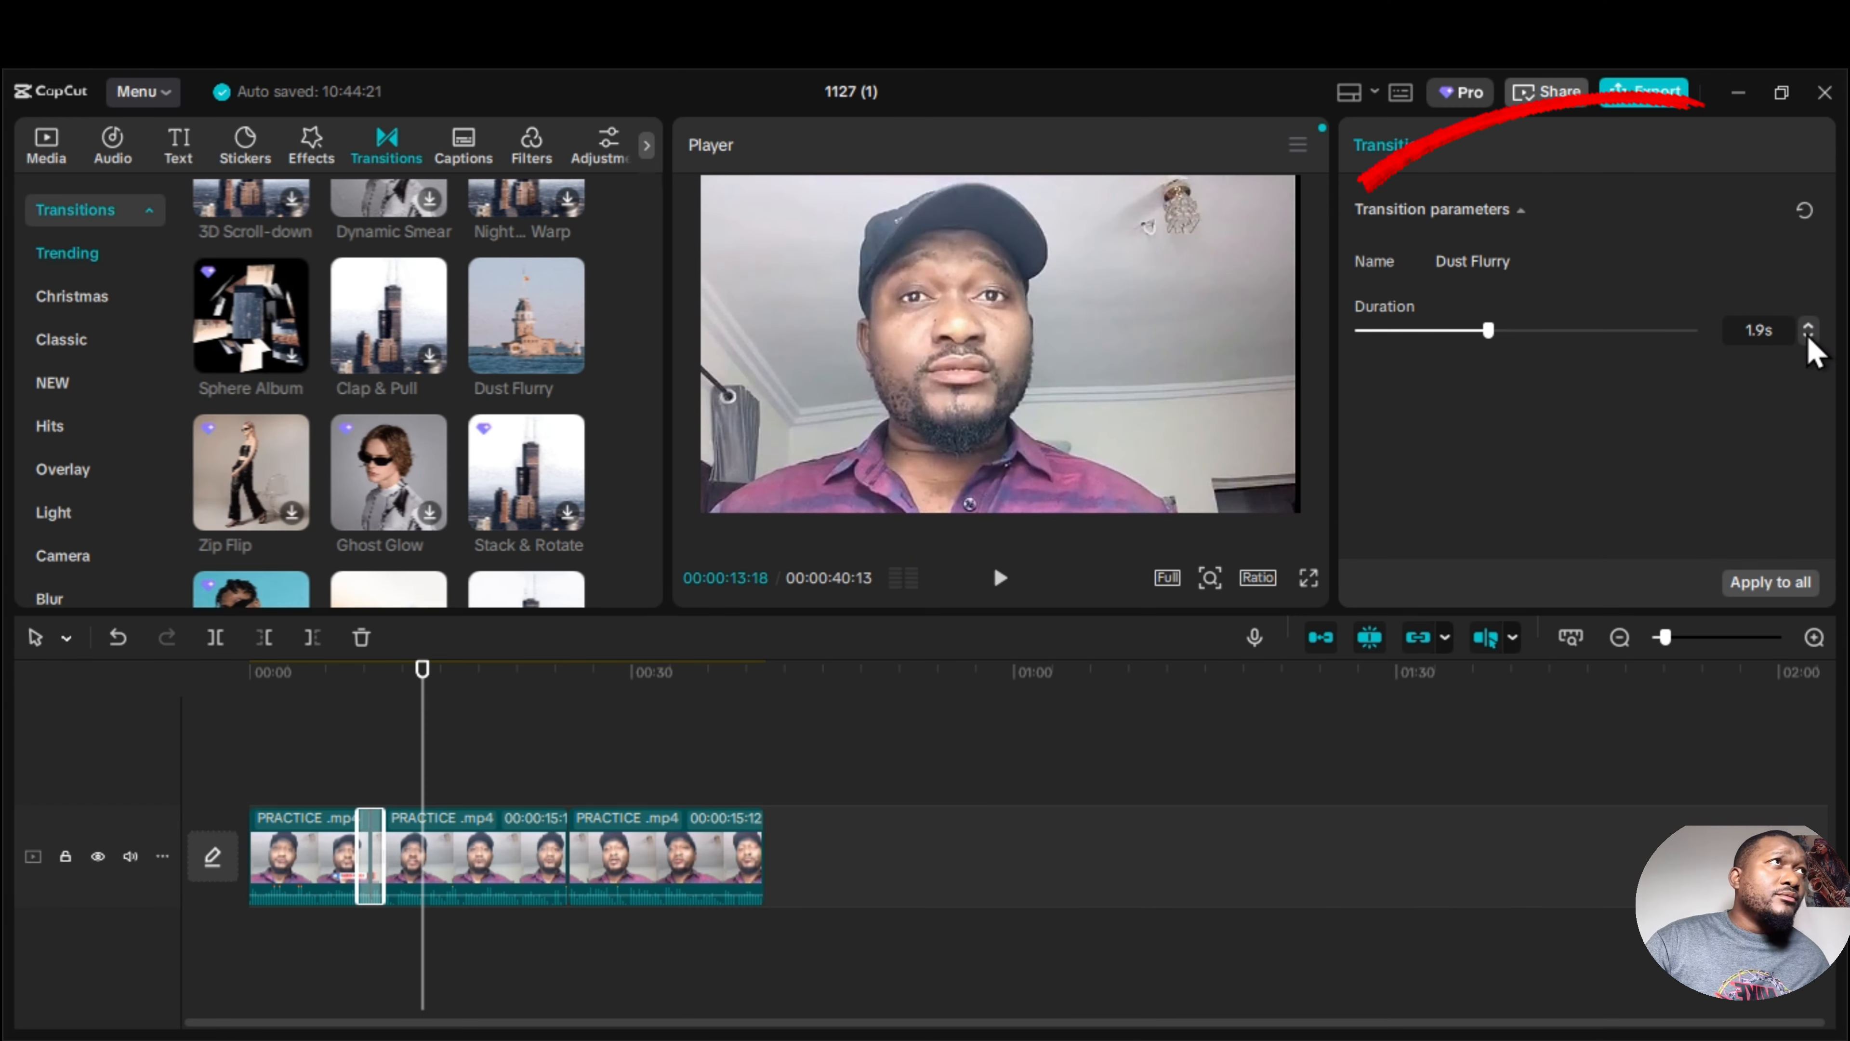
left_click(1808, 337)
left_click(1808, 337)
left_click(1808, 337)
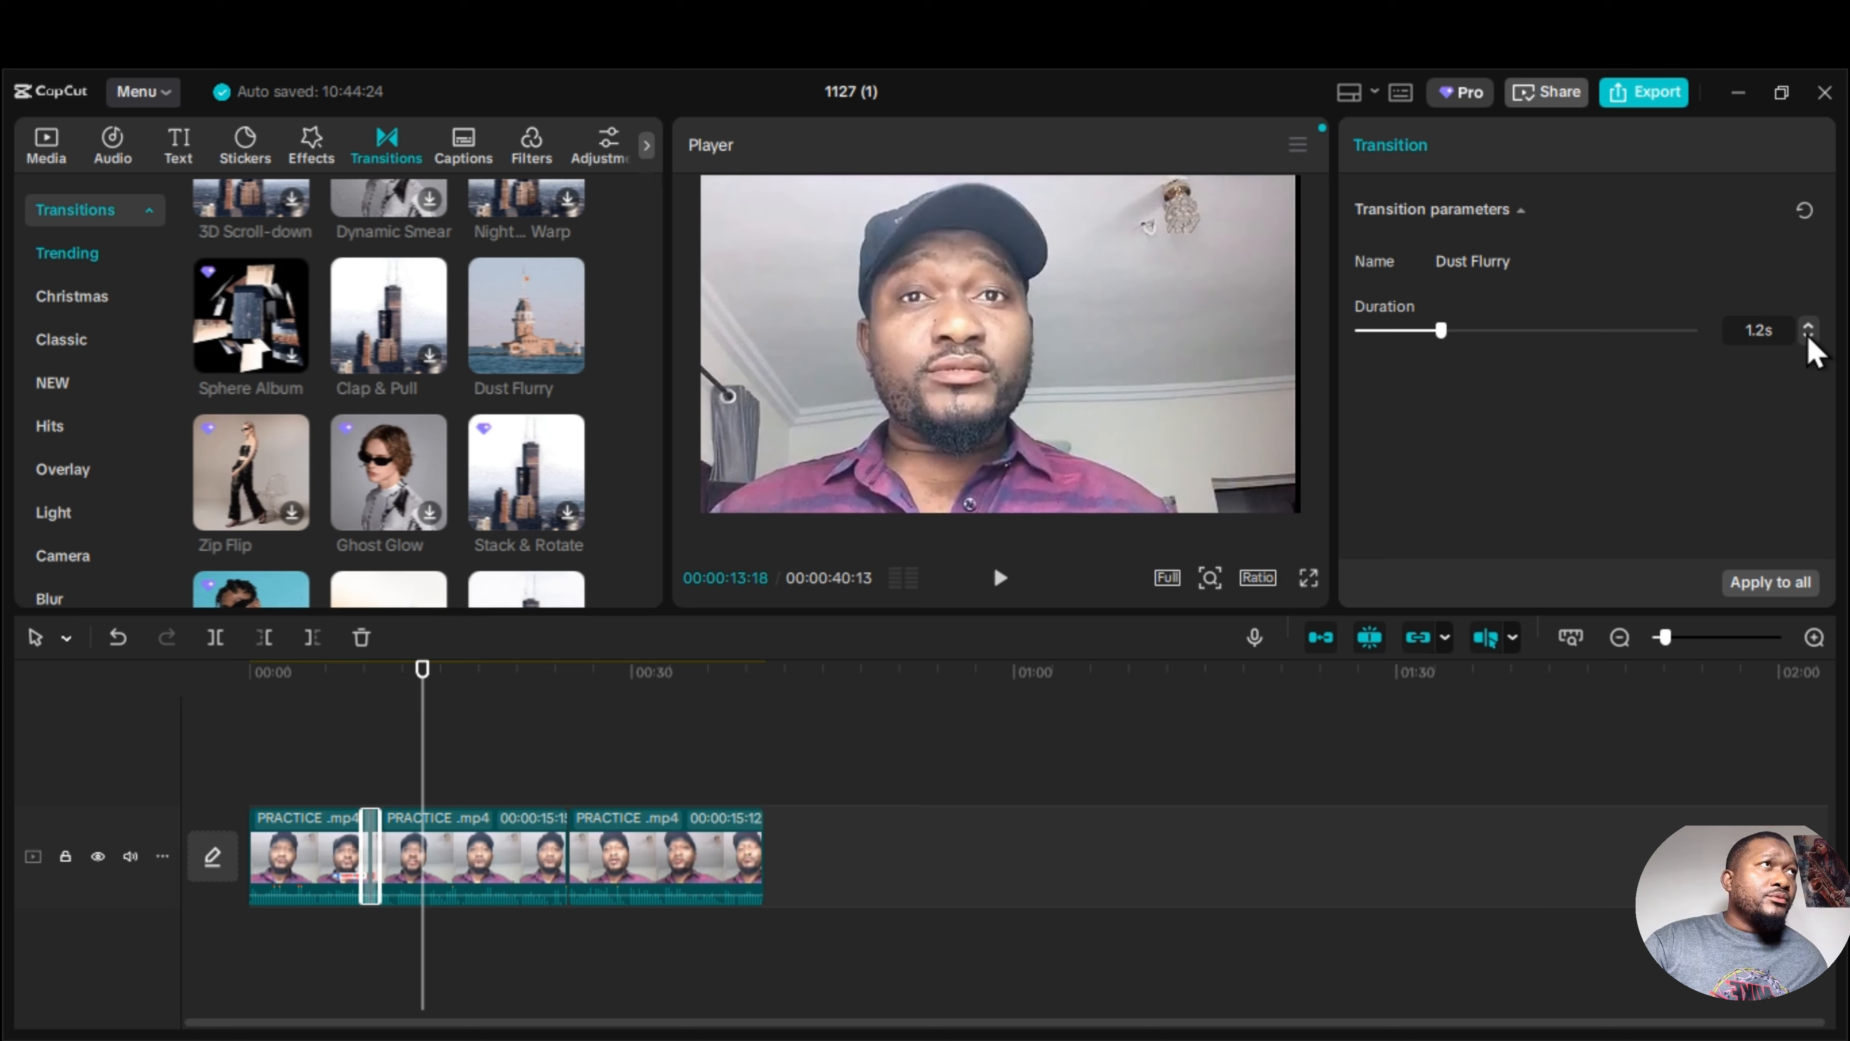
left_click(1808, 337)
left_click(1808, 336)
left_click(1808, 336)
Play across the first cut to check the shortened Dust Flurry transition.
left_click(352, 789)
left_click(1002, 580)
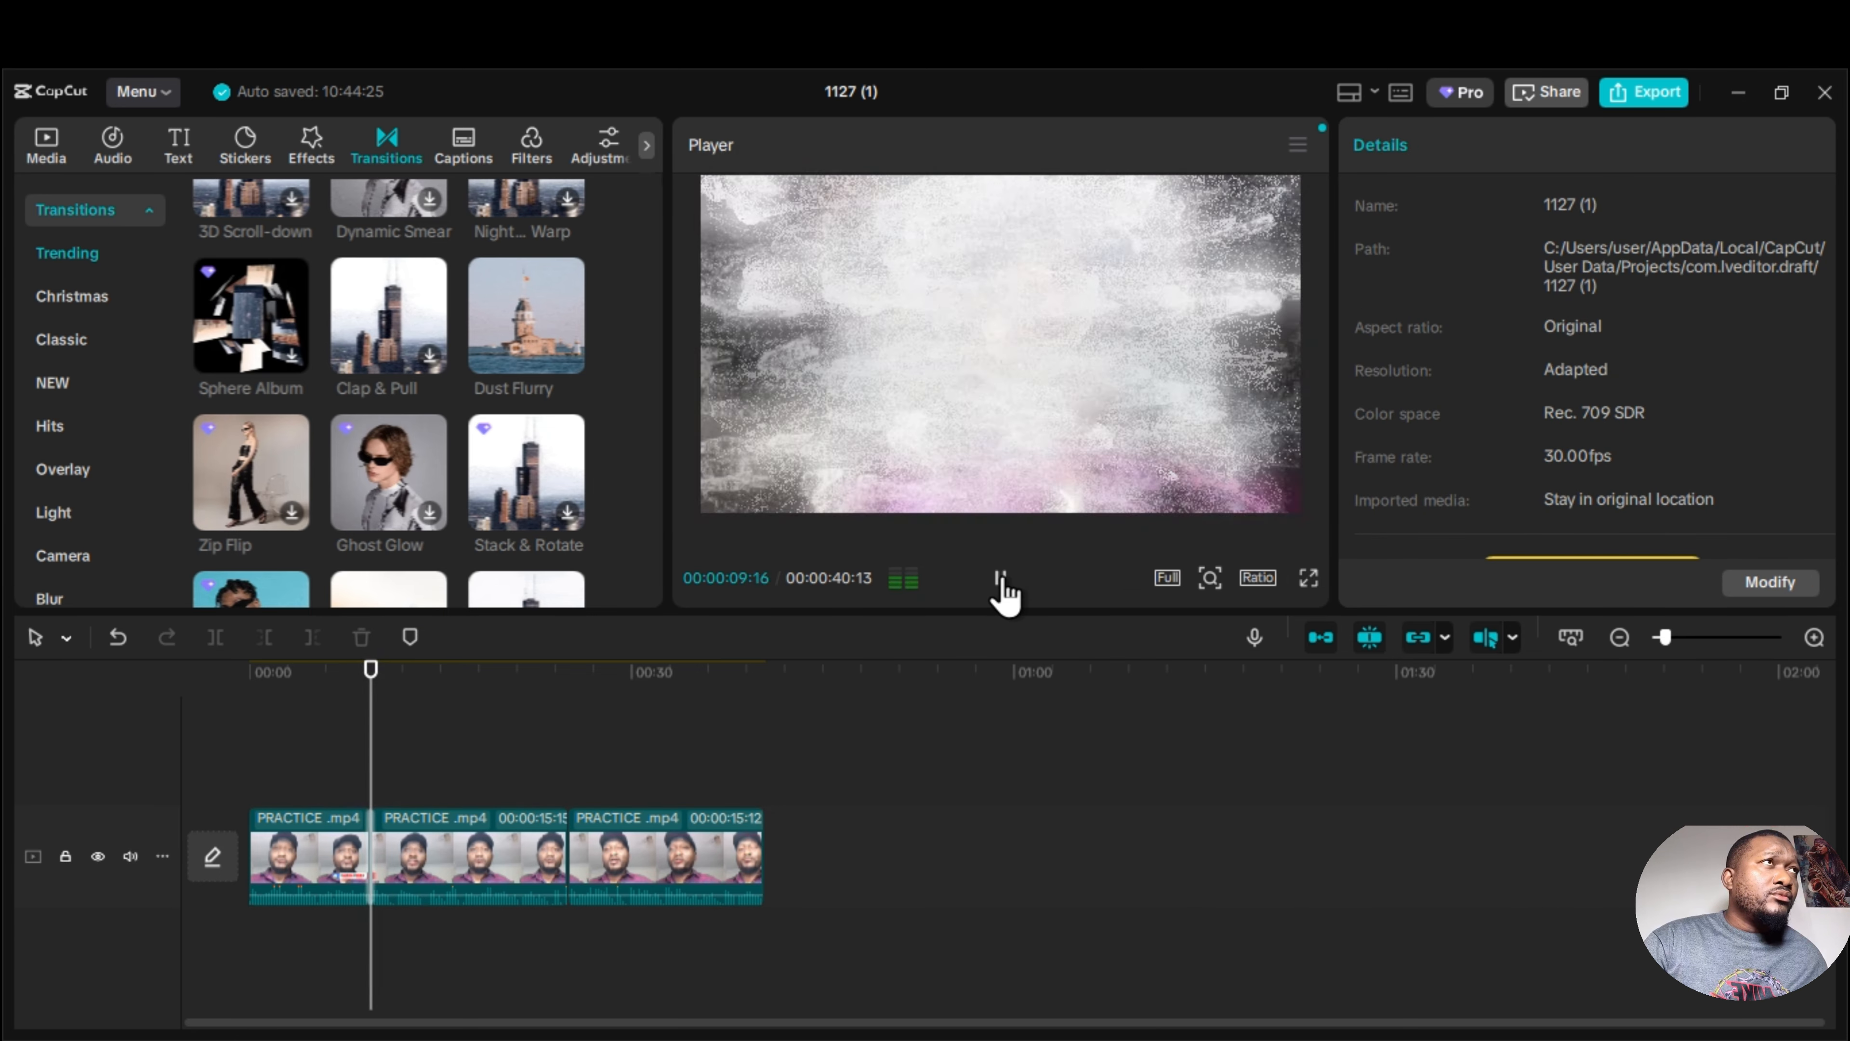
left_click(1001, 580)
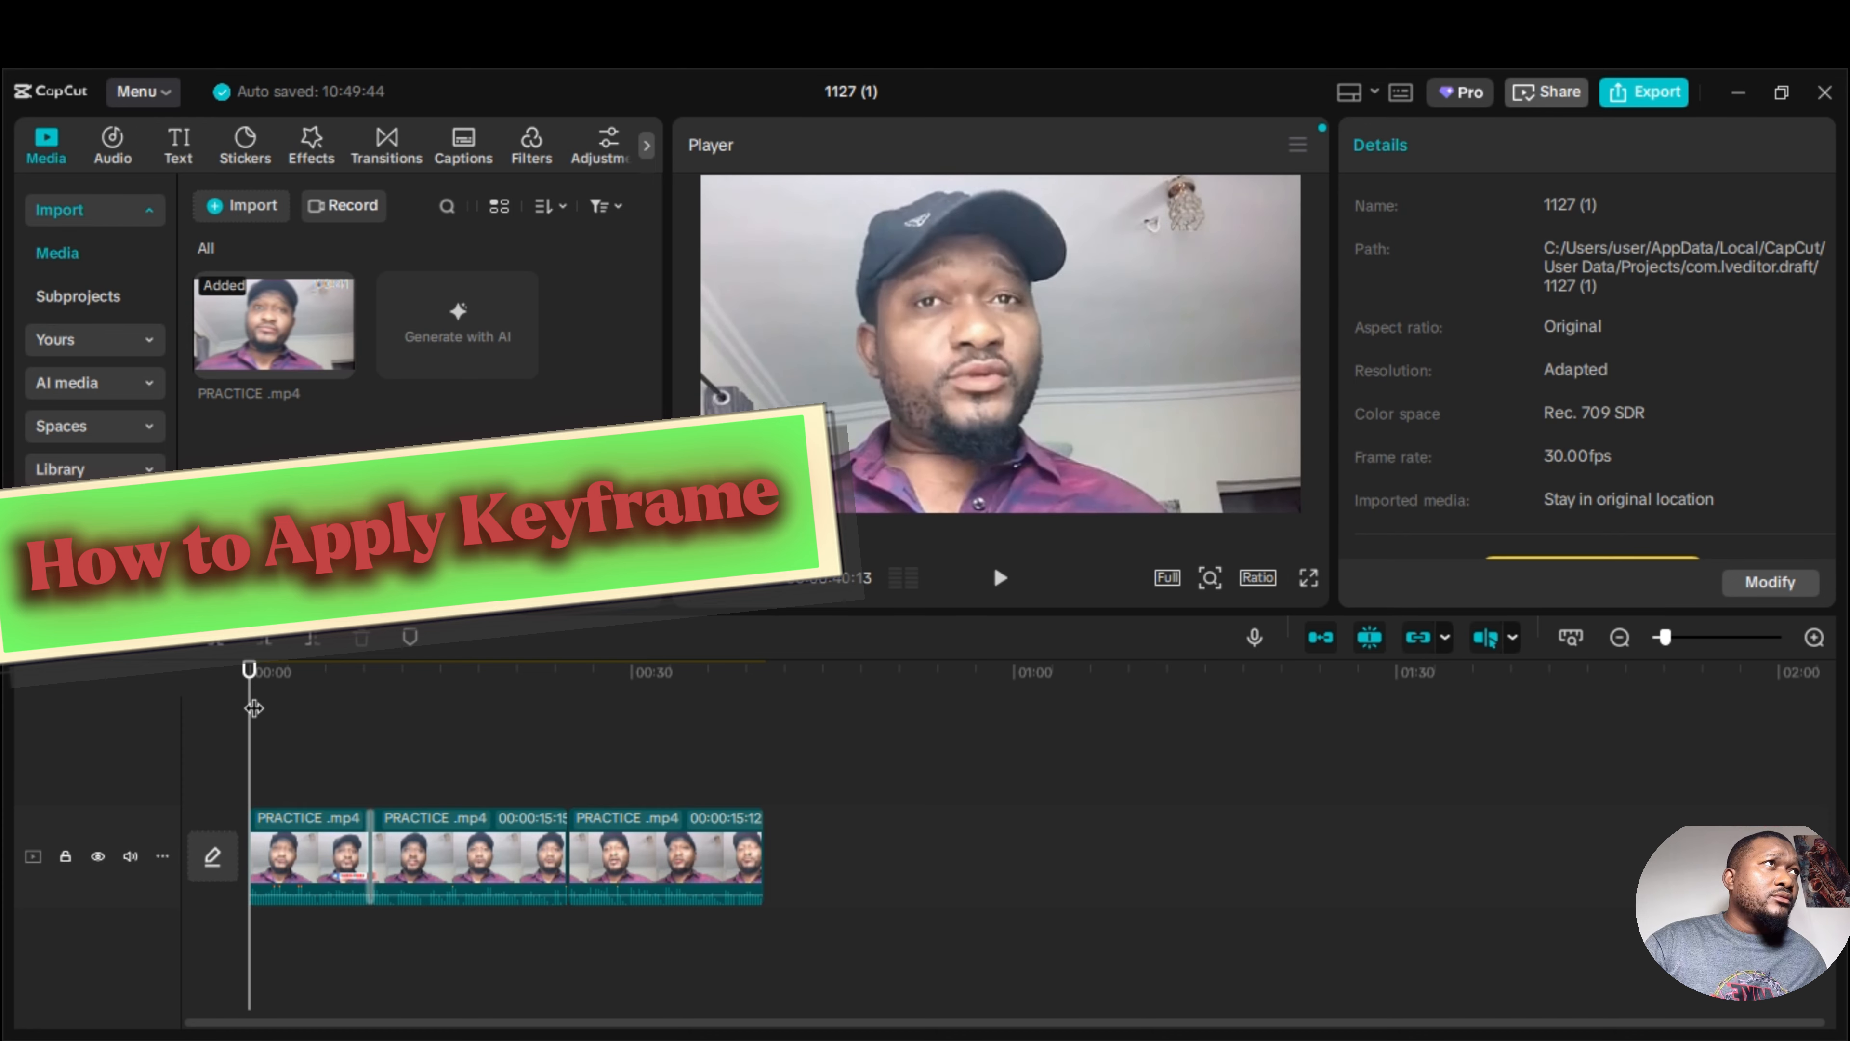
Set the first clip's scale to 100% and add a transform keyframe near its start at 00:00:01:21.
left_click(331, 856)
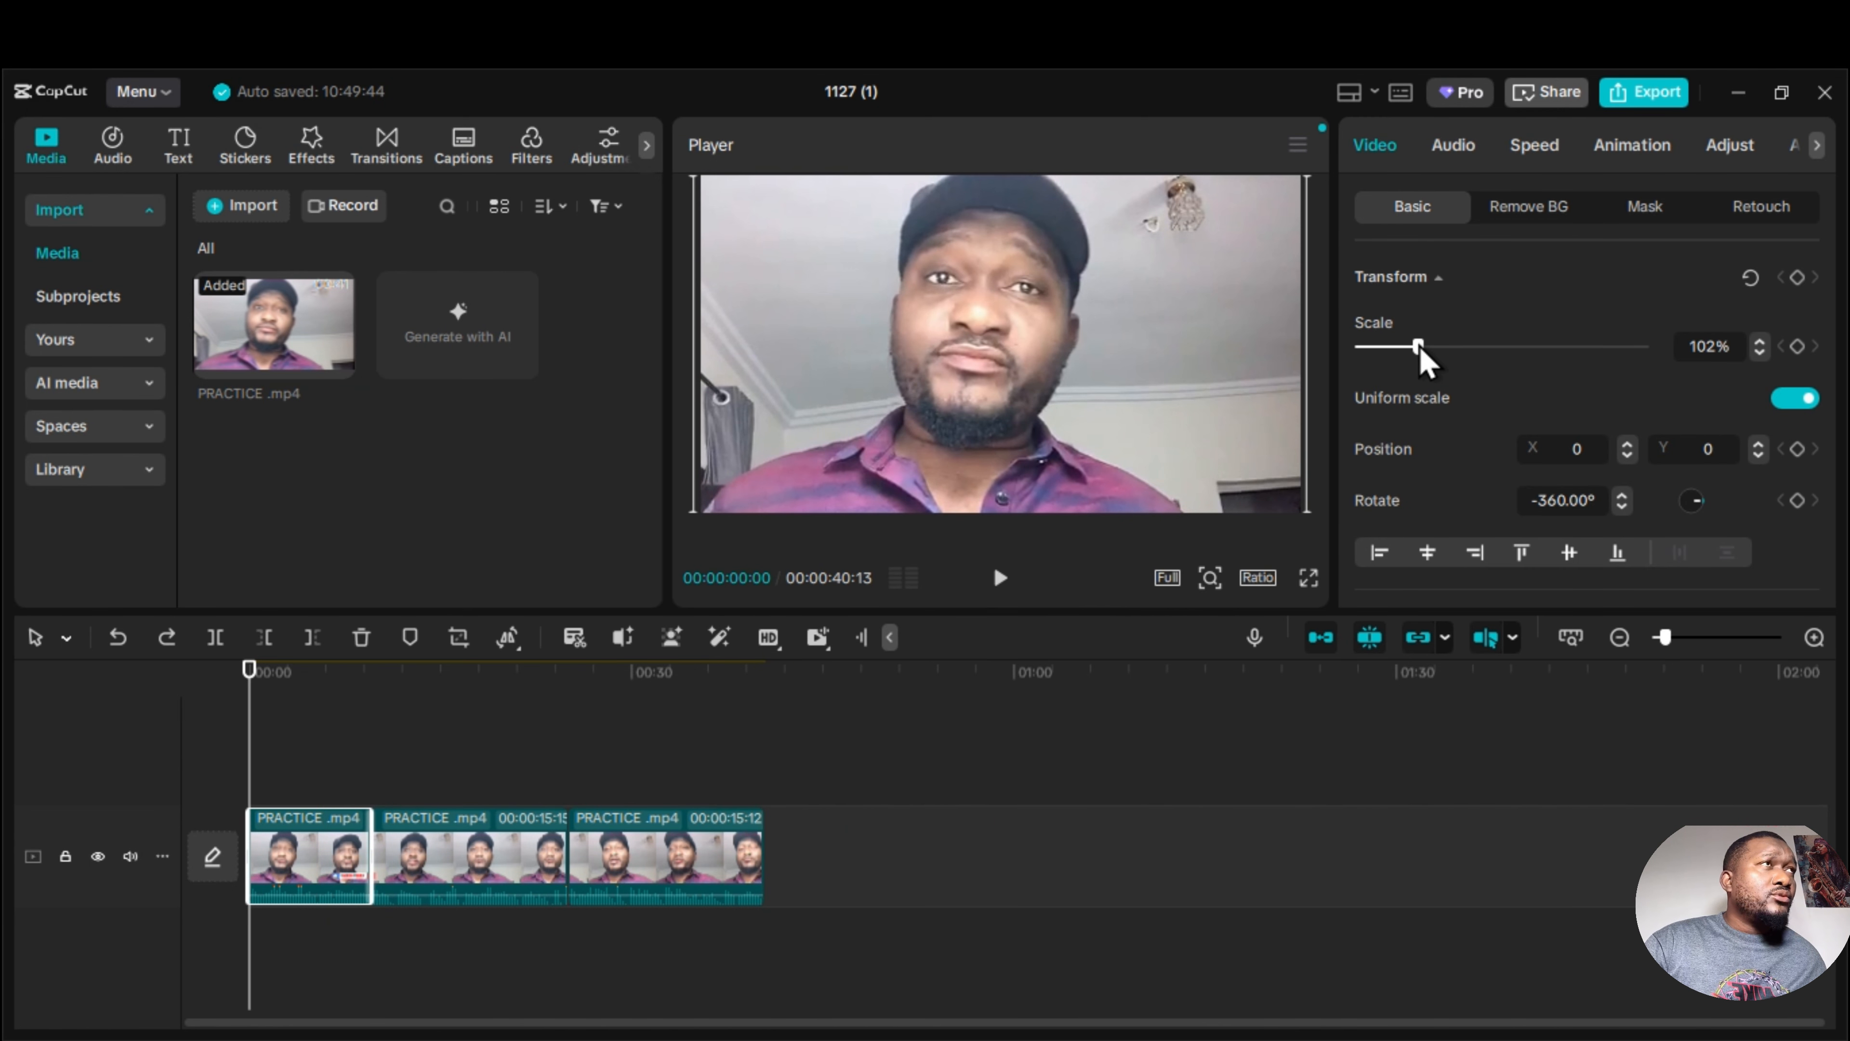
mouse_move(1425, 351)
left_mouse_down()
mouse_move(1460, 351)
mouse_move(1416, 348)
left_mouse_up()
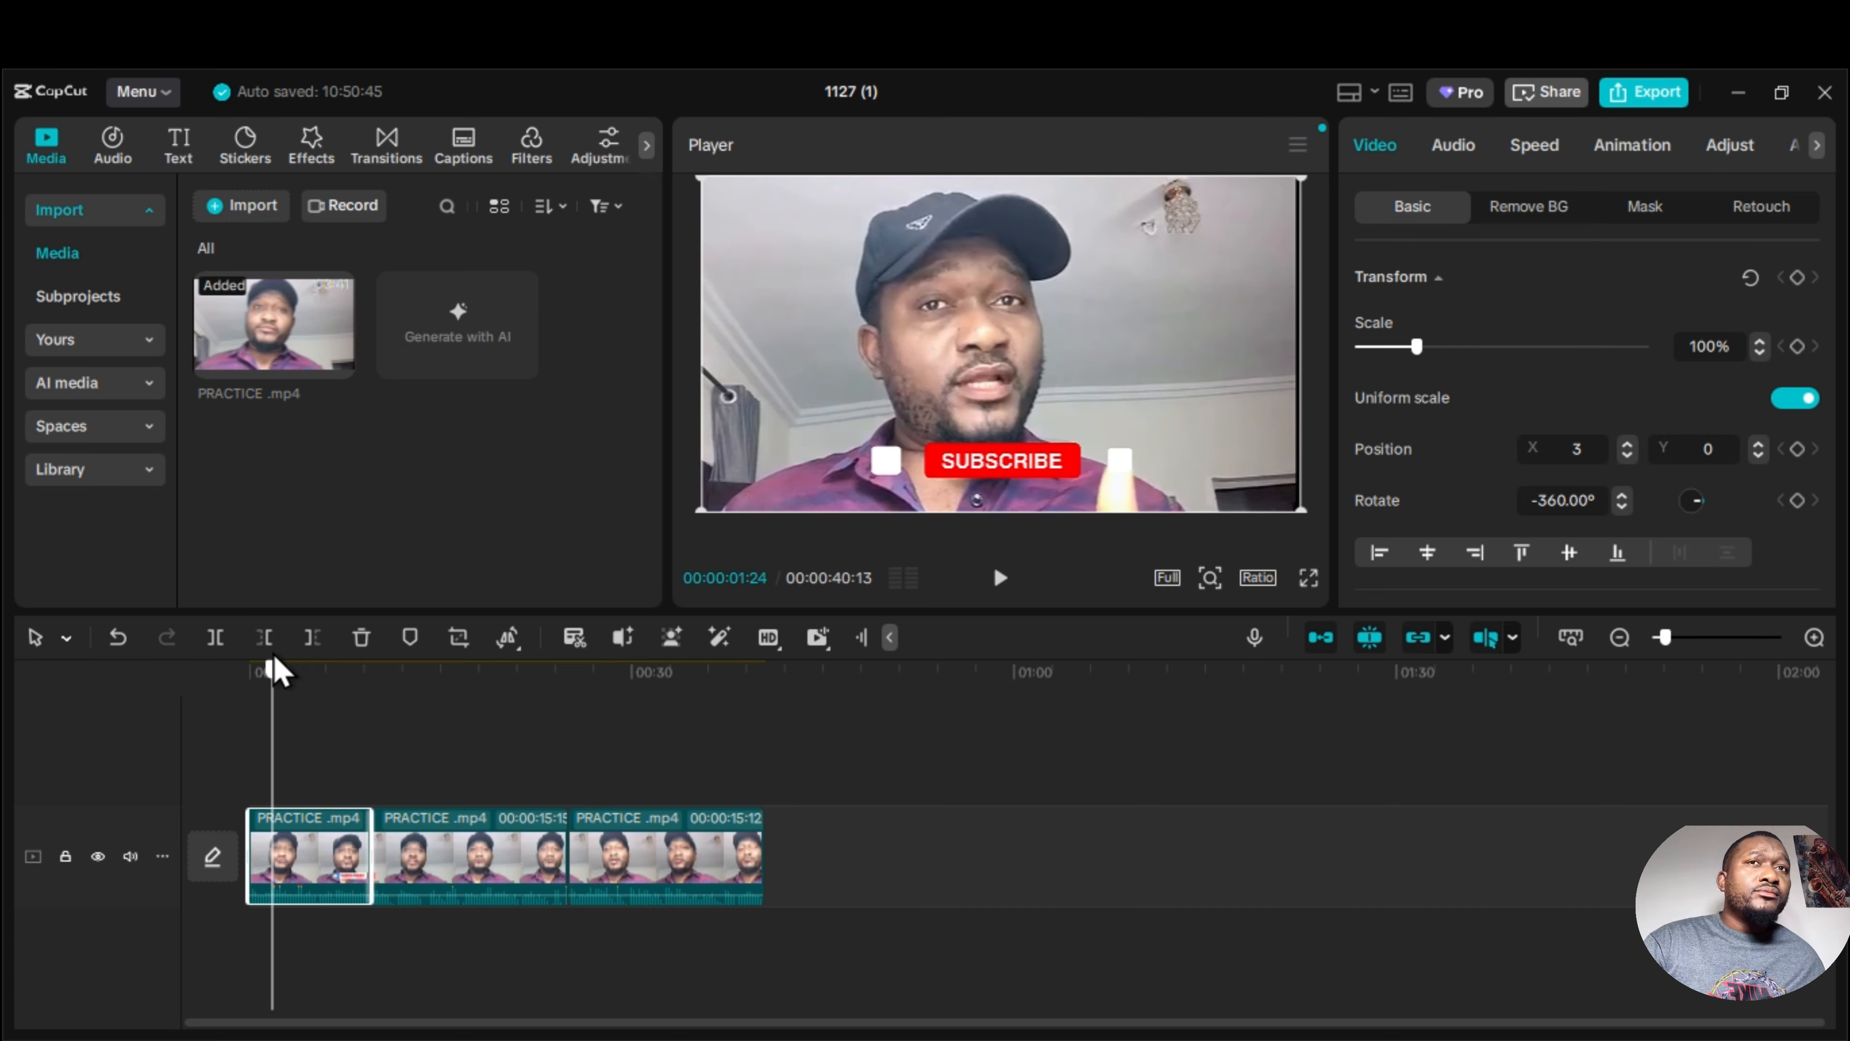
left_click_drag(273, 655, 272, 653)
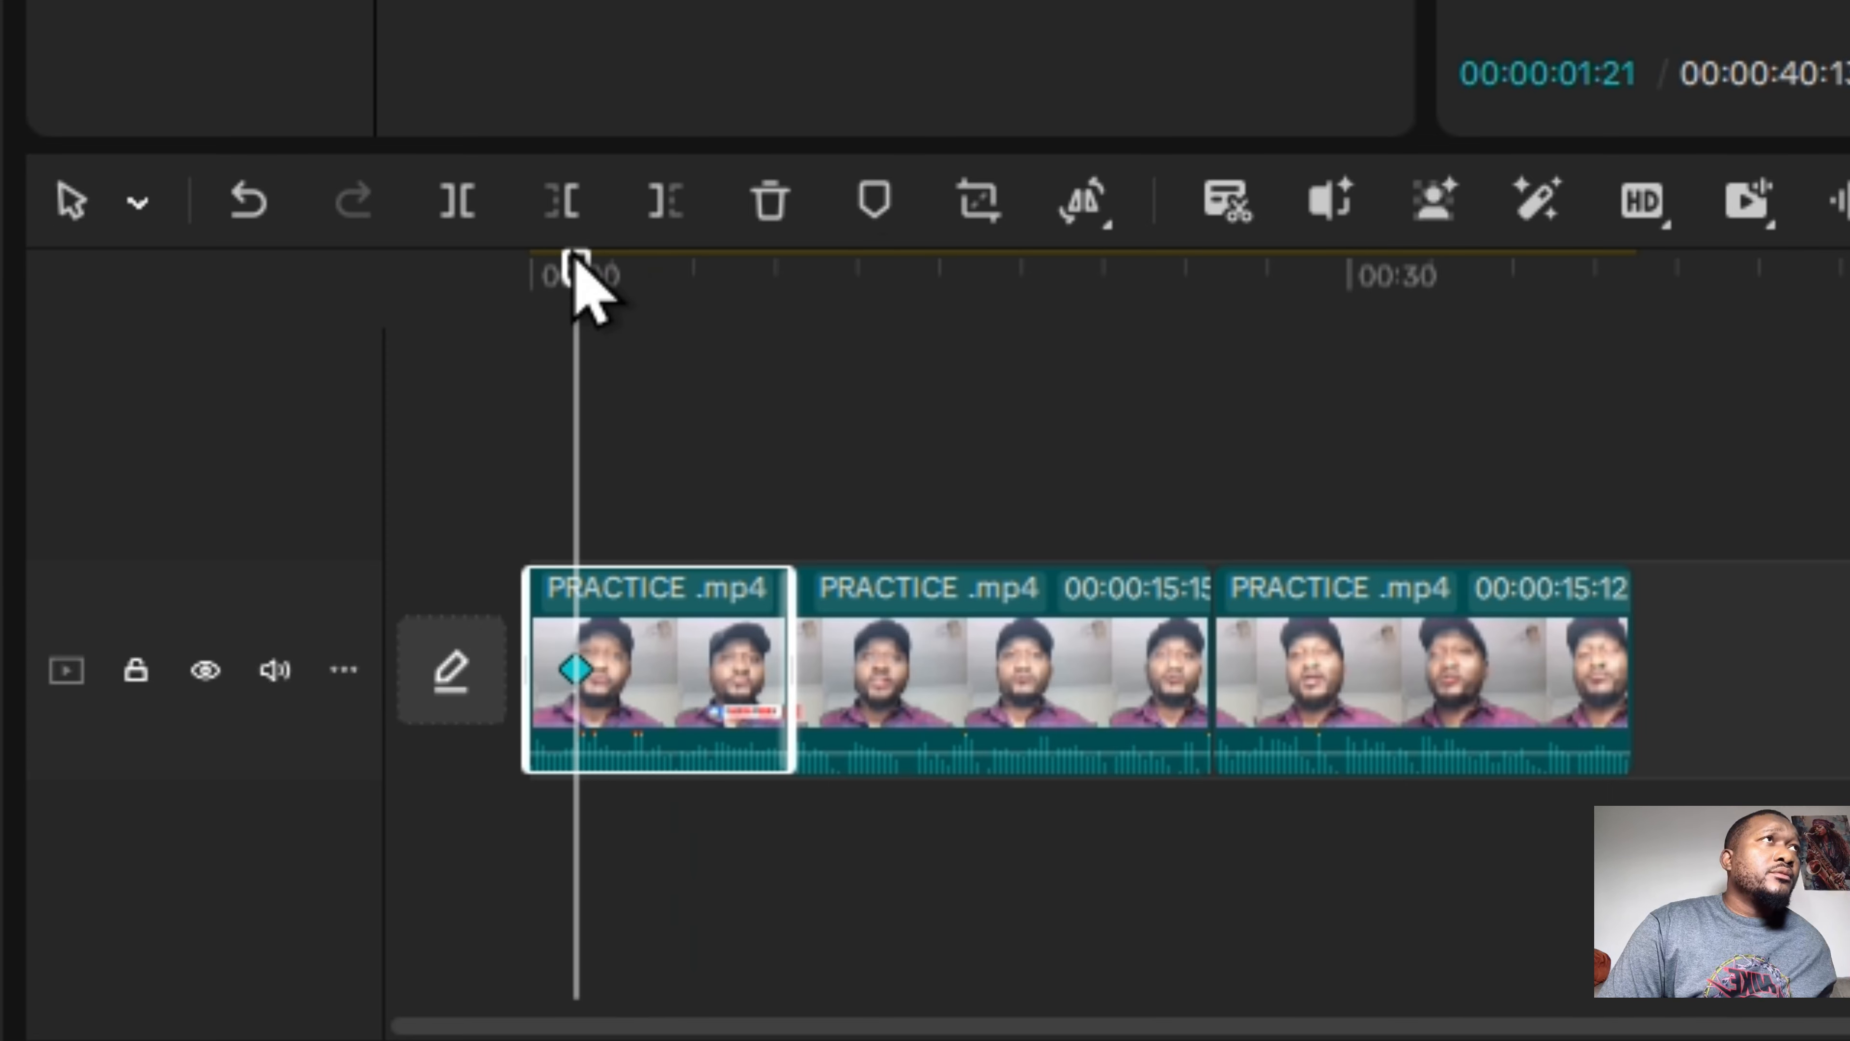
Scale the first clip to 159% at 00:00:09:02, near its end, to create a second scale keyframe.
left_click_drag(571, 283, 711, 284)
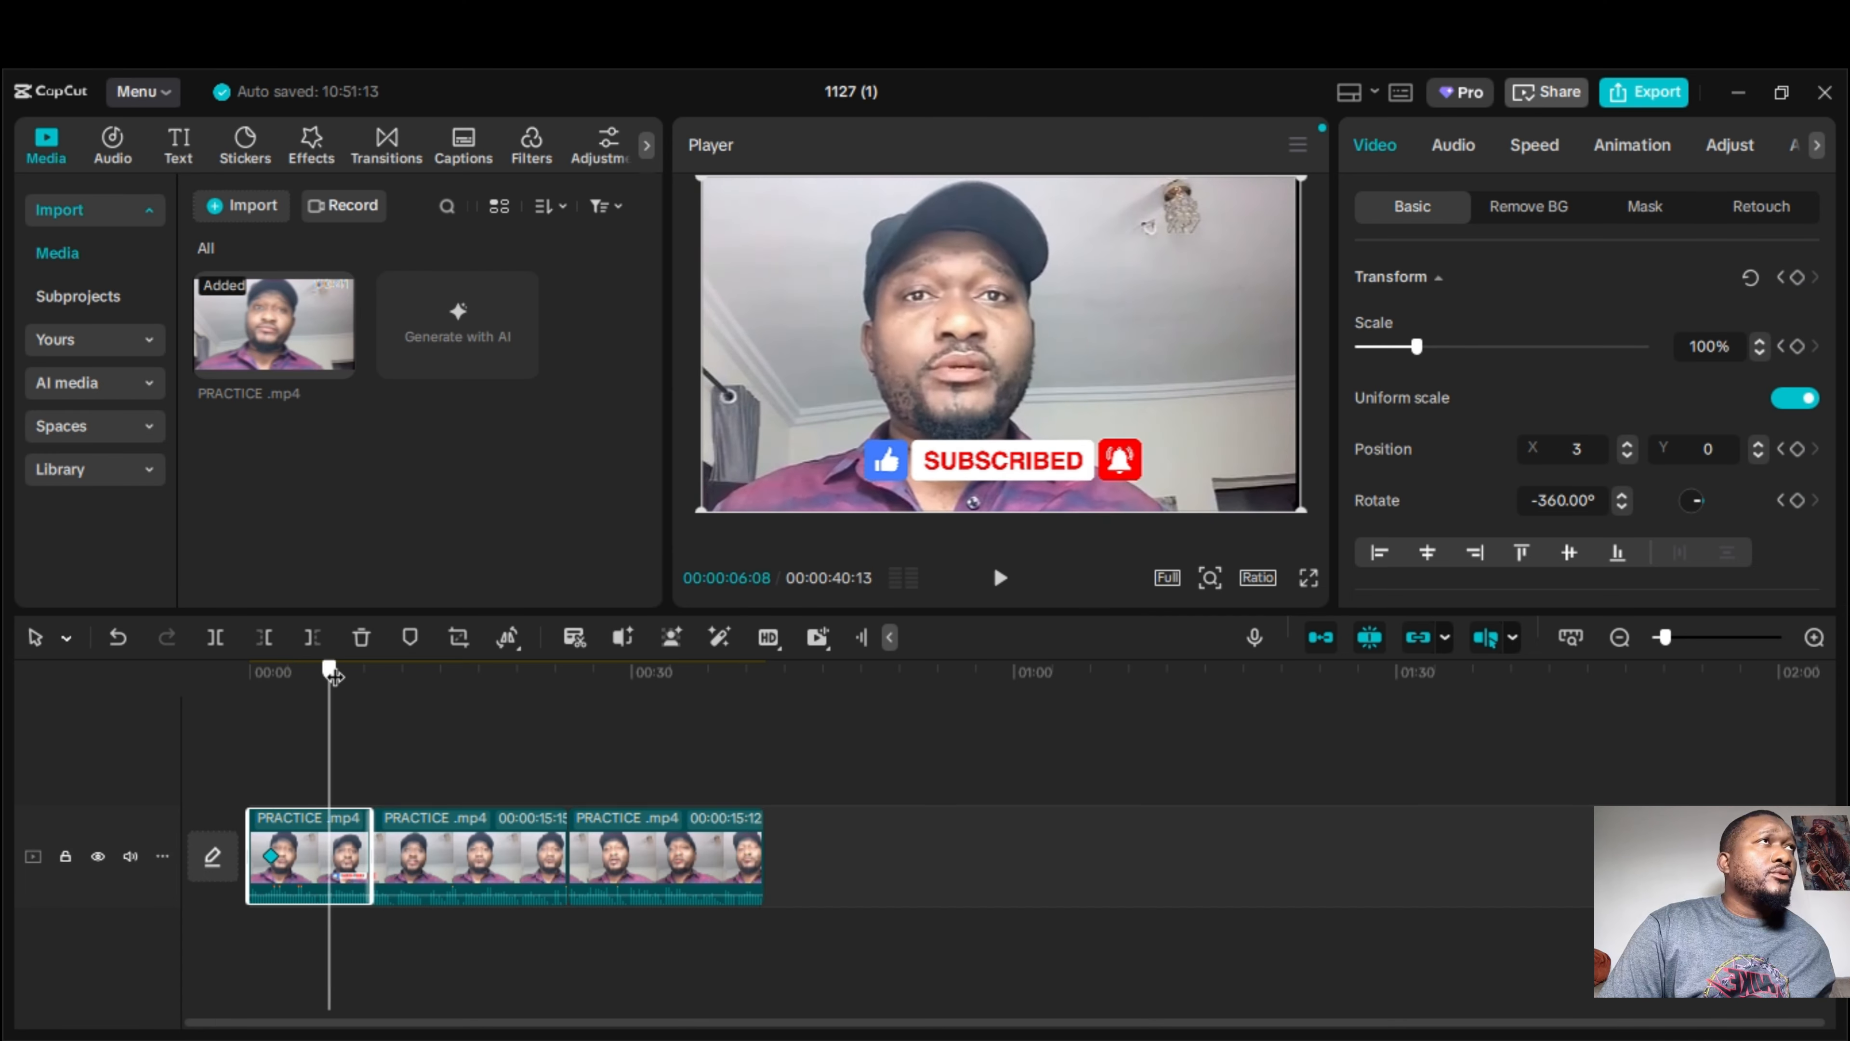
left_click_drag(334, 677, 367, 681)
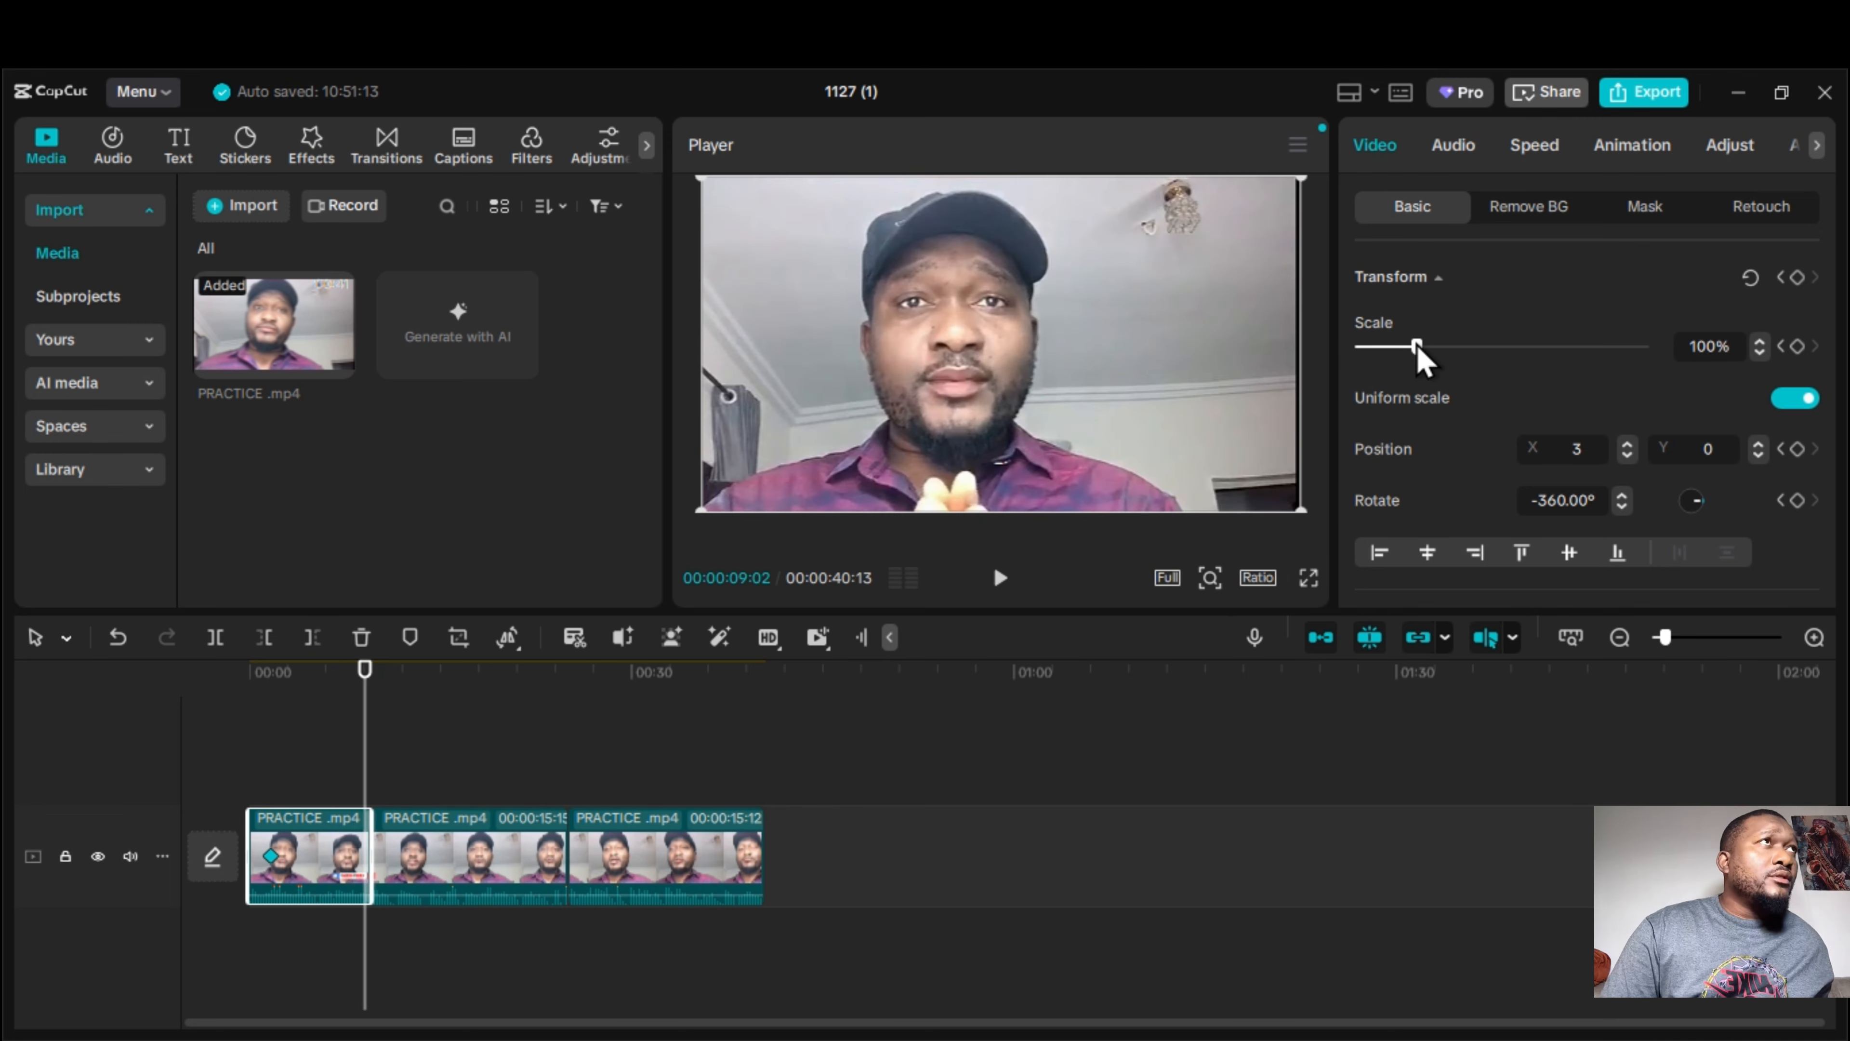
left_click_drag(1418, 348, 1454, 353)
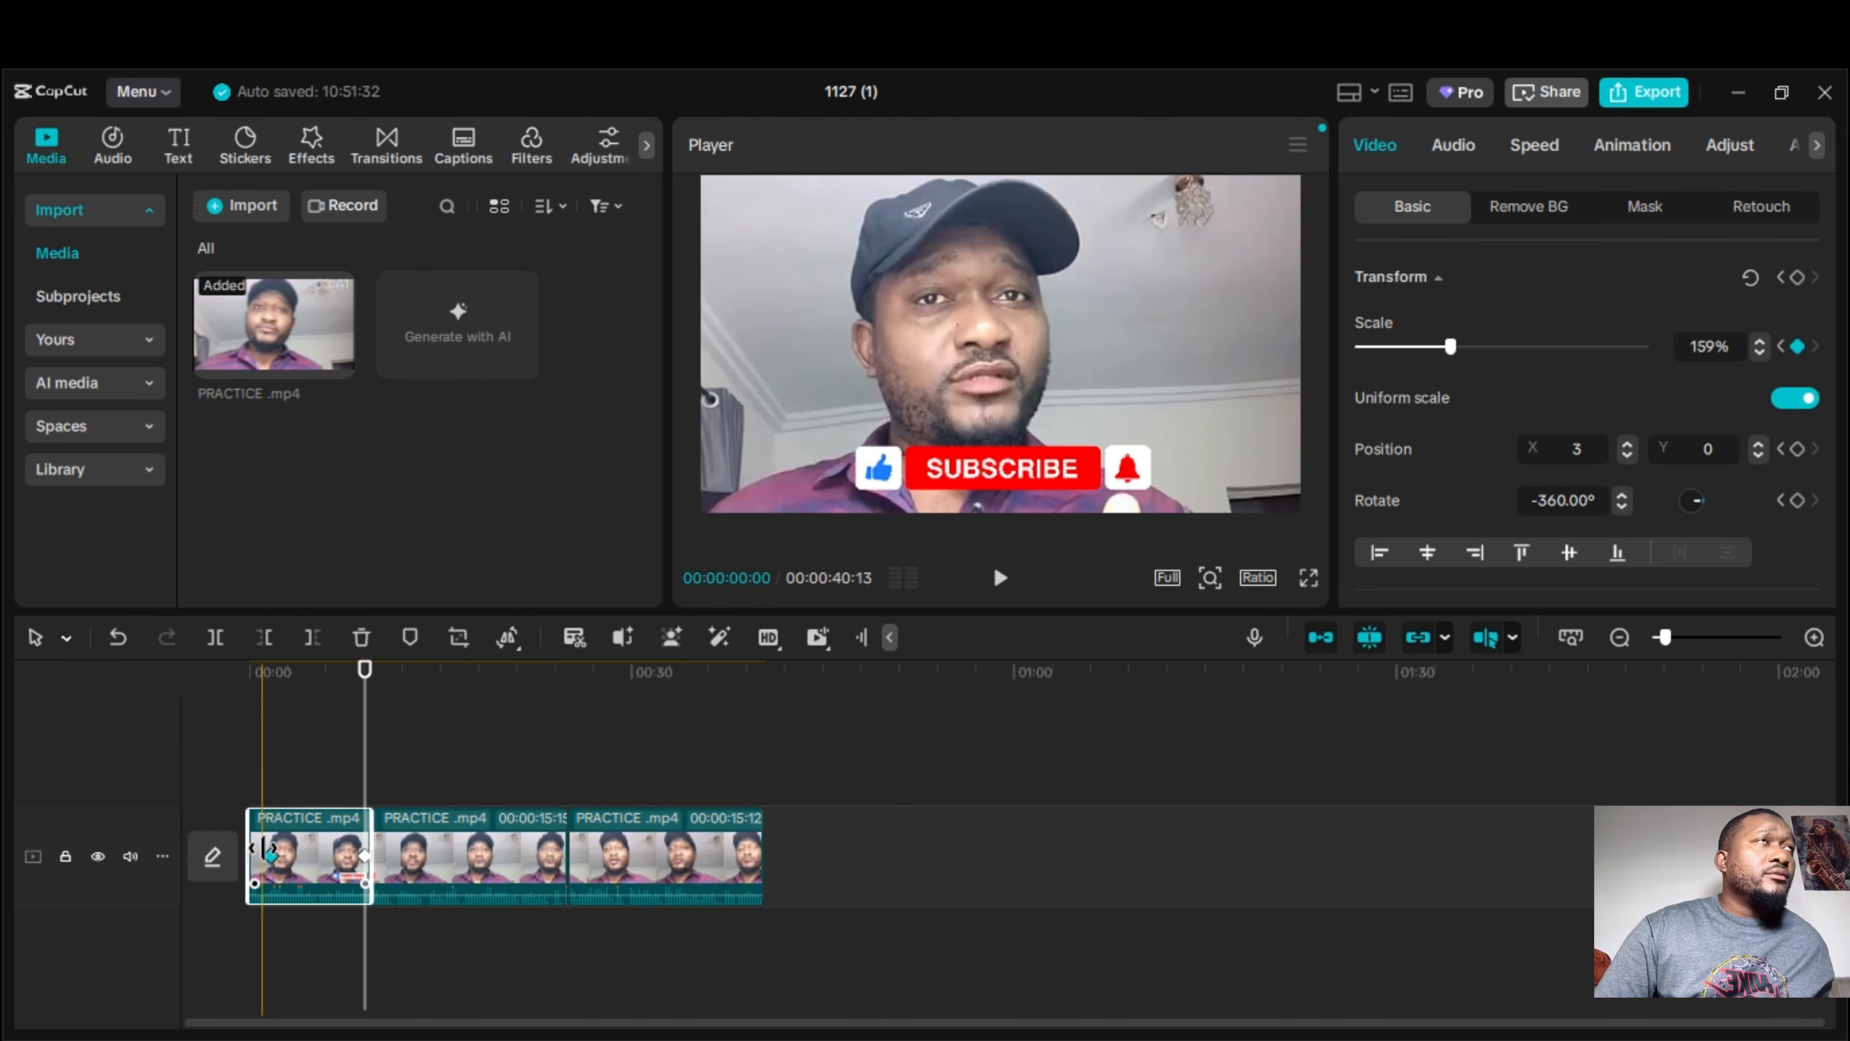
Play the first clip from its start to check the keyframed zoom.
left_click(258, 775)
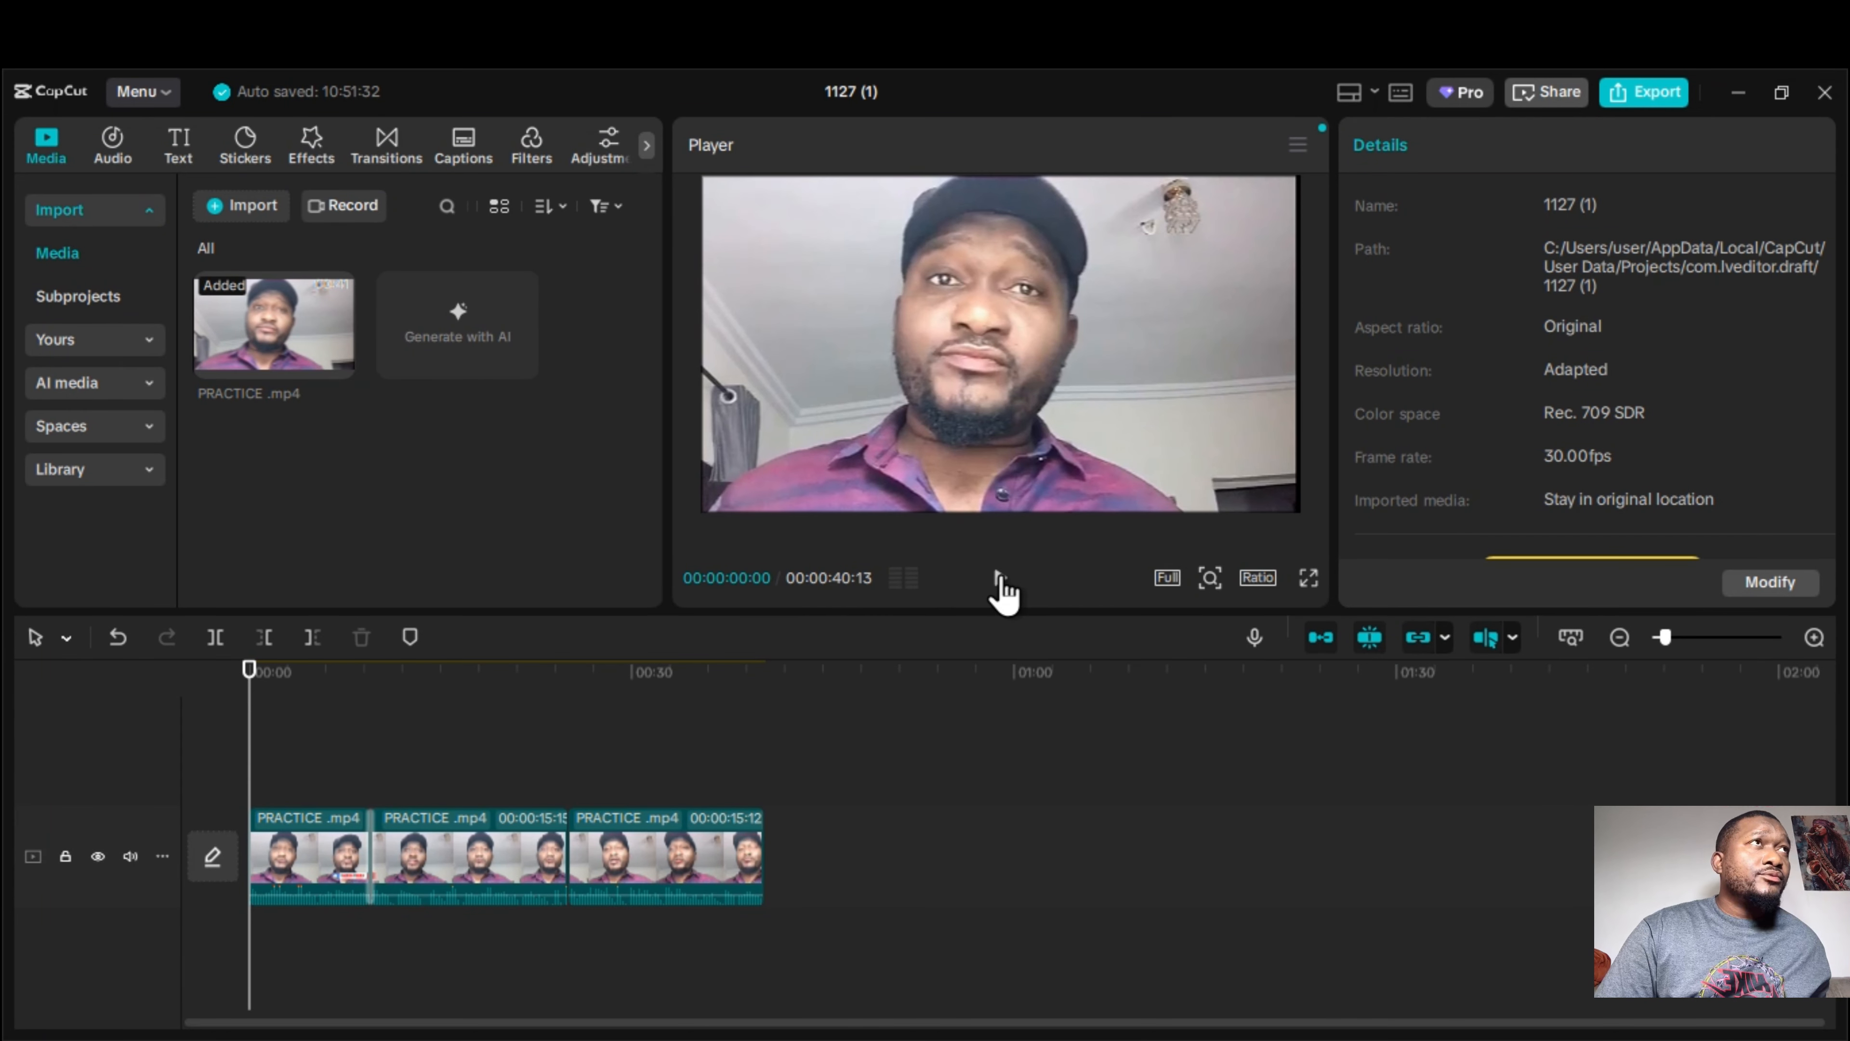
left_click(999, 583)
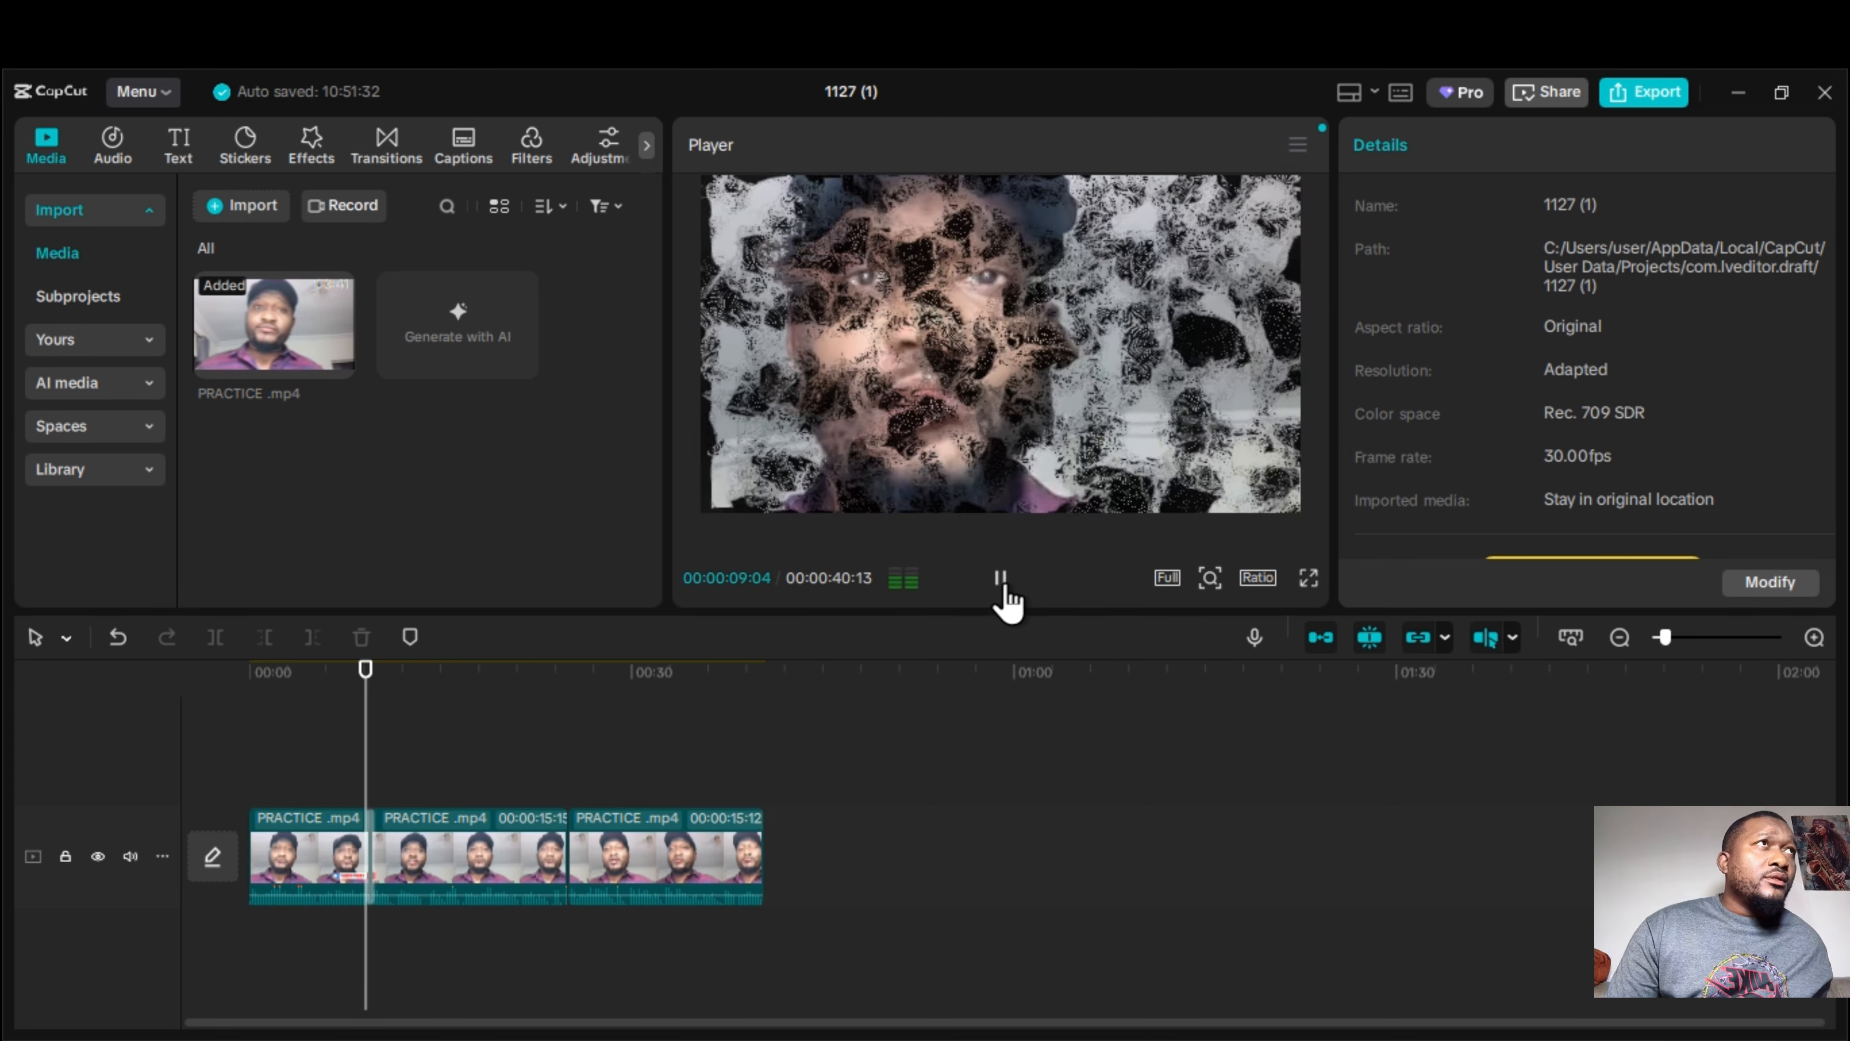
left_click(1003, 588)
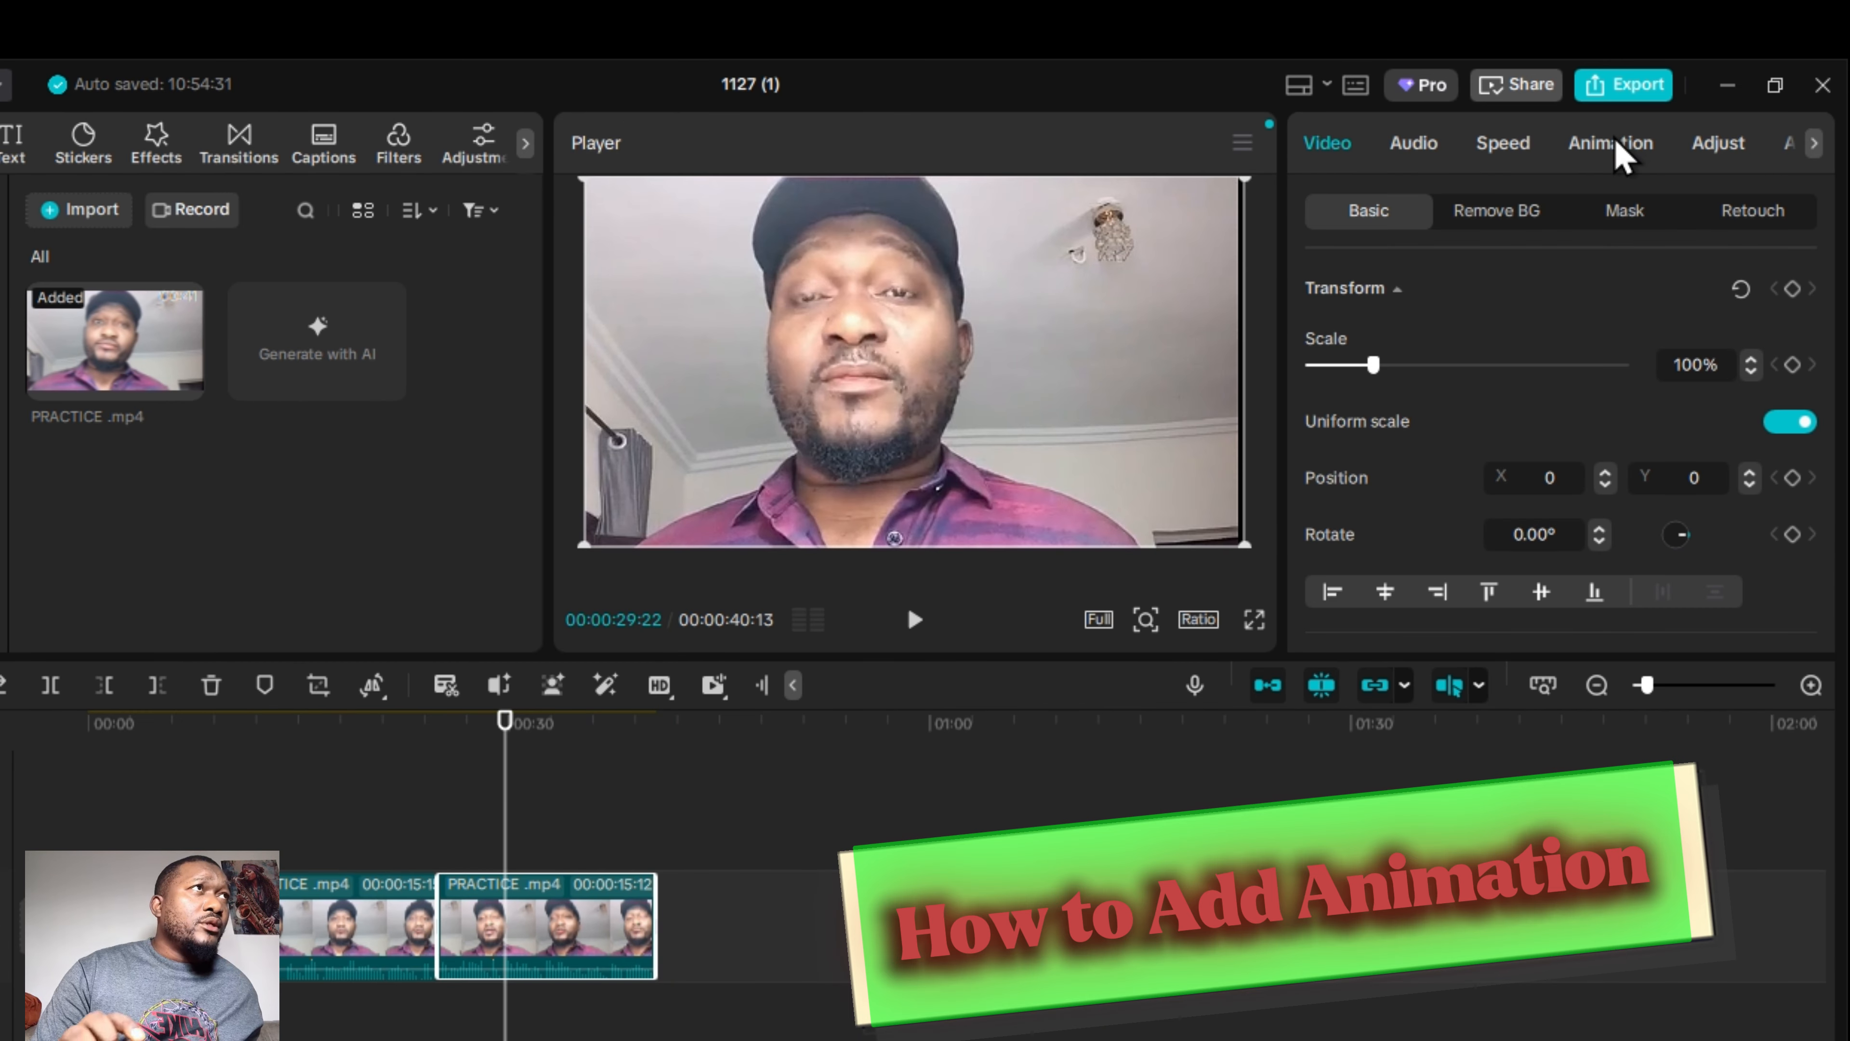
Add the "Rotar...ander" In animation to the first clip and an Out animation to the last clip.
left_click(1621, 150)
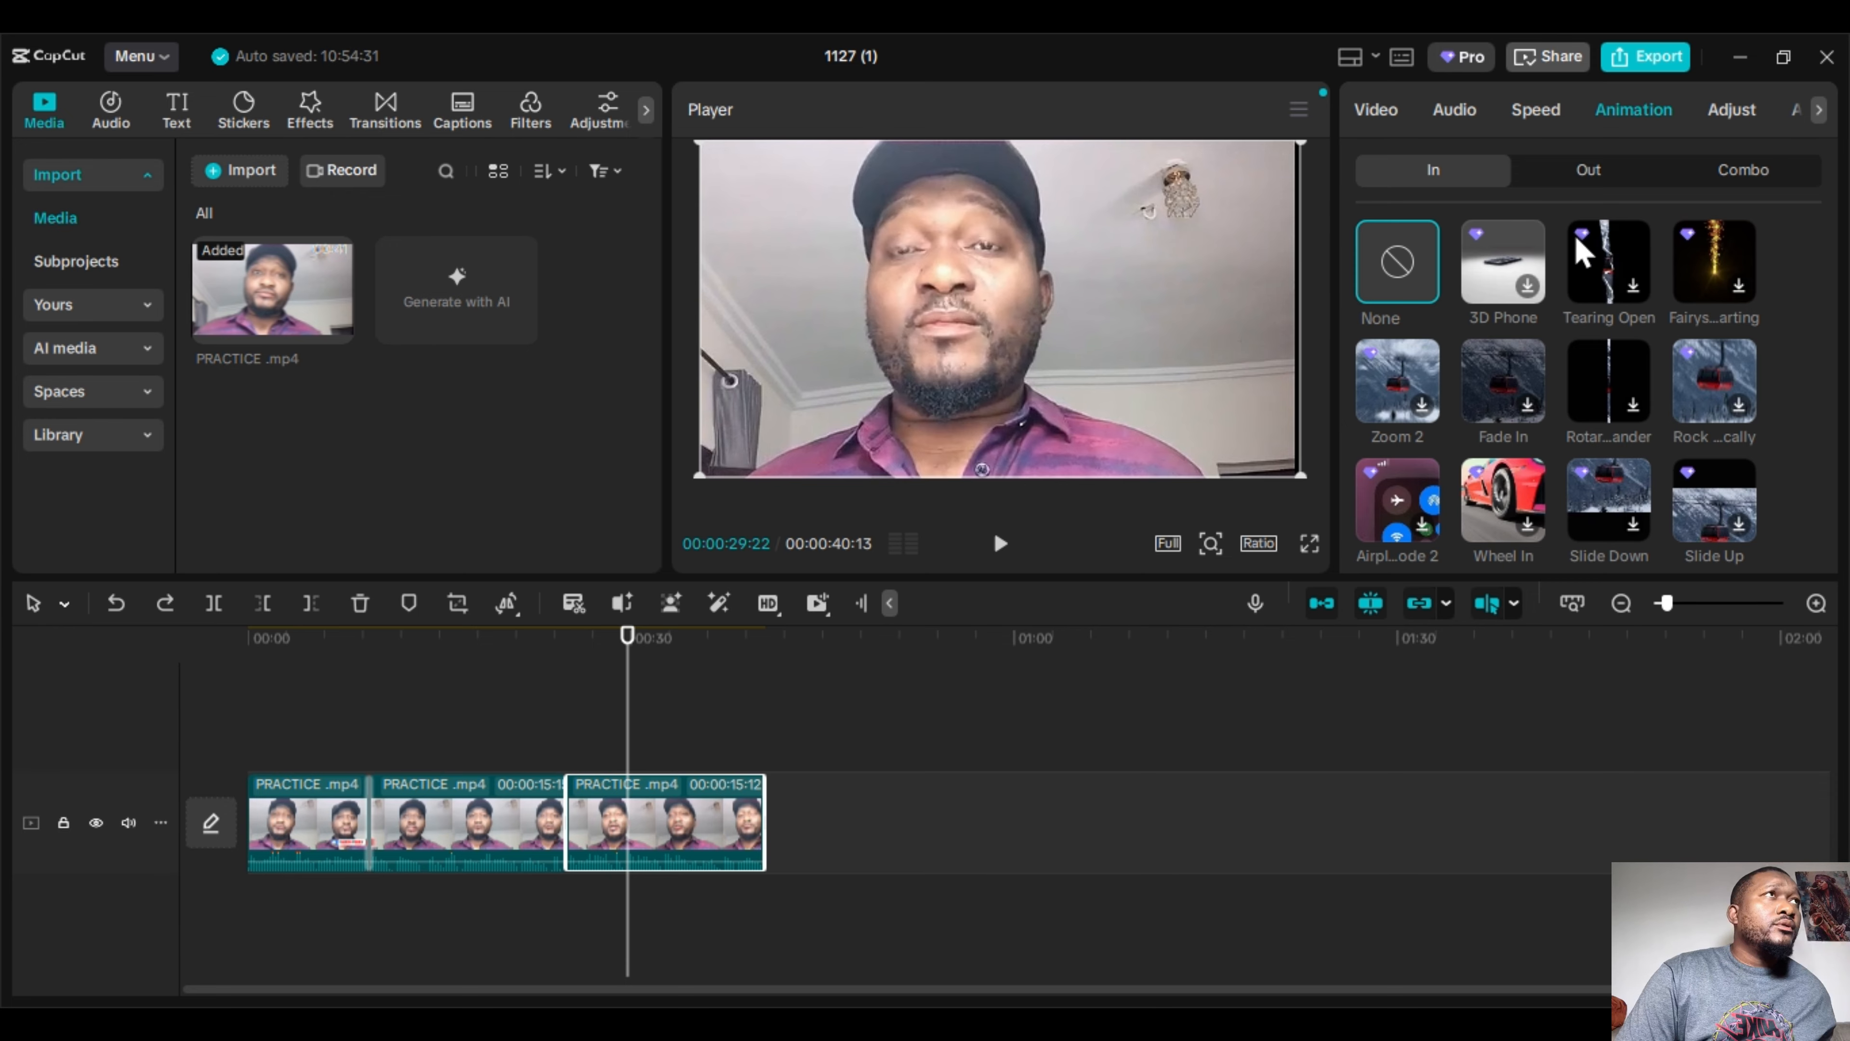
left_click(1611, 390)
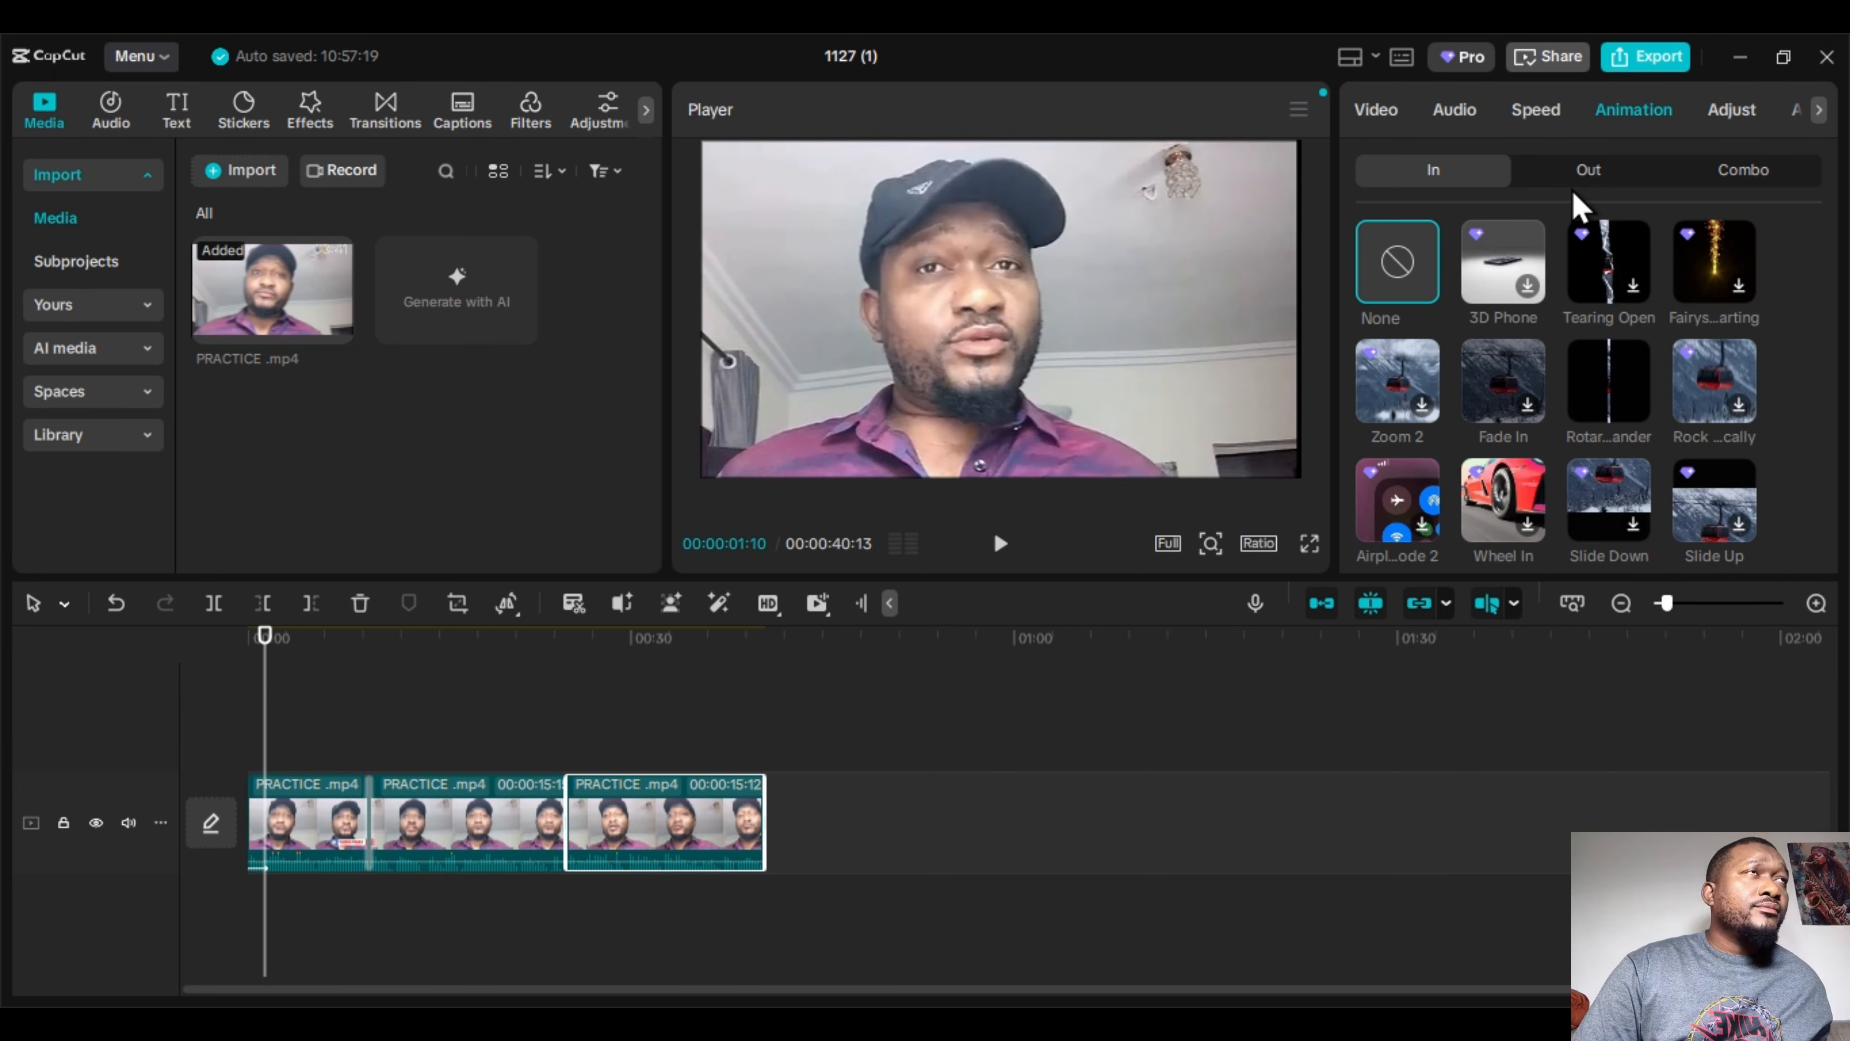
left_click(1592, 173)
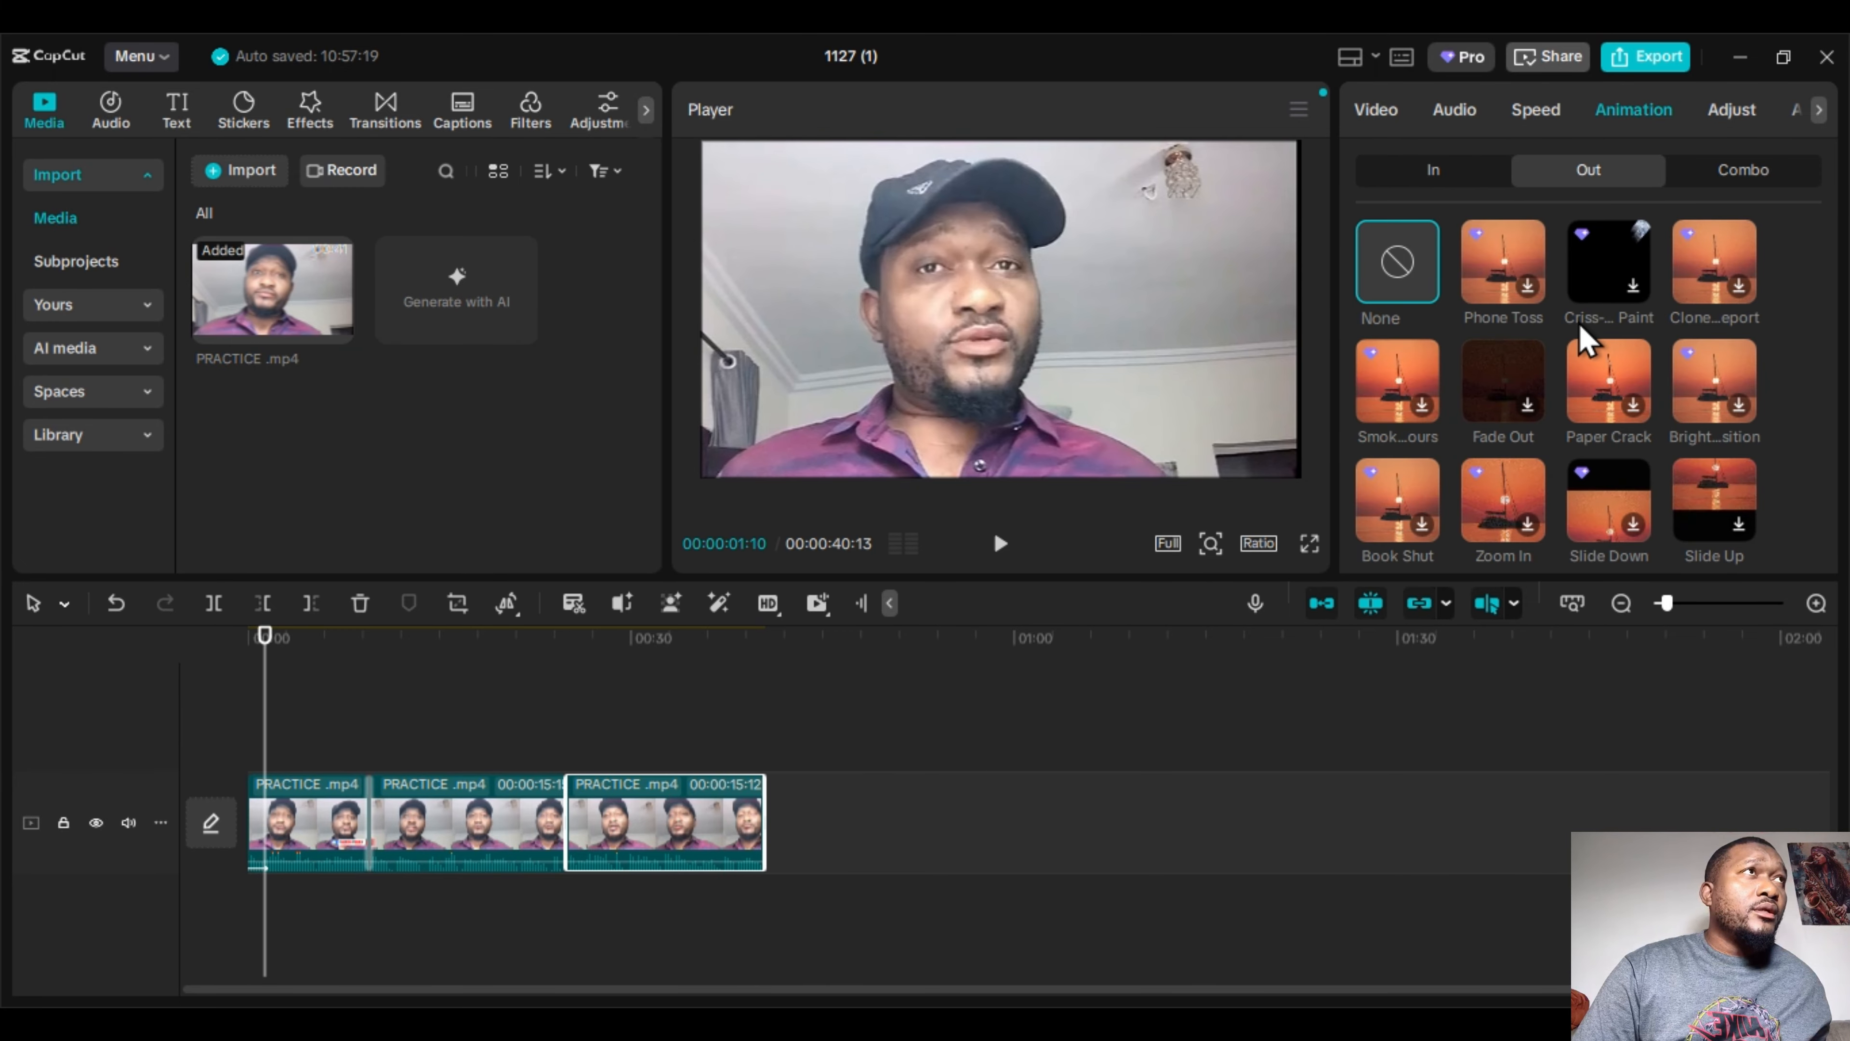
scroll(1457, 394, "down", 5)
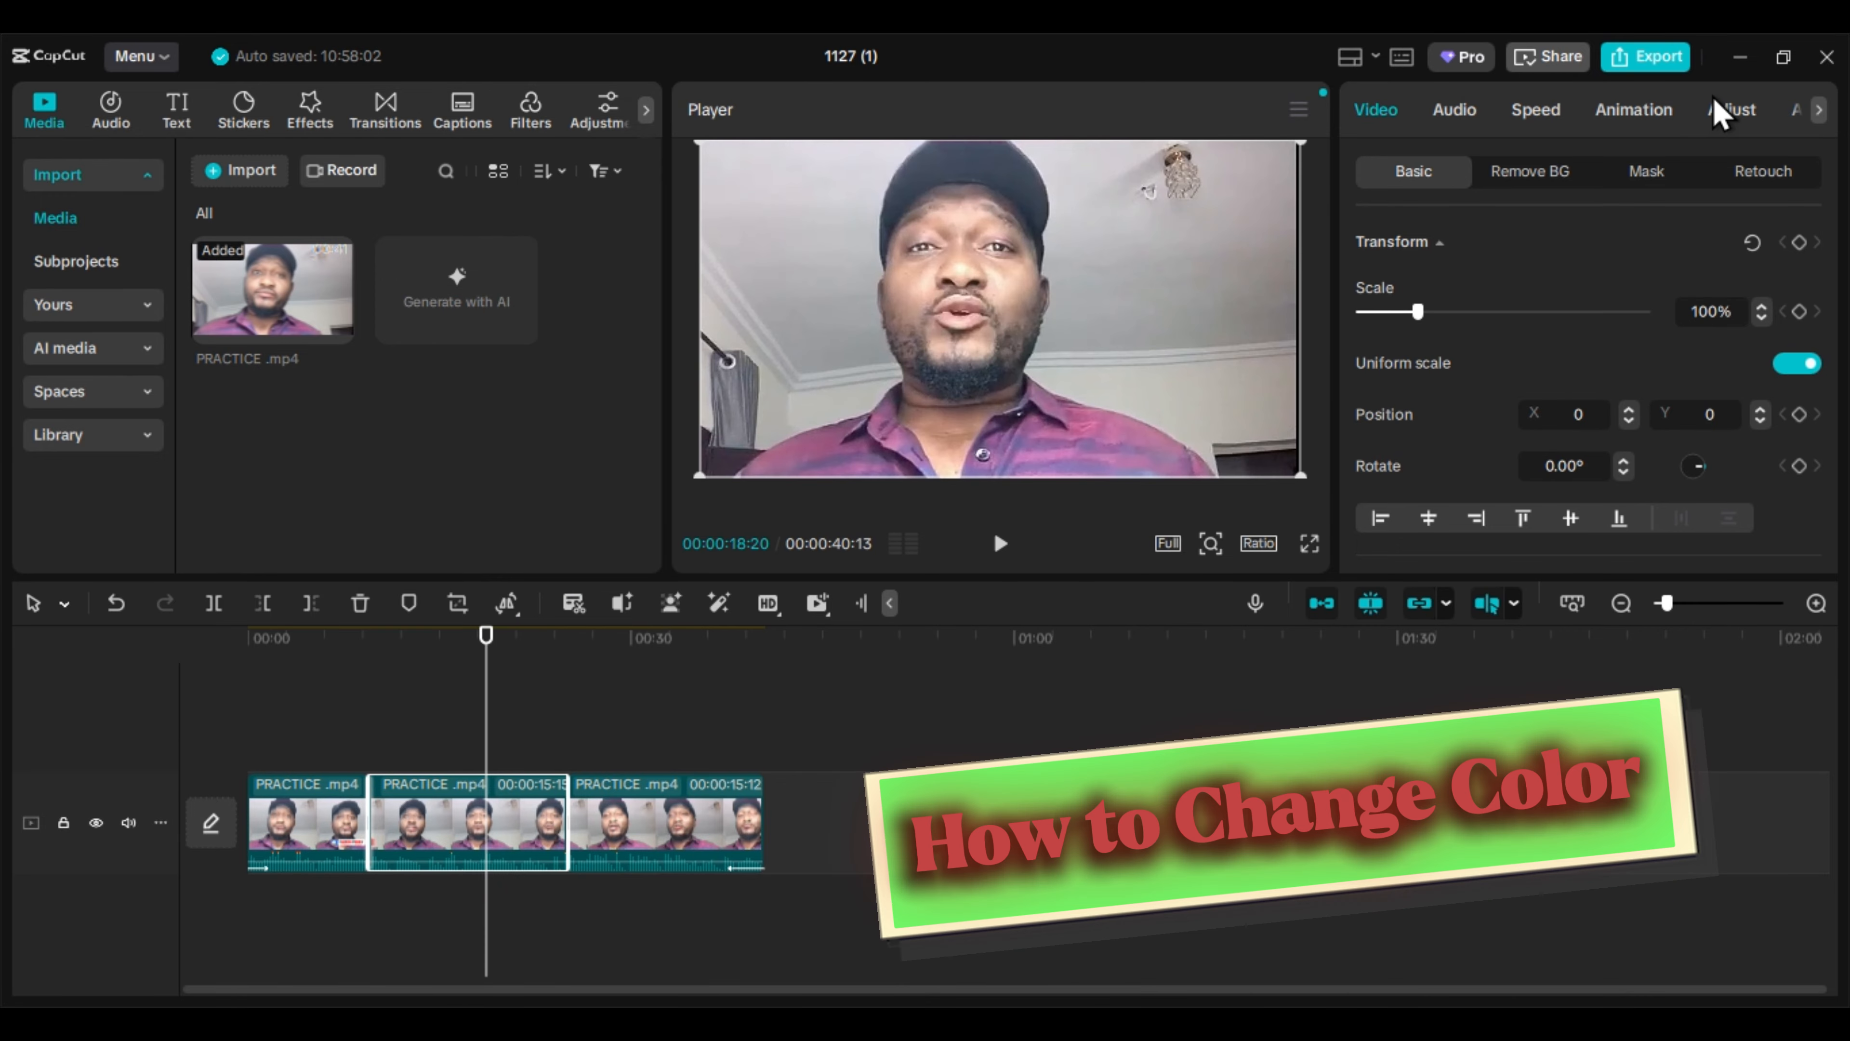
Try a color temperature of 46 on the second clip and return it to 0.
left_click(1733, 108)
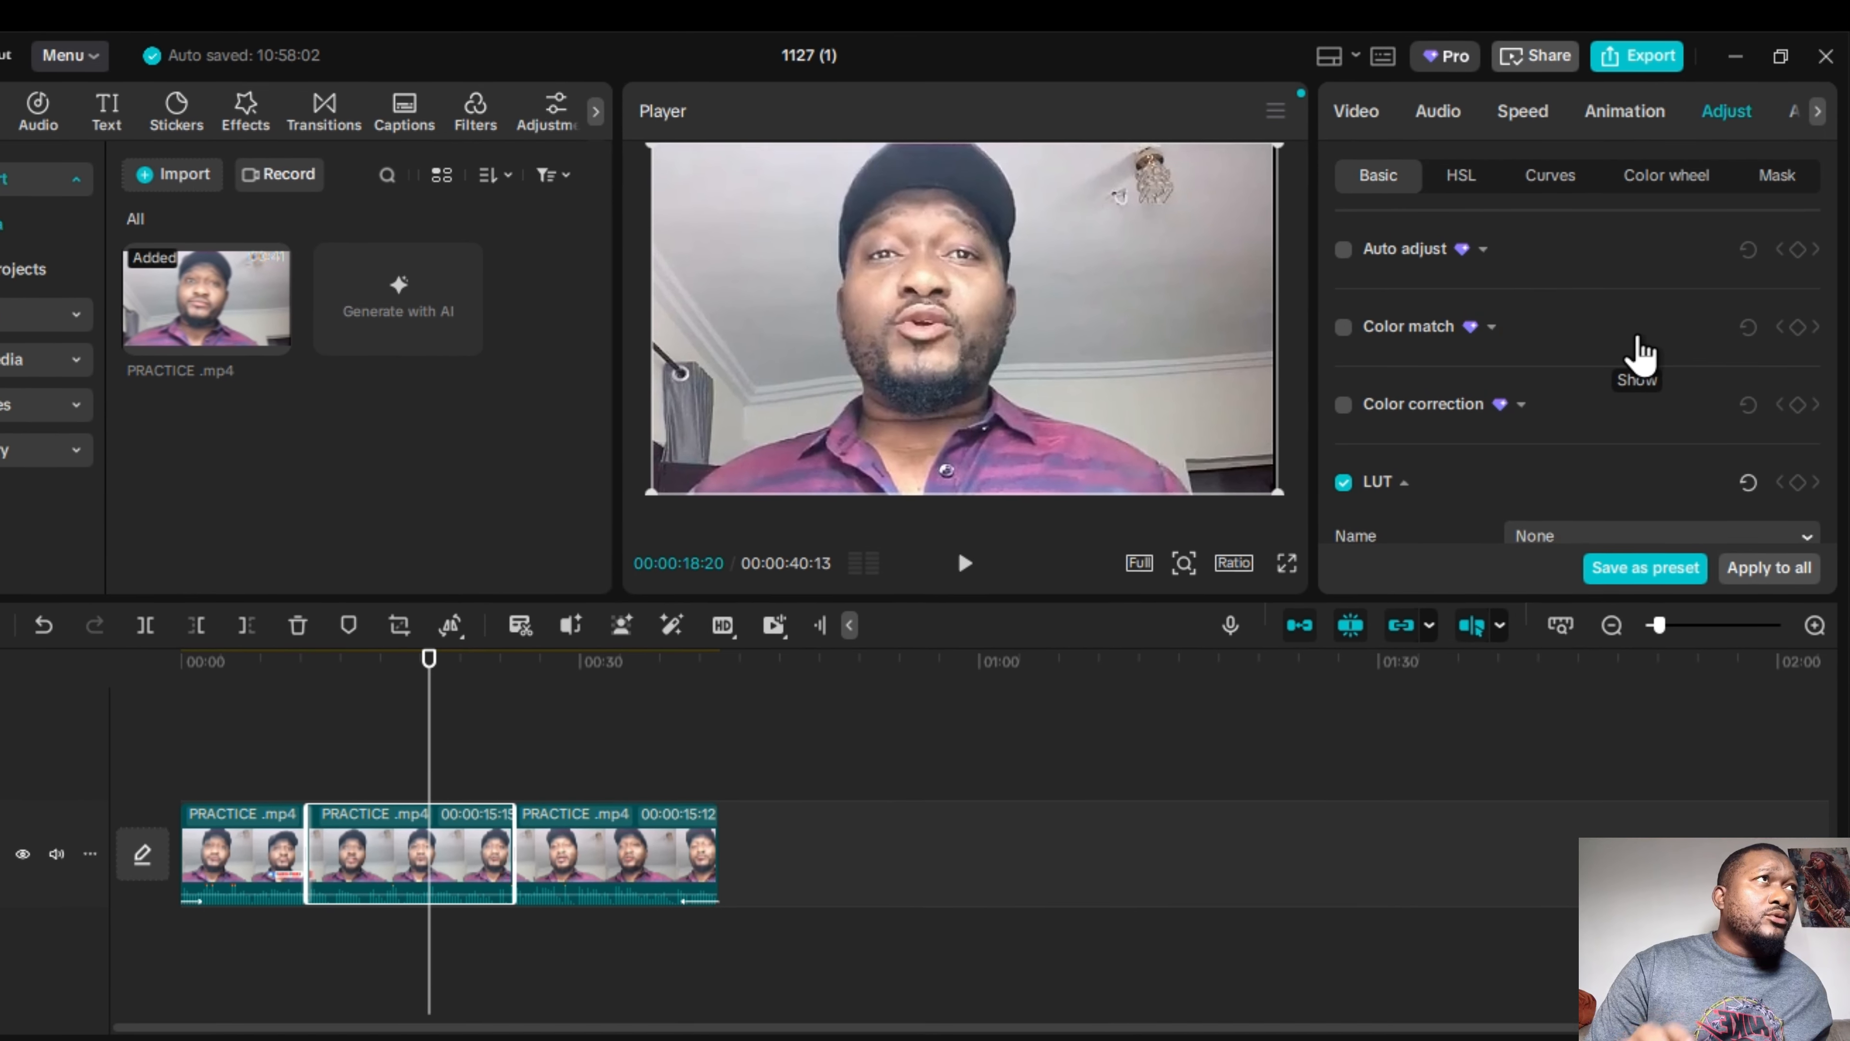
scroll(1636, 357, "down", 5)
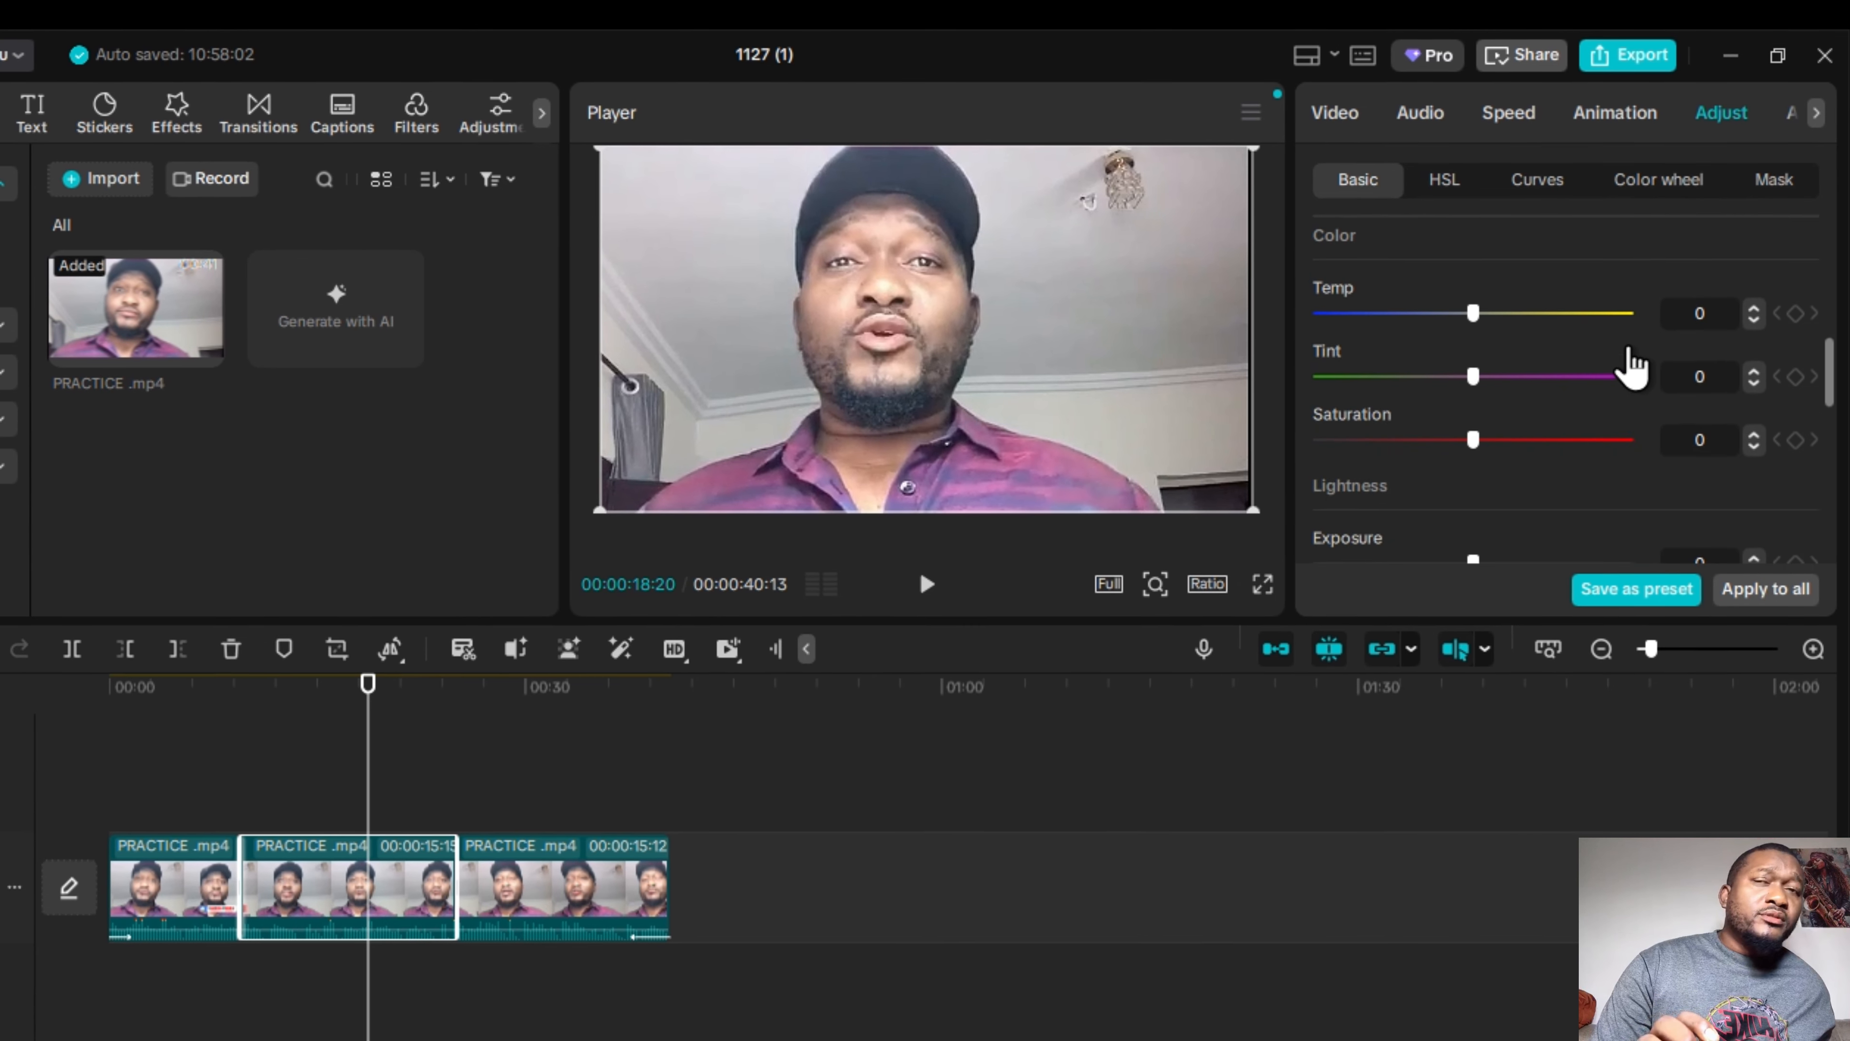
scroll(1624, 365, "down", 2)
scroll(1588, 350, "up", 2)
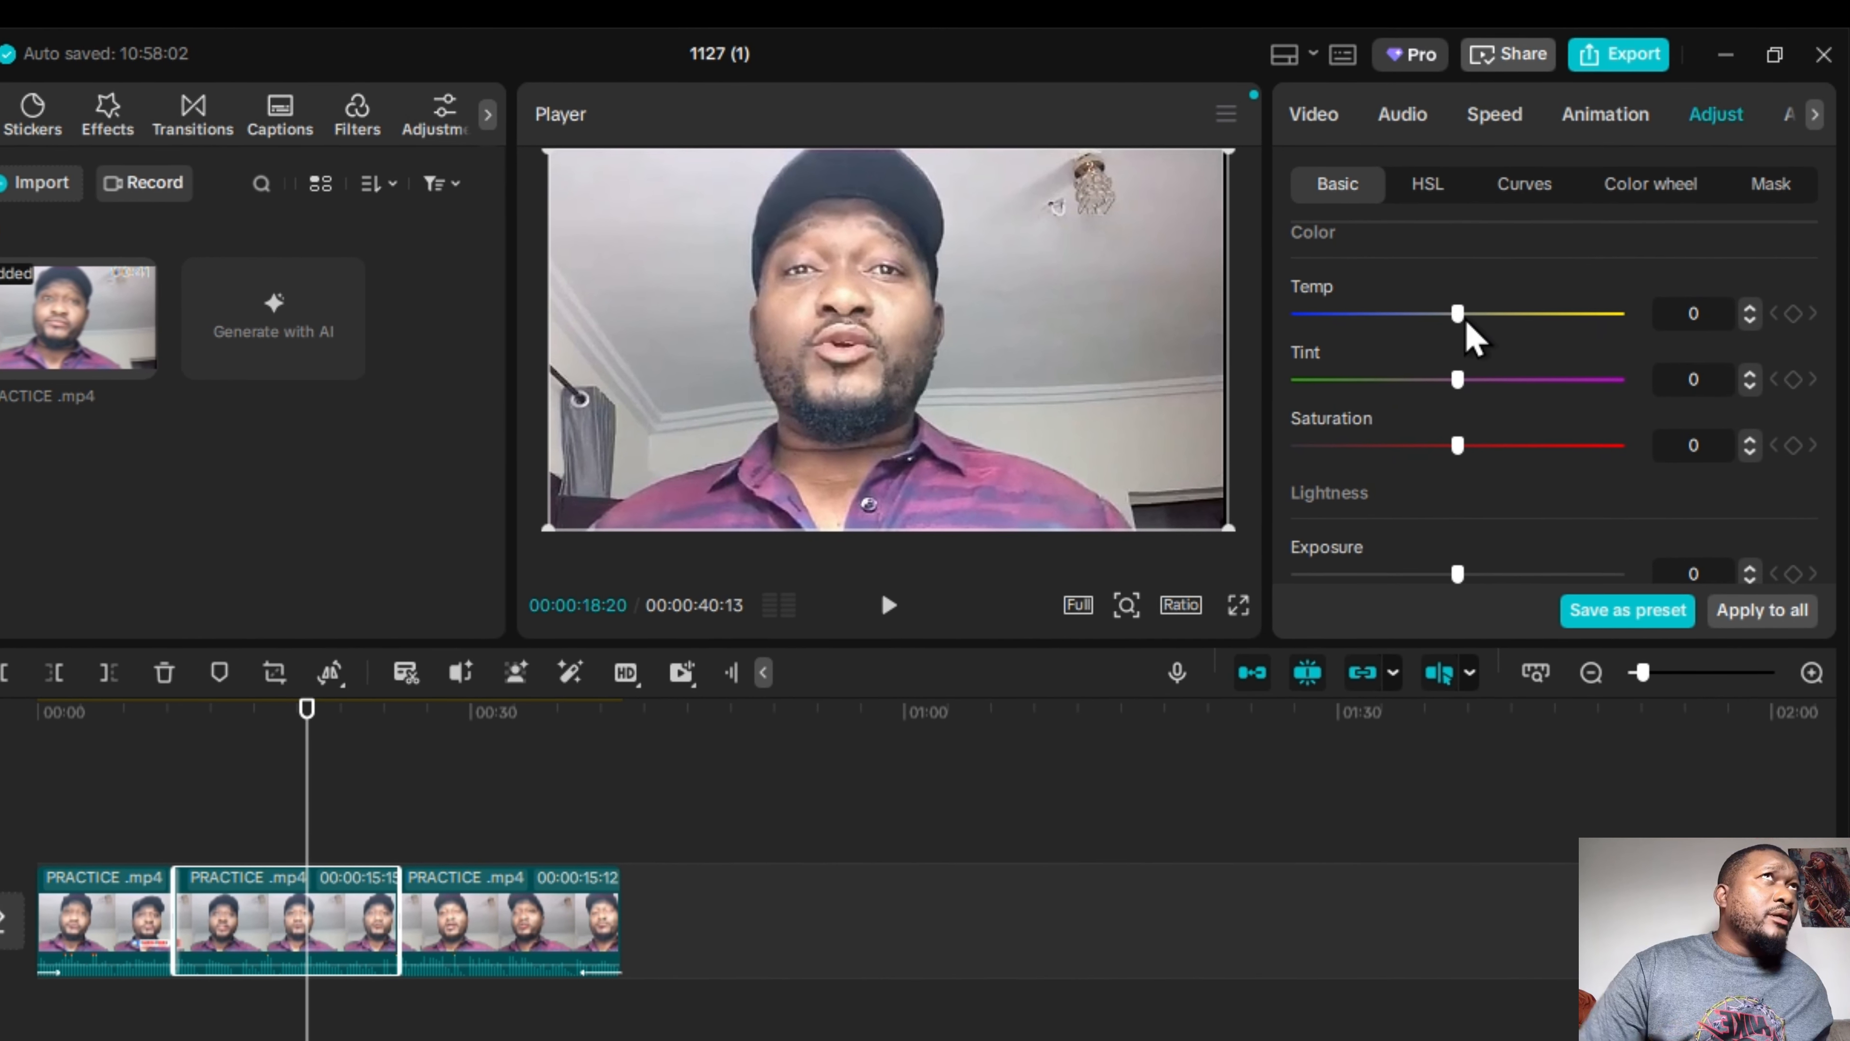
left_click_drag(1512, 325, 1596, 346)
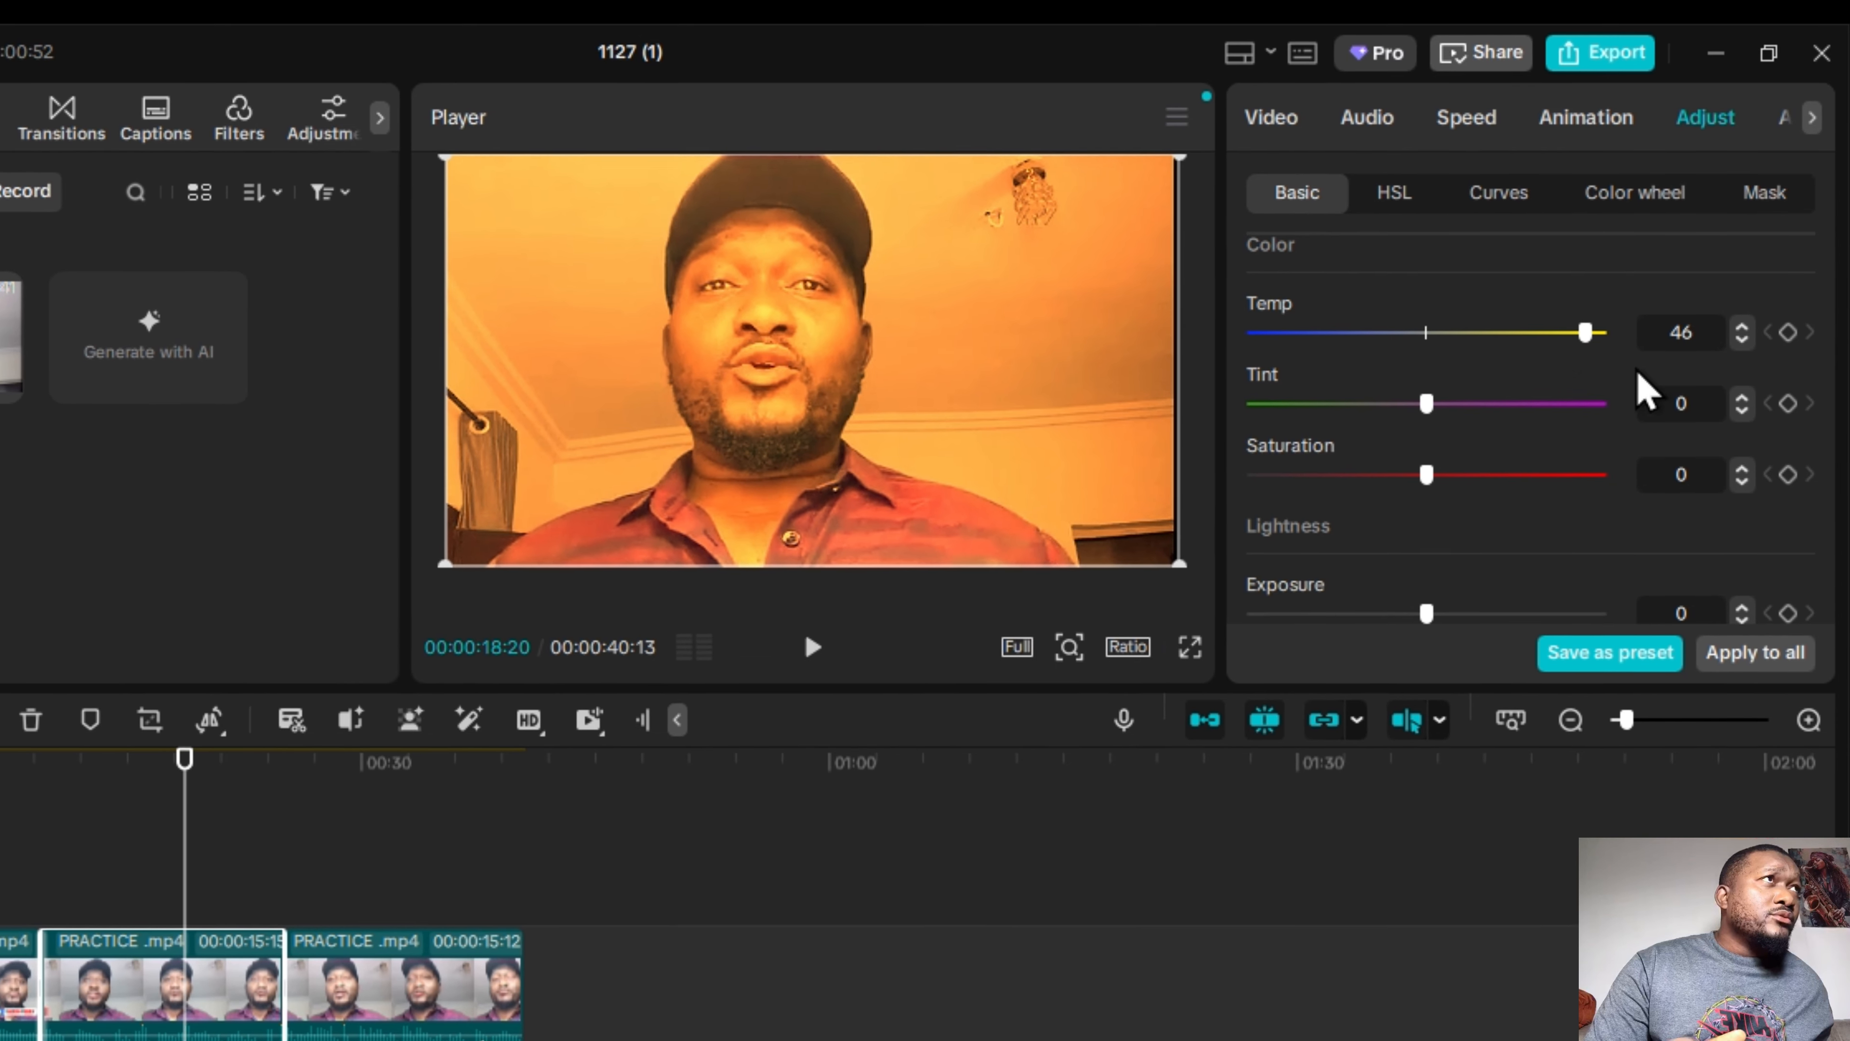
left_click_drag(1584, 335, 1395, 430)
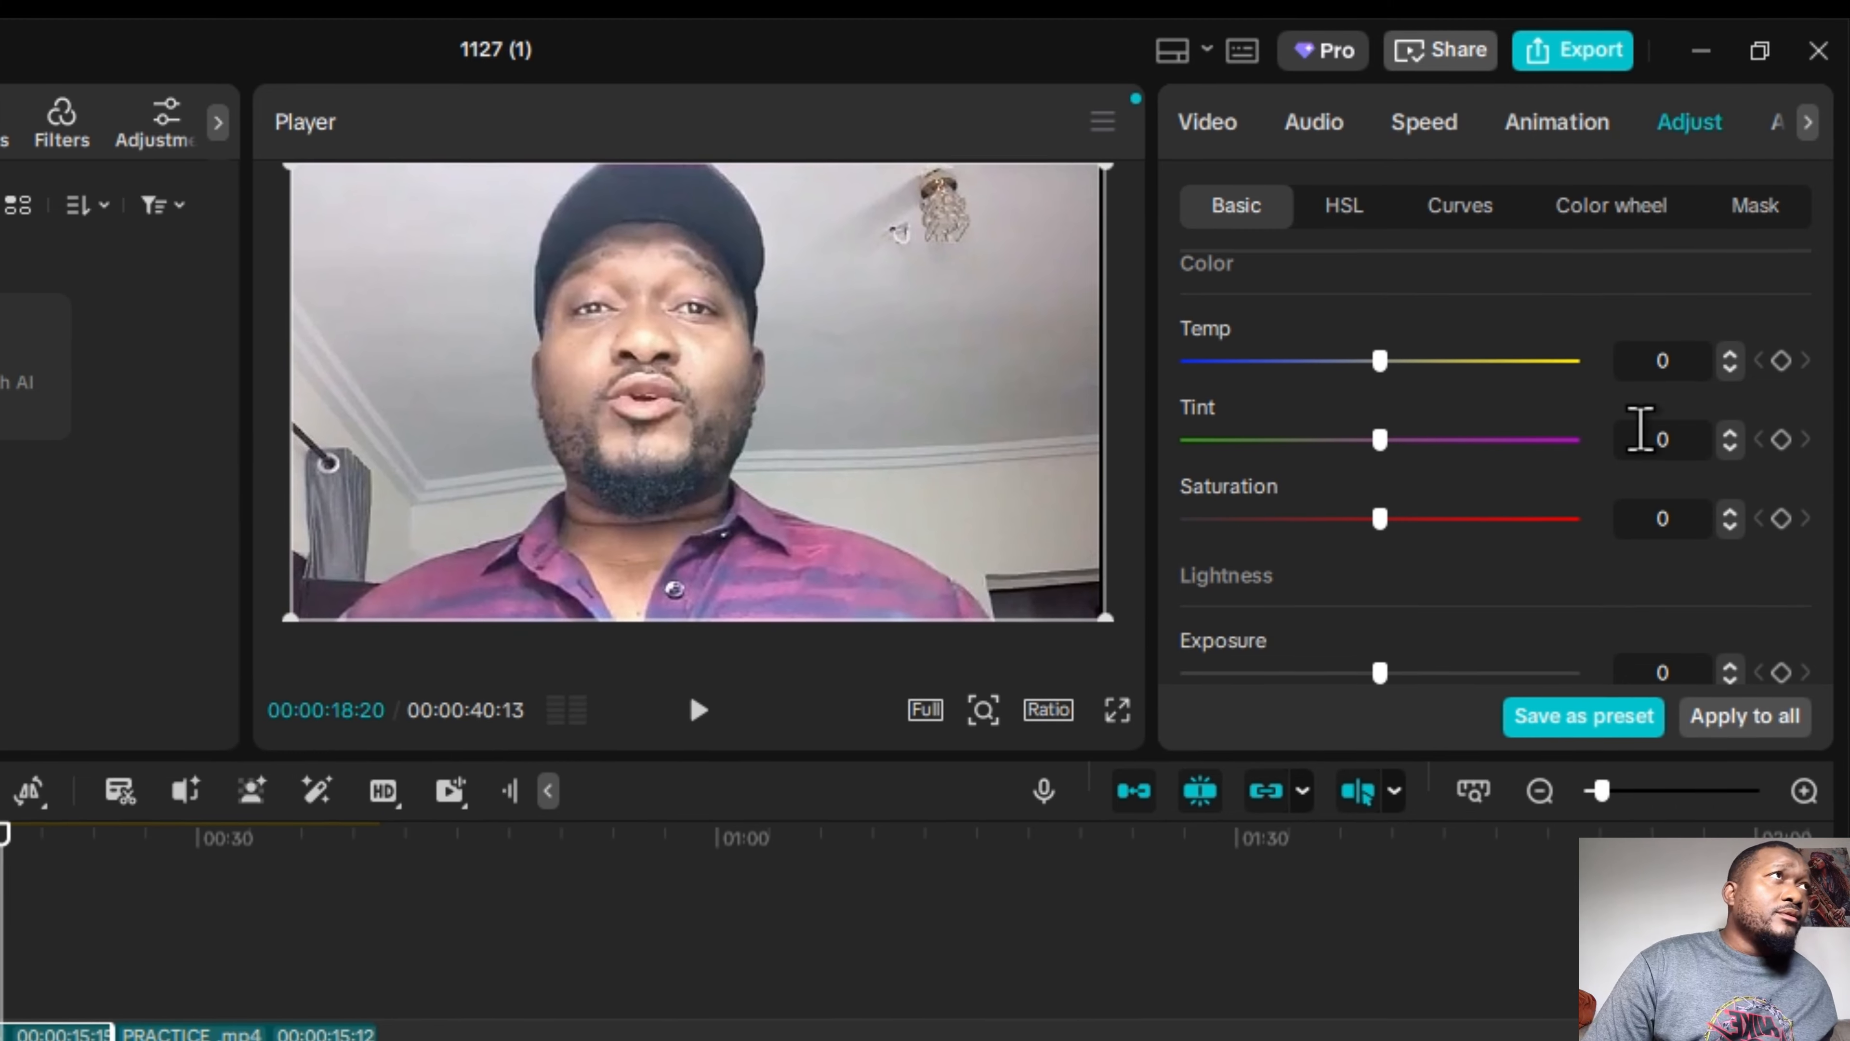
Try changing the second clip's exposure and contrast, return both to 0, and examine the remaining lightness and effects adjustments.
scroll(1809, 454, "down", 3)
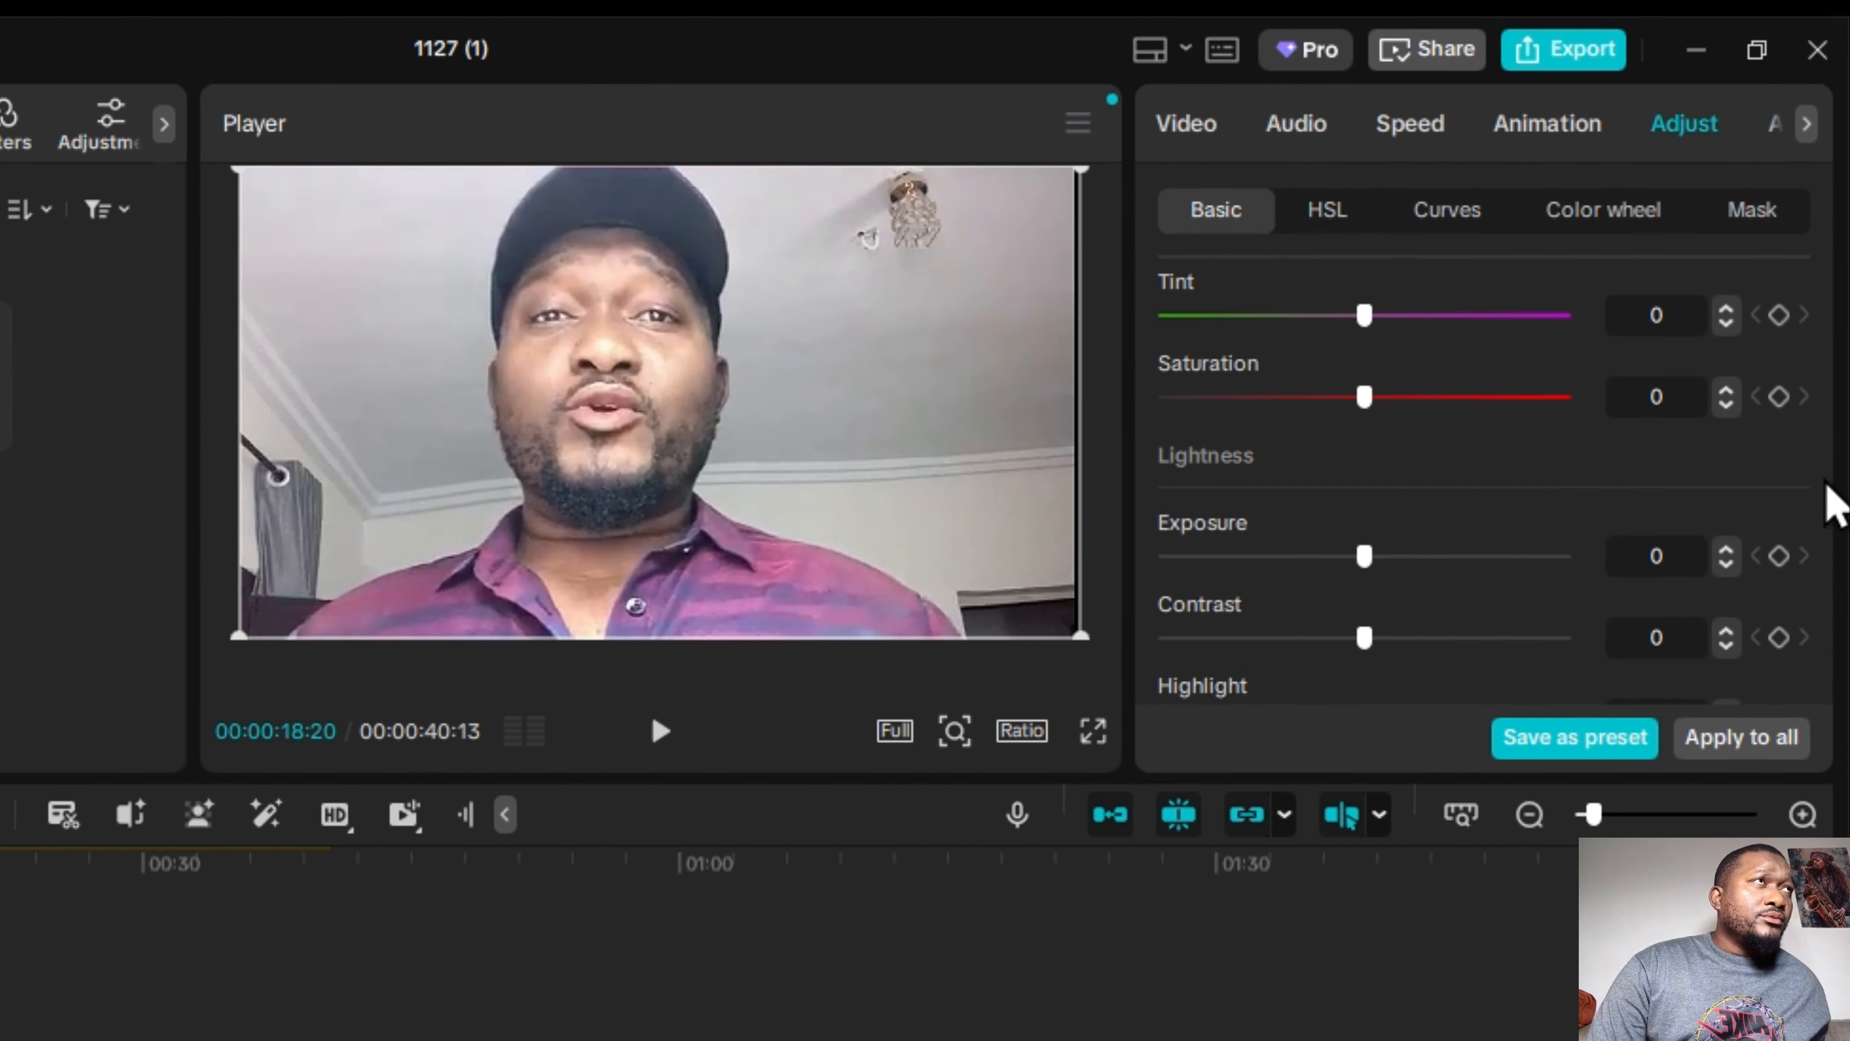
scroll(1834, 503, "down", 2)
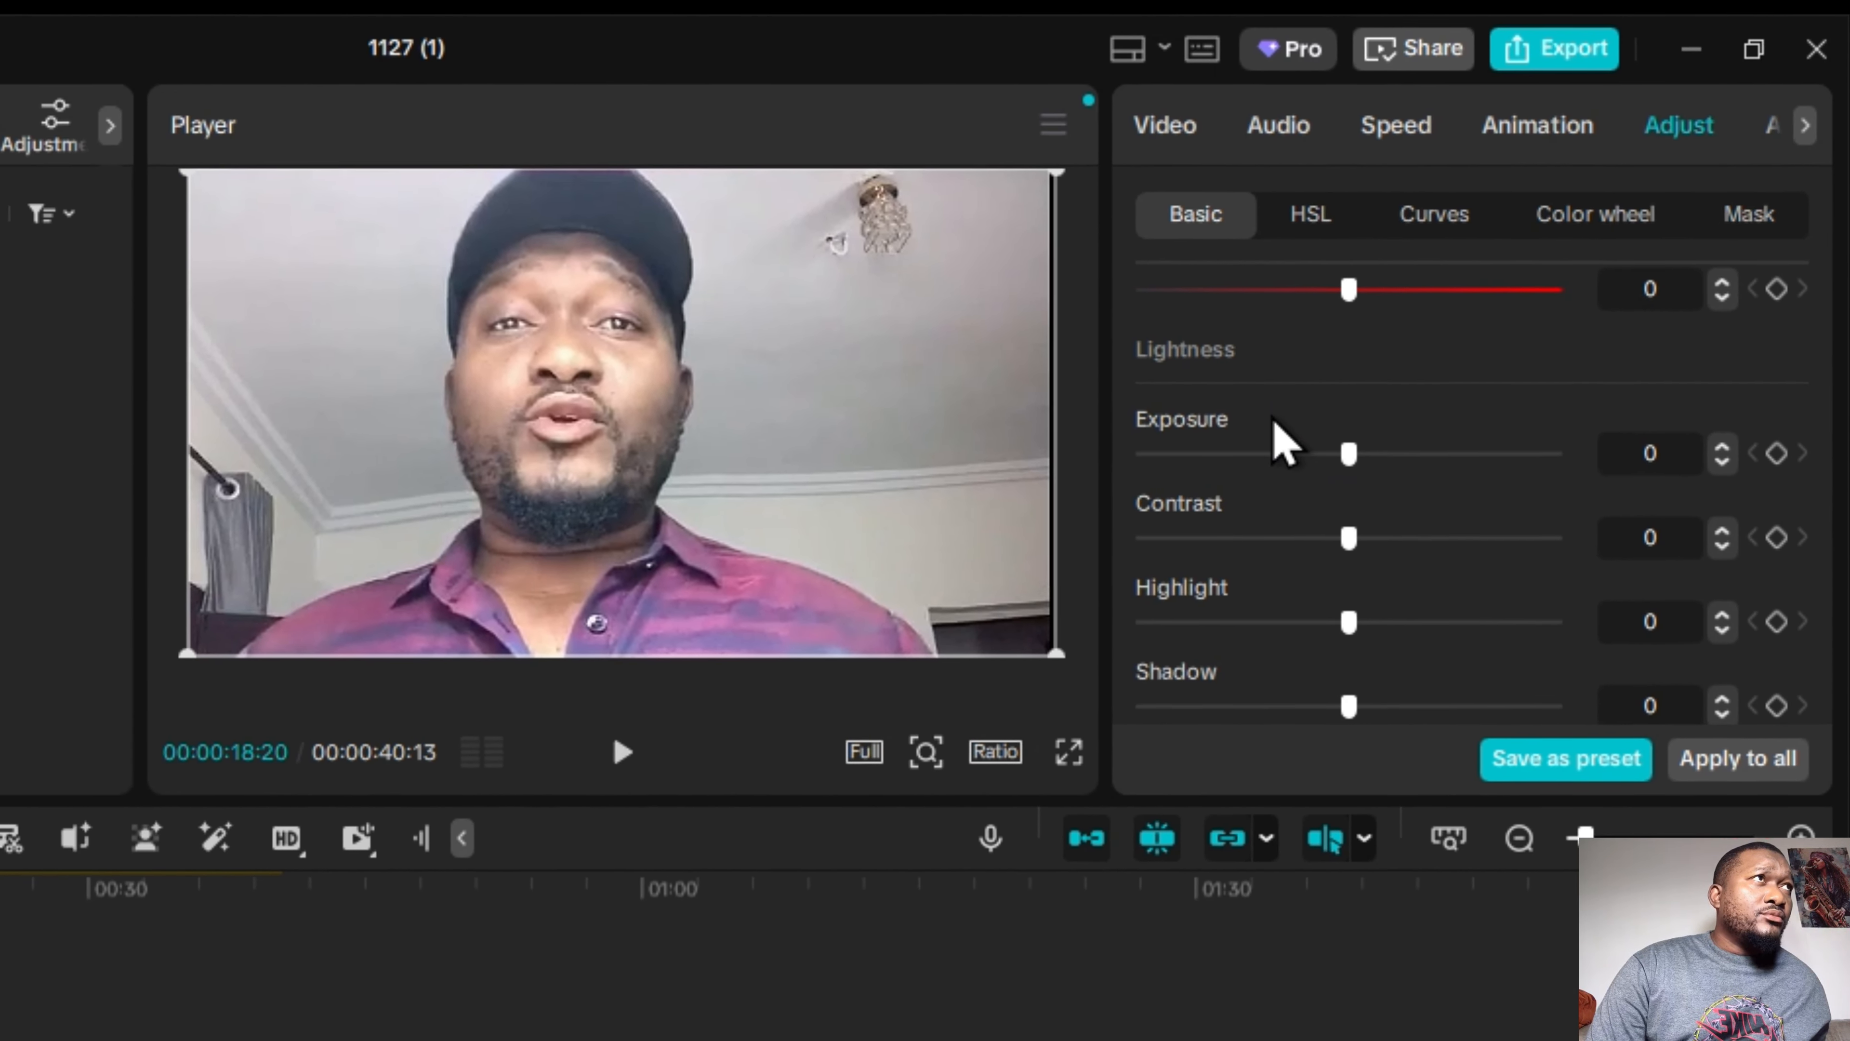
left_click_drag(1349, 453, 1314, 484)
mouse_move(1320, 569)
left_mouse_down()
mouse_move(1467, 572)
mouse_move(1278, 589)
mouse_move(1301, 583)
left_mouse_up()
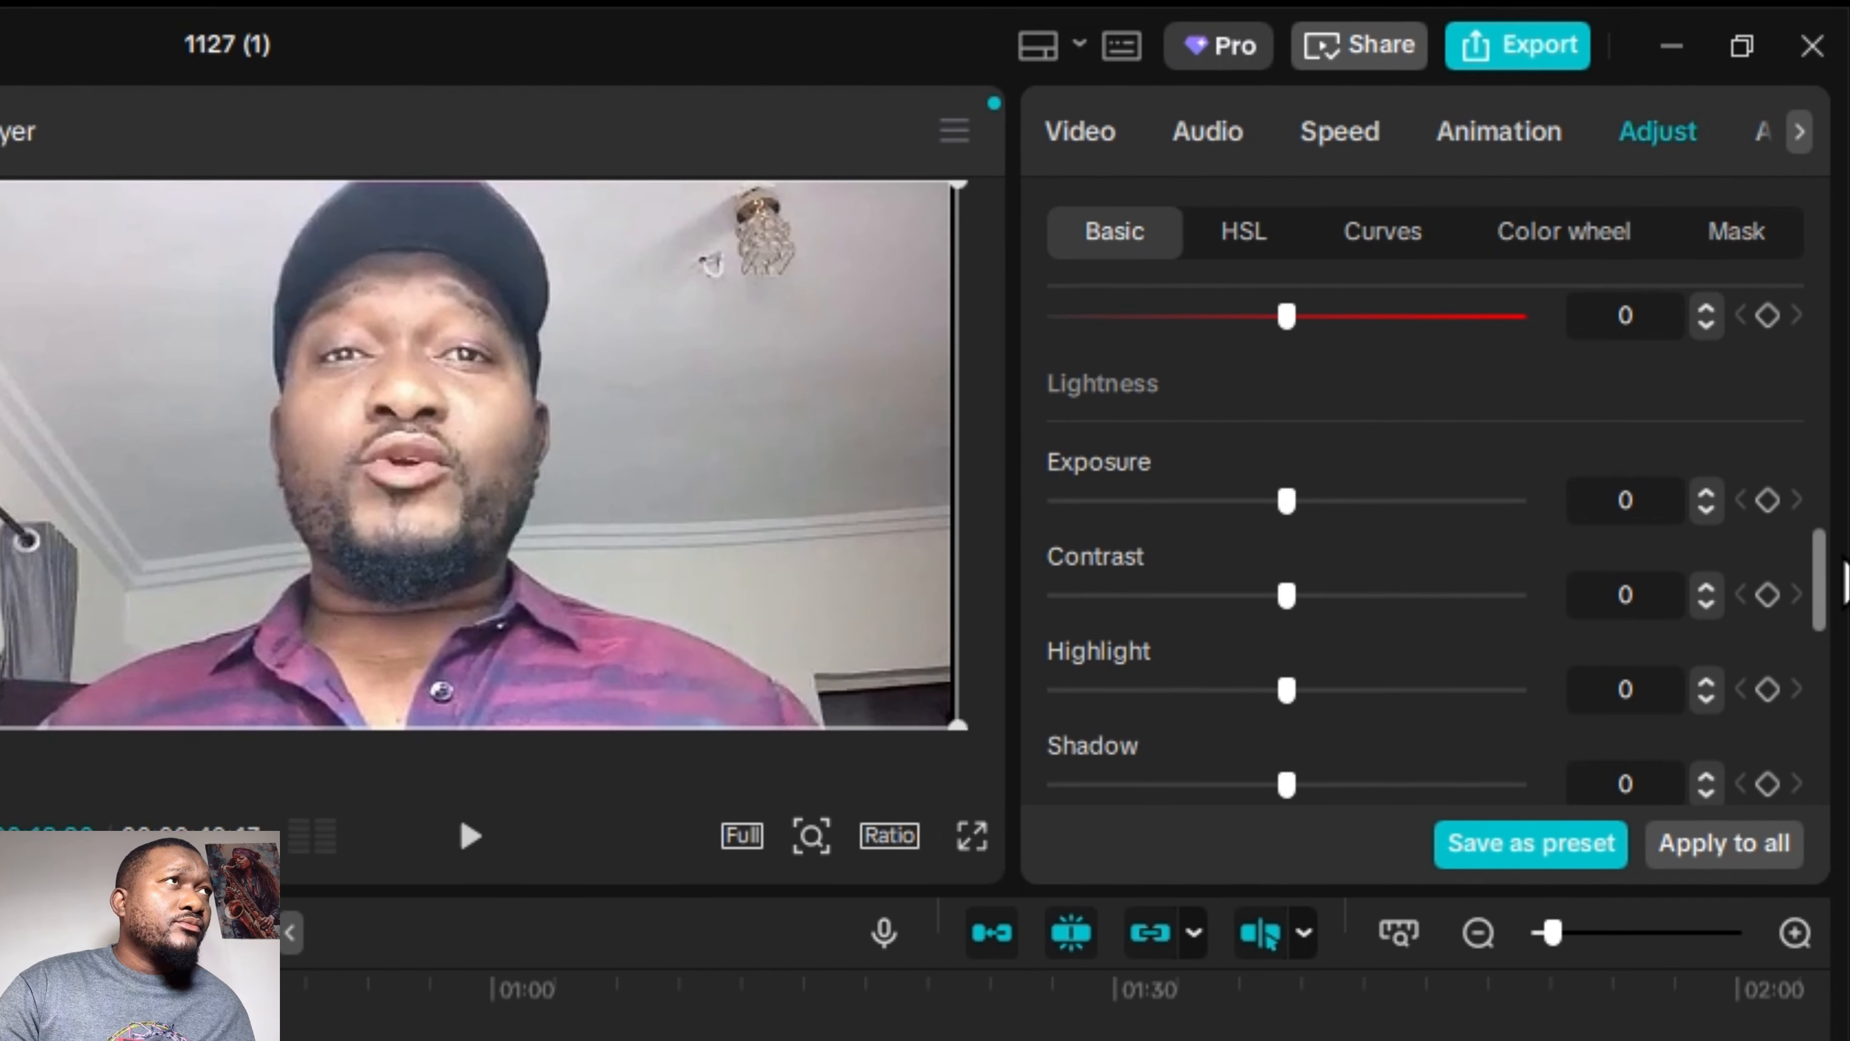
left_click_drag(1821, 570, 1805, 632)
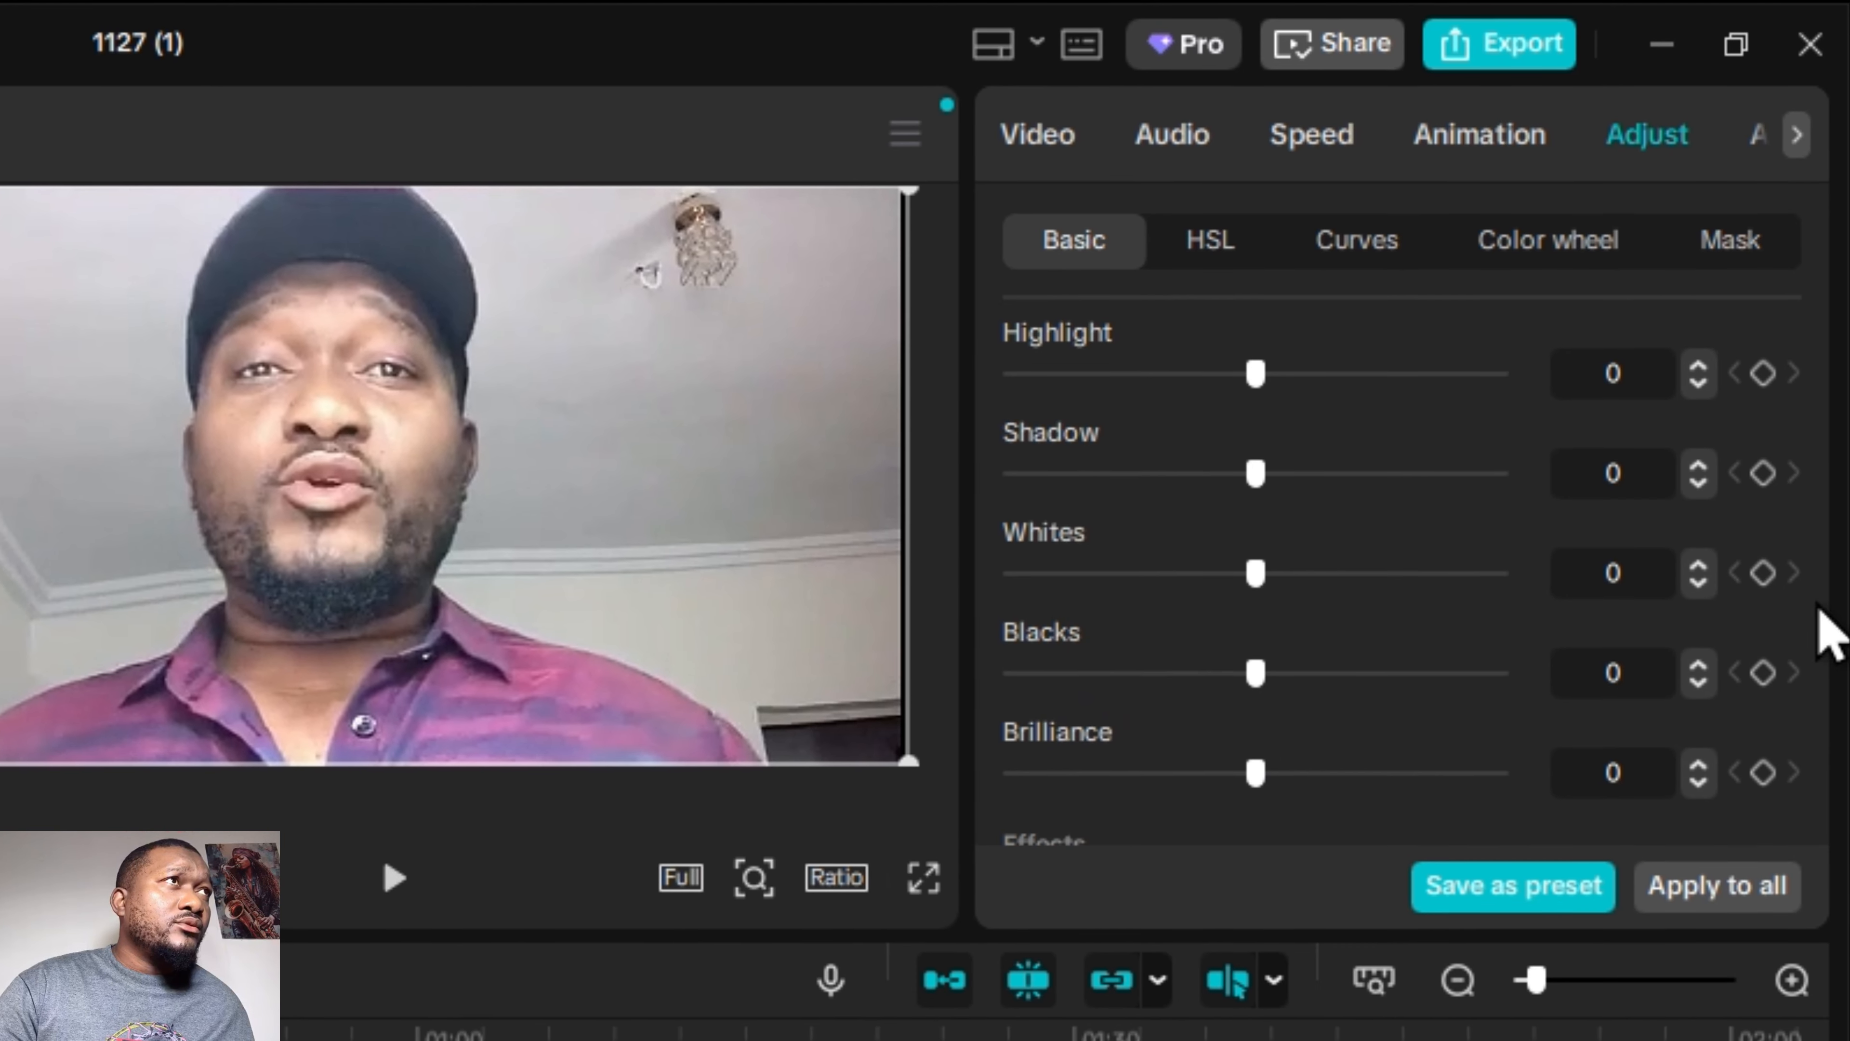
left_click_drag(1823, 664, 1821, 749)
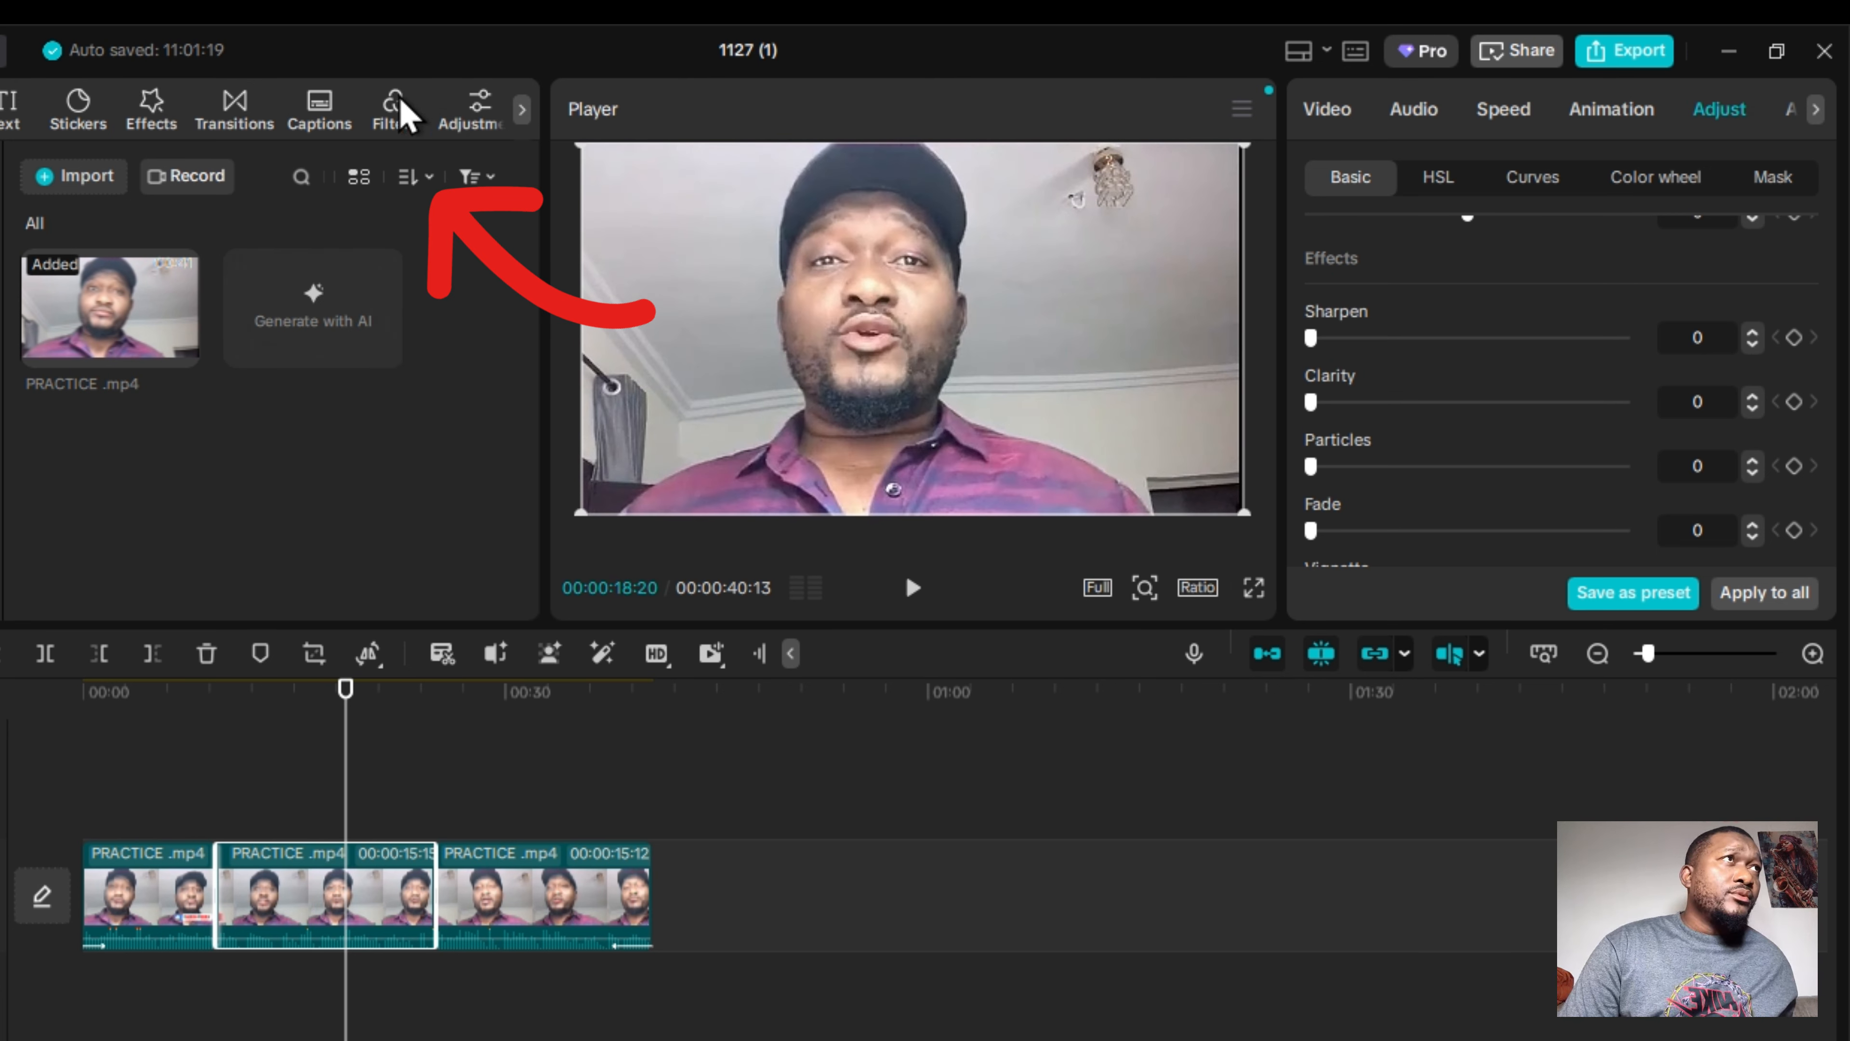
Apply the HD Pet filter to the second PRACTICE .mp4 clip and preview a frame before and within it.
left_click(395, 128)
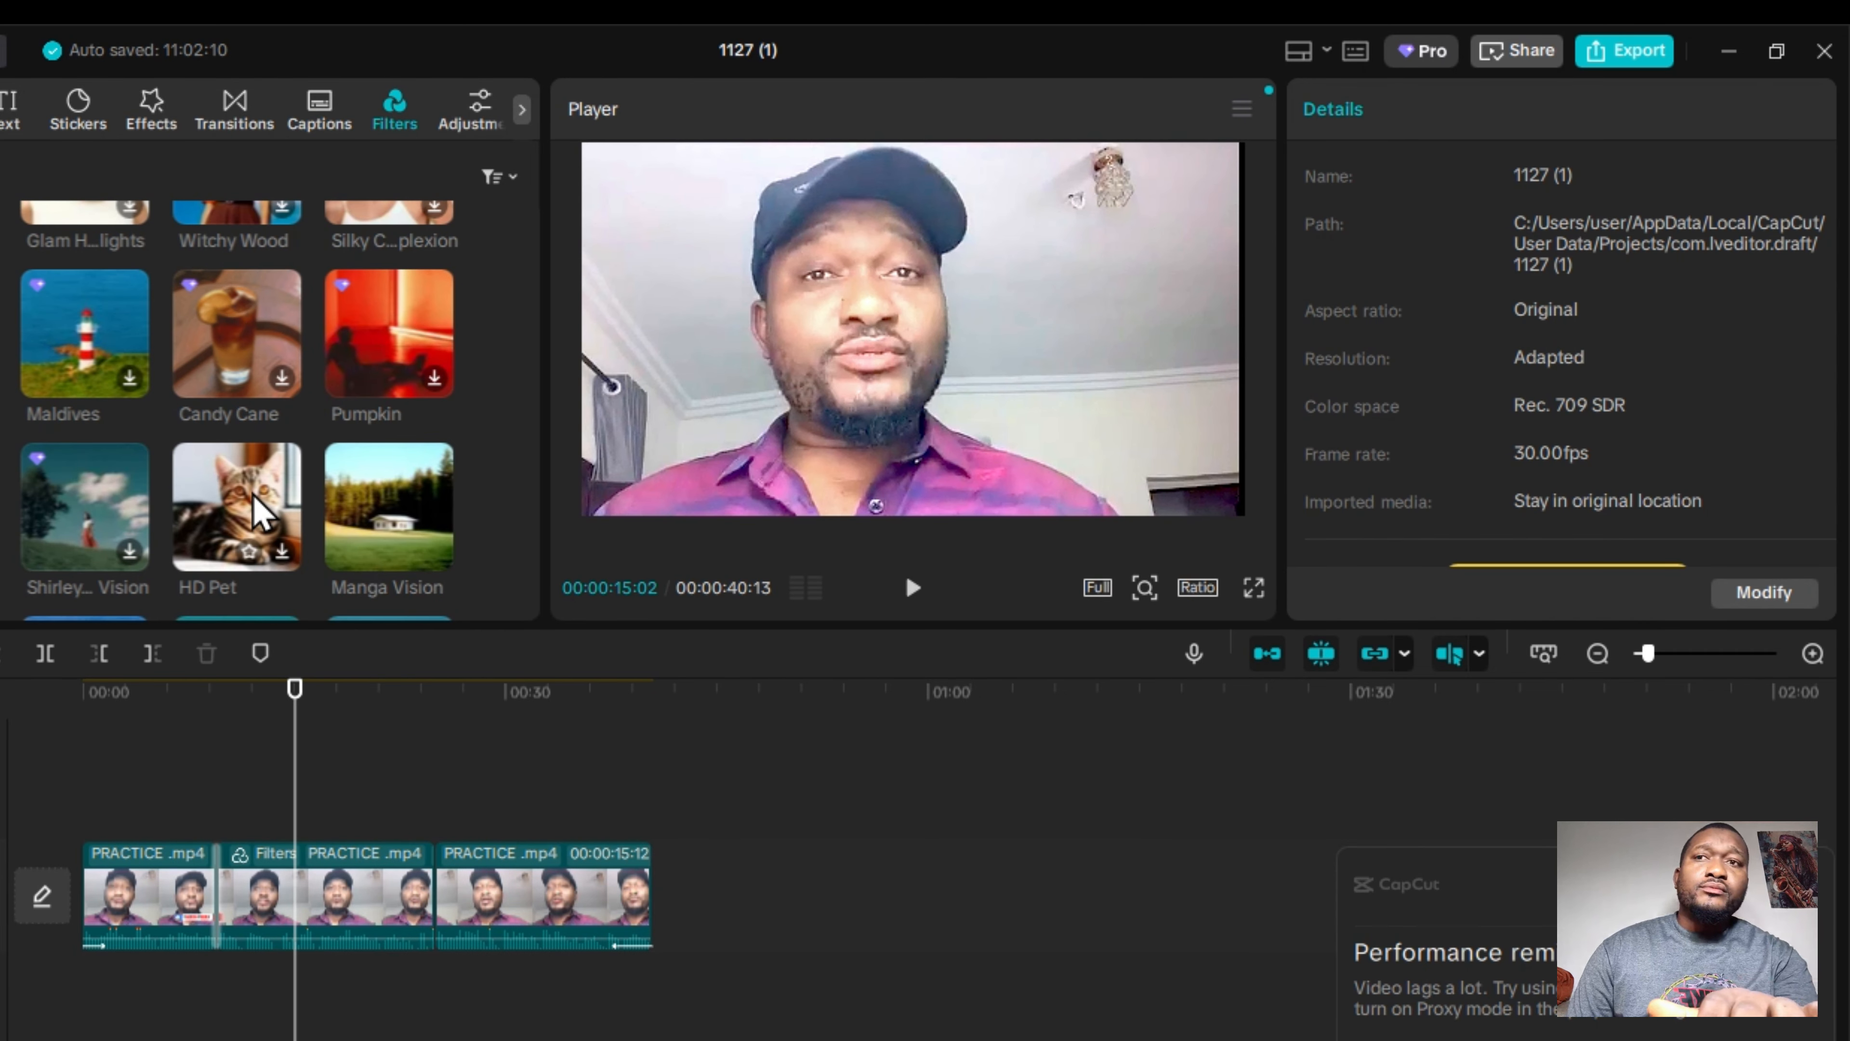
left_click_drag(236, 510, 320, 874)
left_click(330, 685)
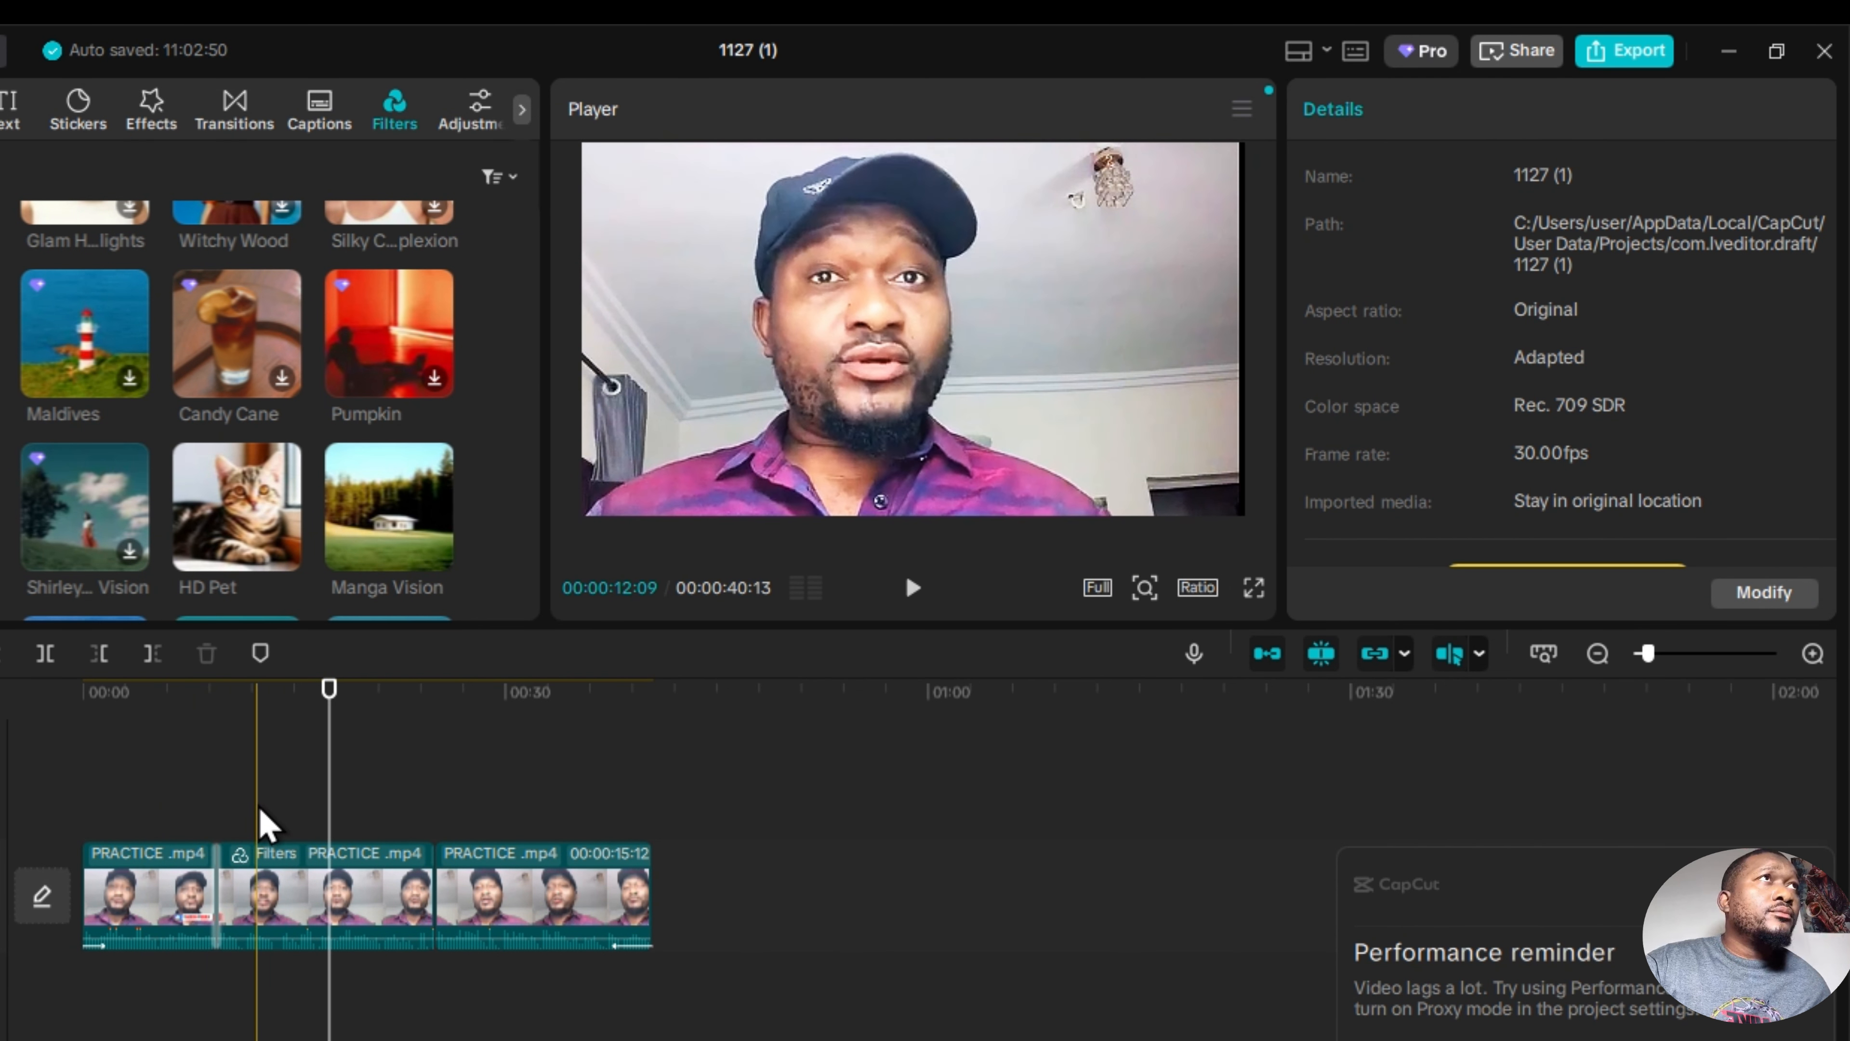
left_click(274, 818)
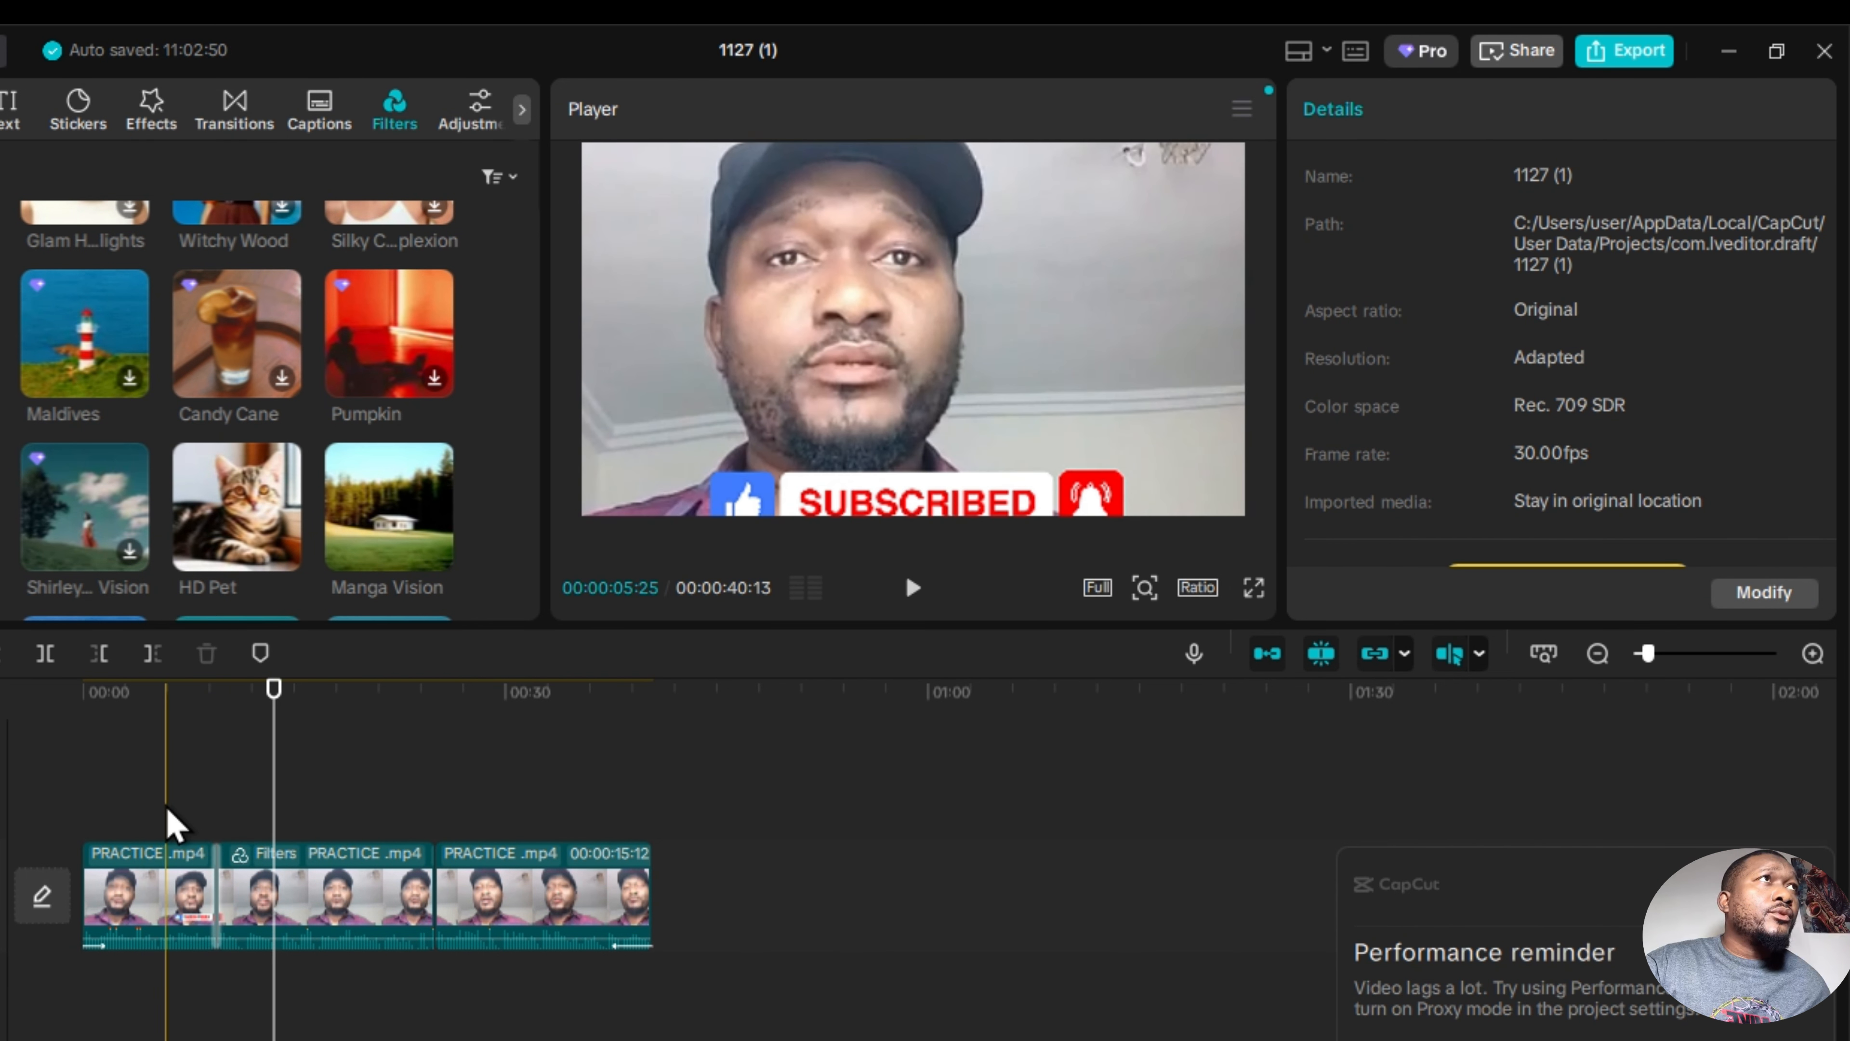
Apply the Italian Wine filter to the third PRACTICE .mp4 clip and play part of that clip.
scroll(233, 408, "down", 5)
left_click_drag(389, 495, 514, 897)
left_click(498, 810)
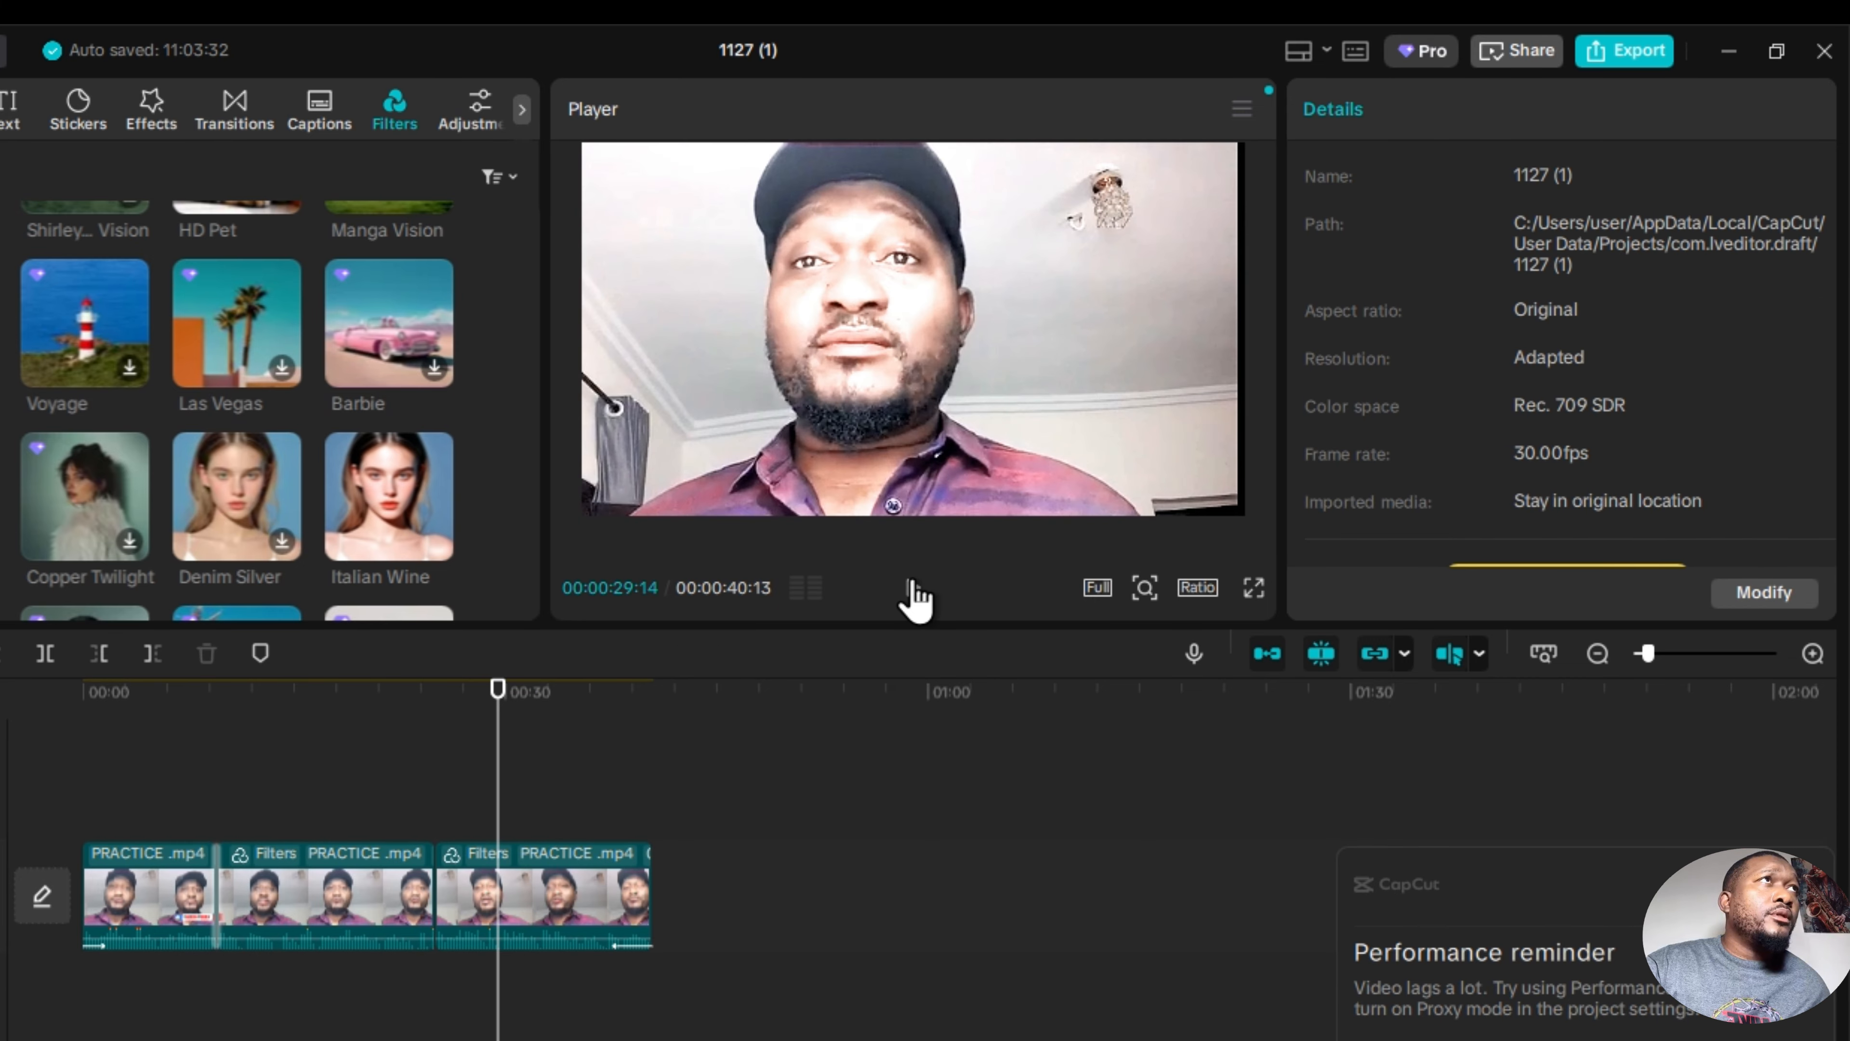
left_click(916, 596)
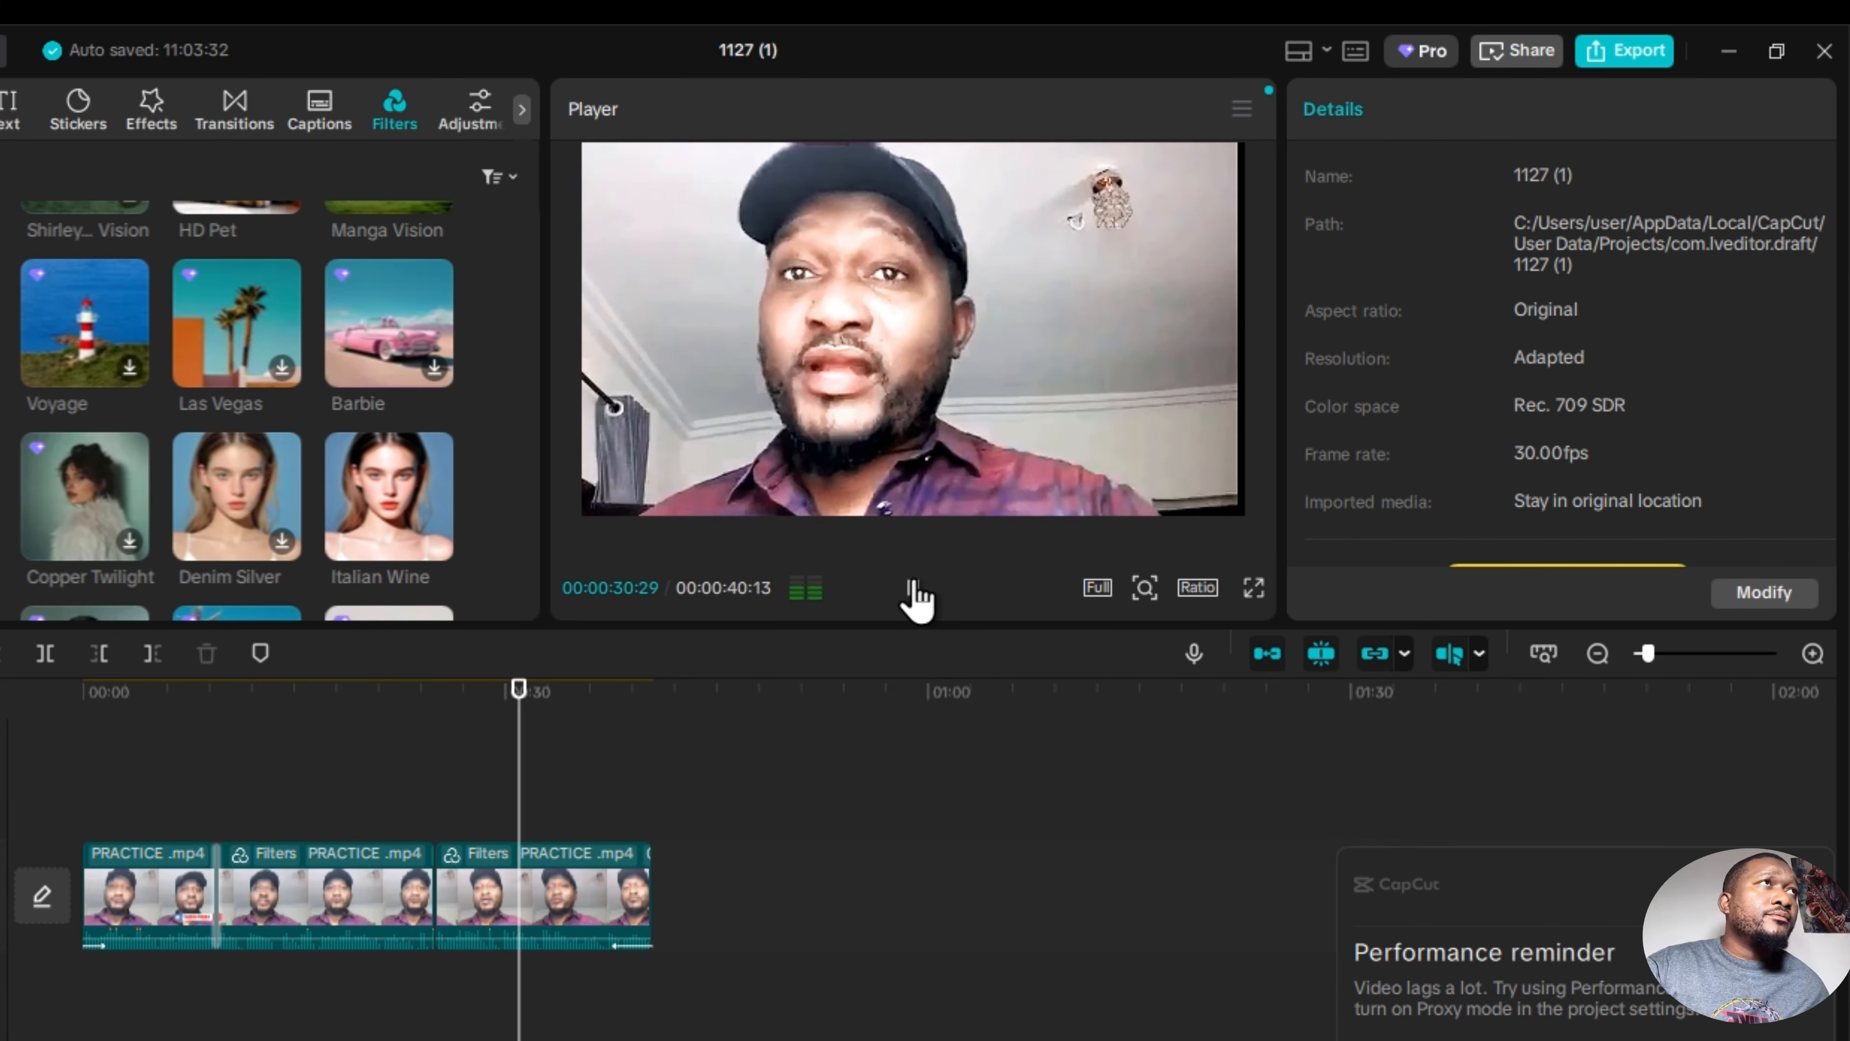
left_click(917, 596)
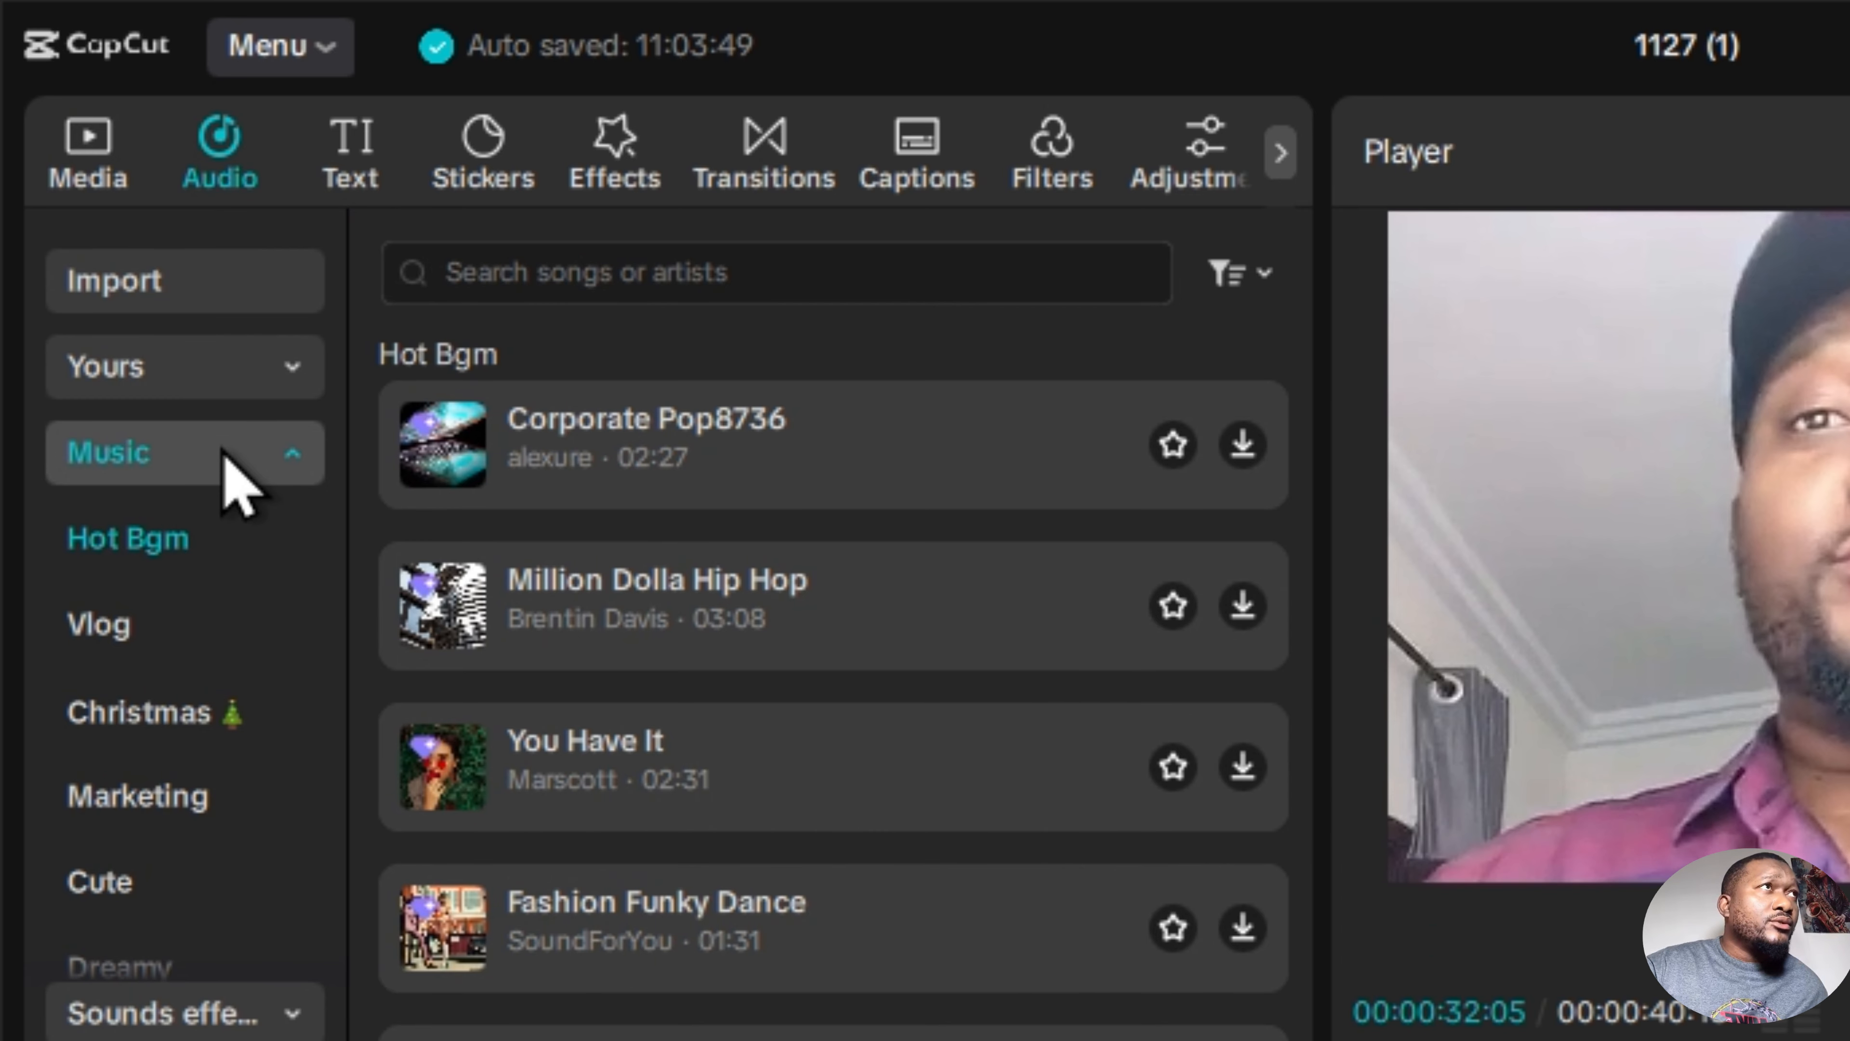
Look through the sound effects and music categories, search the music for "COOL" and preview the "Cool and calm background music/loop" track.
left_click(195, 1015)
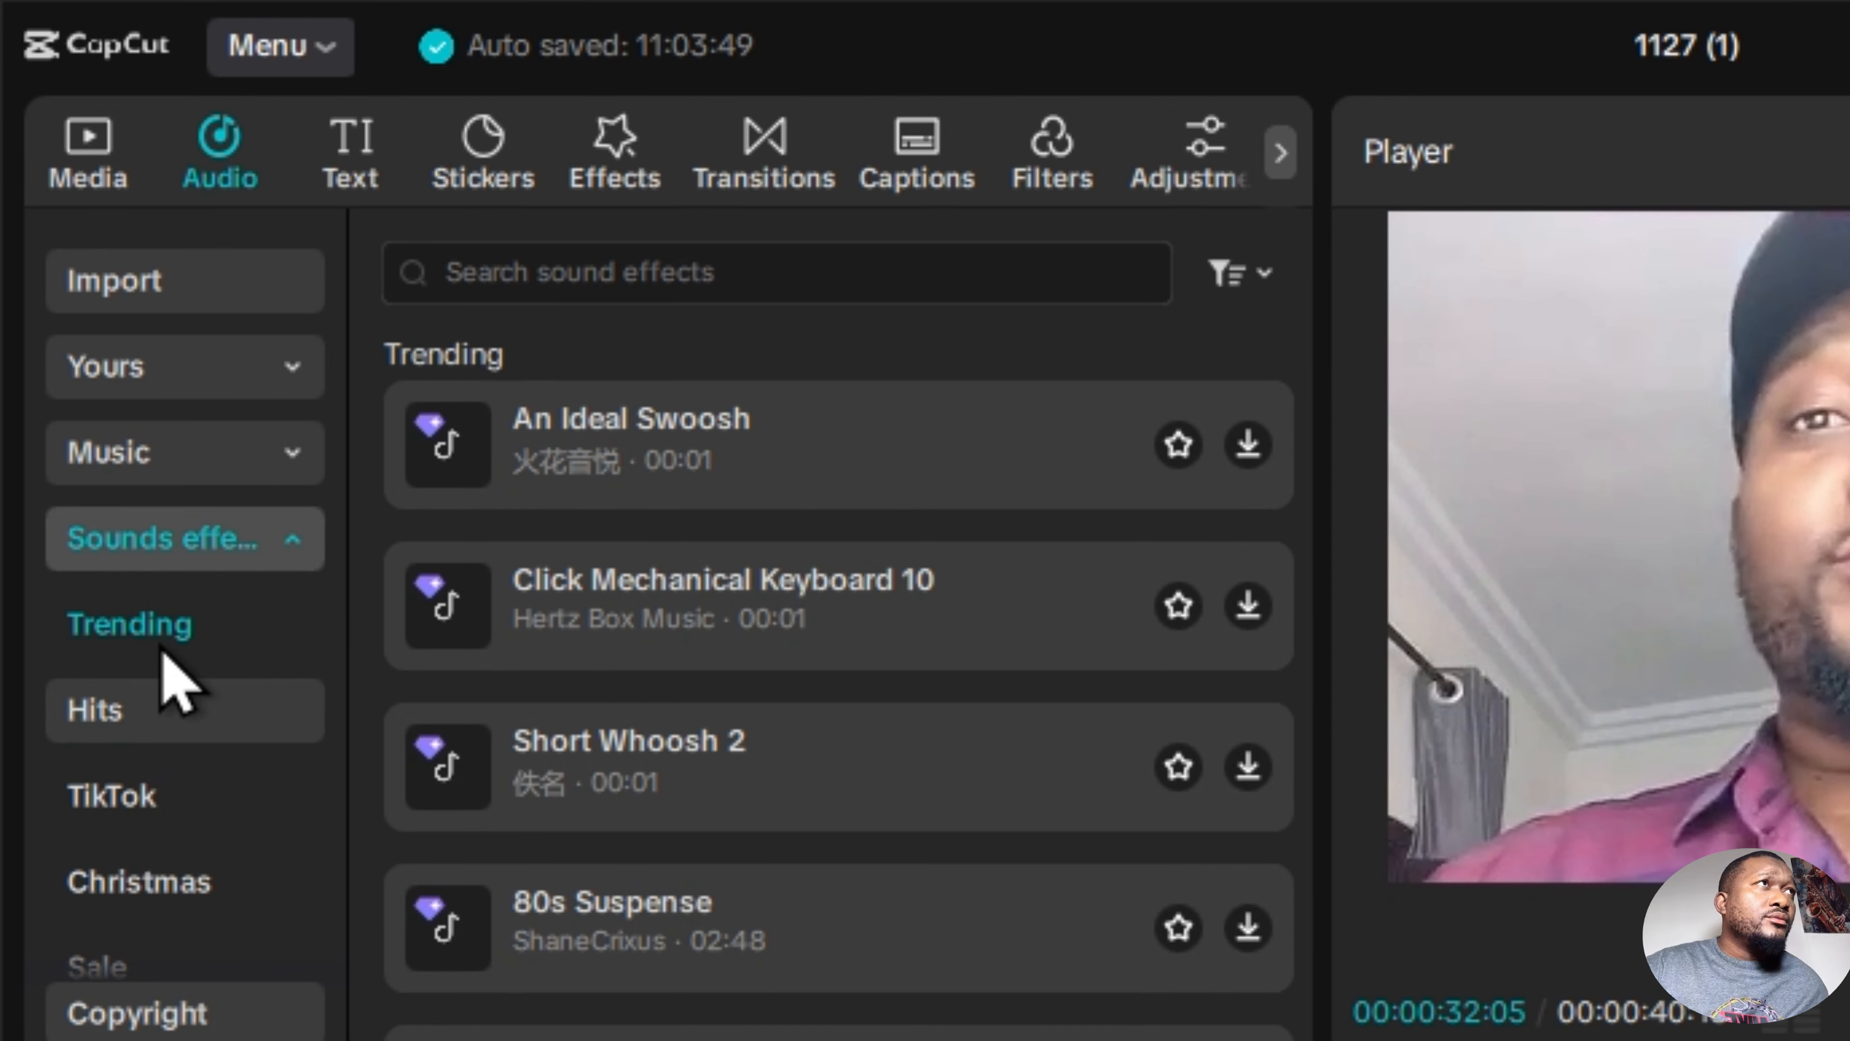
left_click(169, 454)
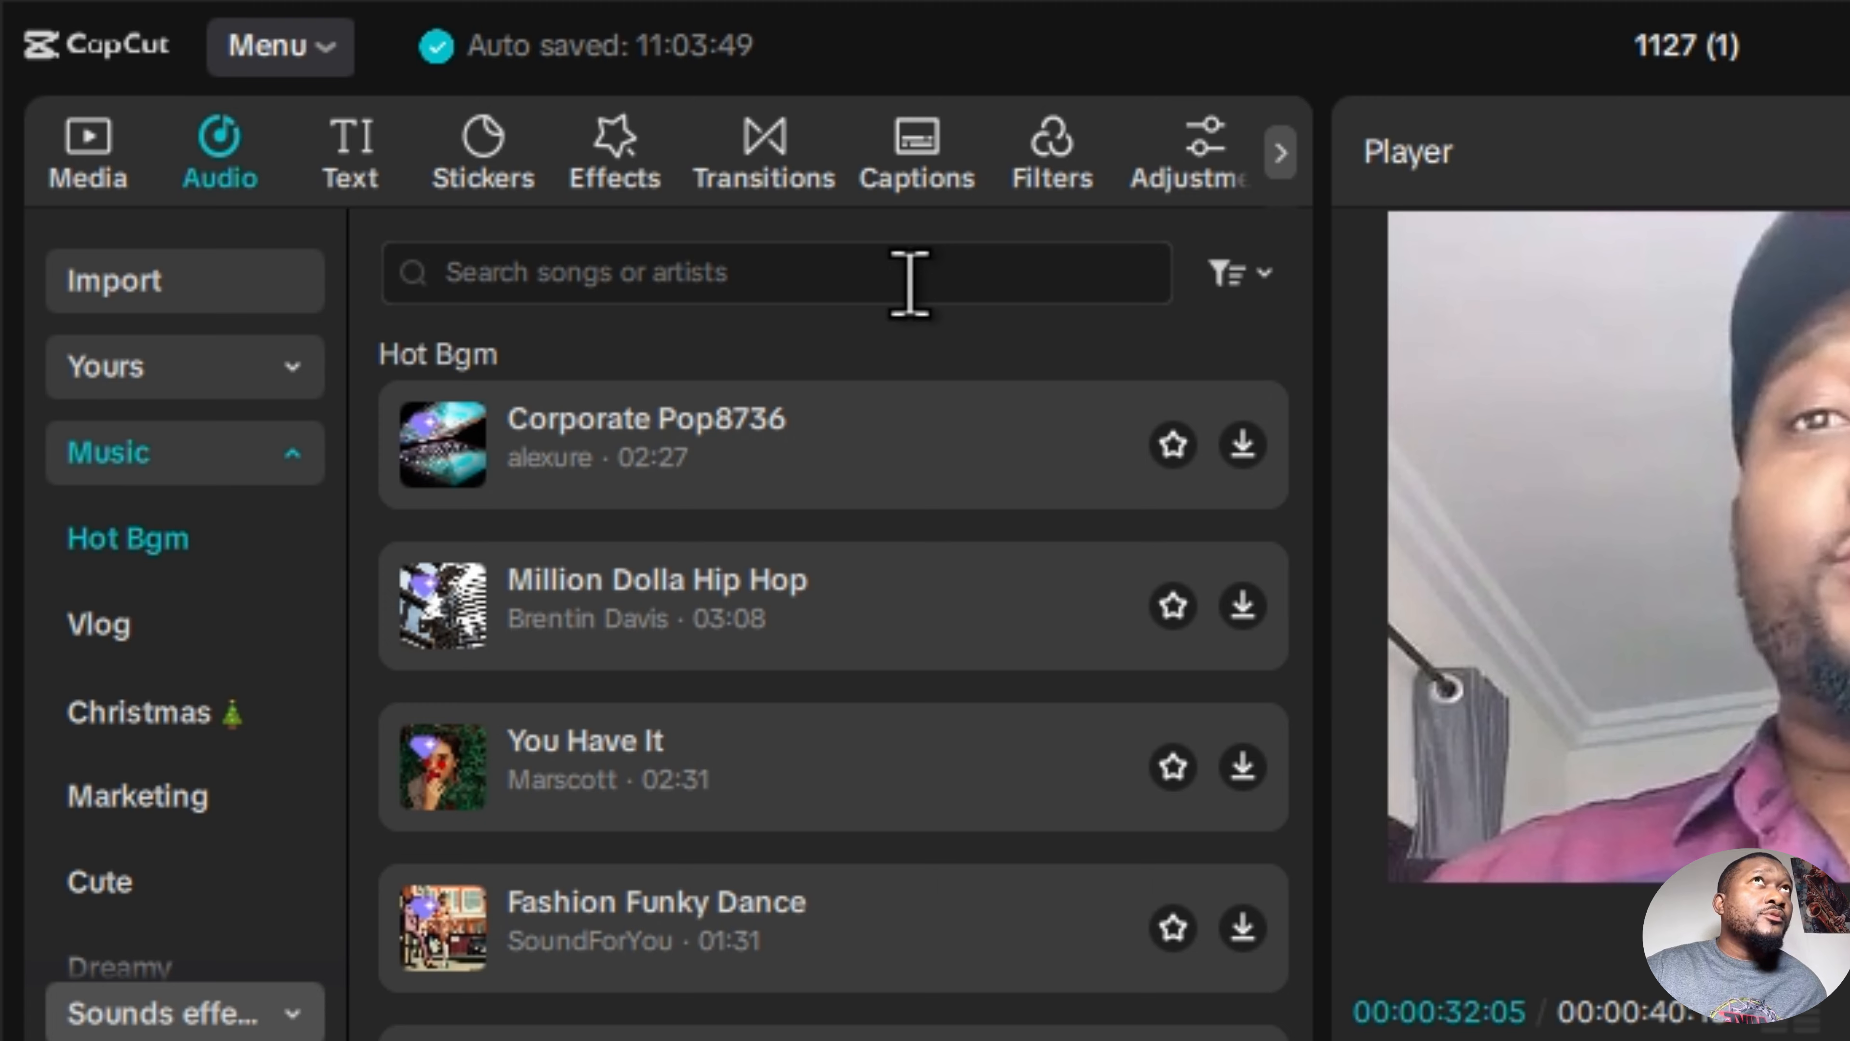
type("c")
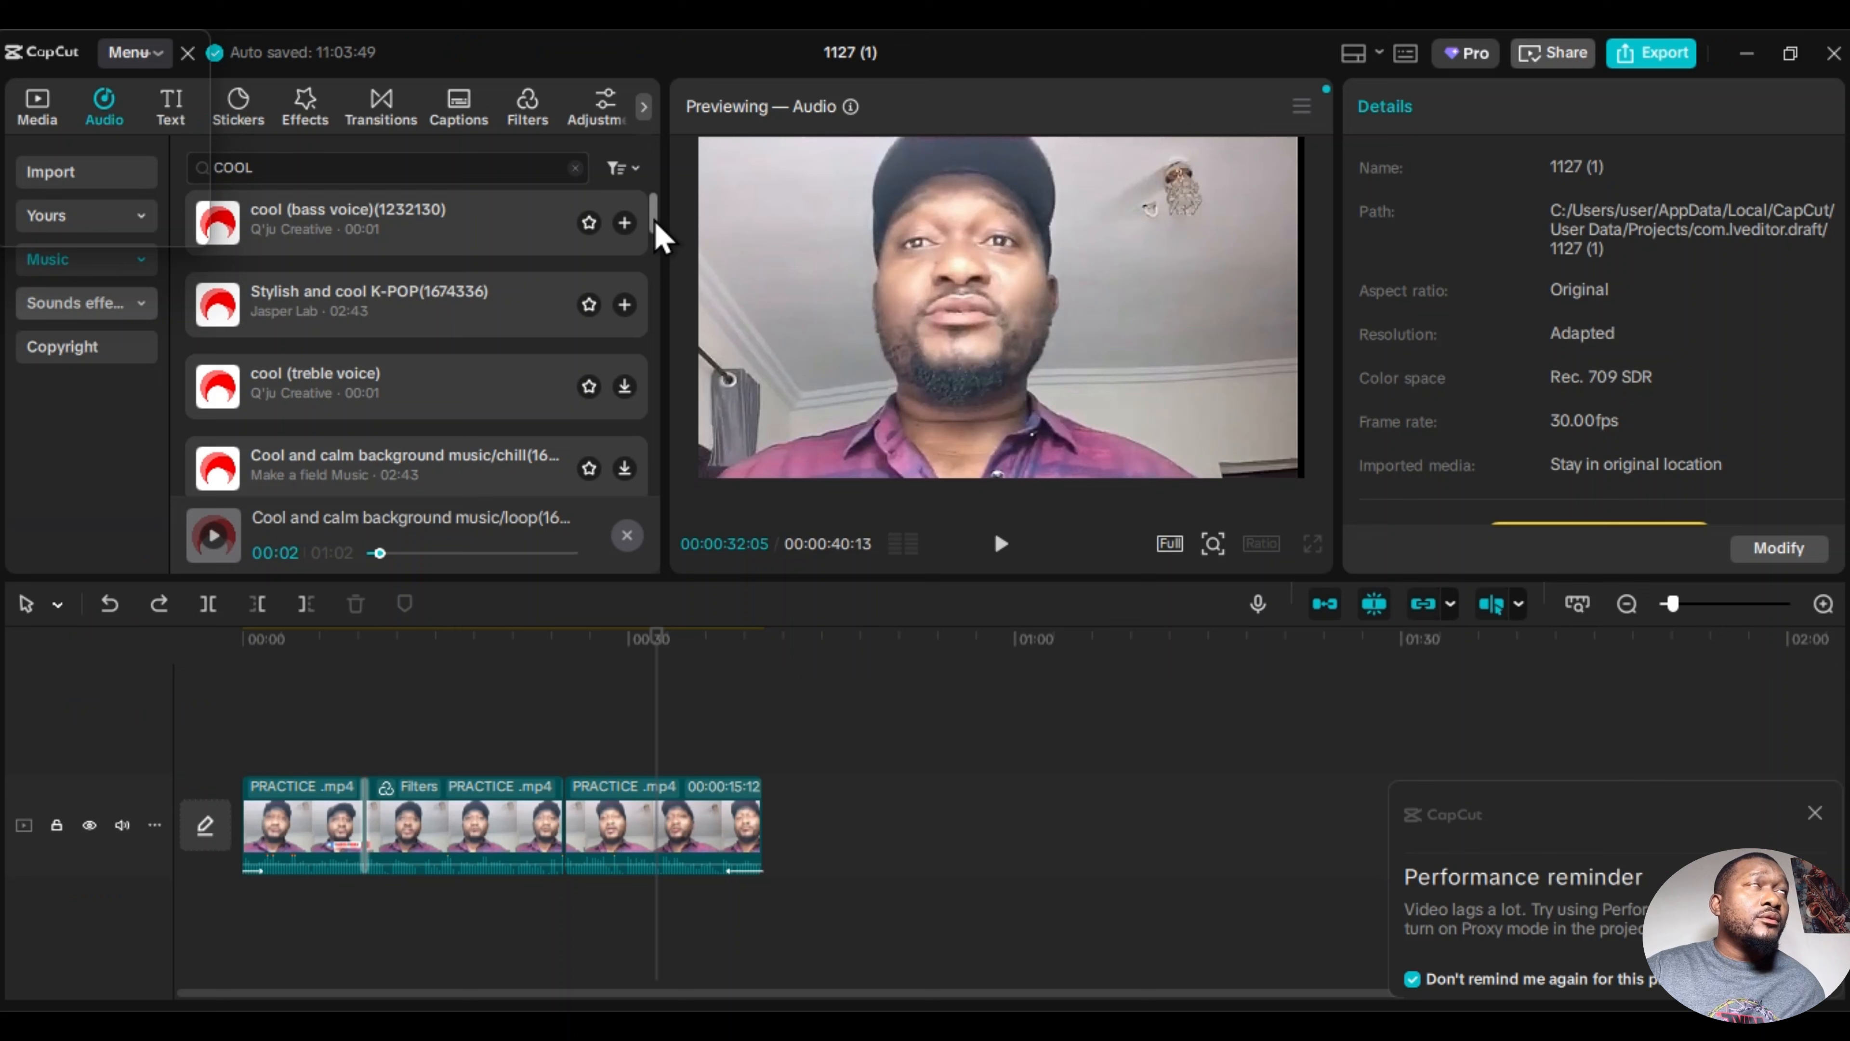
left_click_drag(656, 236, 678, 324)
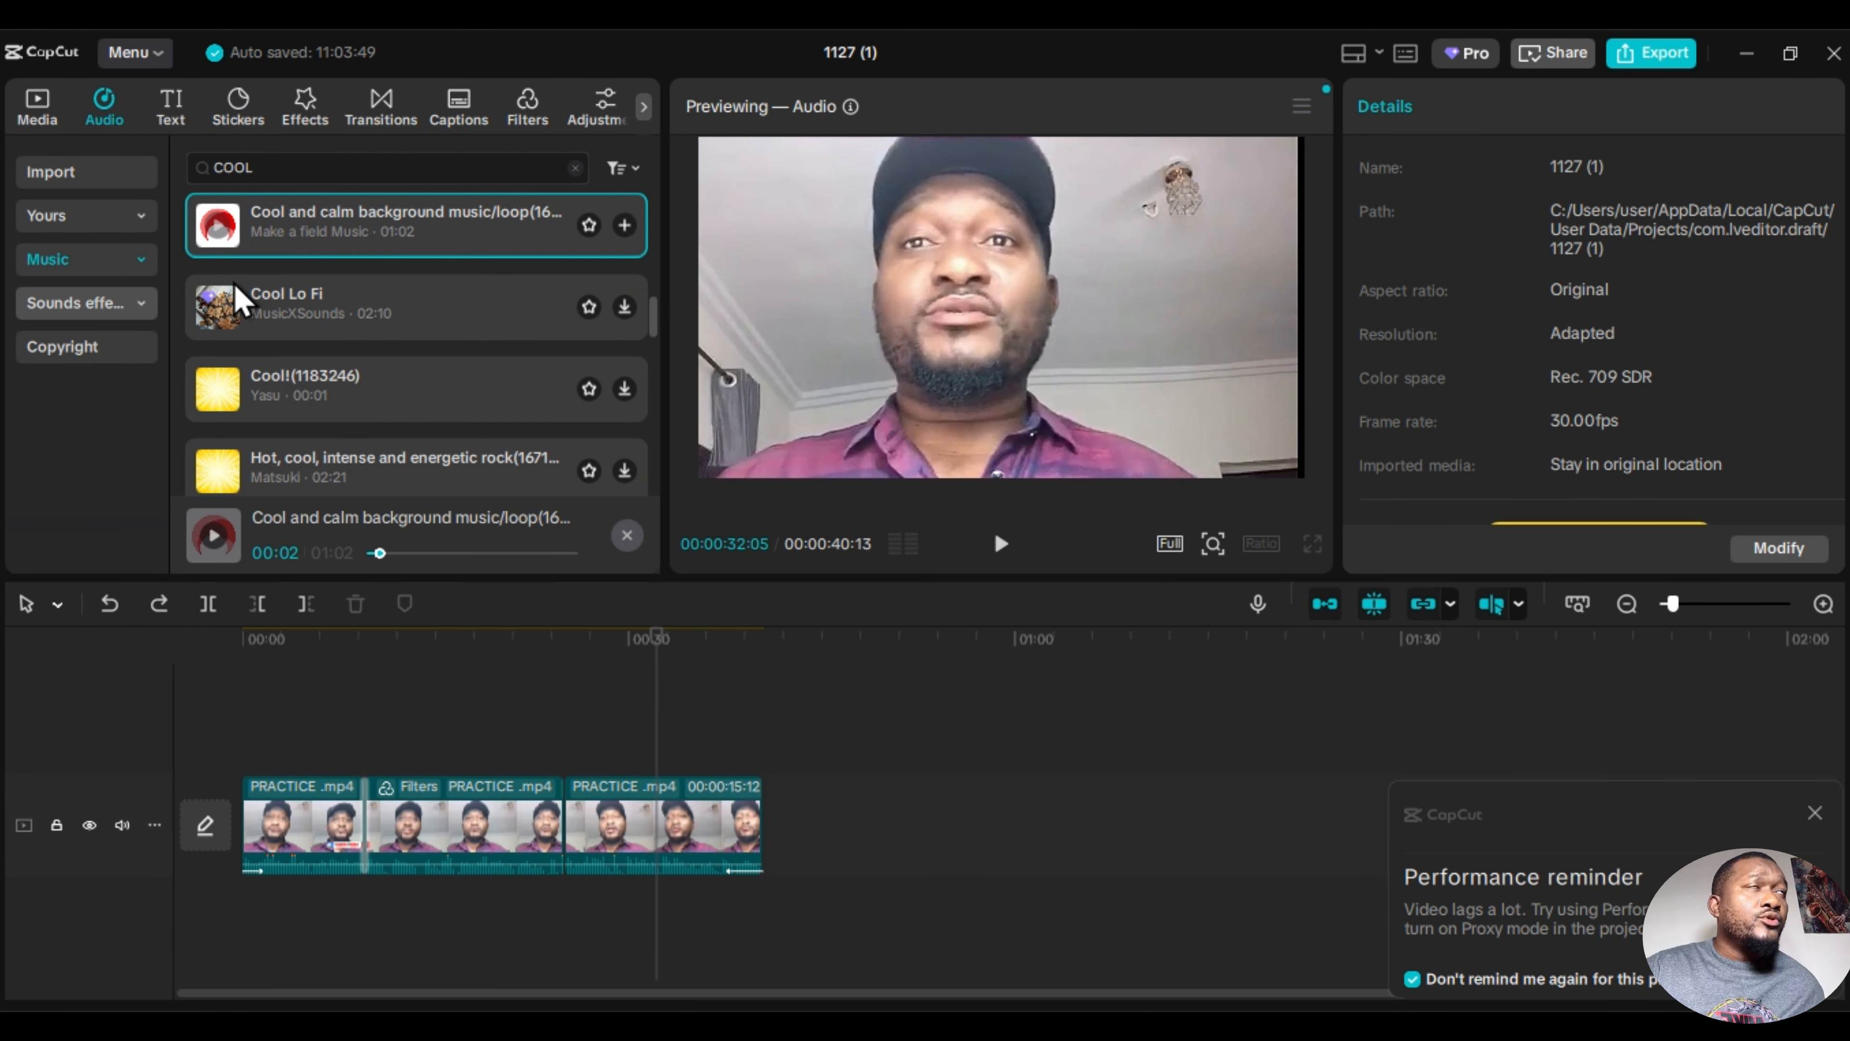
left_click(233, 240)
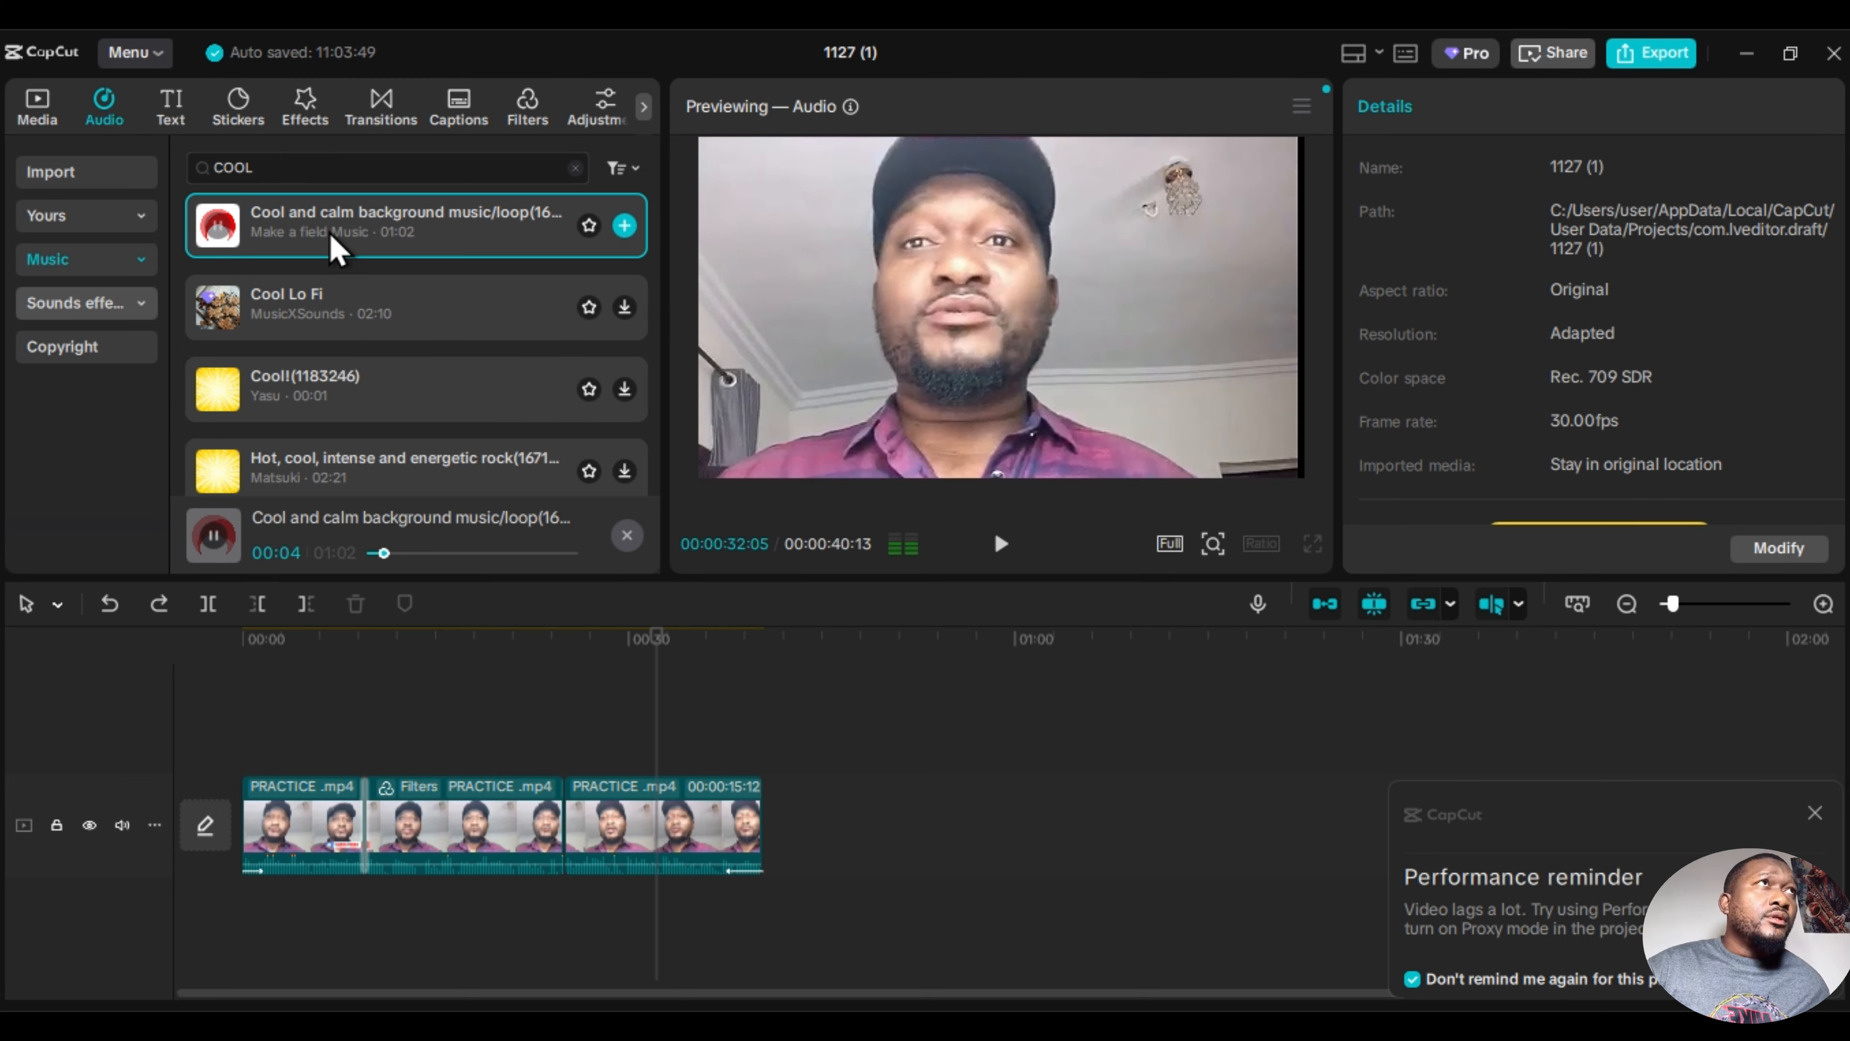
Place the "Cool and calm background music/loop" track beneath the video from its start, lower its volume to about -11.2 dB and play the mix.
scroll(509, 306, "up", 1)
left_click_drag(533, 299, 240, 944)
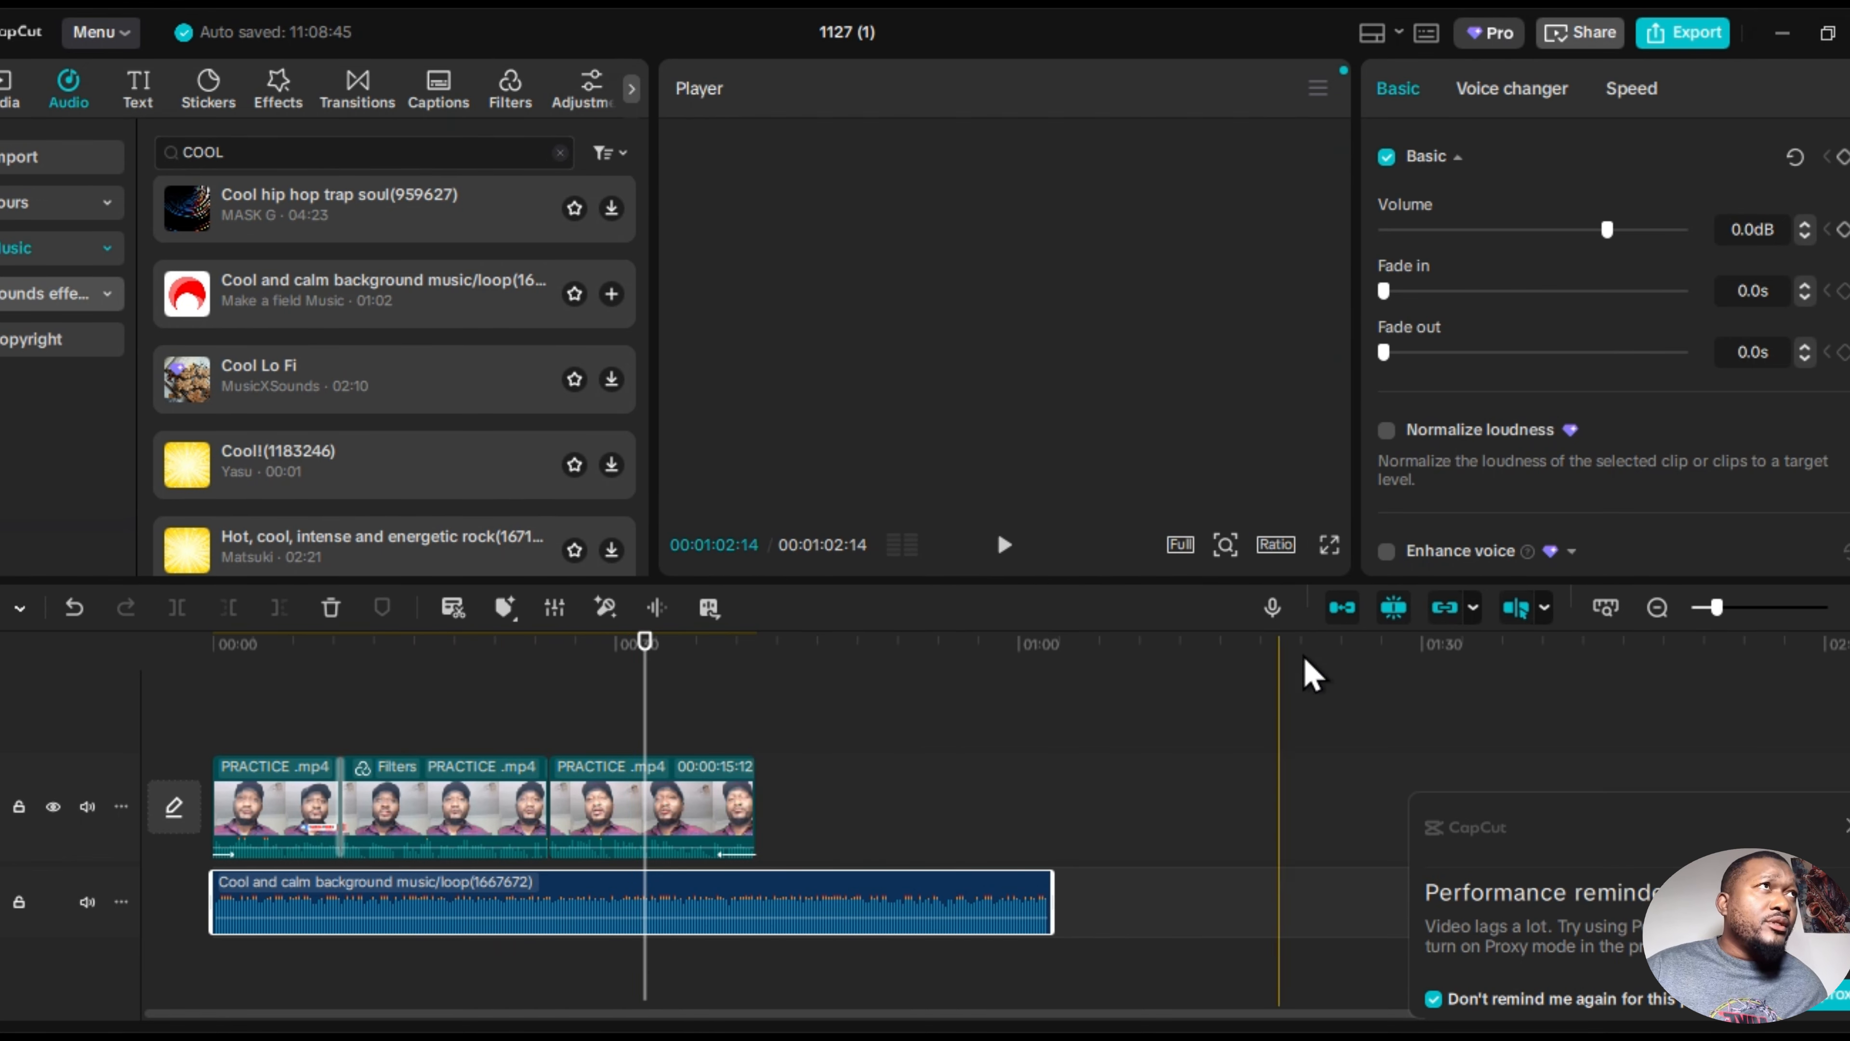
left_click_drag(1607, 230, 1580, 232)
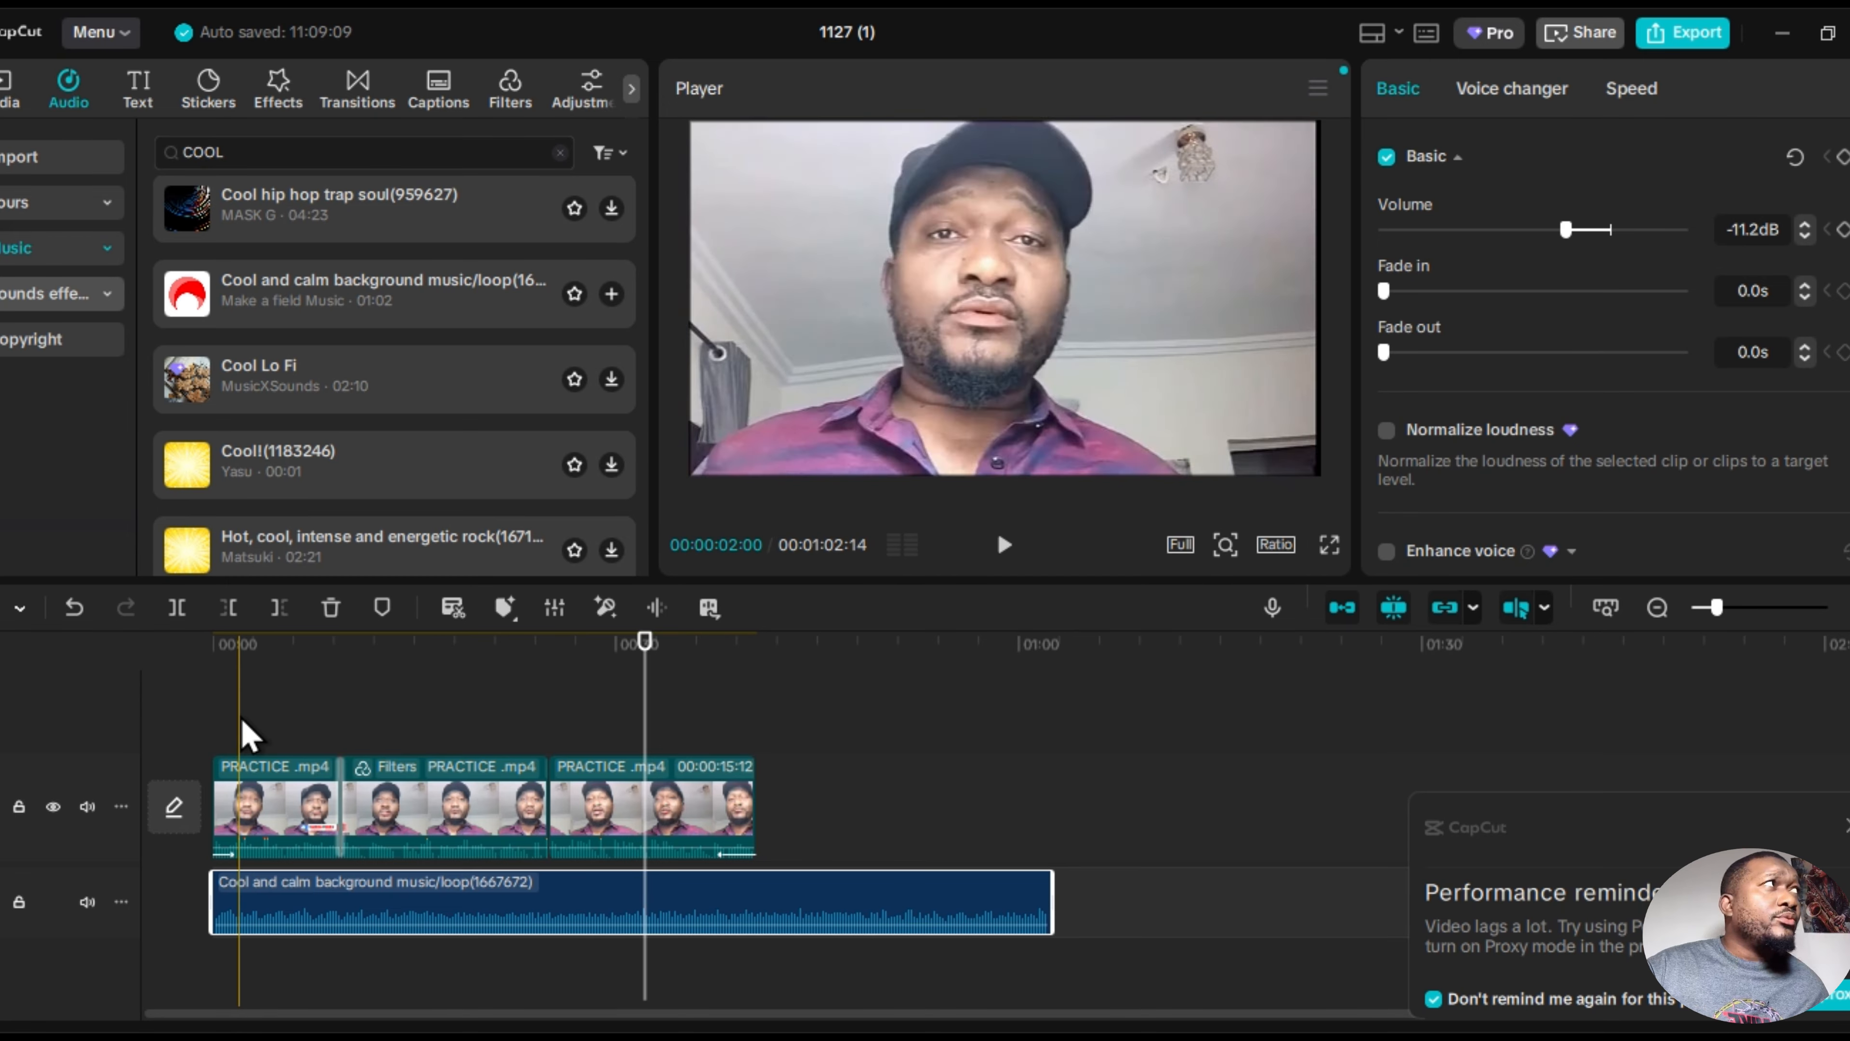
left_click(245, 719)
left_click(1004, 545)
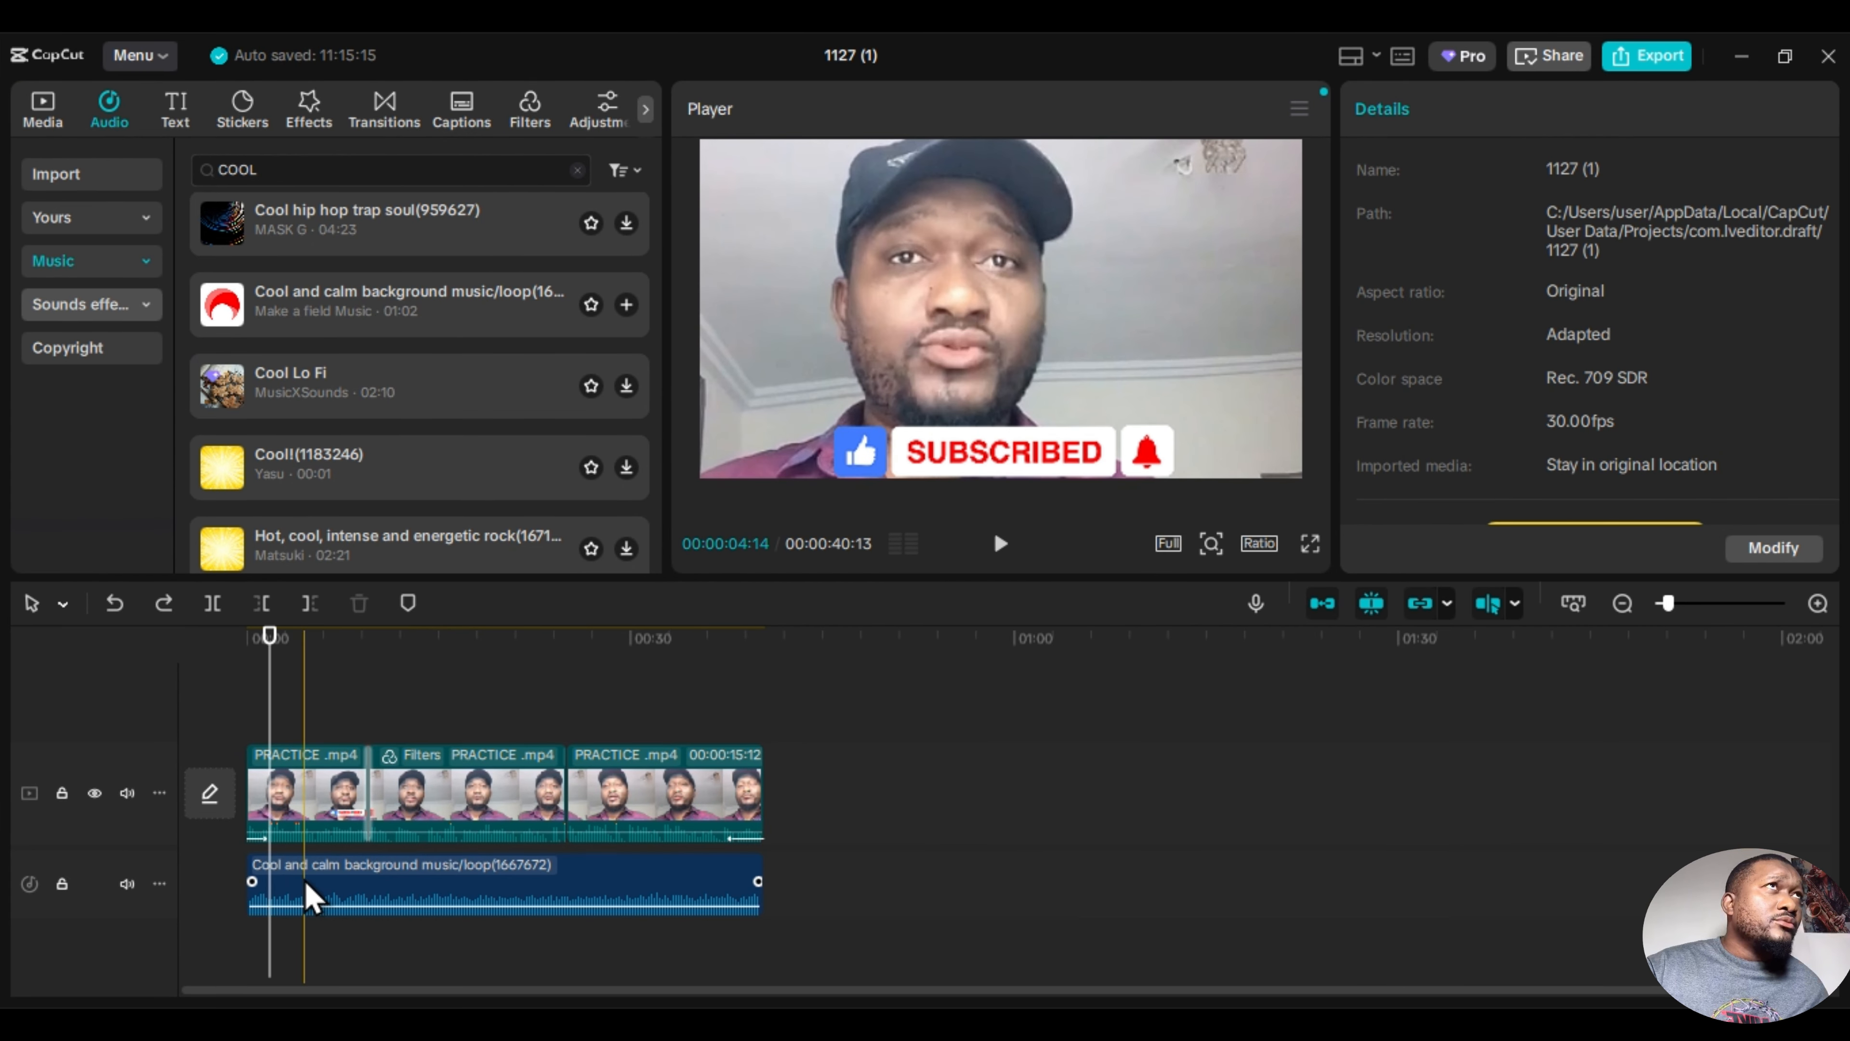
Keyframe the music's volume at -12.8 dB at 00:00:02:04 and at -23.4 dB at 00:00:03:02.
left_click(299, 889)
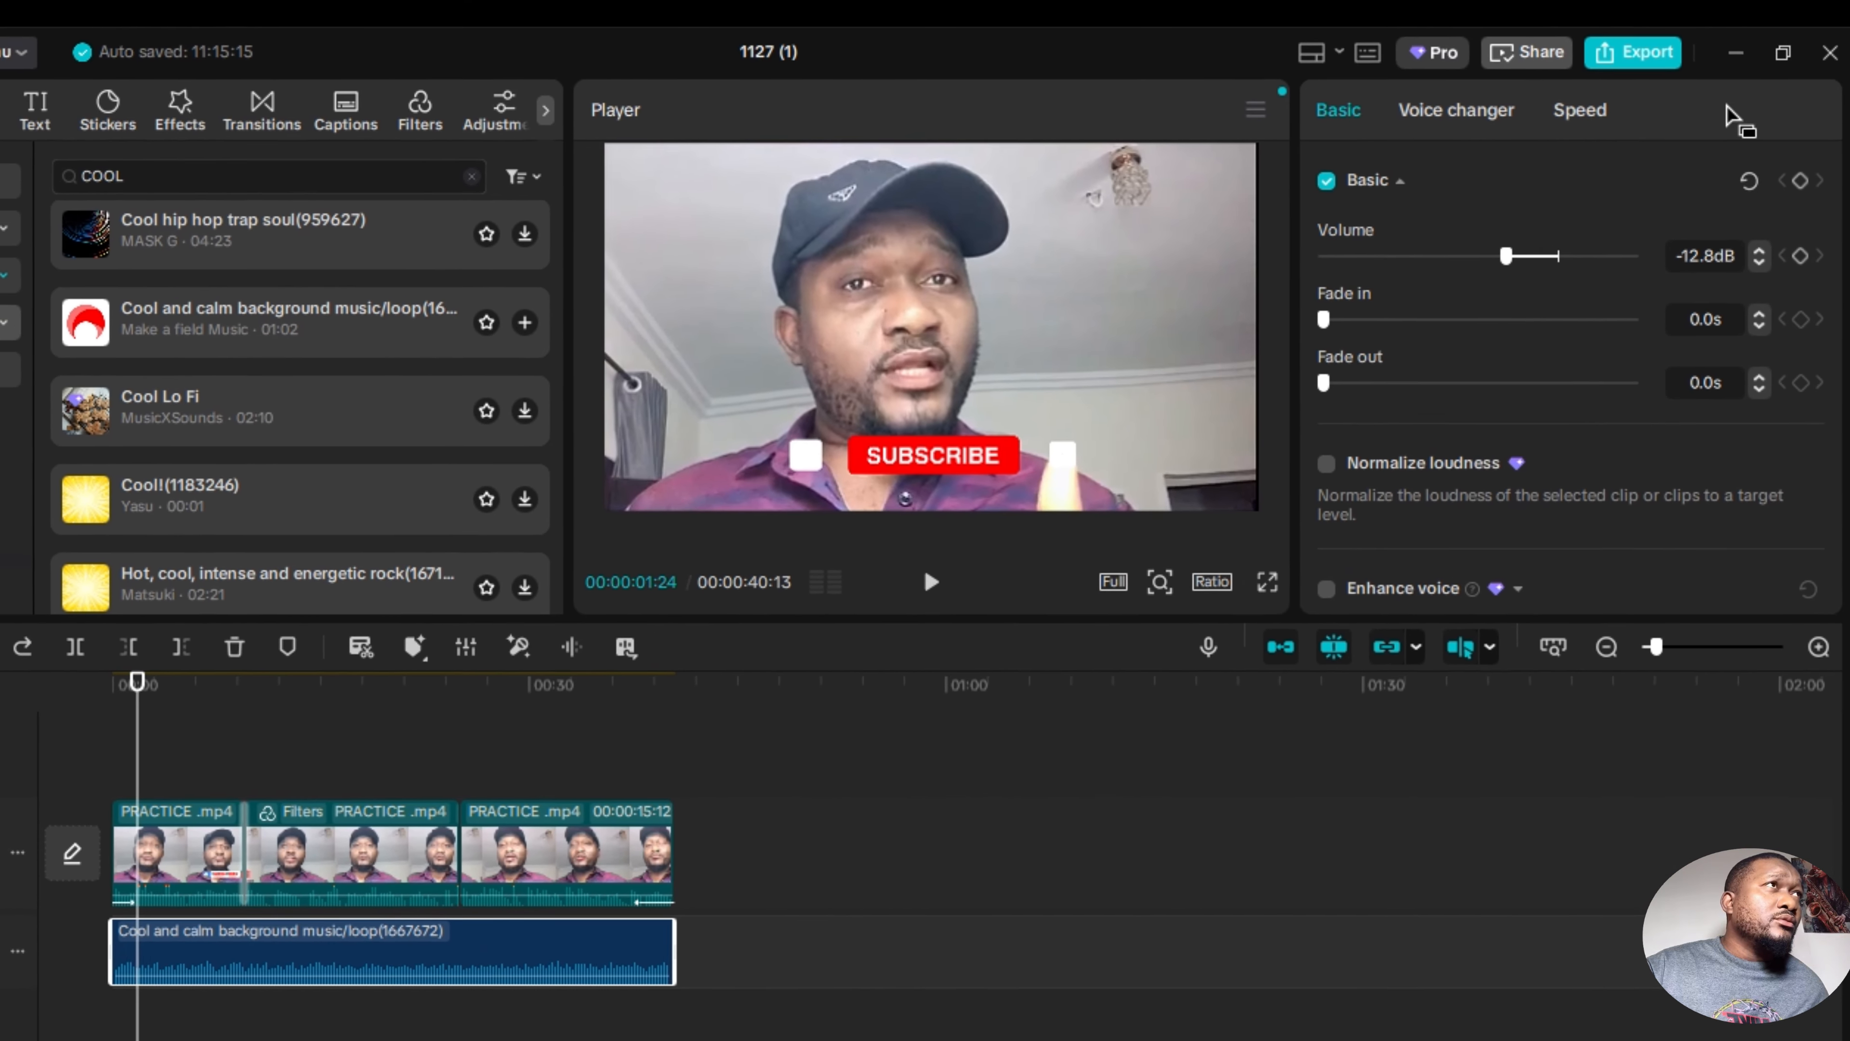
left_click(1801, 185)
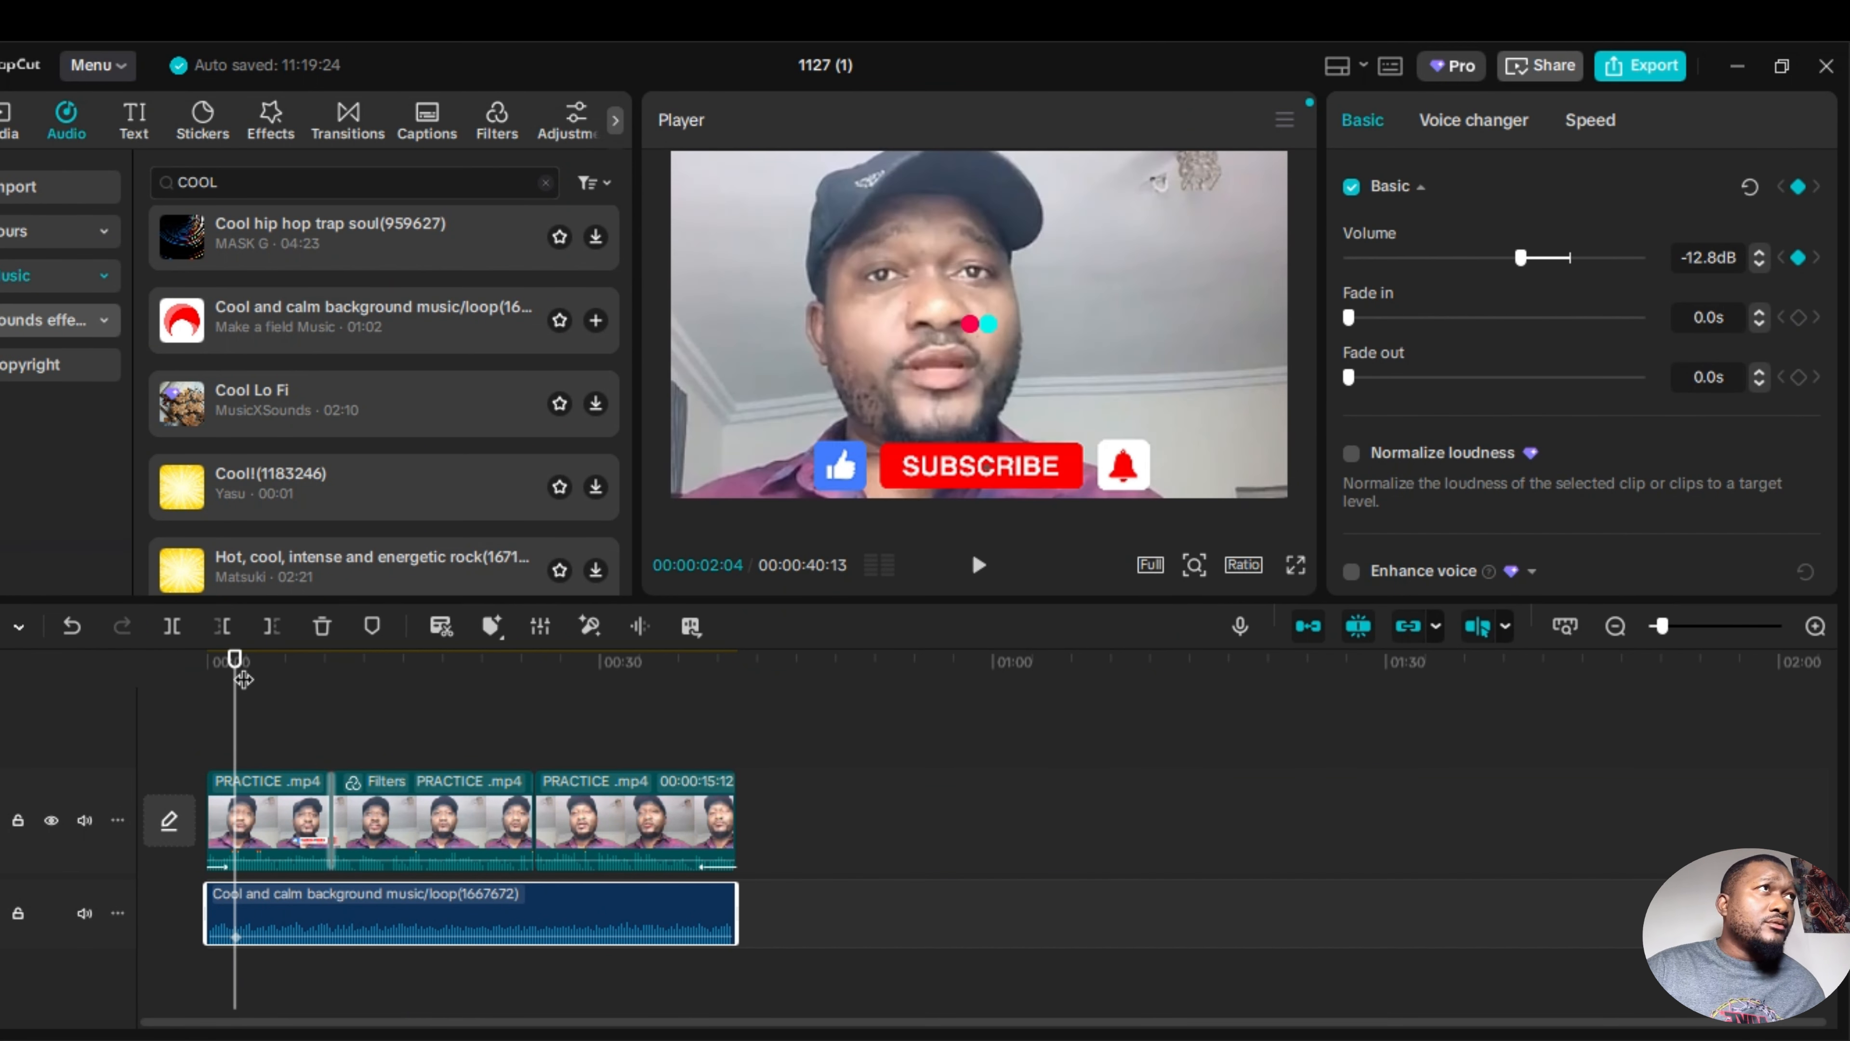
left_click_drag(236, 659, 247, 659)
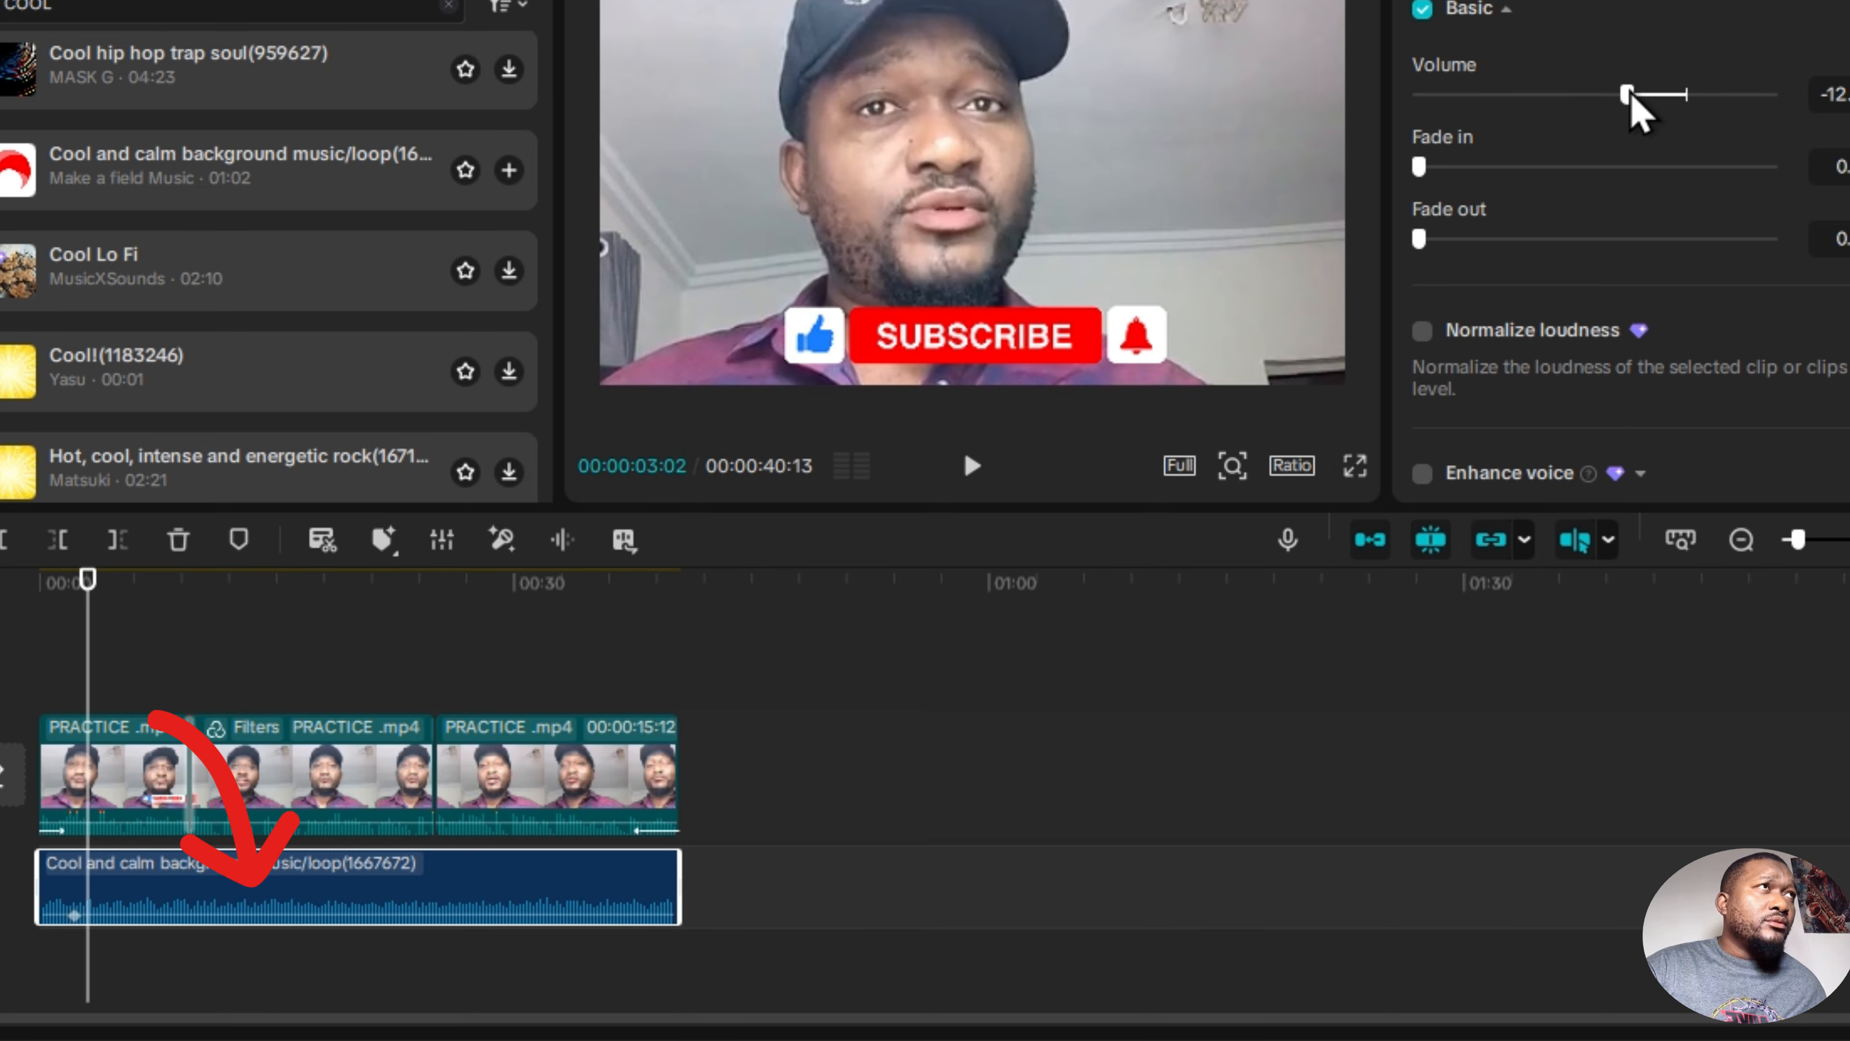
left_click_drag(1630, 95, 1596, 93)
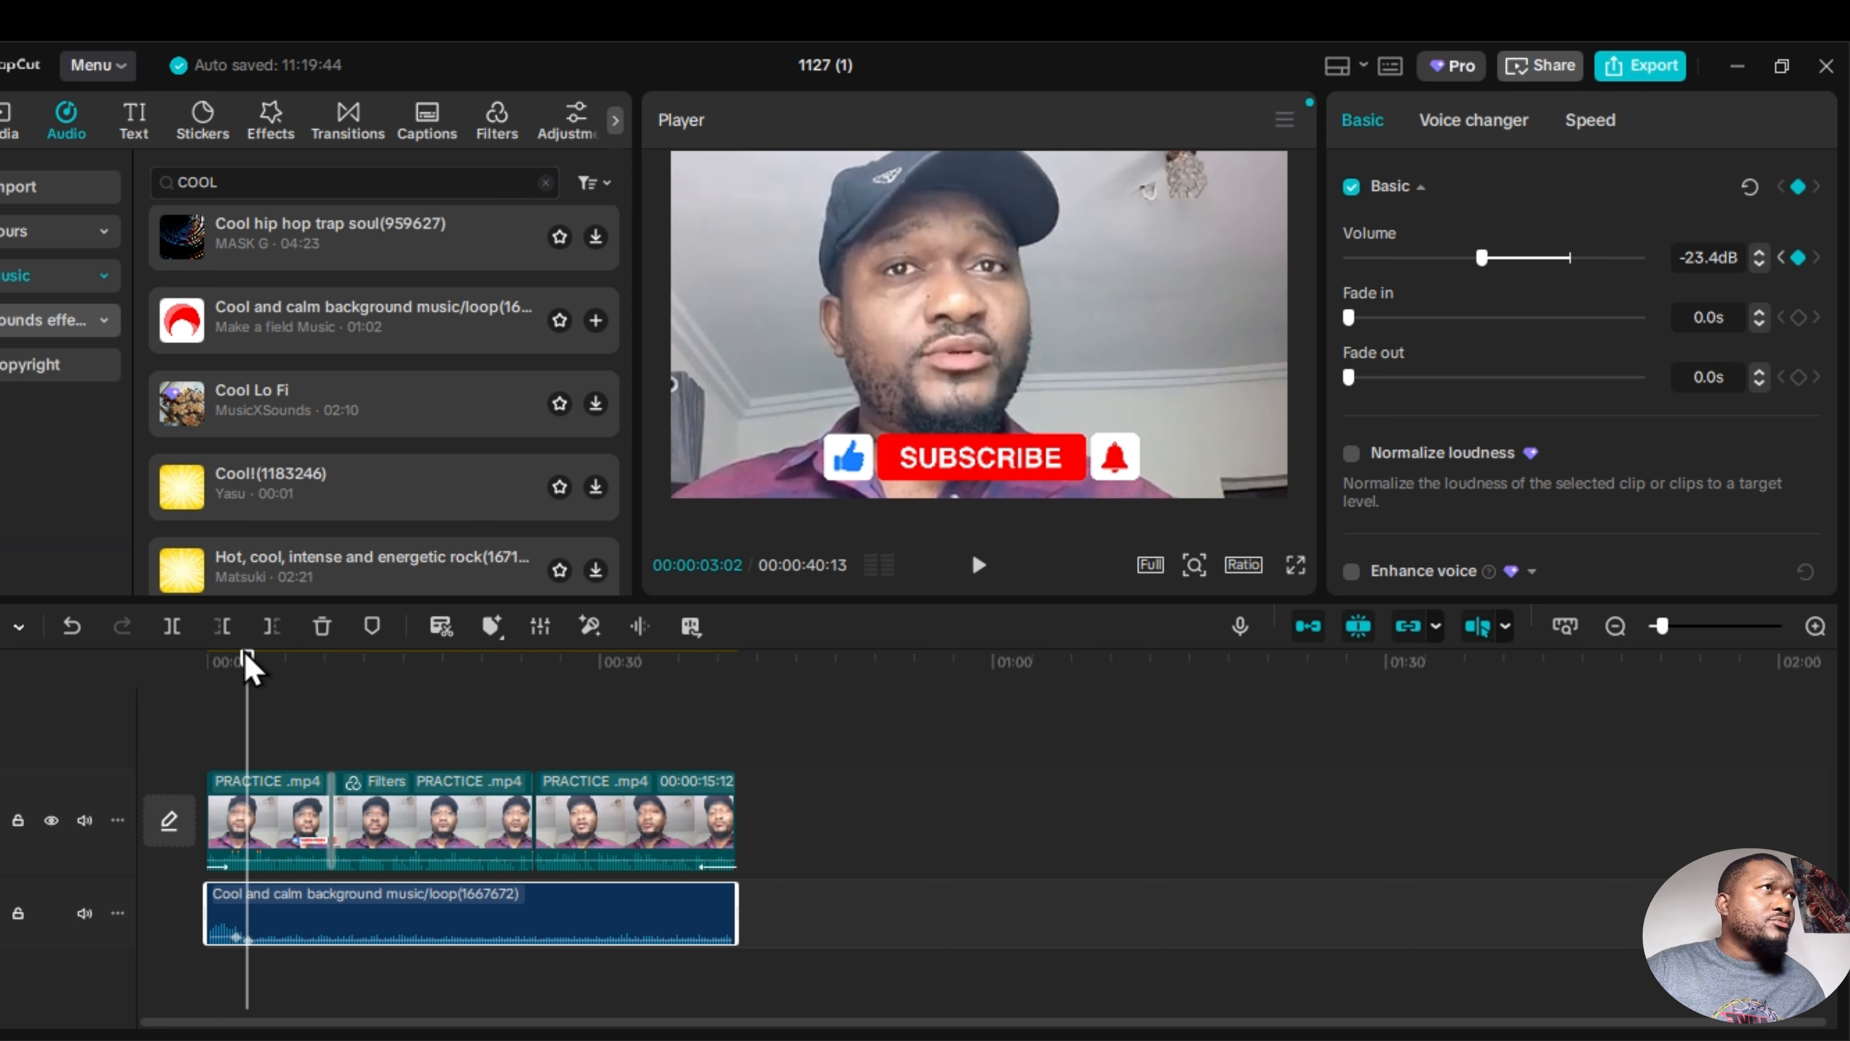
Add music volume keyframes of -17.0 dB at 00:00:09:02 and -7.8 dB about a second further on, and play from the start.
left_click_drag(248, 663, 320, 691)
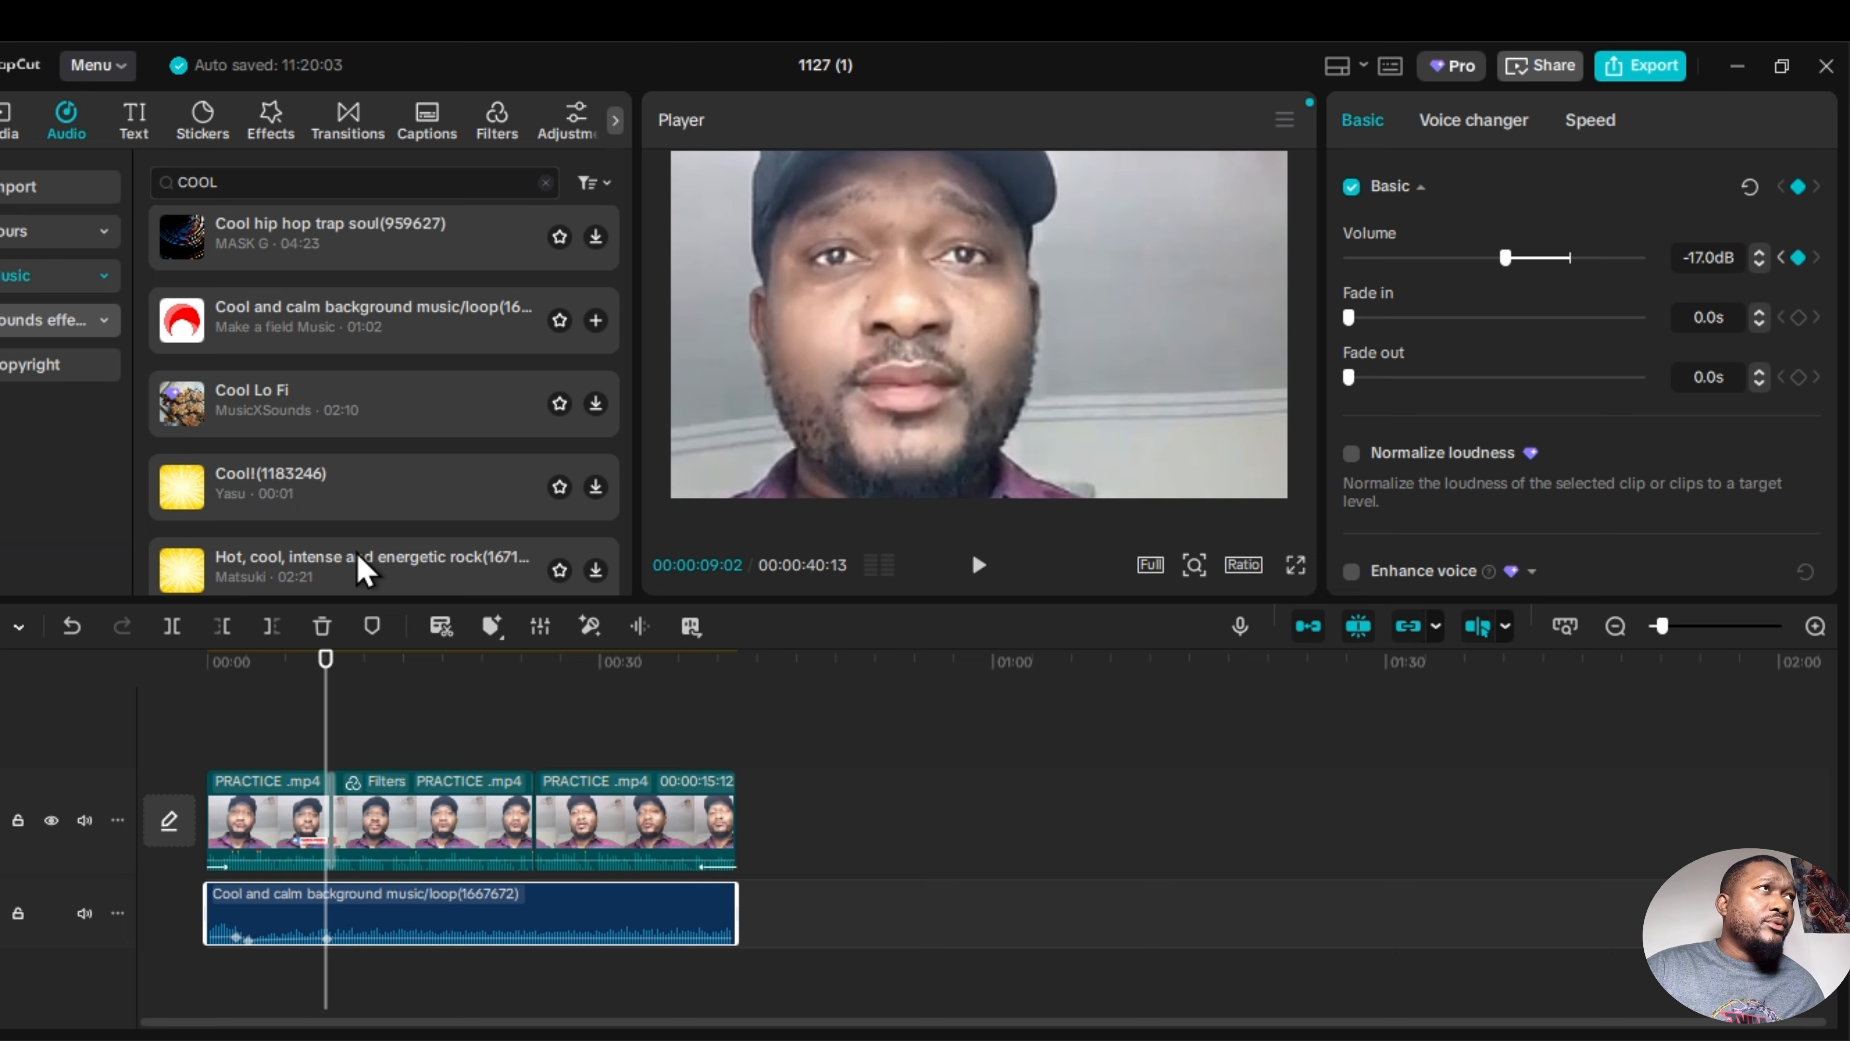
left_click_drag(329, 663, 338, 663)
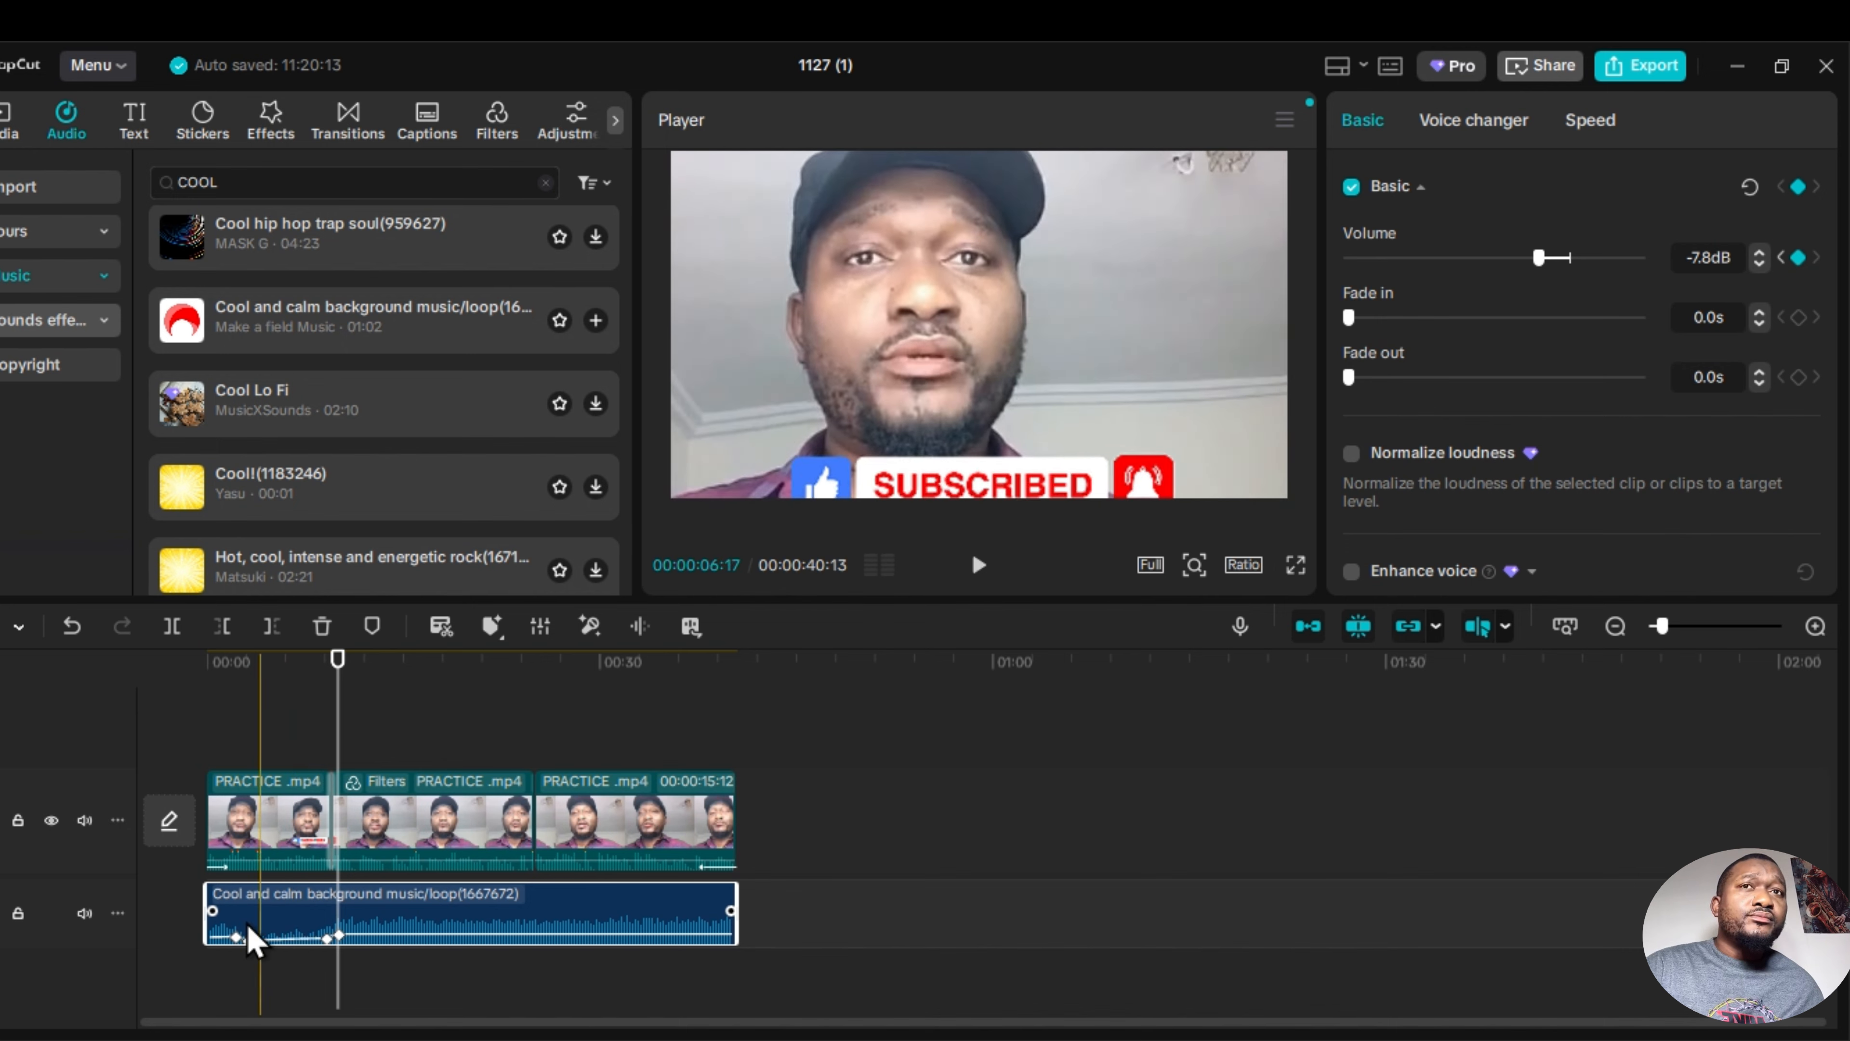
left_click(221, 739)
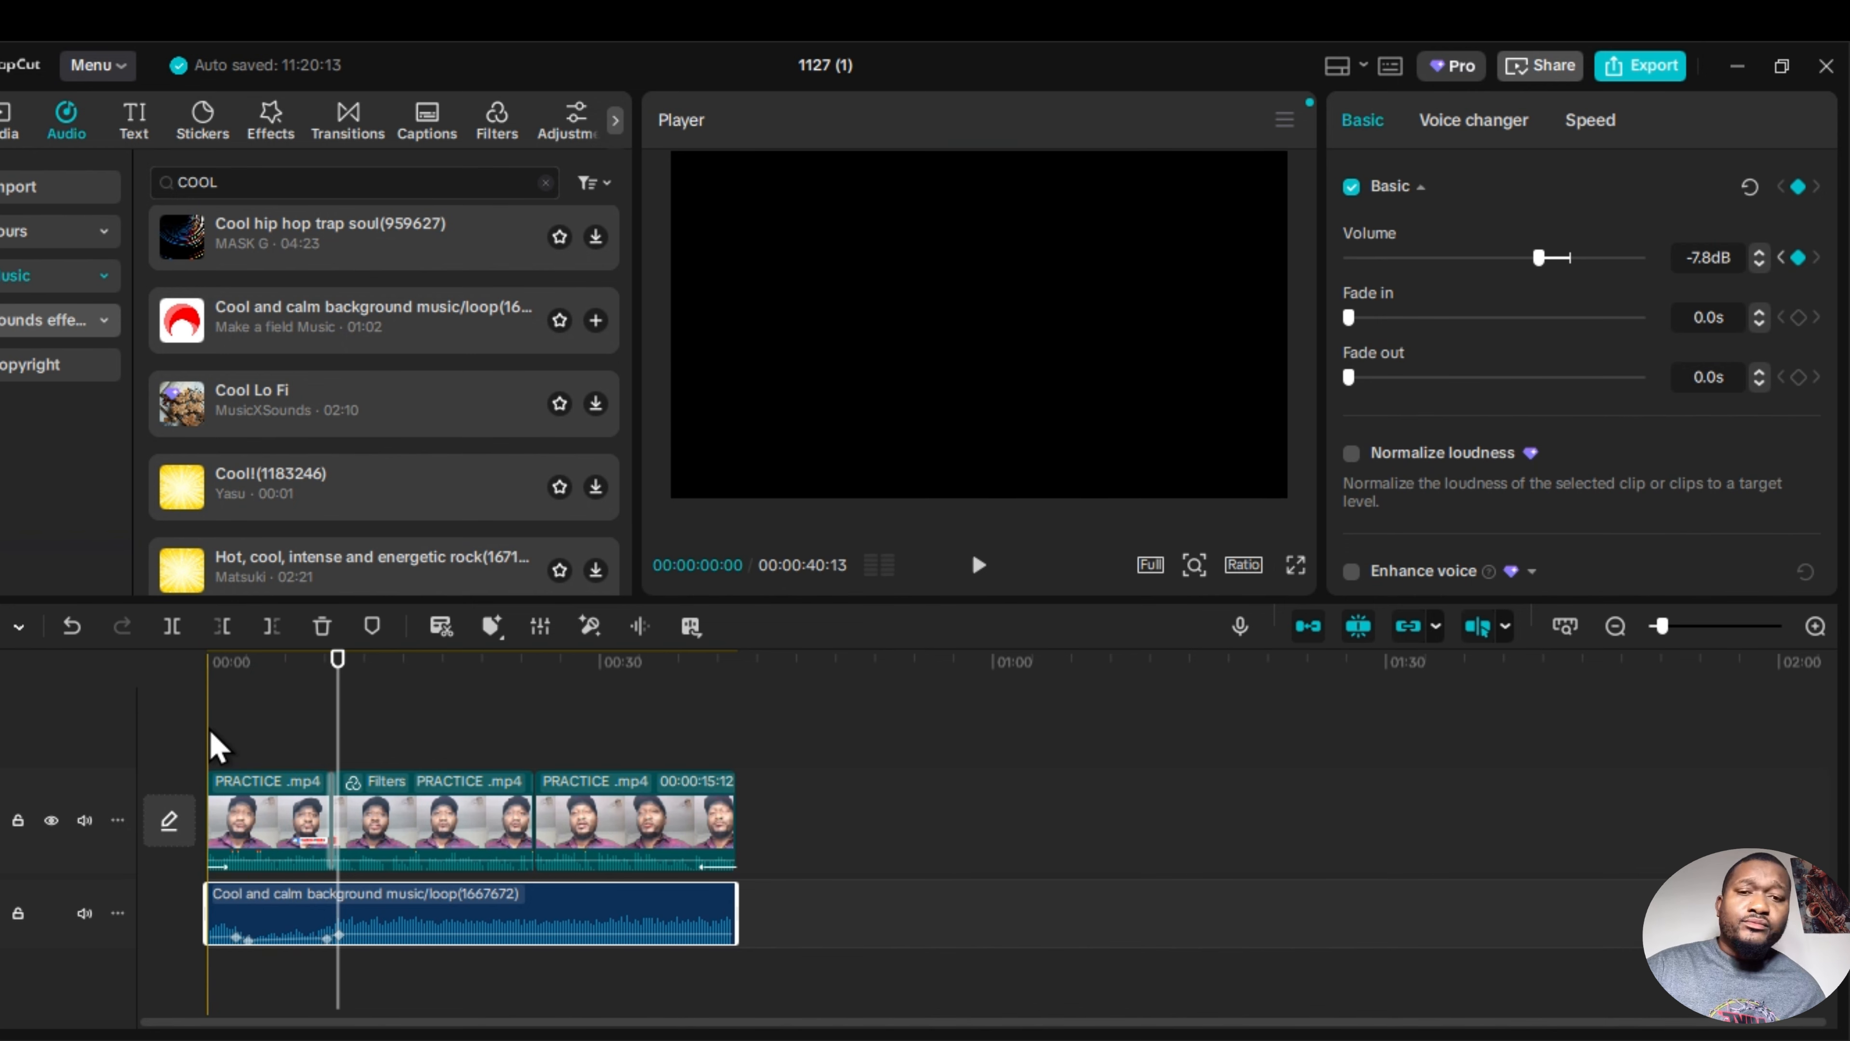
left_click(978, 566)
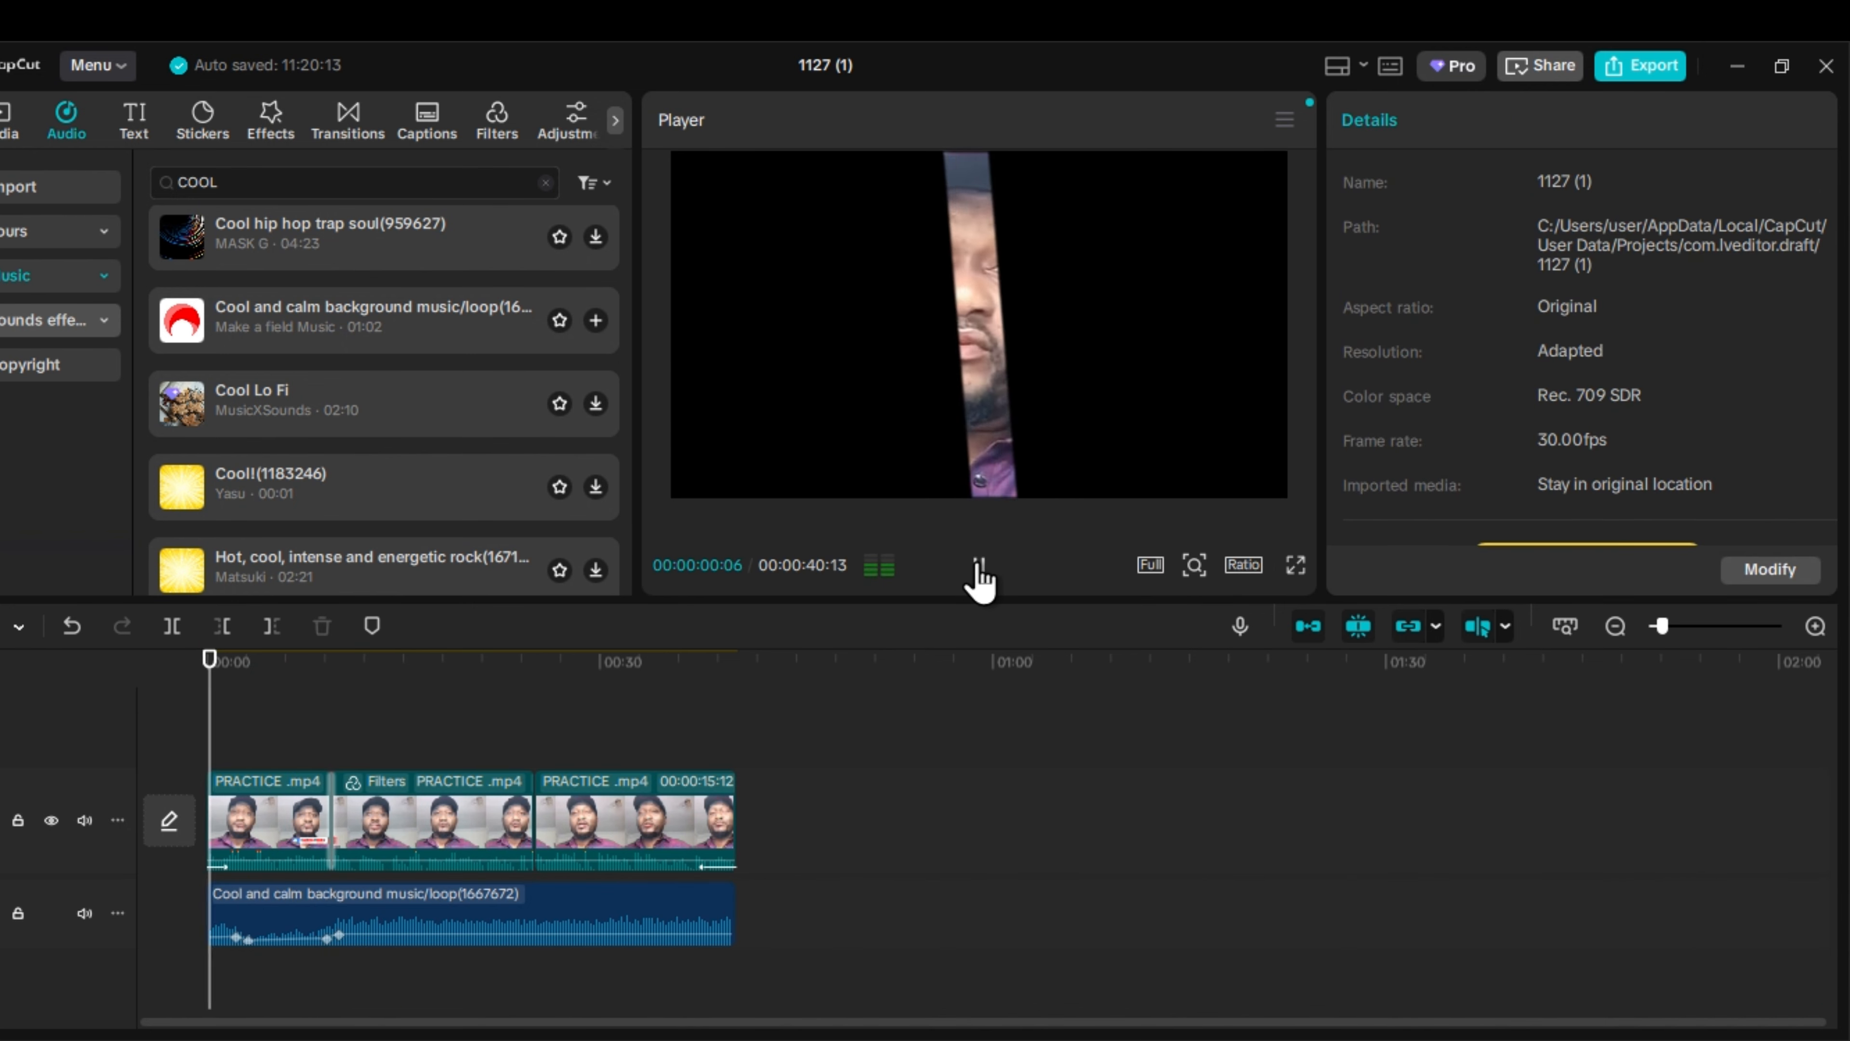
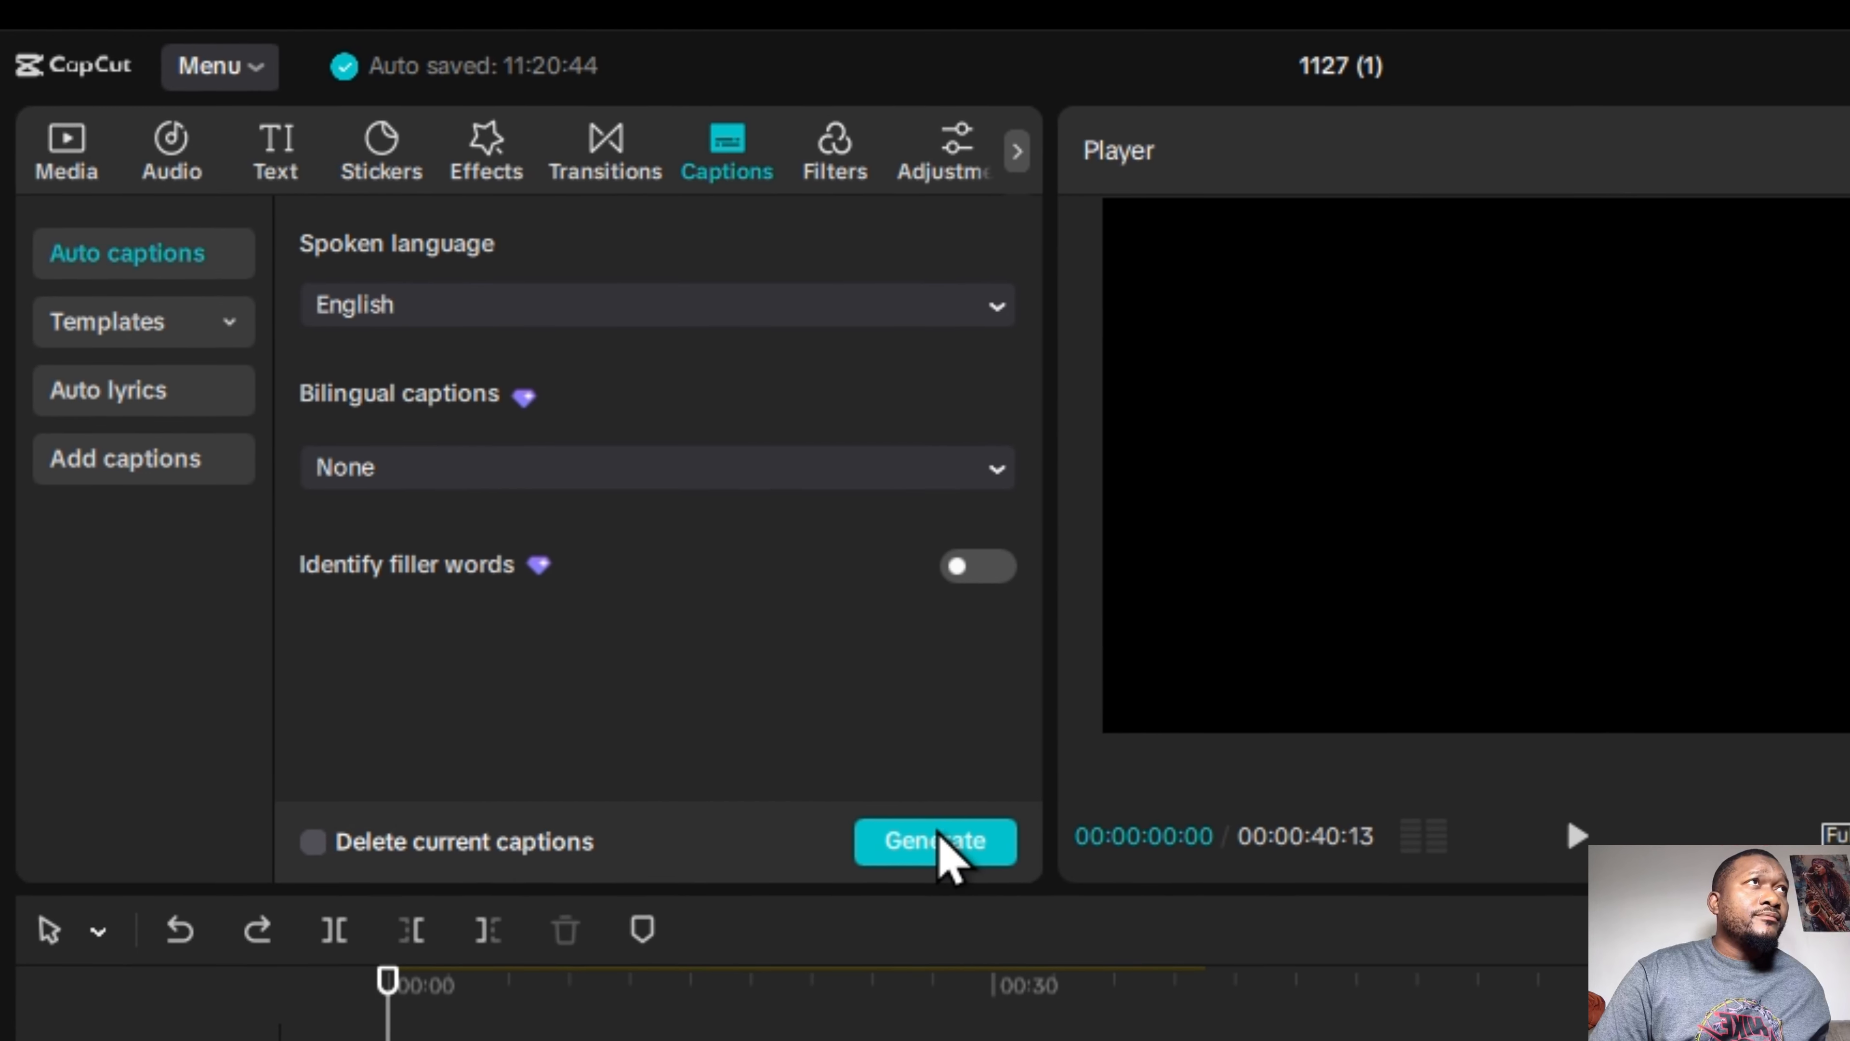
Generate English auto captions without bilingual captions and play the first seconds of the captioned video.
left_click(901, 814)
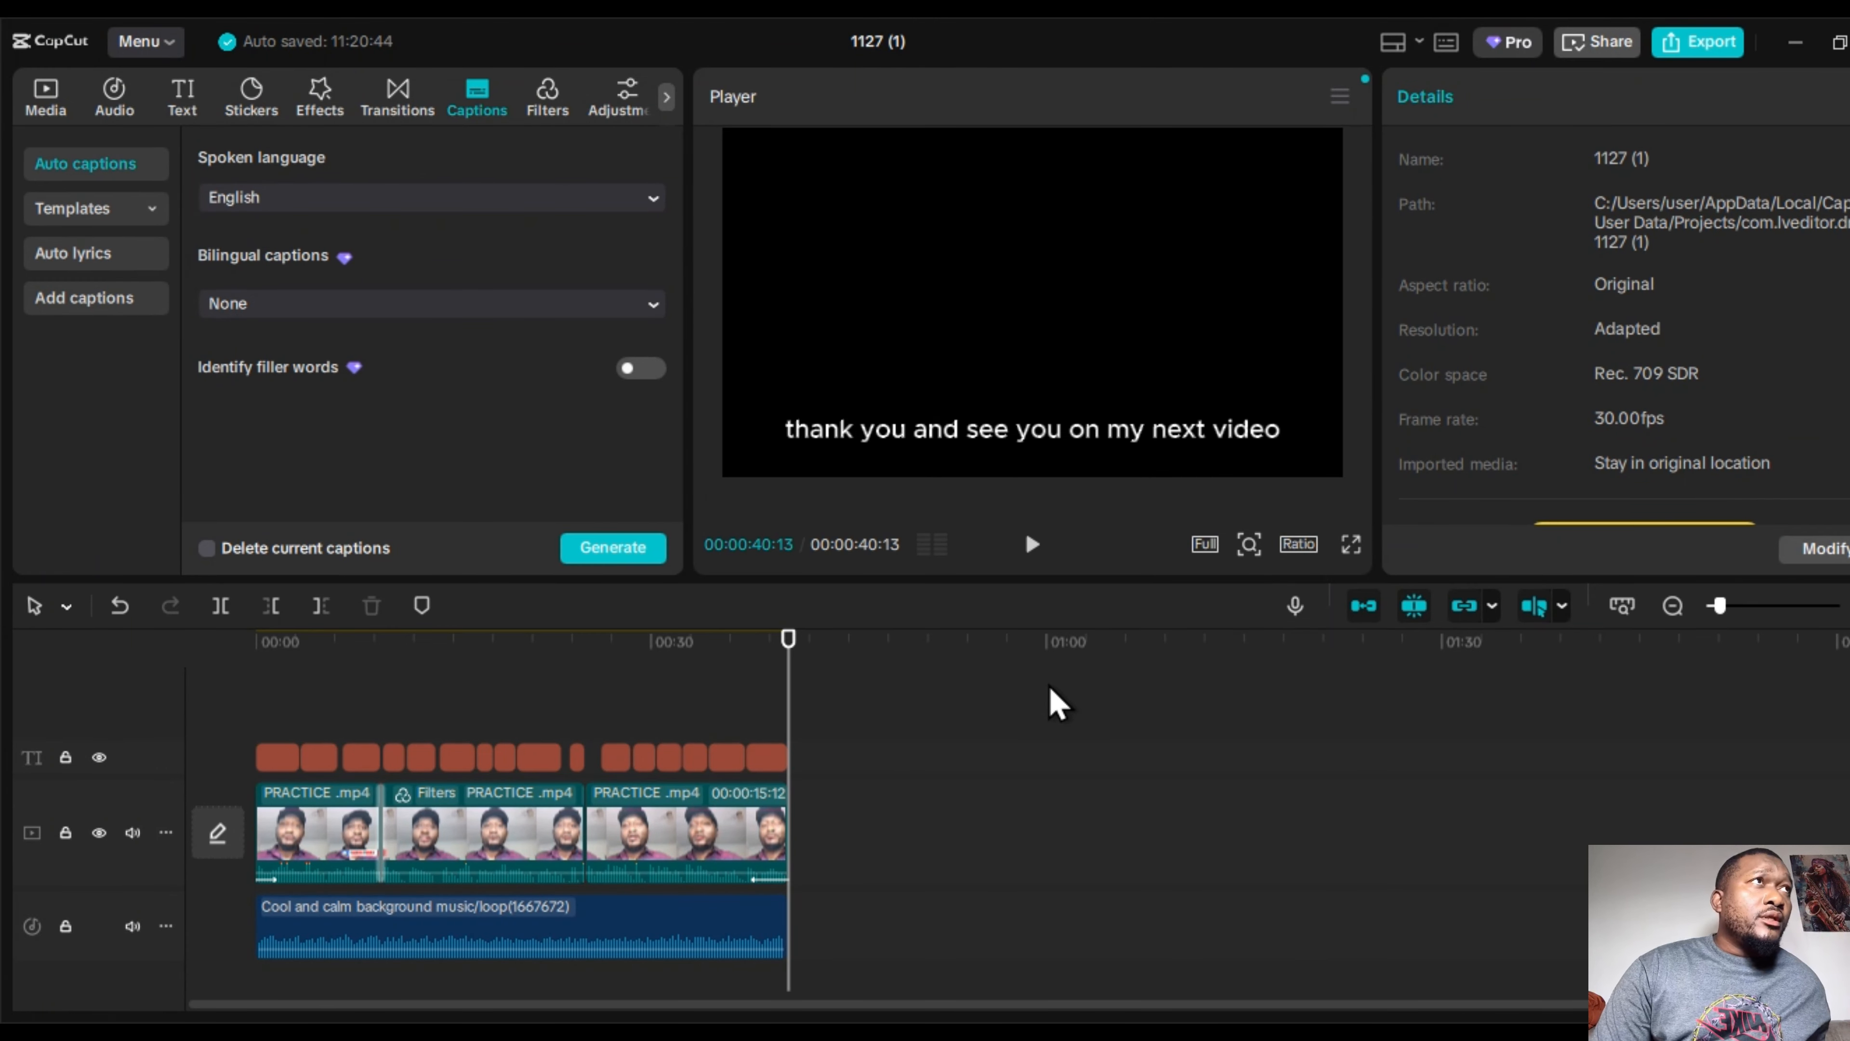
left_click(1032, 544)
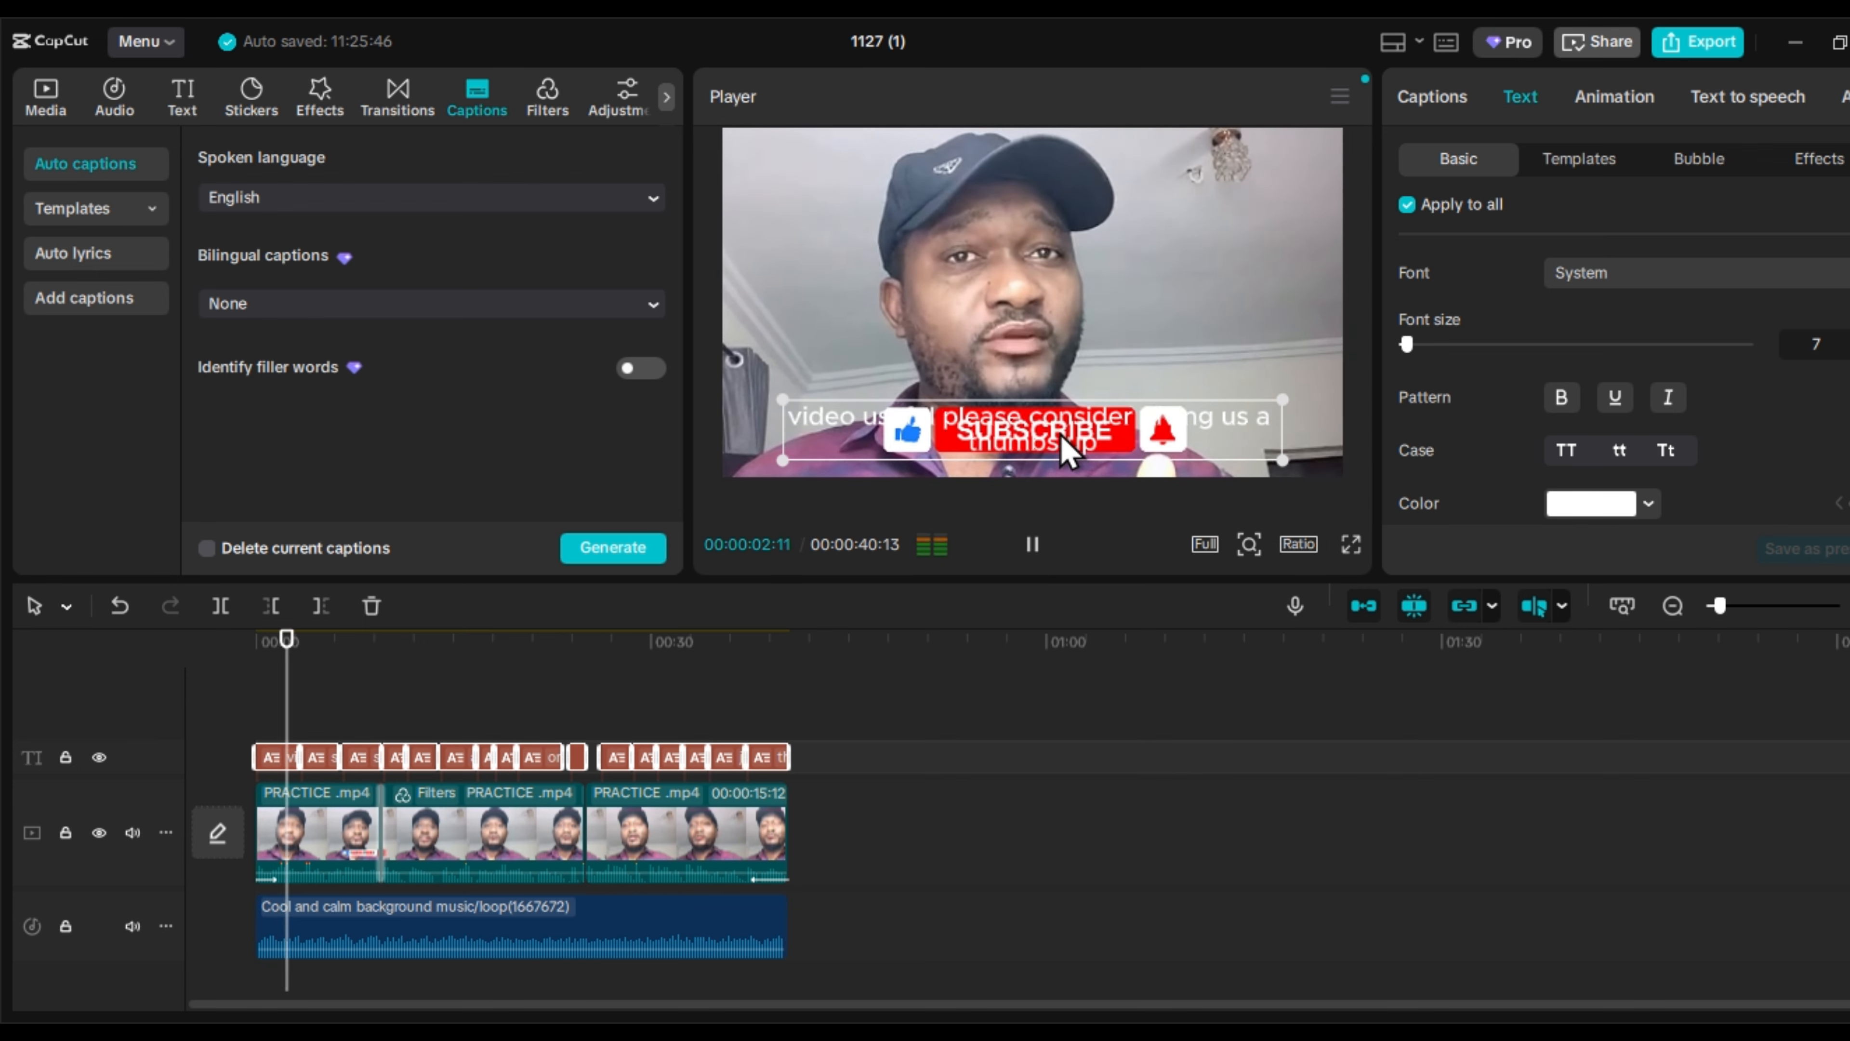
left_click(1035, 545)
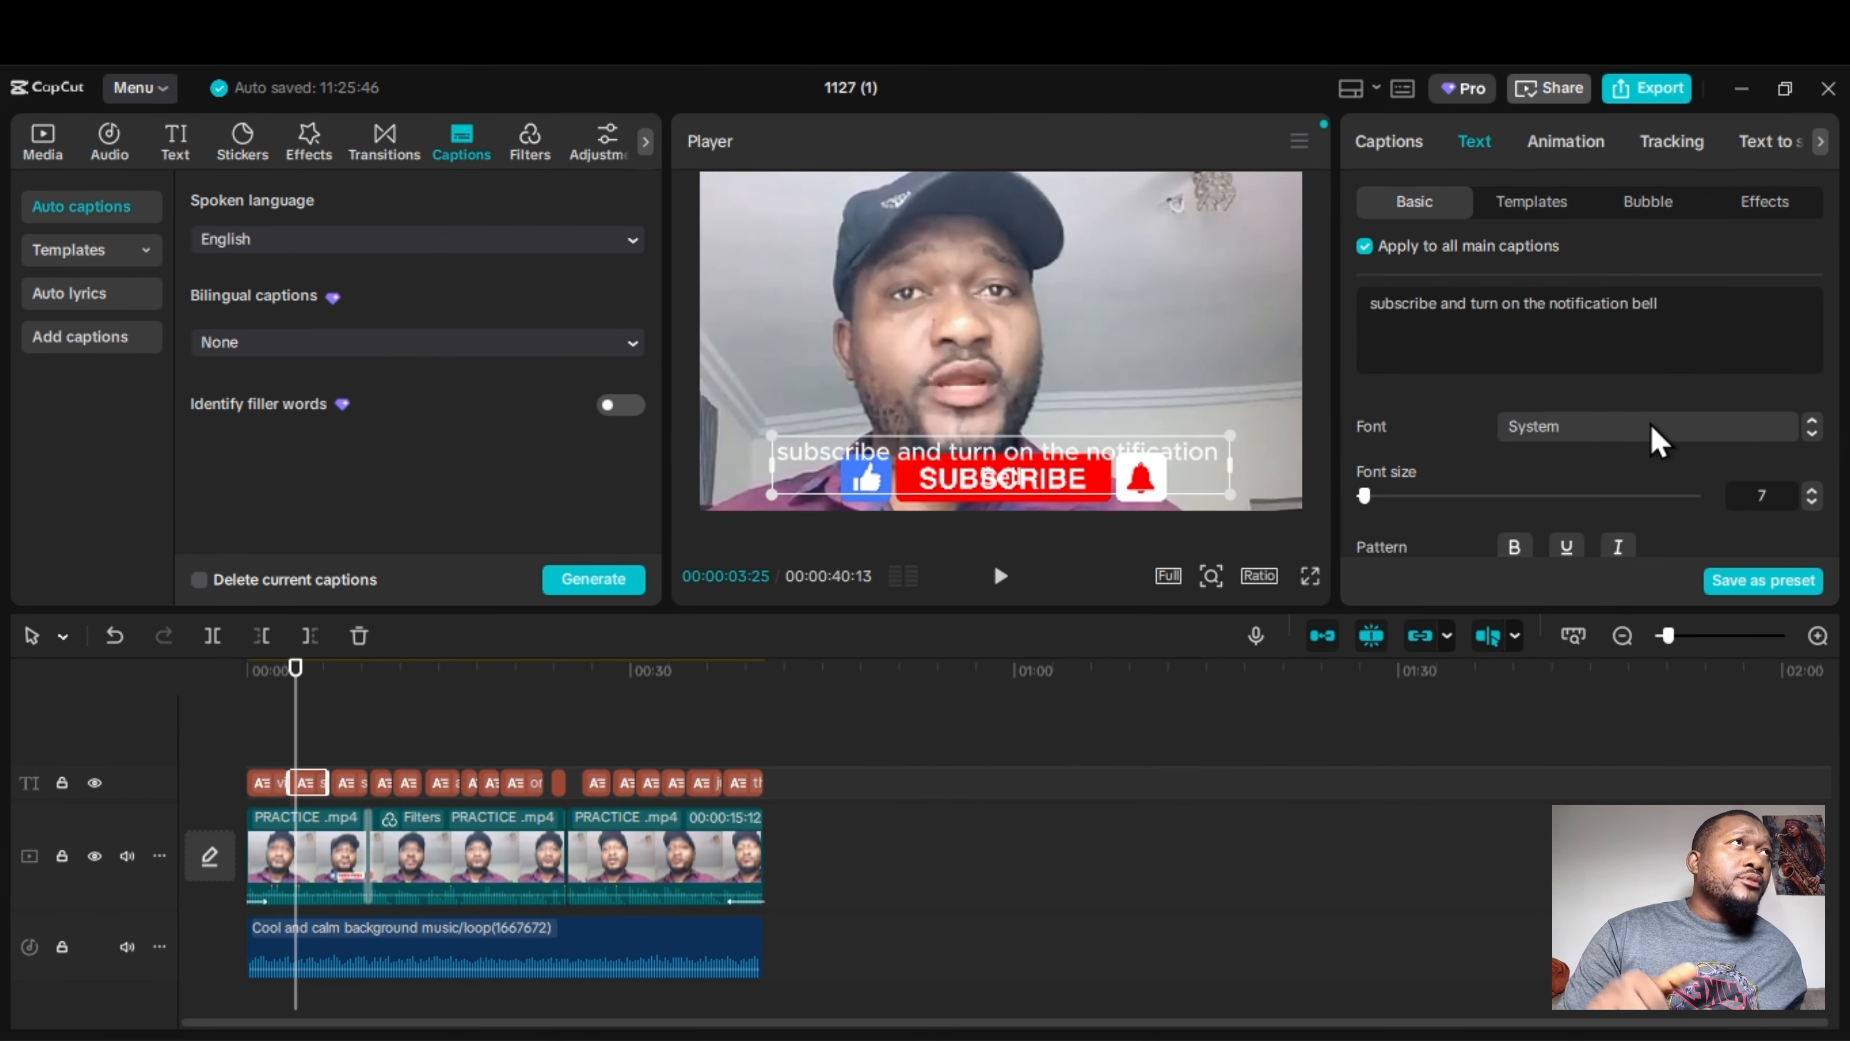
Set the font of all main captions to Agency FB, raise their font size by two and look over the remaining text settings.
scroll(1659, 438, "down", 2)
scroll(1818, 421, "up", 1)
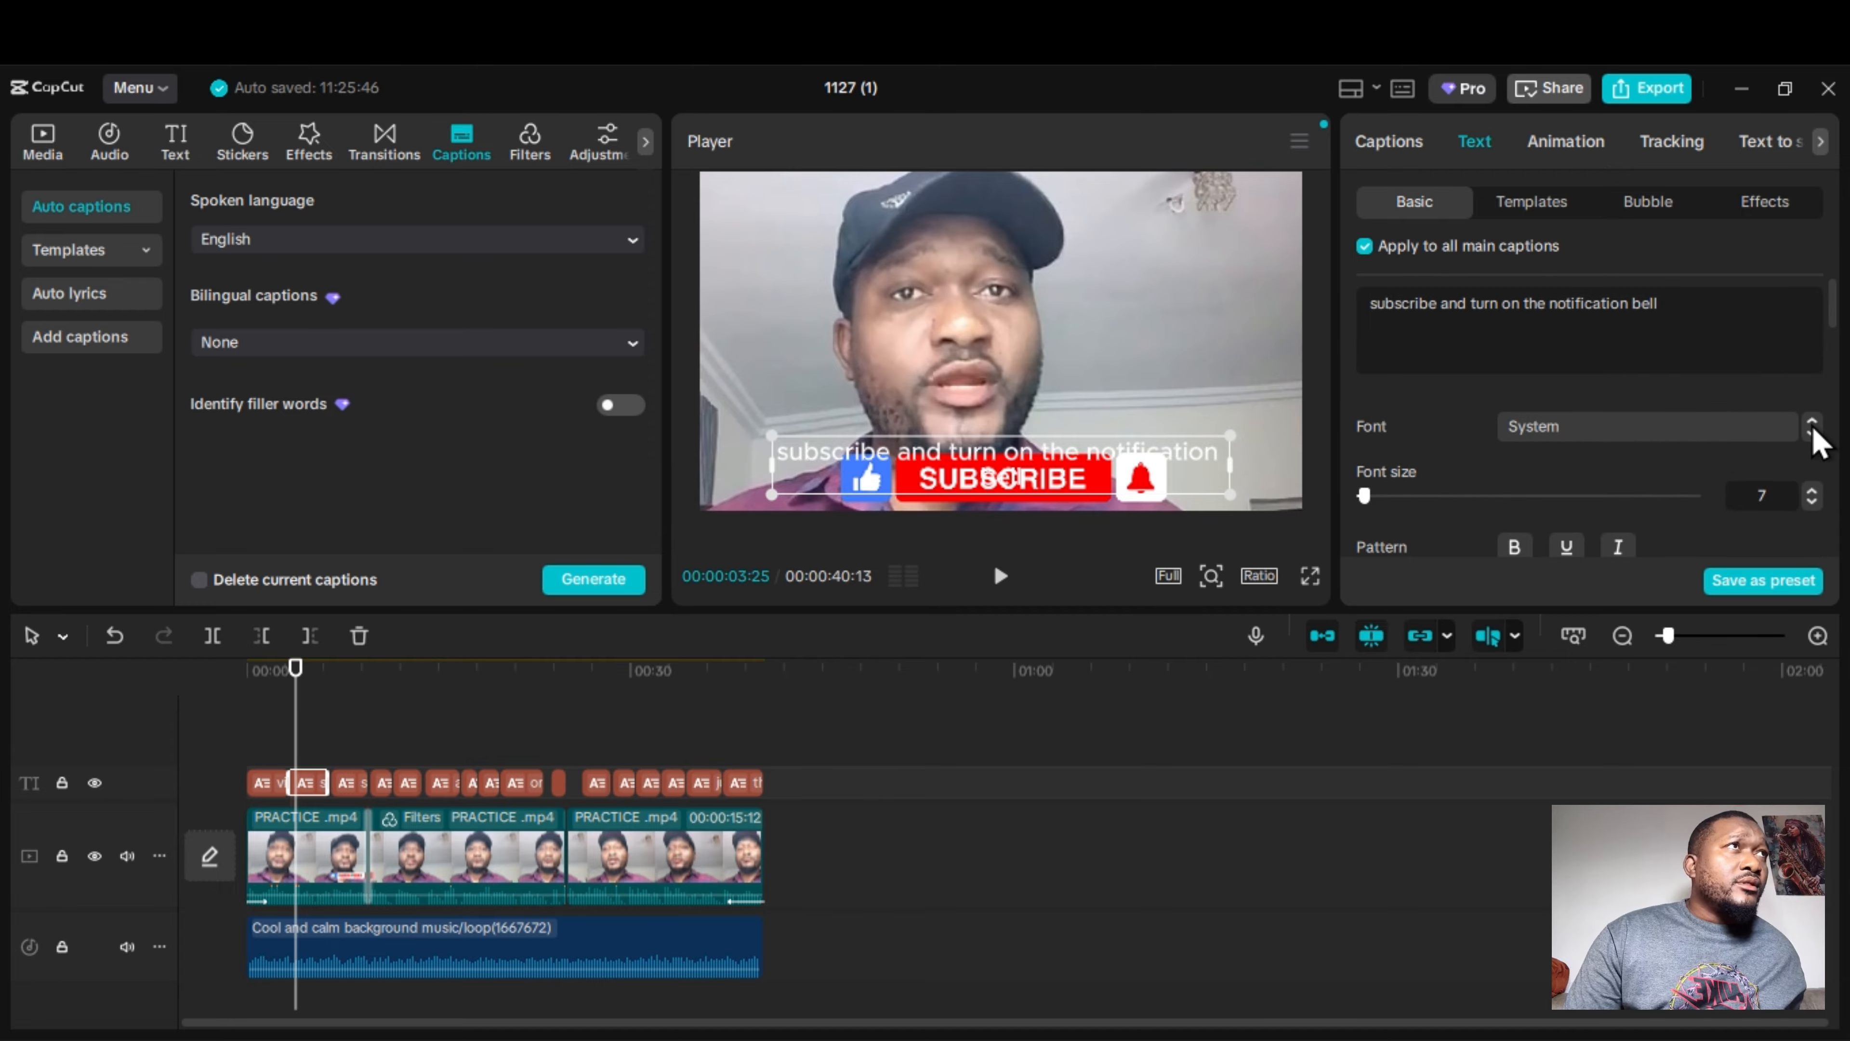
left_click(1813, 432)
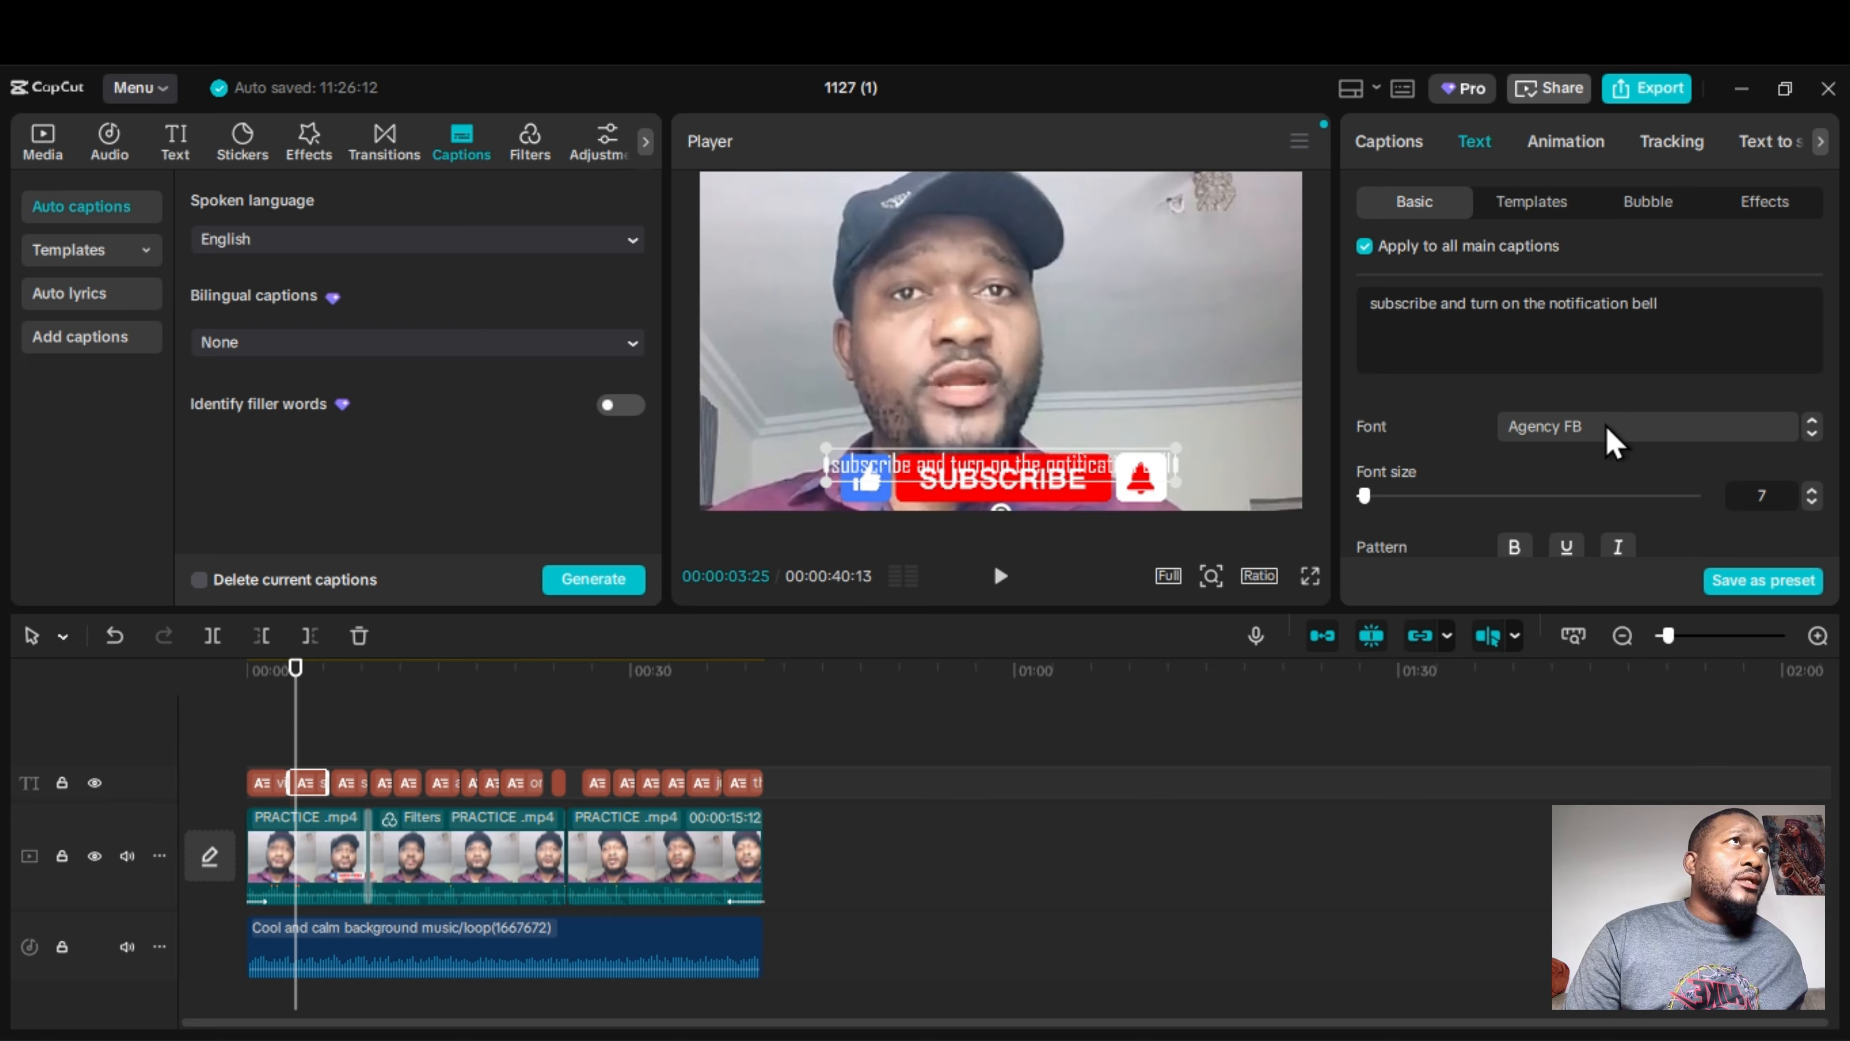
left_click(1812, 489)
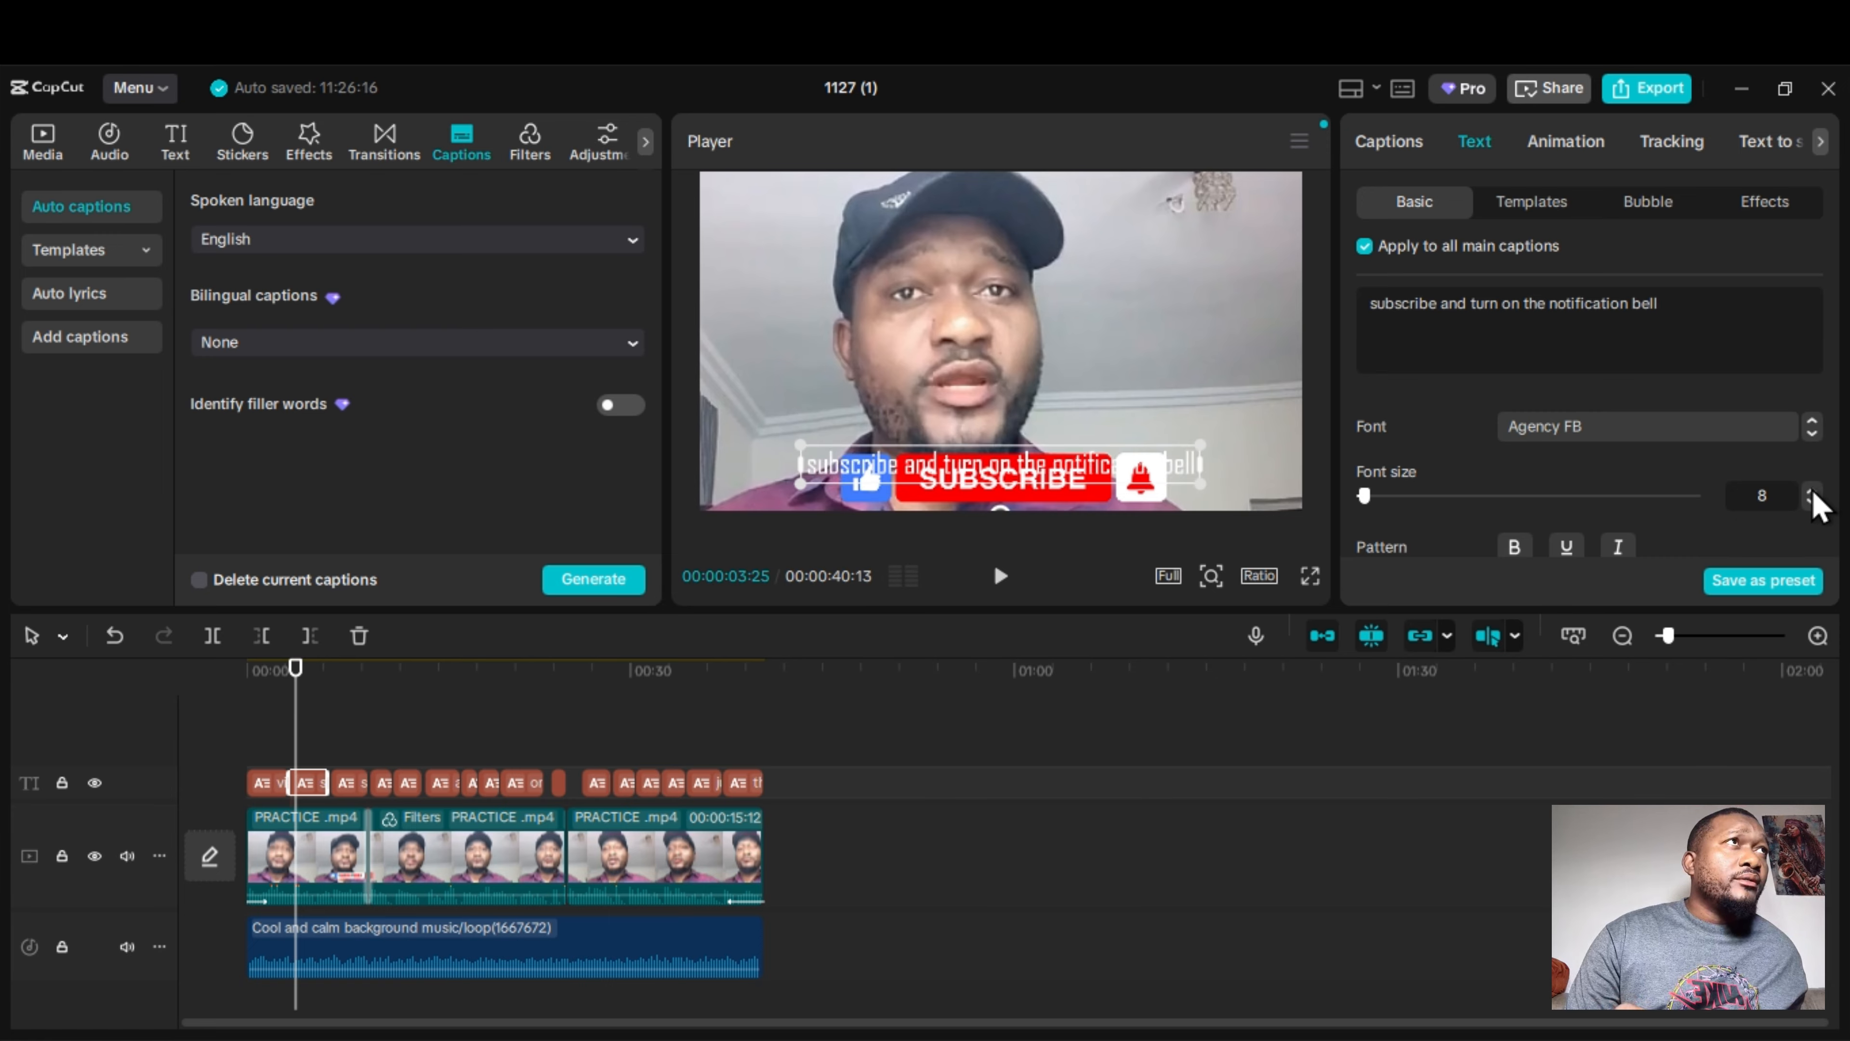
left_click(1811, 489)
scroll(1624, 481, "down", 2)
scroll(1618, 474, "down", 4)
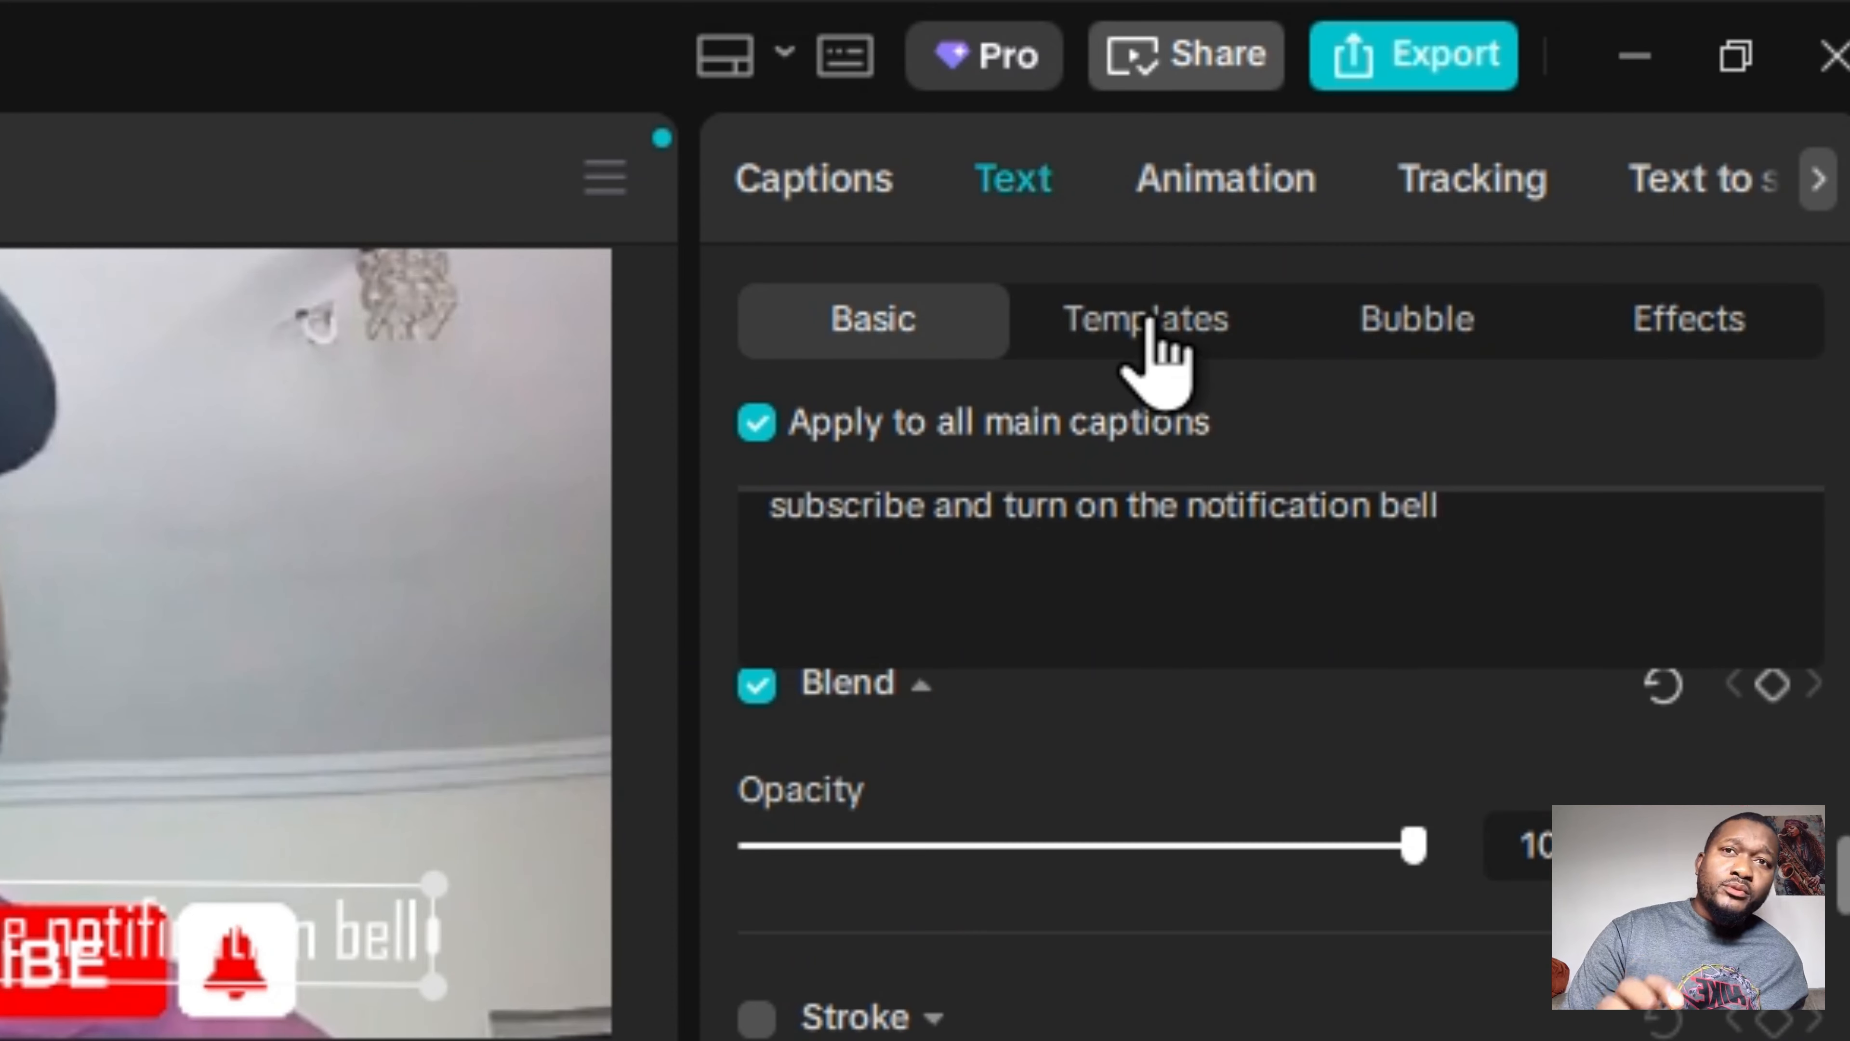
Apply the caption template with black lettering on a bright green highlight to all main captions and play the result.
left_click(1531, 203)
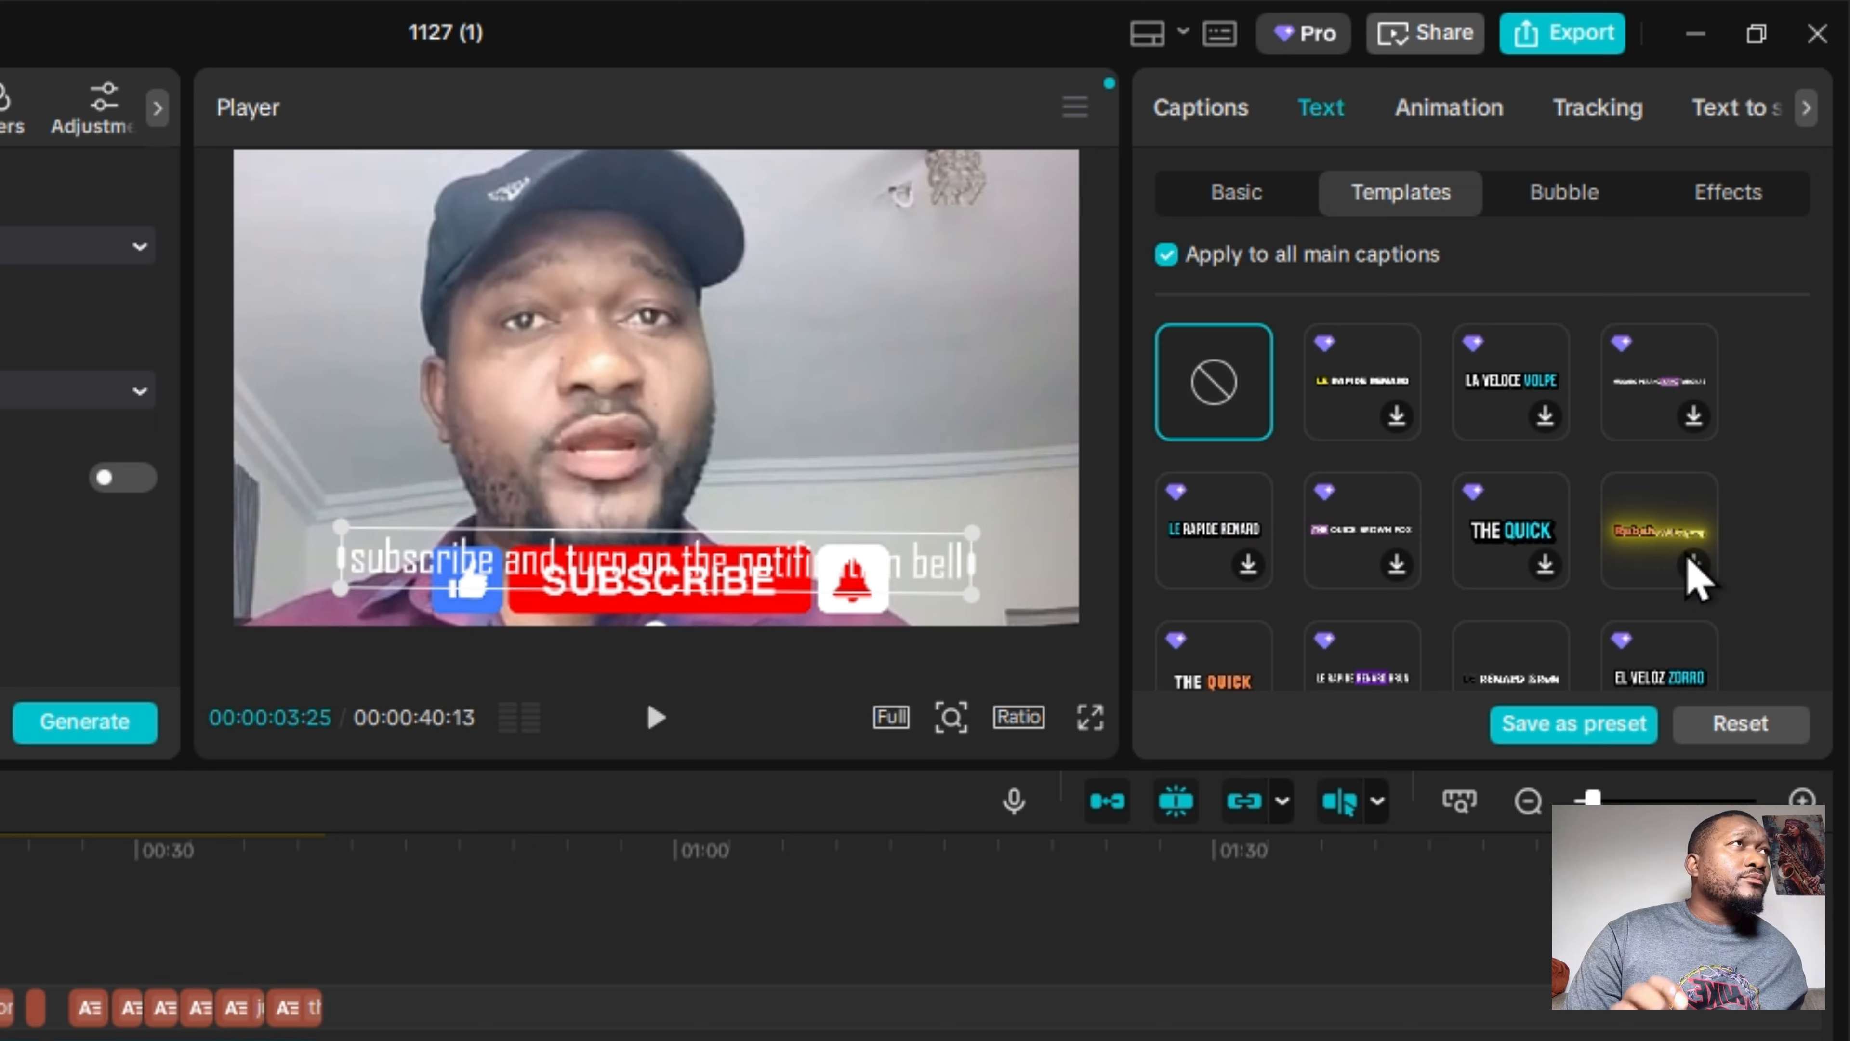
scroll(1621, 957, "down", 2)
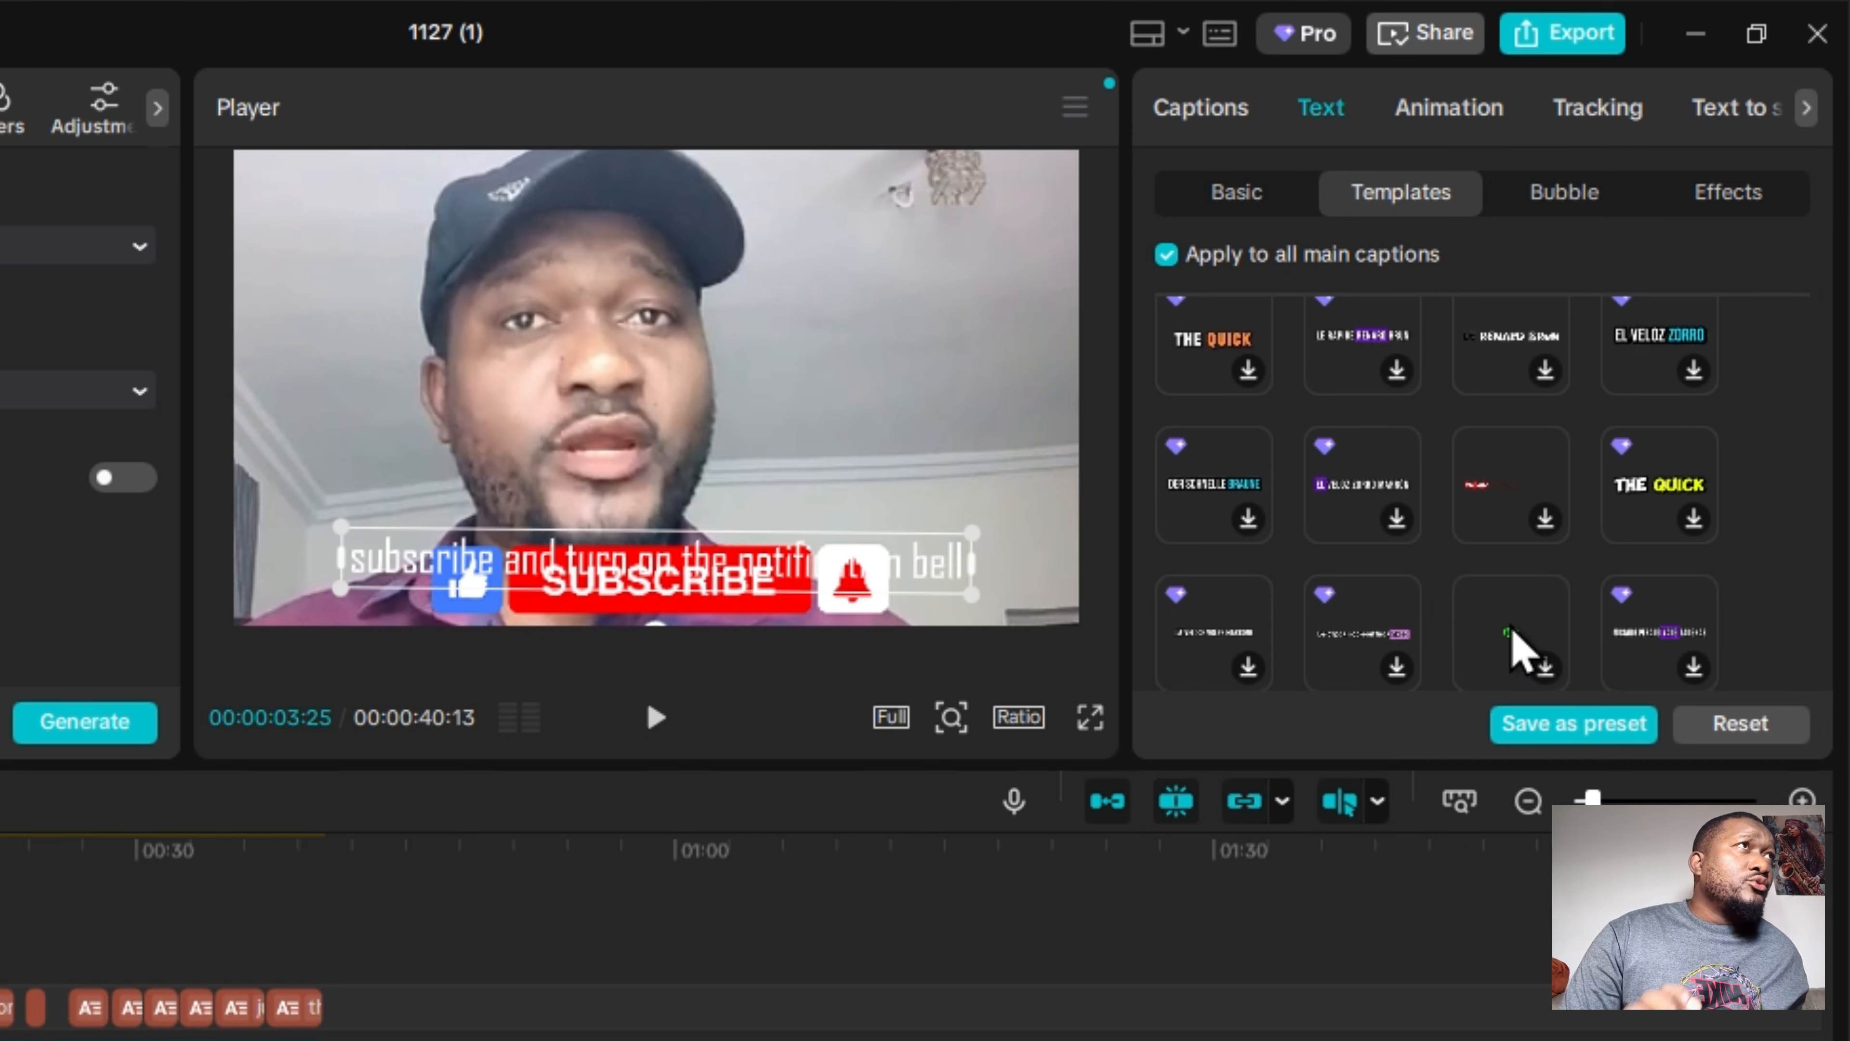
left_click(1511, 645)
left_click(656, 717)
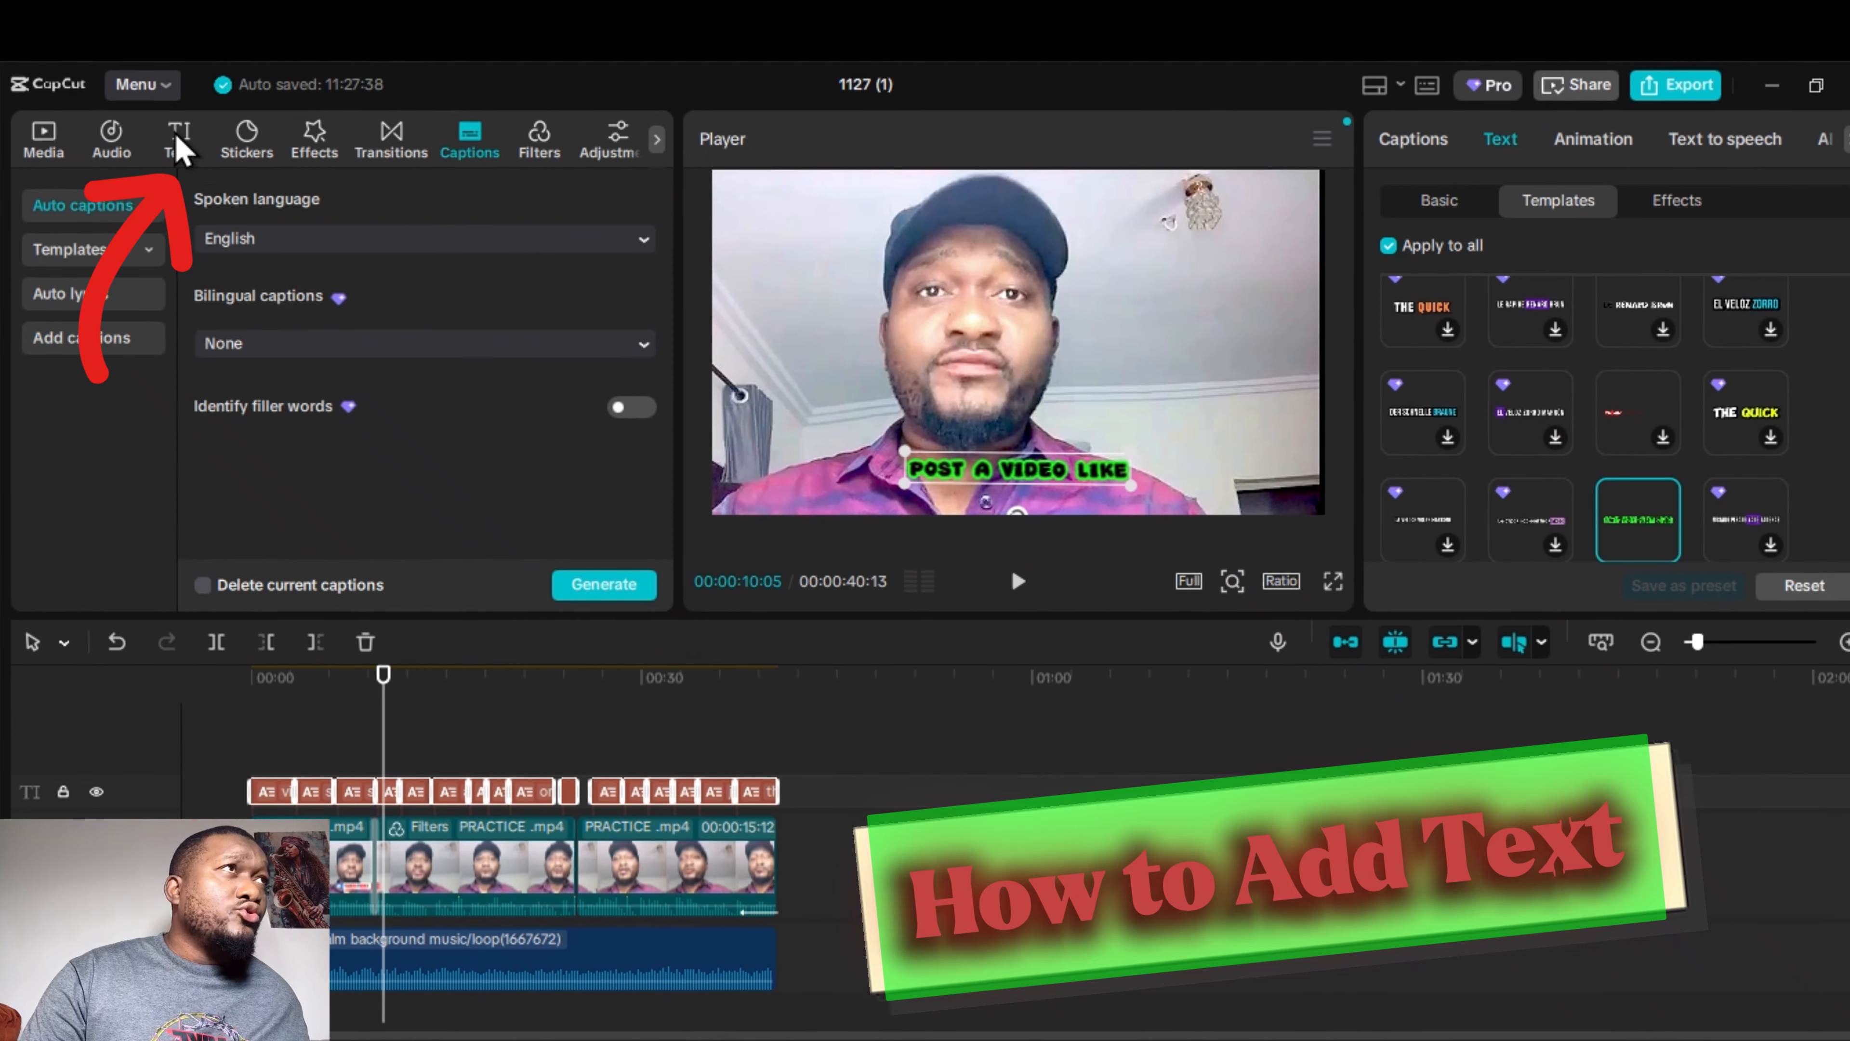
Add a default text clip on a track above the captions, spanning about 00:11 to 00:27, and show the frame at 00:00:16:22.
left_click(178, 146)
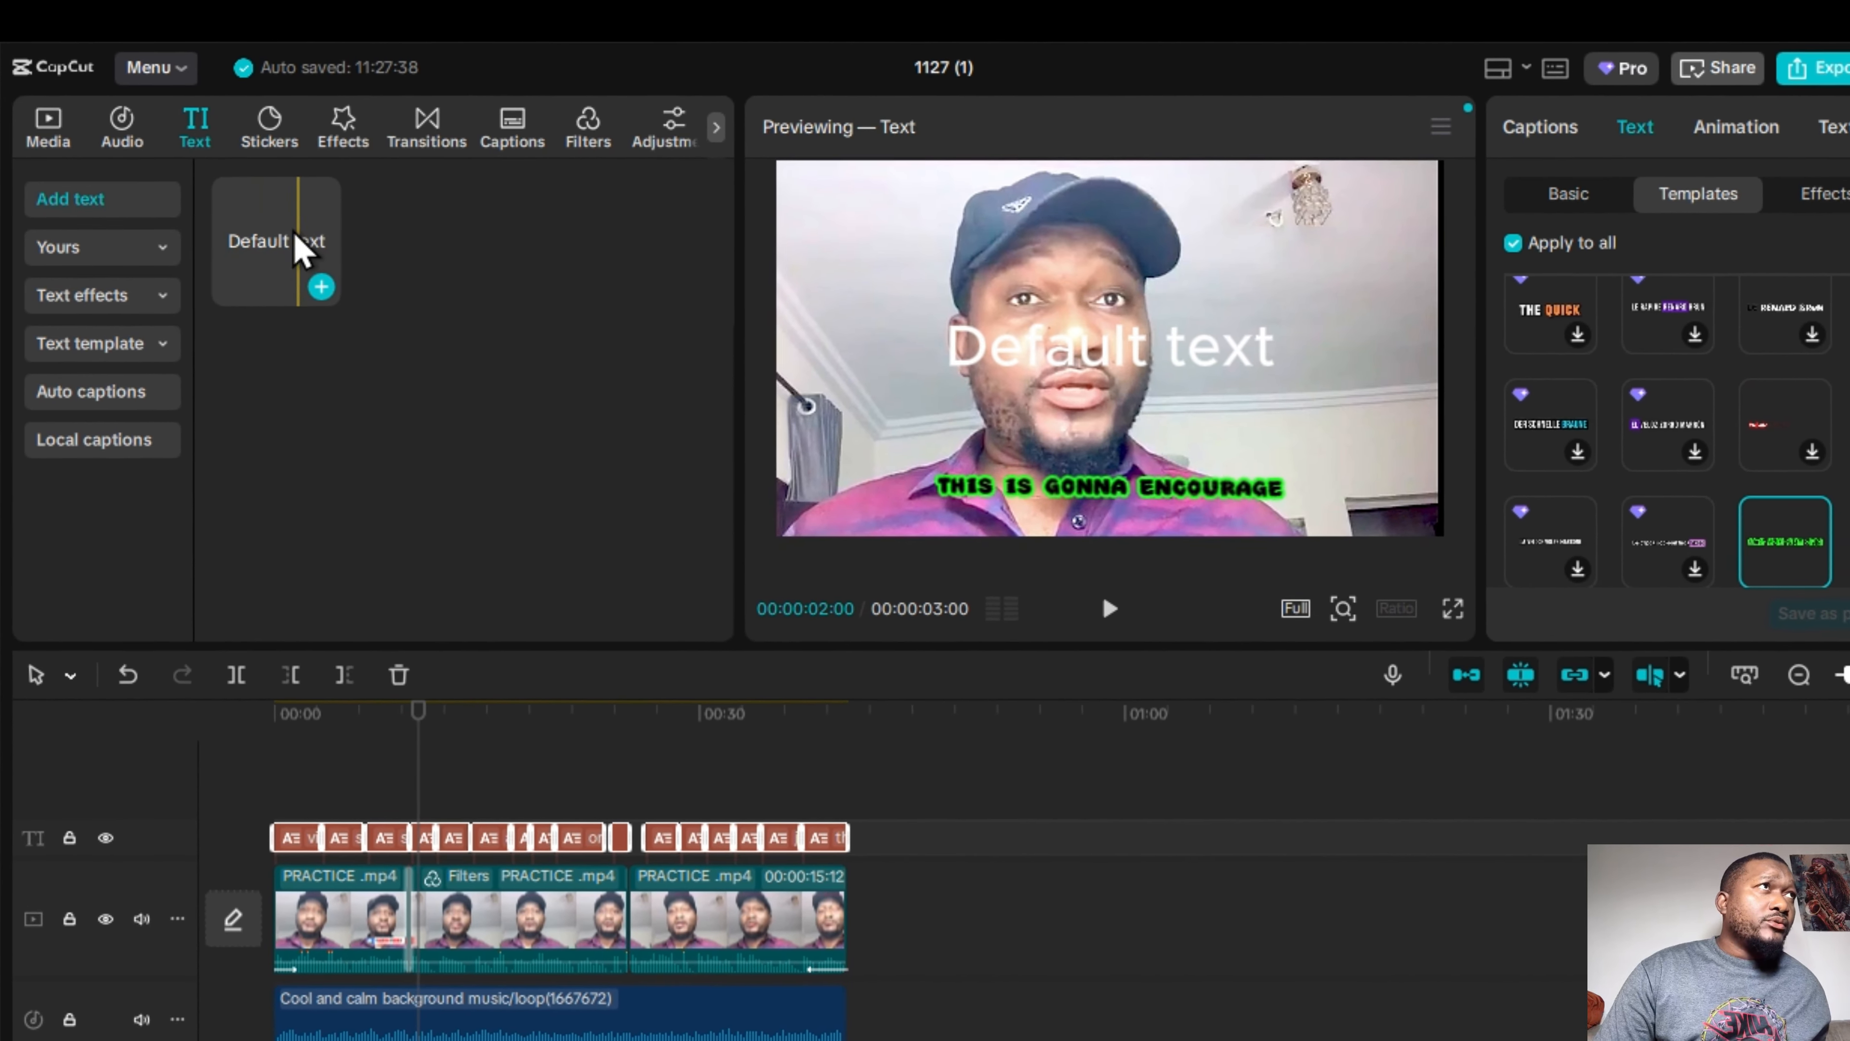
left_click_drag(302, 248, 782, 974)
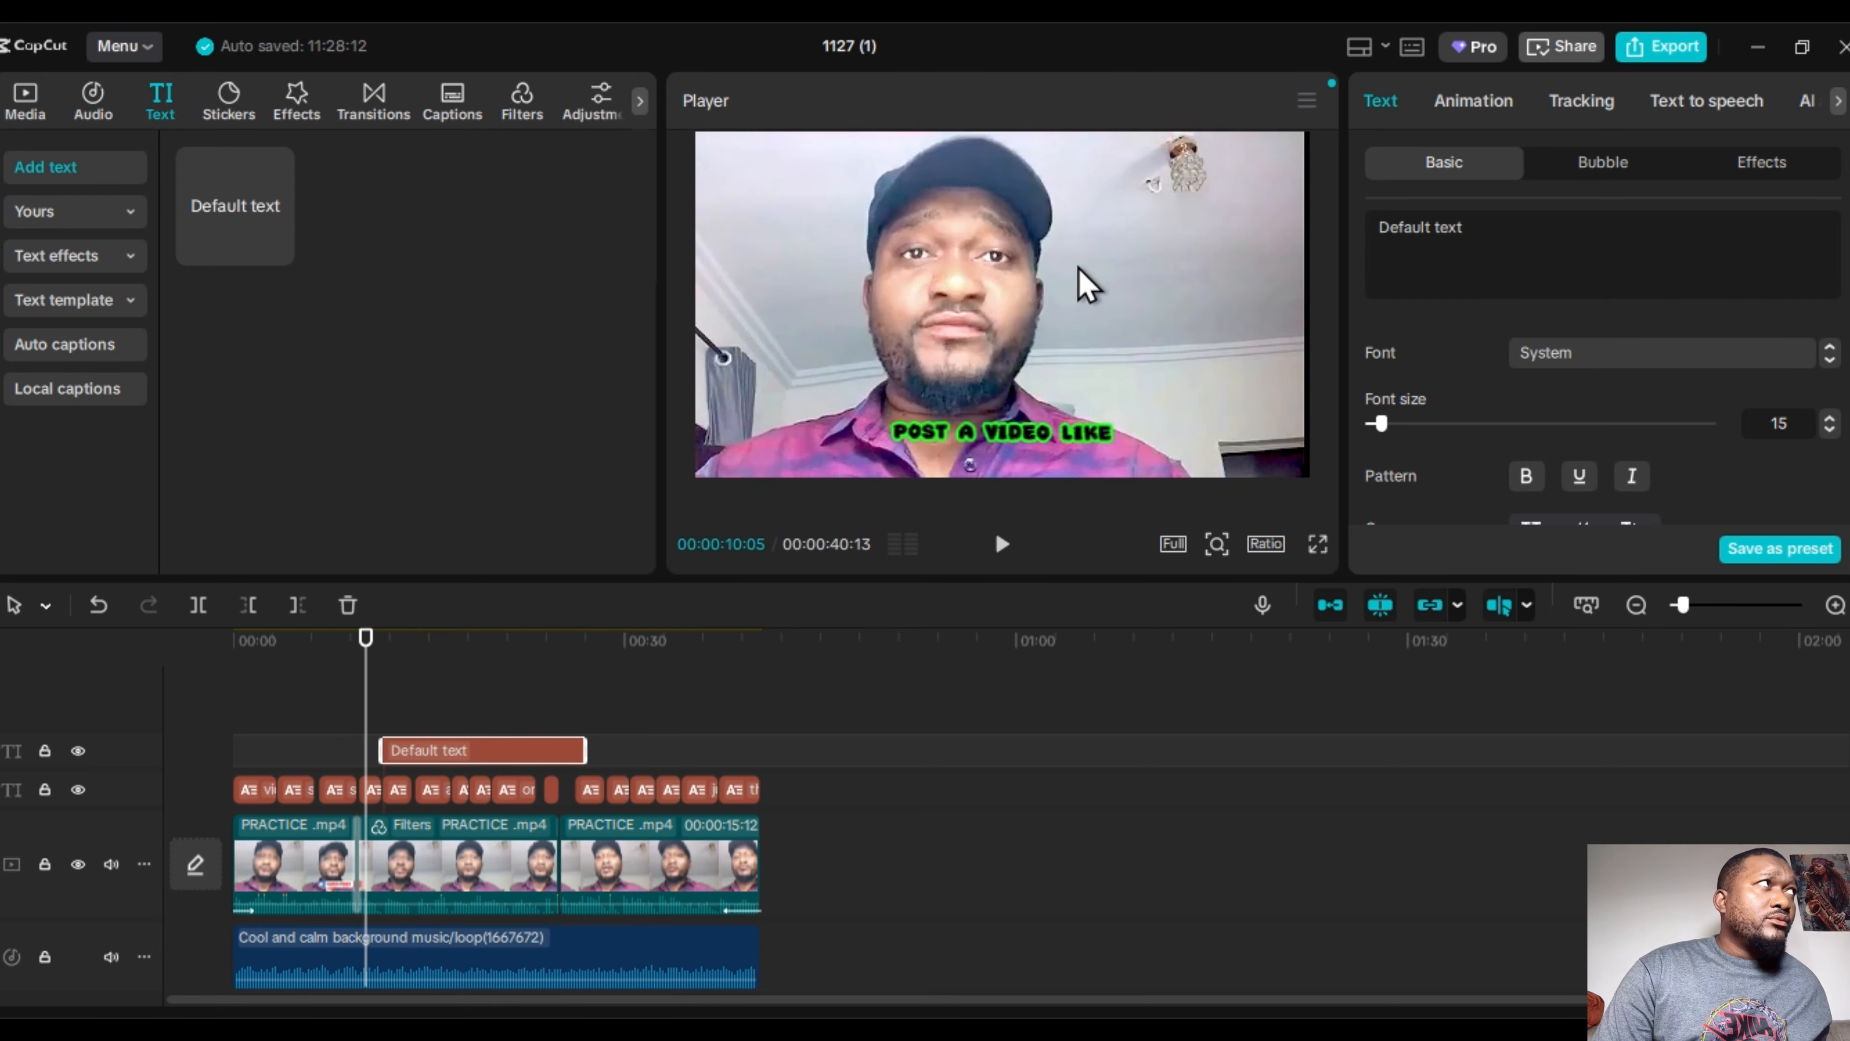
left_click(1082, 312)
left_click(451, 721)
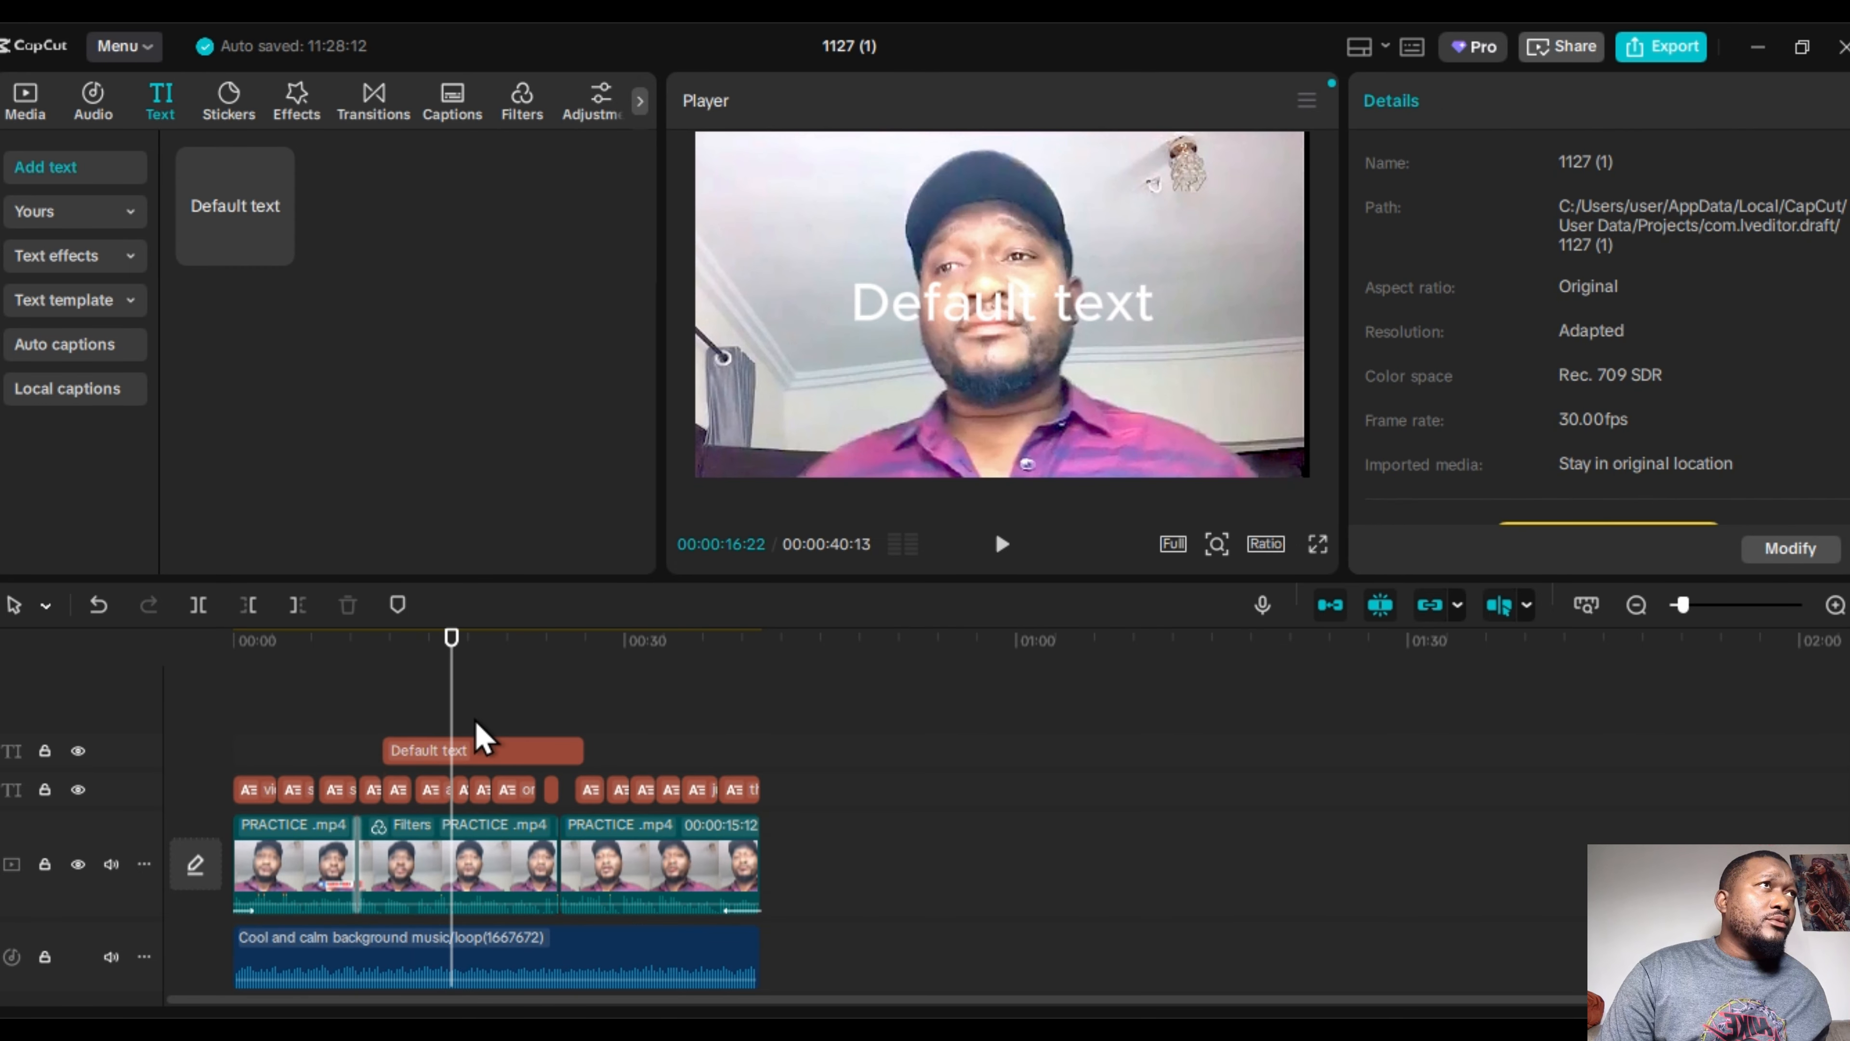
Replace the wording of the default text clip with "Kindly subscribe".
left_click(1107, 310)
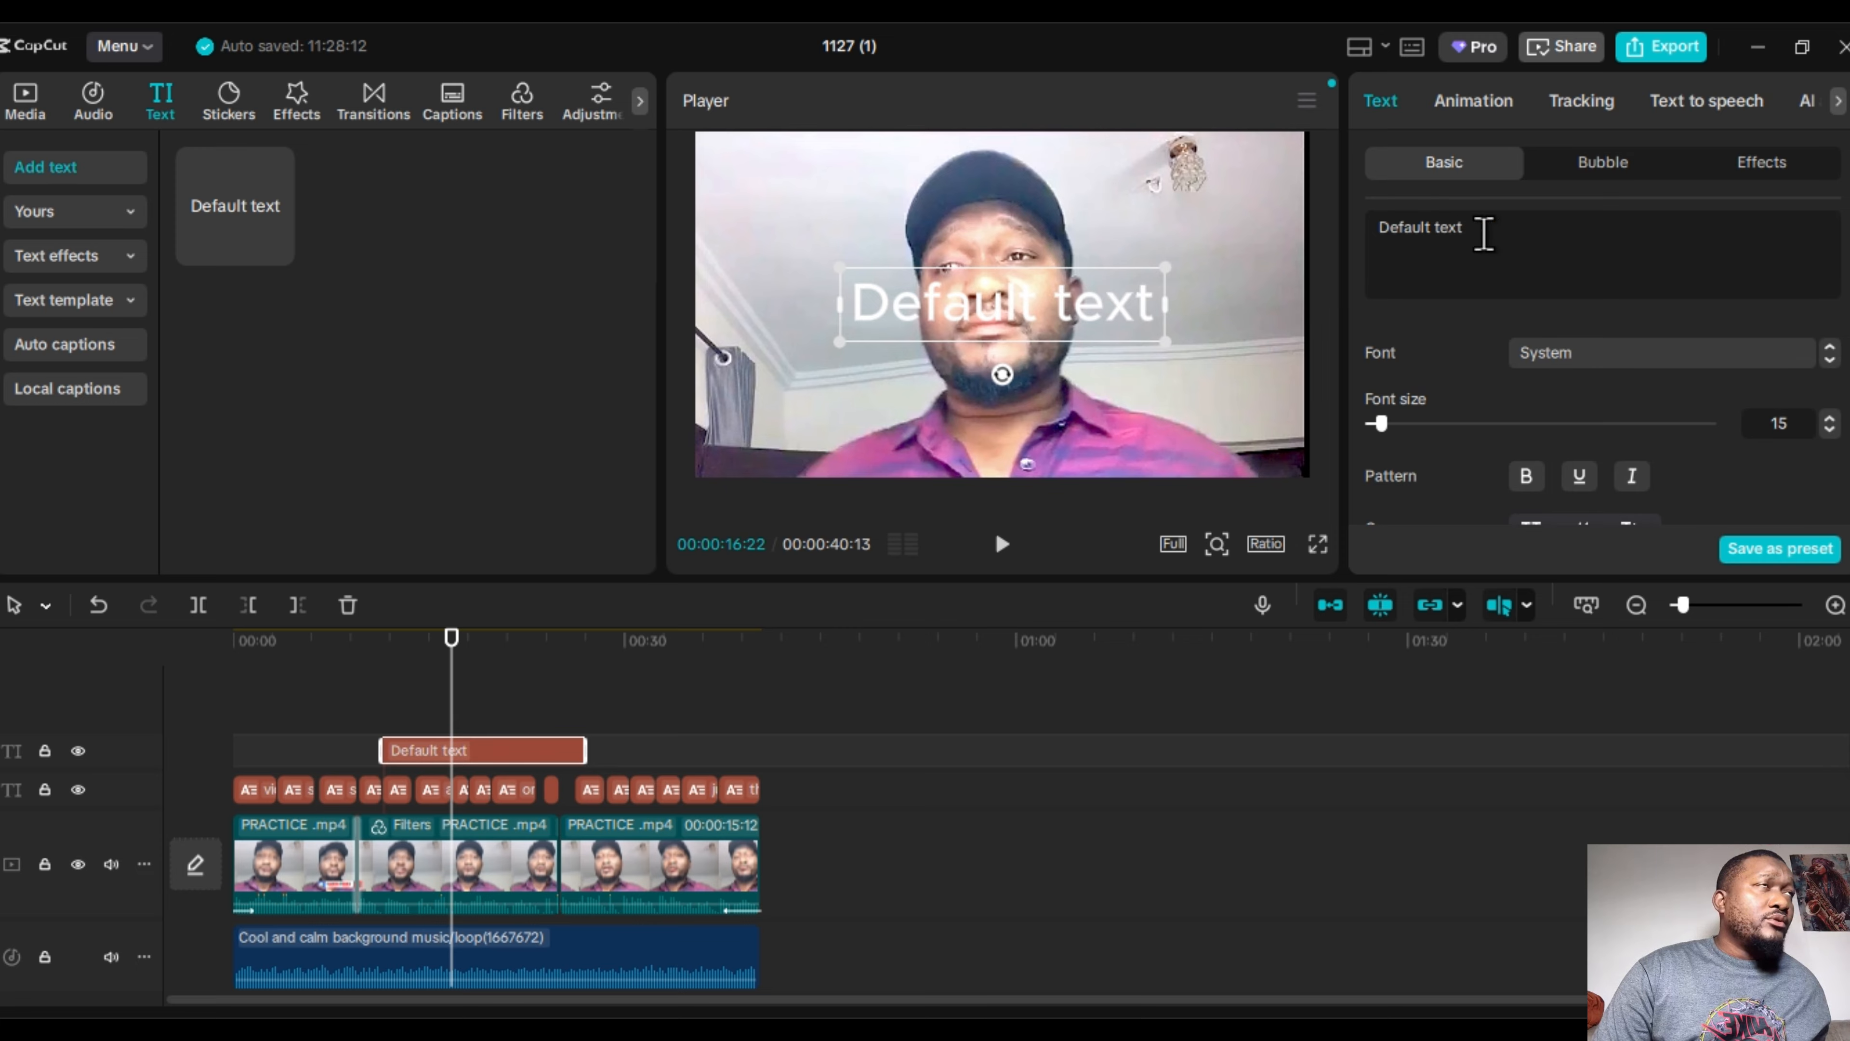
key("BackSpace")
key("BackSpace")
key("BackSpace")
key("BackSpace")
key("BackSpace")
key("BackSpace")
key("BackSpace")
key("BackSpace")
key("BackSpace")
key("BackSpace")
key("BackSpace")
key("BackSpace")
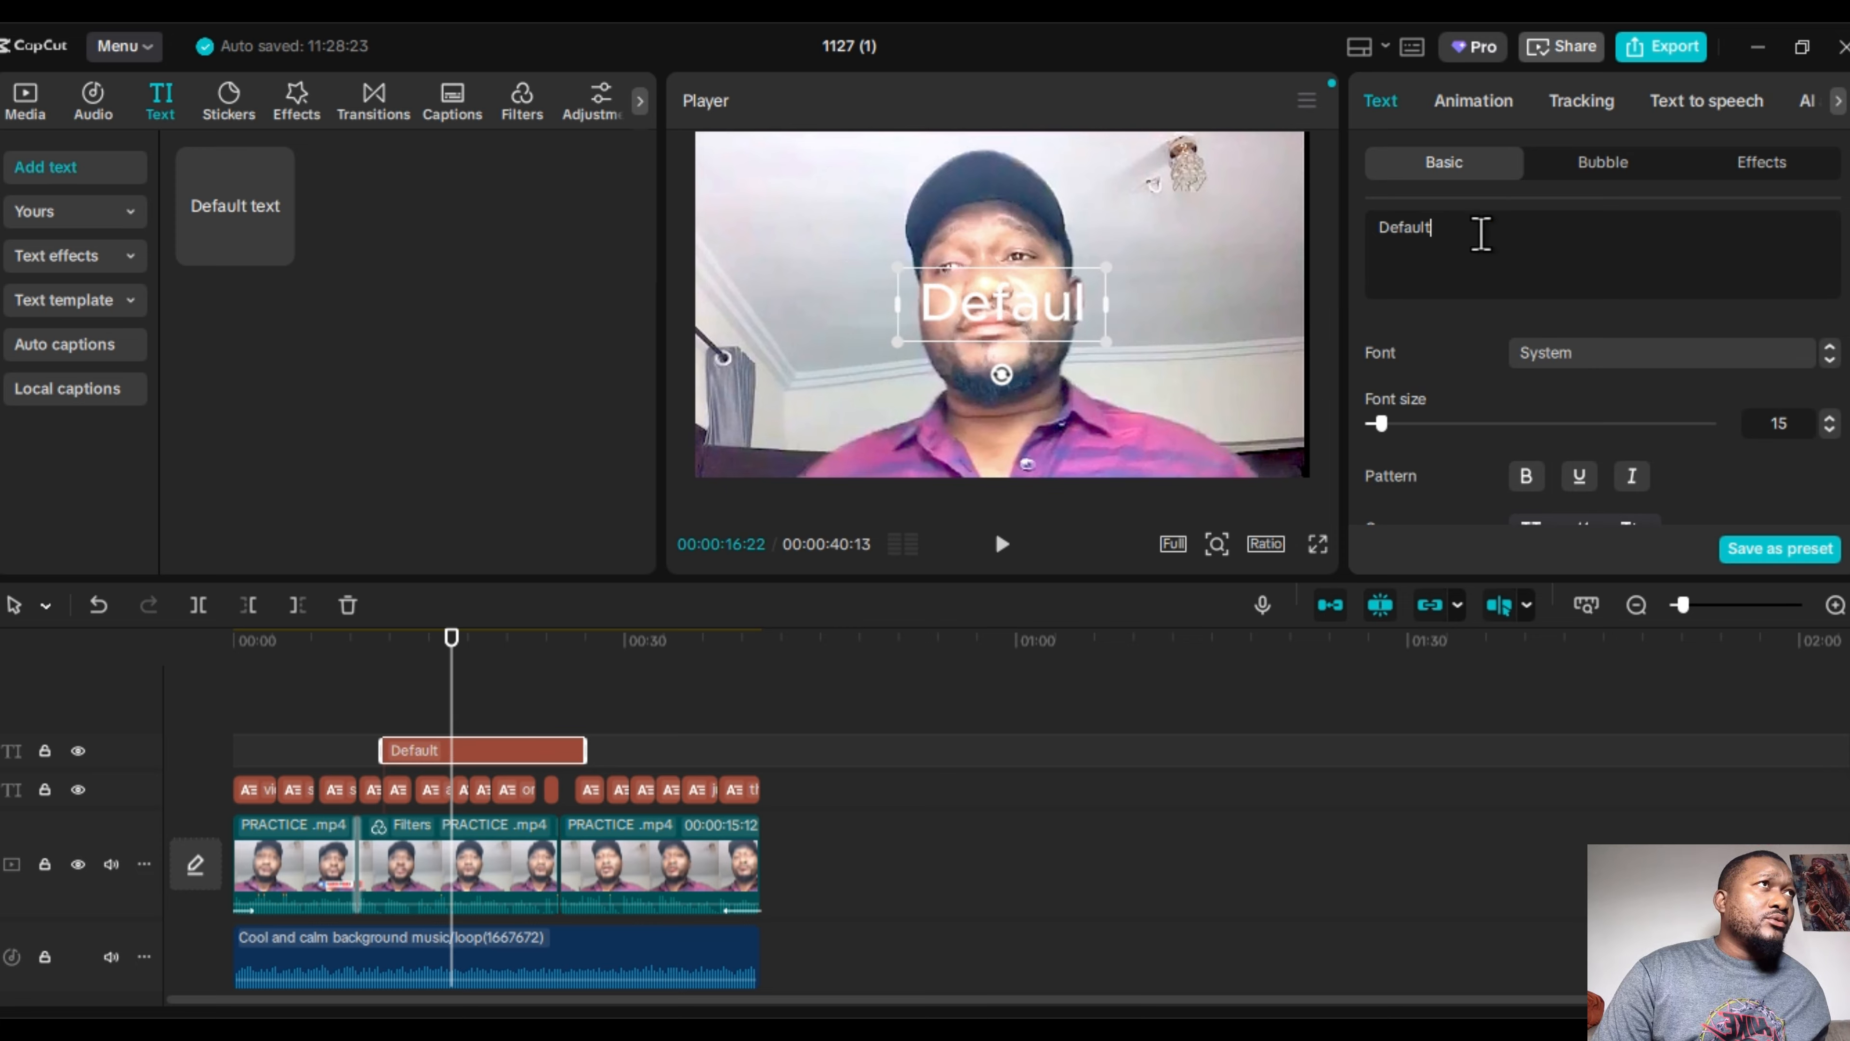
type("Kin")
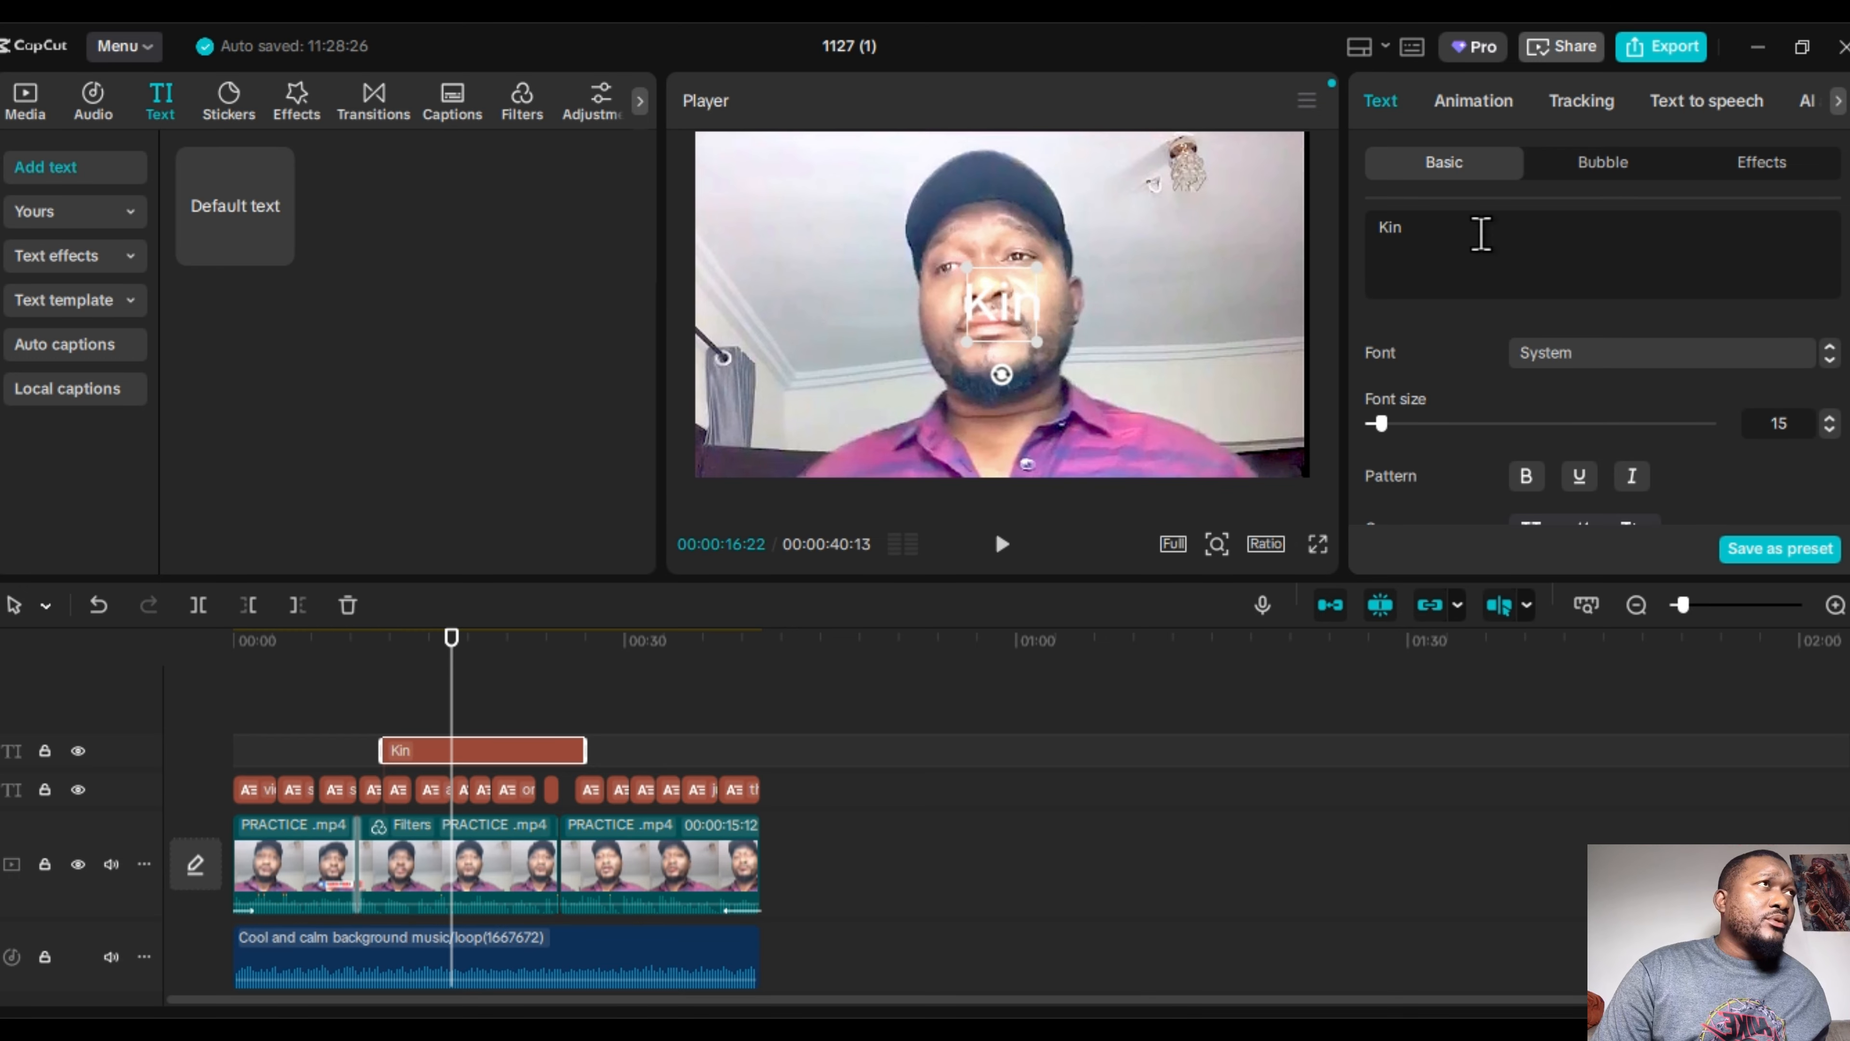
type("dly subscribe")
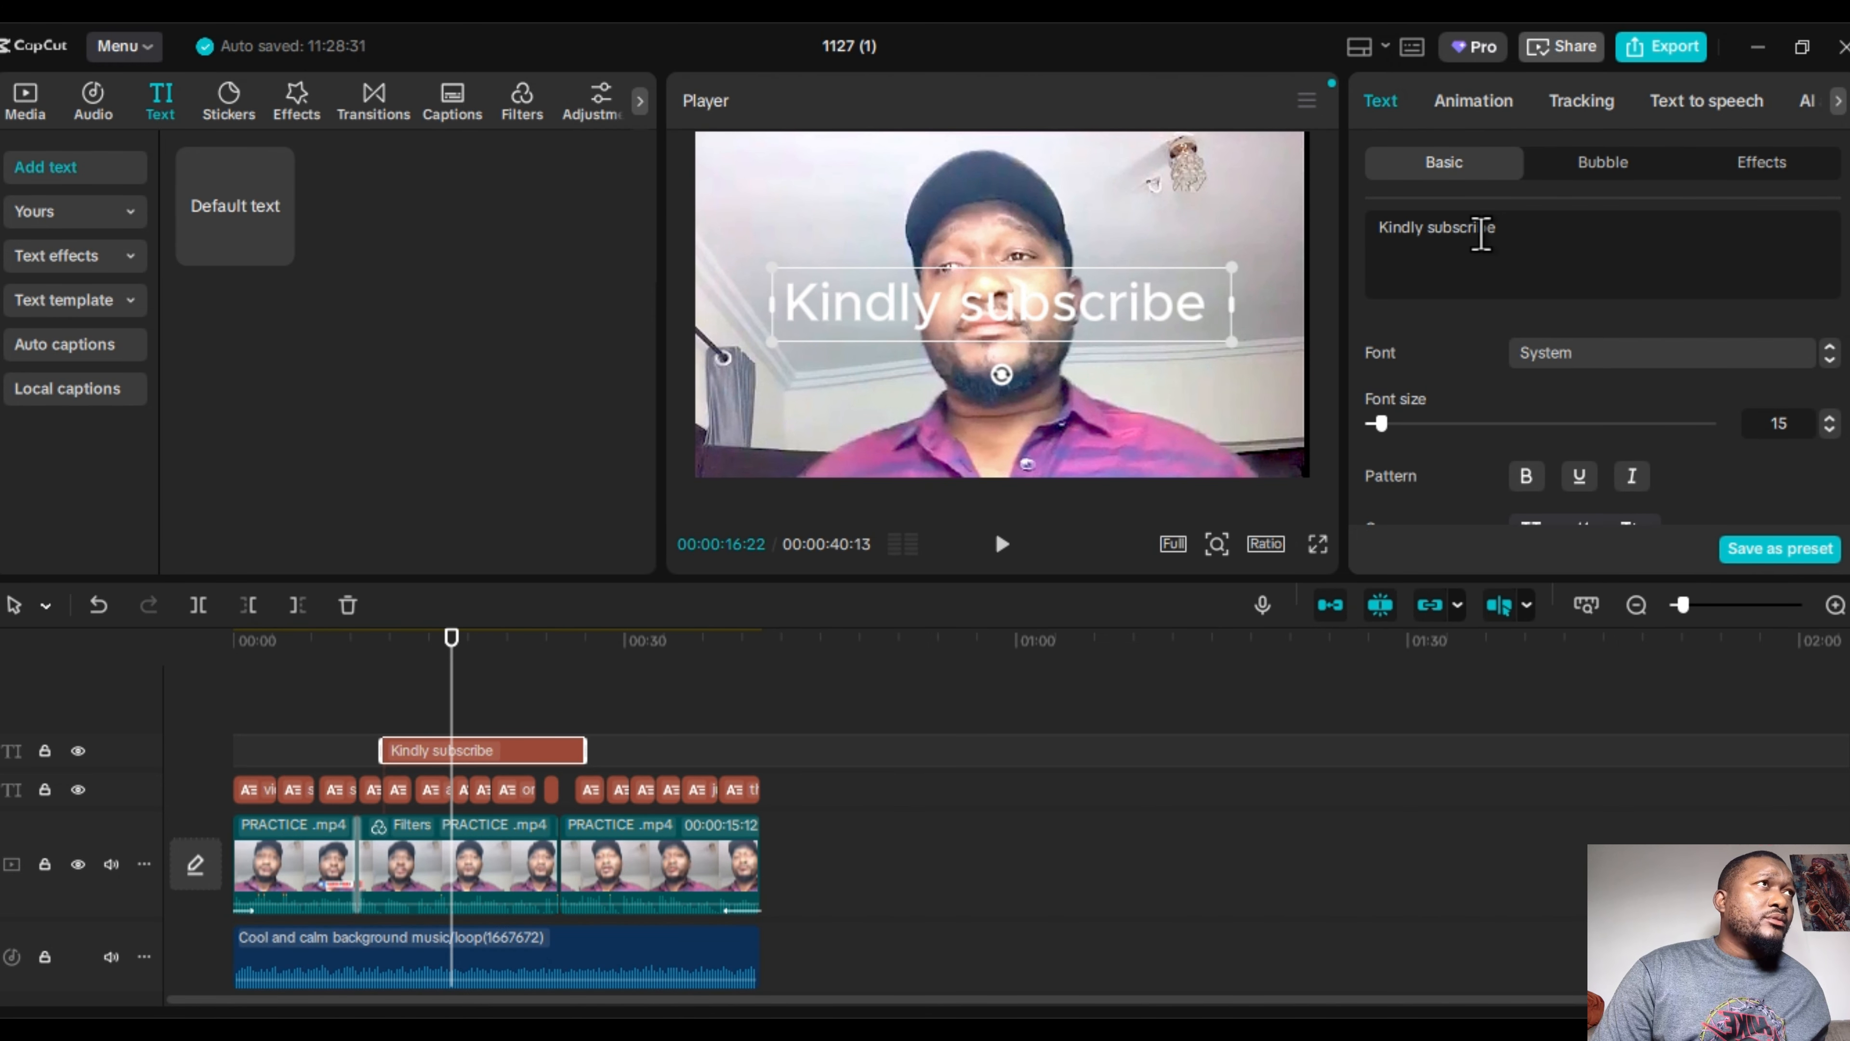
Apply a text effect with light lettering on a red background to the "Kindly subscribe" text.
left_click(1762, 162)
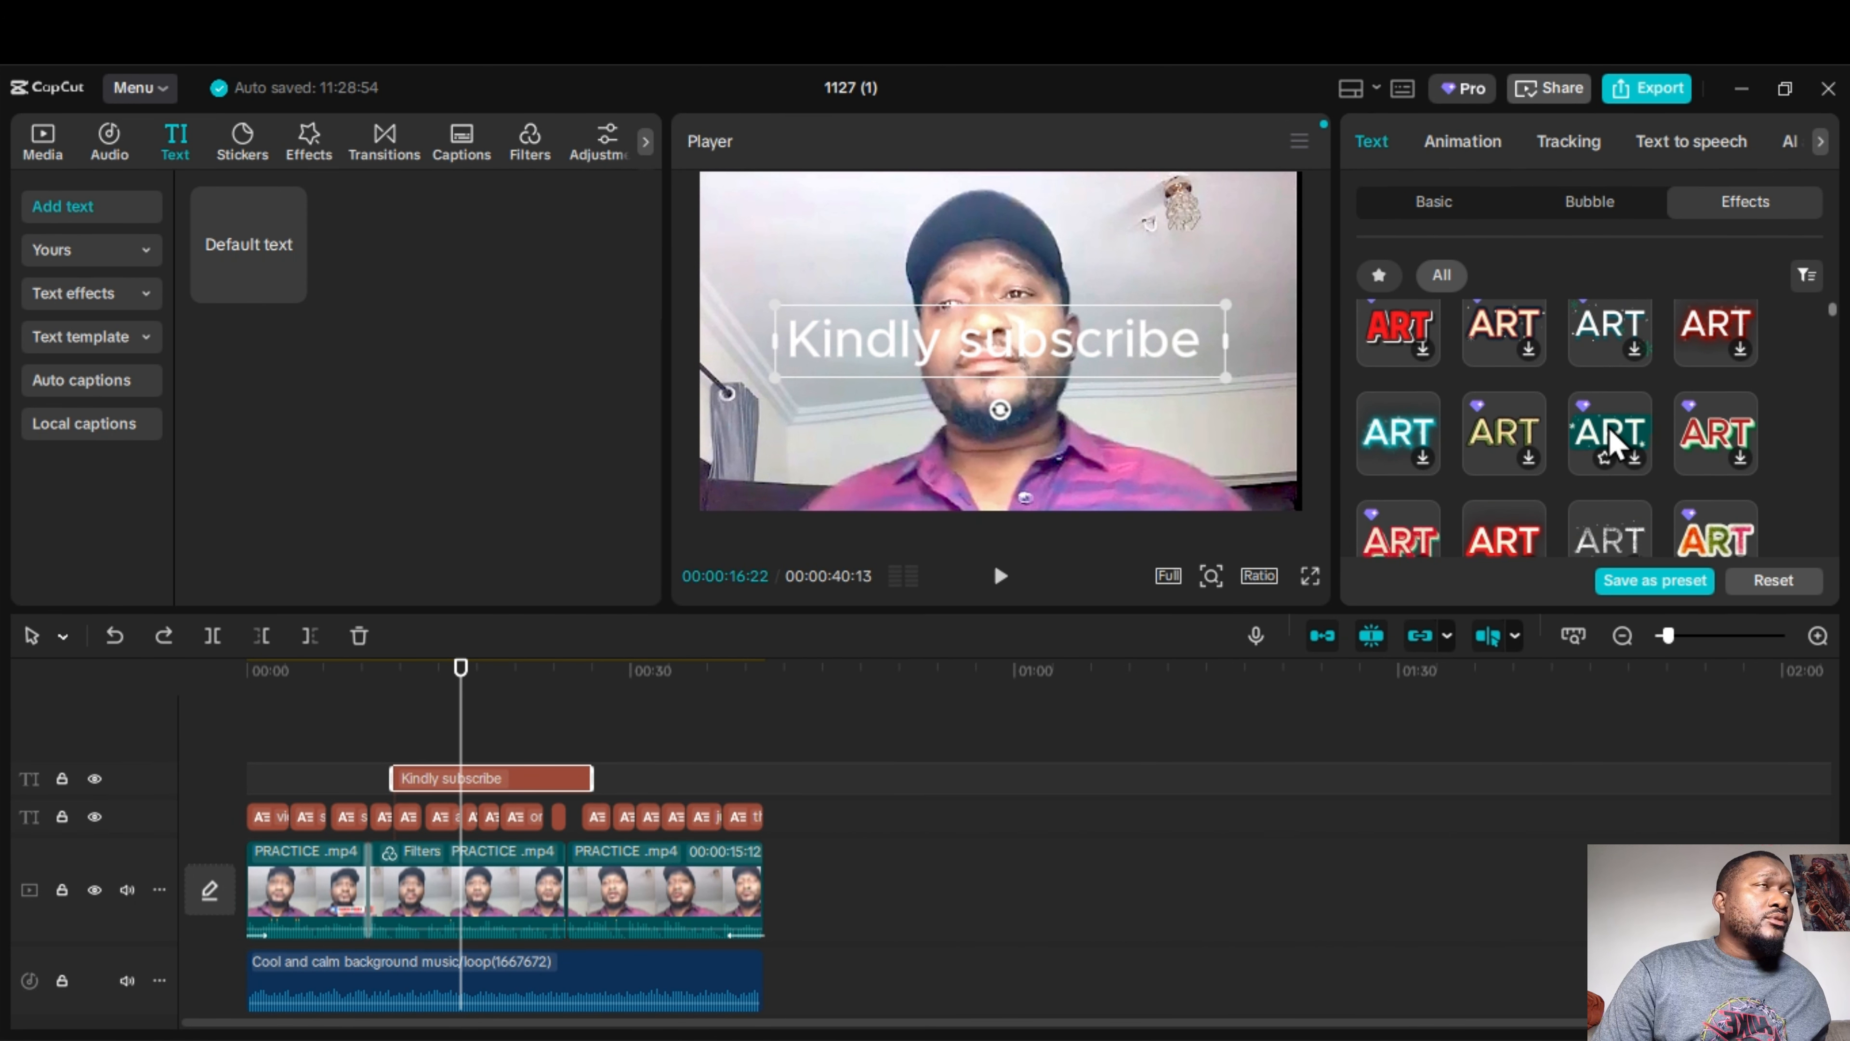
scroll(1612, 437, "down", 3)
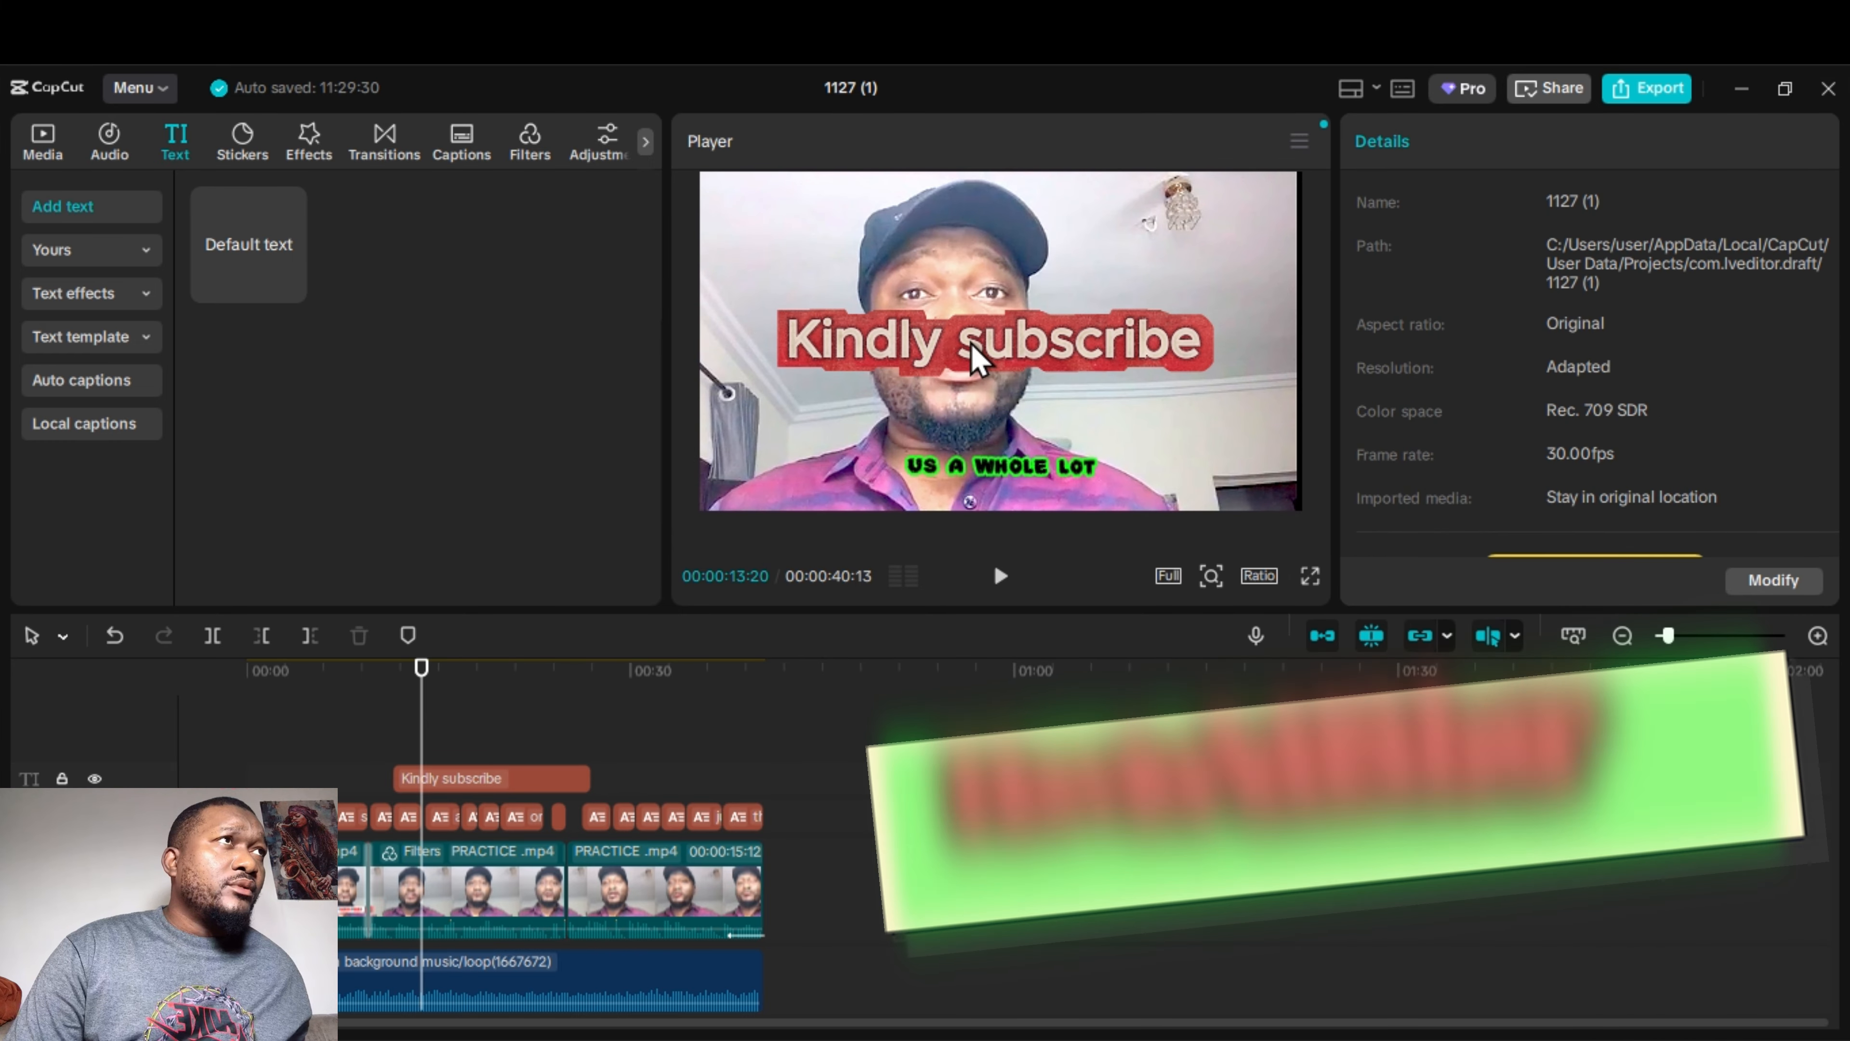
left_click(983, 262)
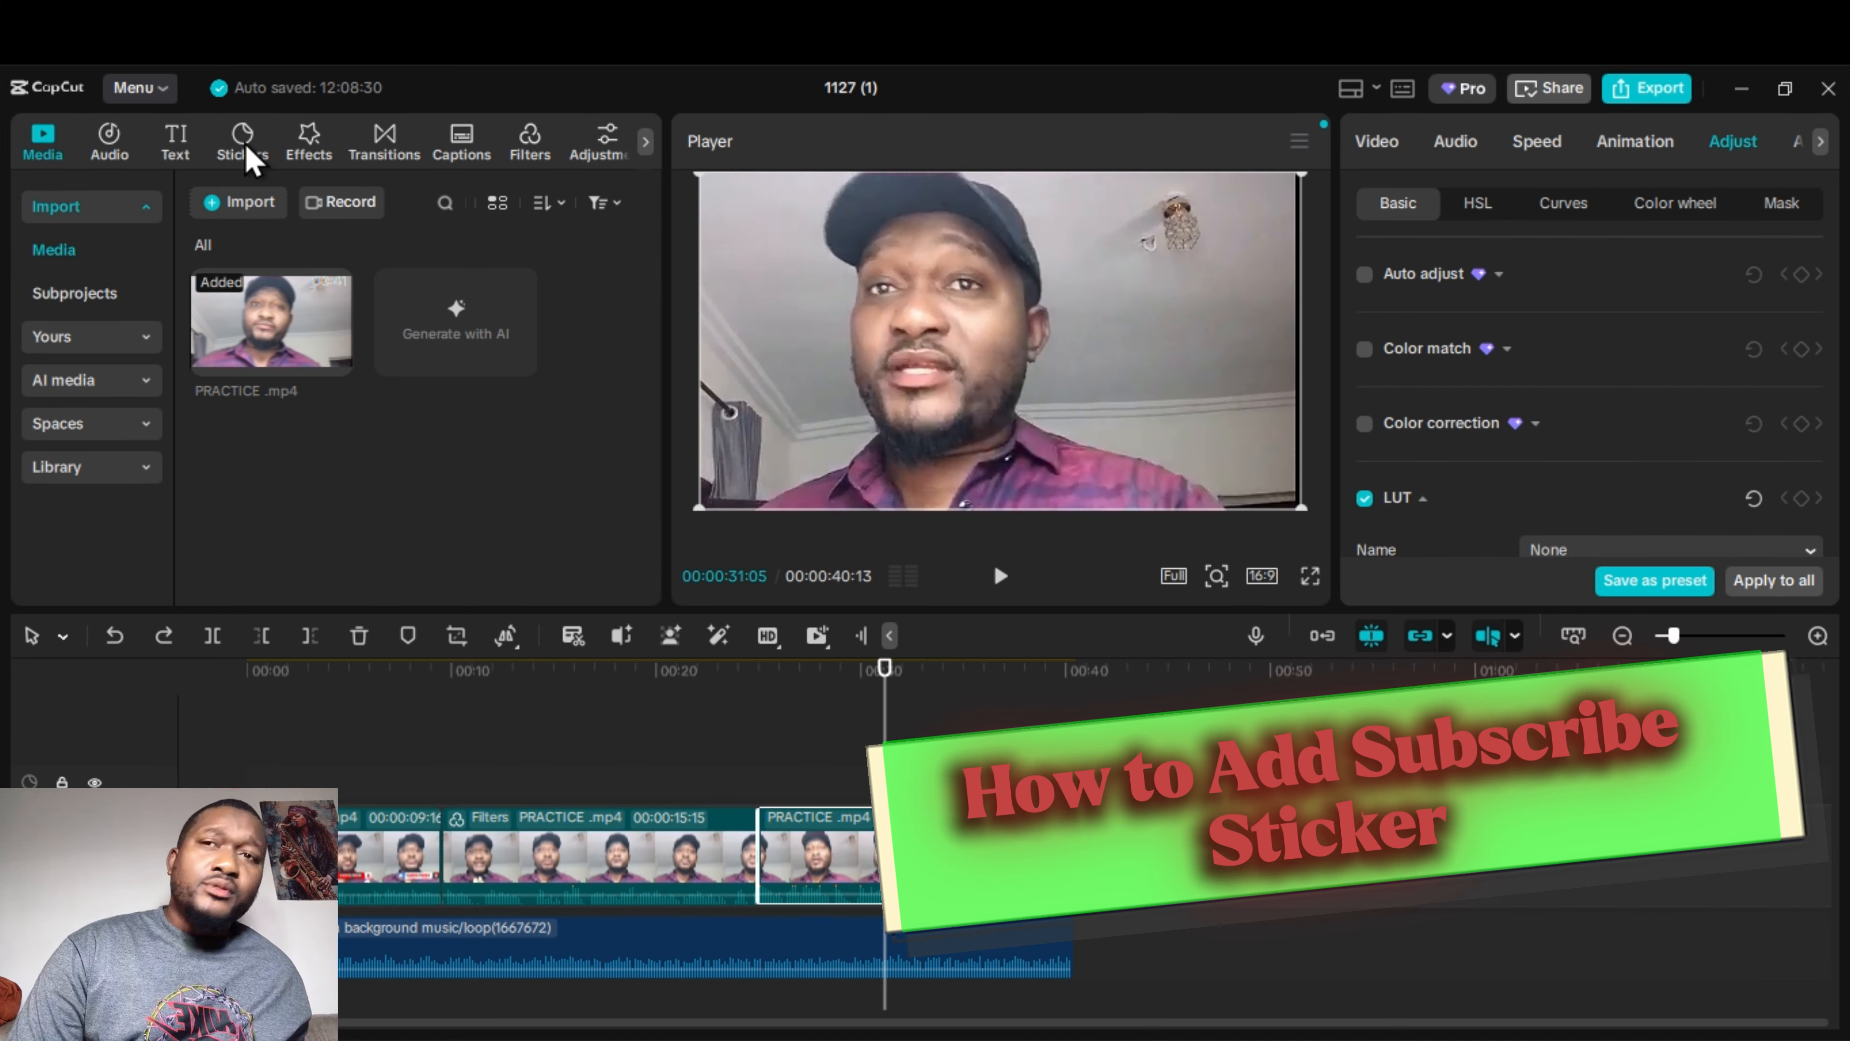
Add the red SUBSCRIBE sticker with the white bell from the trending stickers above the video, spanning about 00:08 to 00:25.
left_click(261, 142)
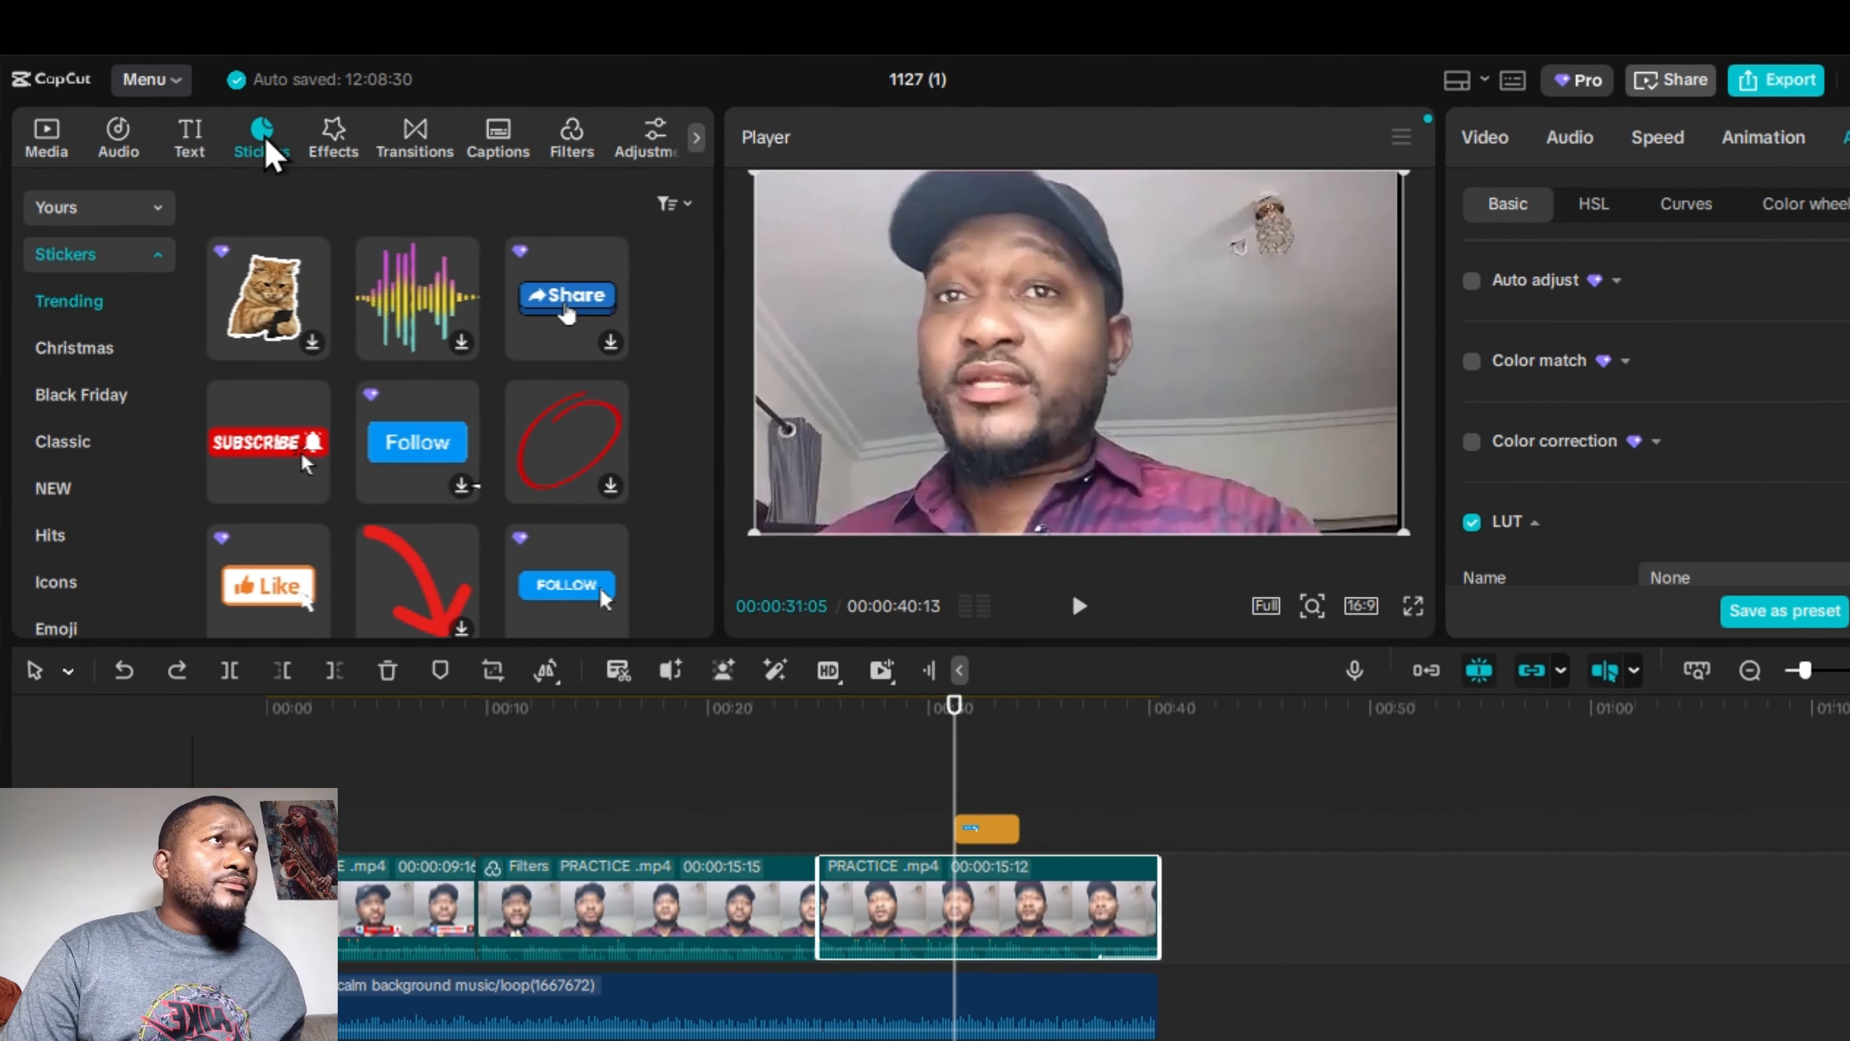
scroll(333, 462, "down", 2)
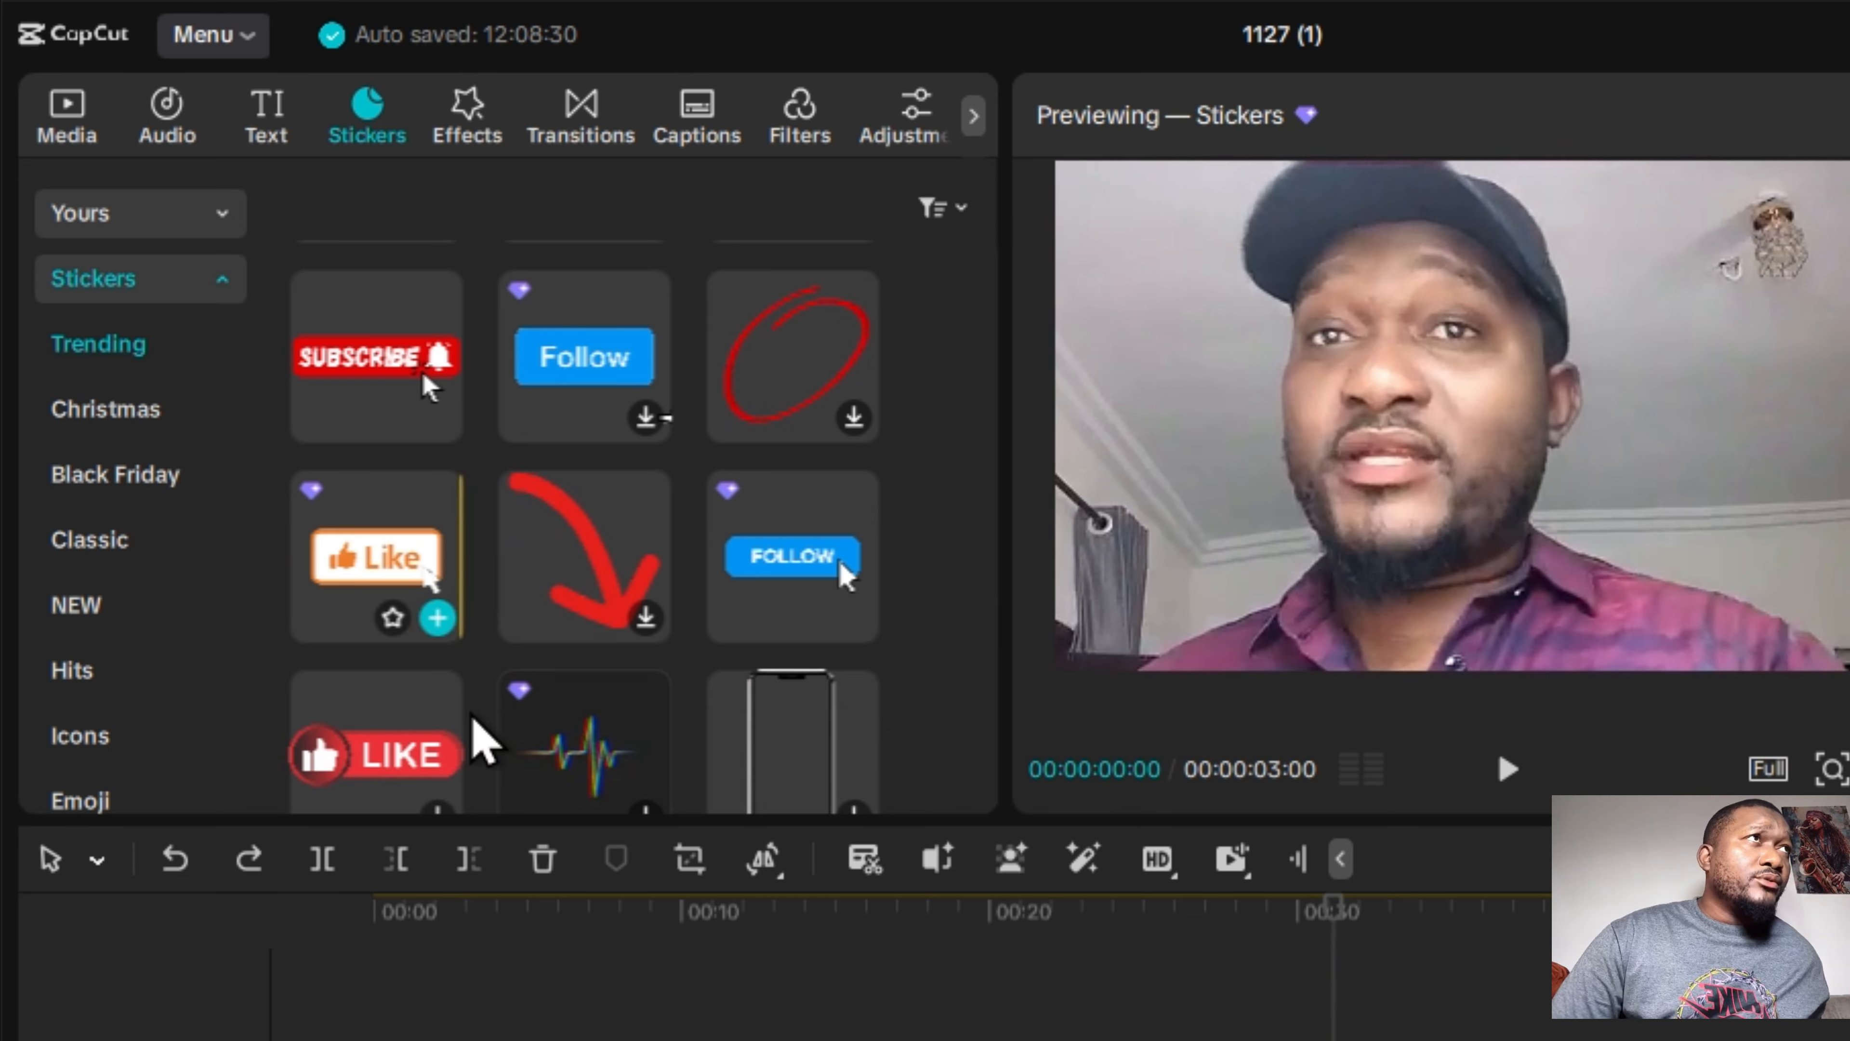
scroll(722, 611, "down", 5)
scroll(674, 696, "down", 2)
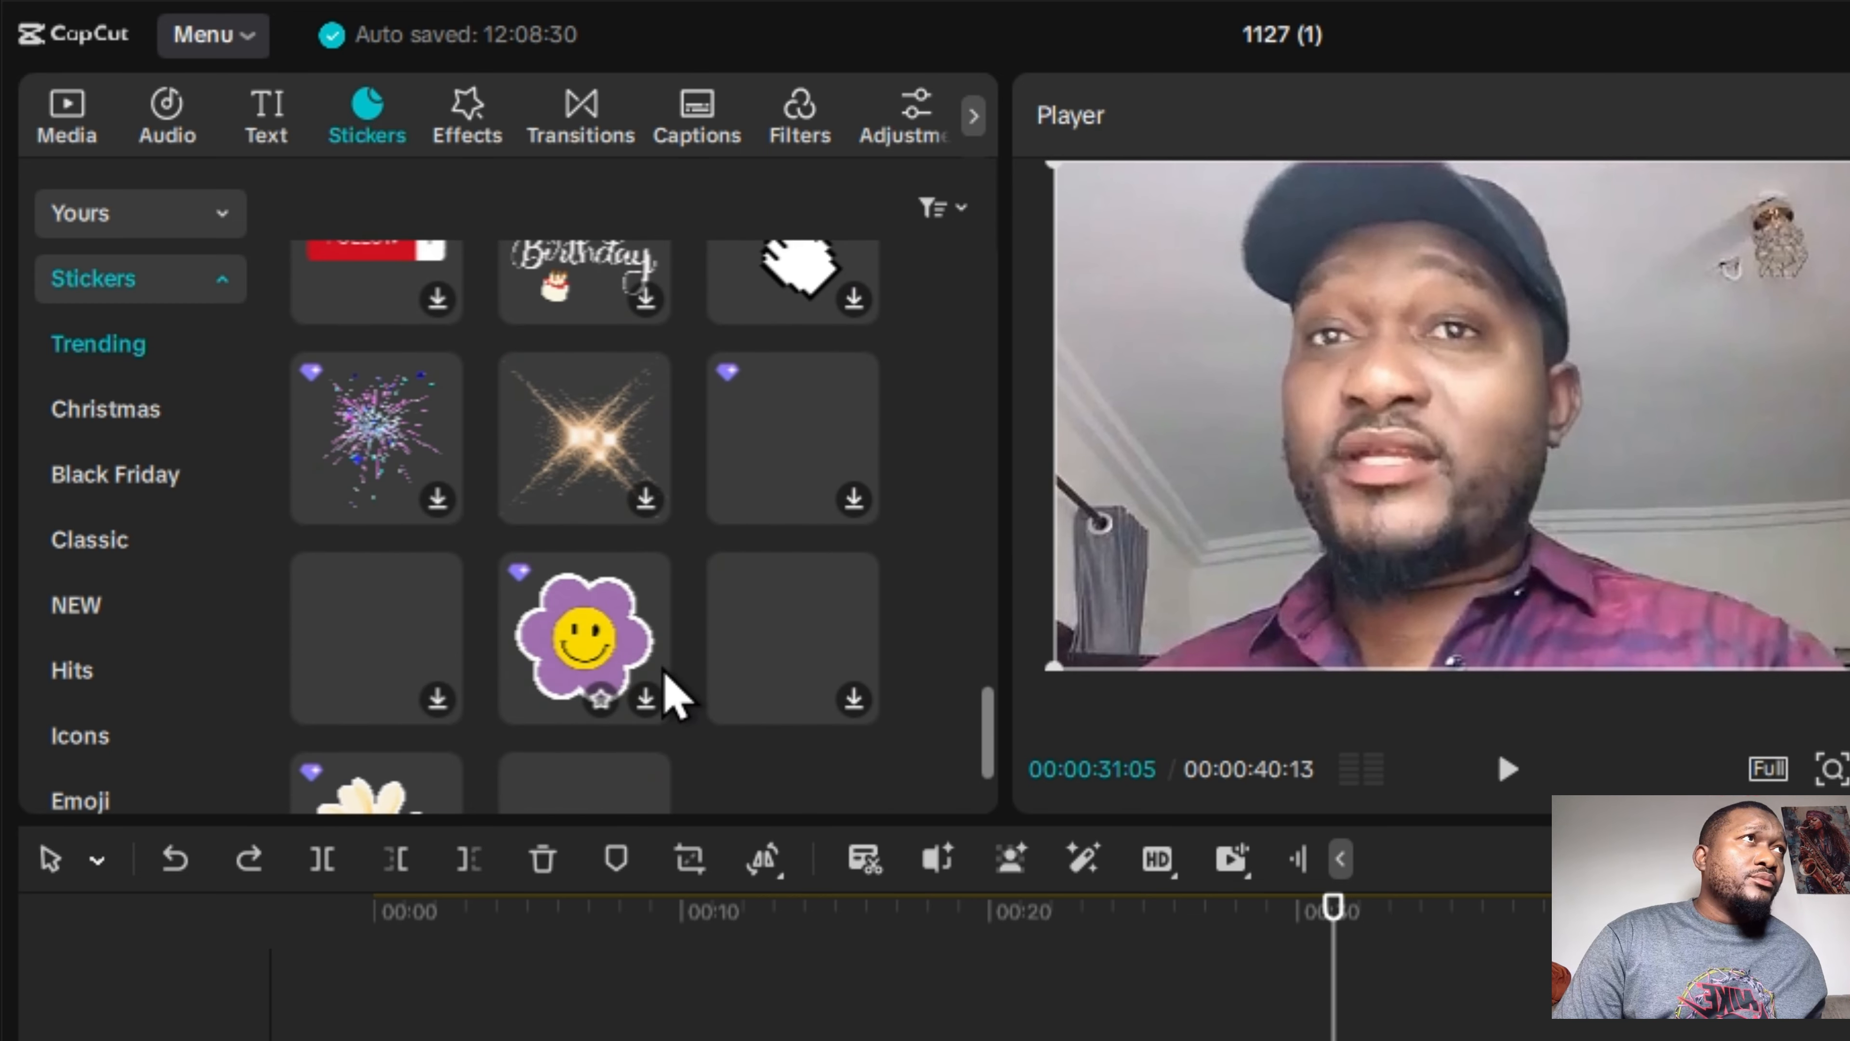
scroll(678, 678, "up", 8)
left_click(310, 583)
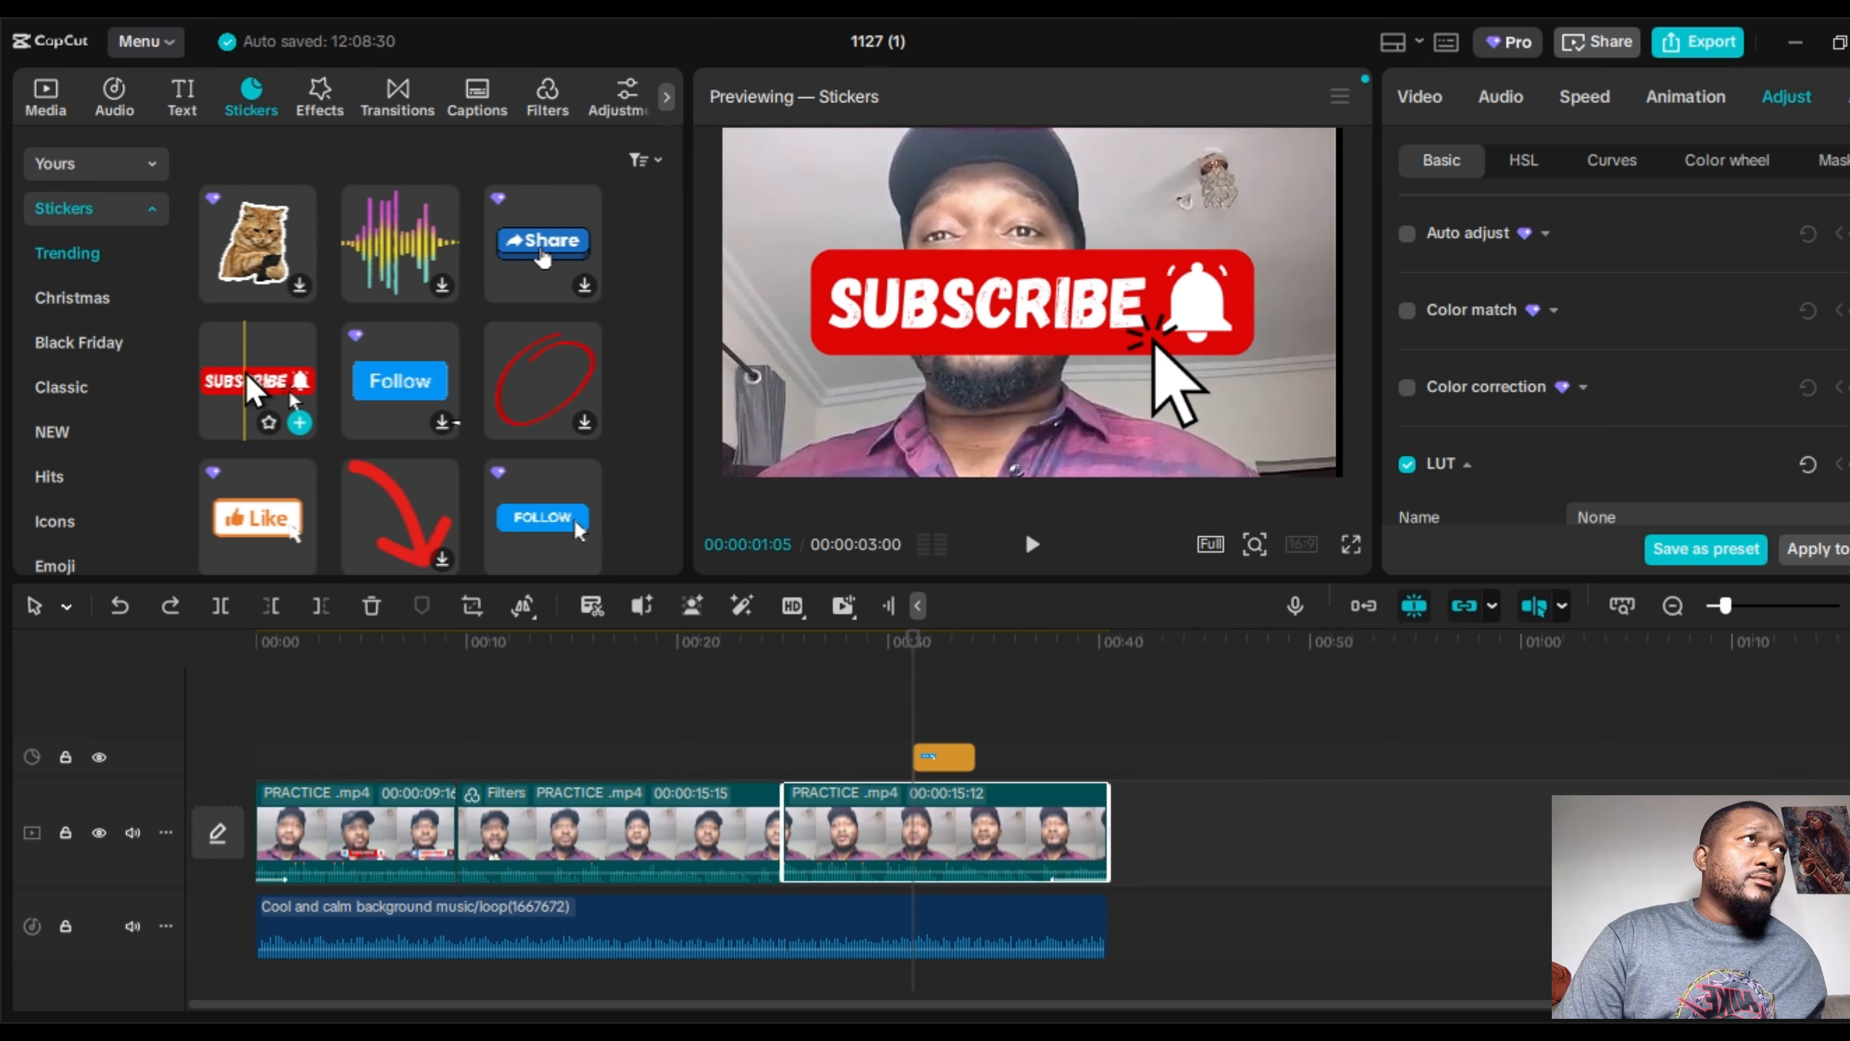
left_click_drag(310, 583, 651, 1040)
left_click_drag(441, 776, 778, 764)
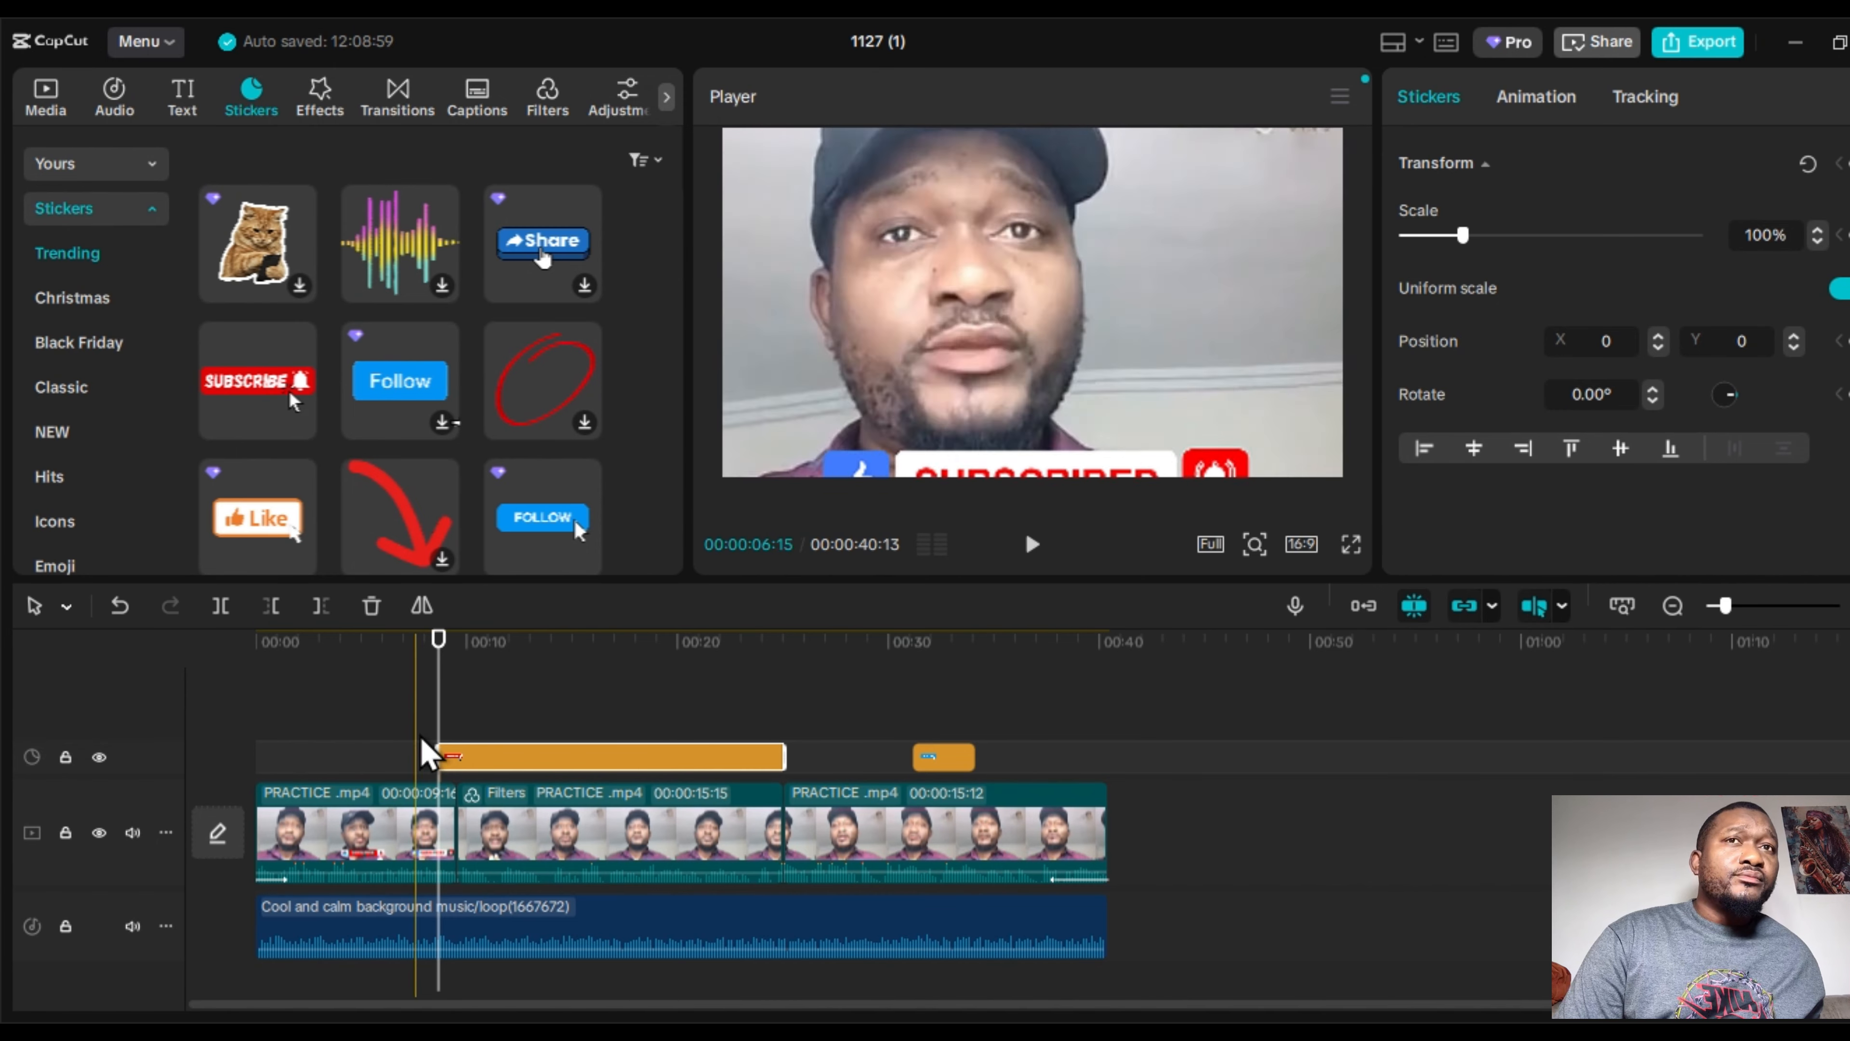
Scale the SUBSCRIBE sticker to 43%, move it to the lower centre of the frame and play that section.
left_click(426, 739)
left_click(1031, 545)
left_click(1062, 313)
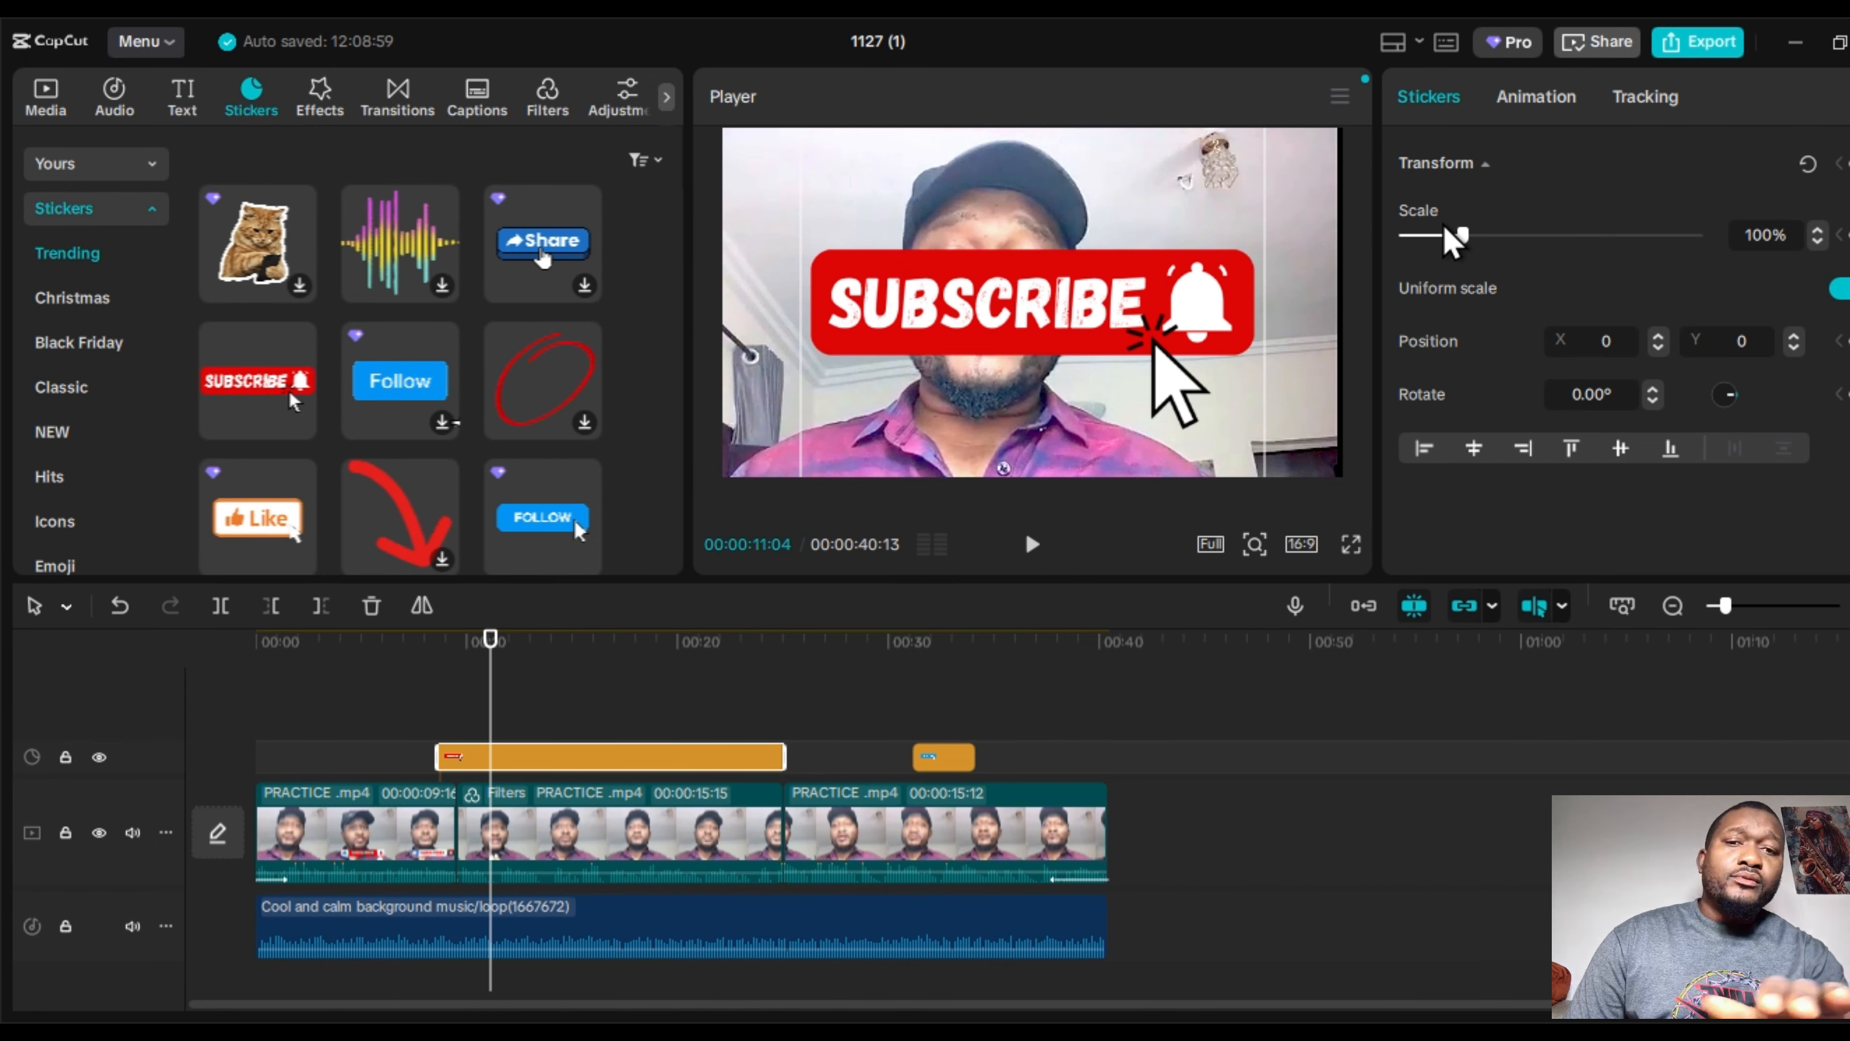
left_click_drag(1465, 235, 1431, 238)
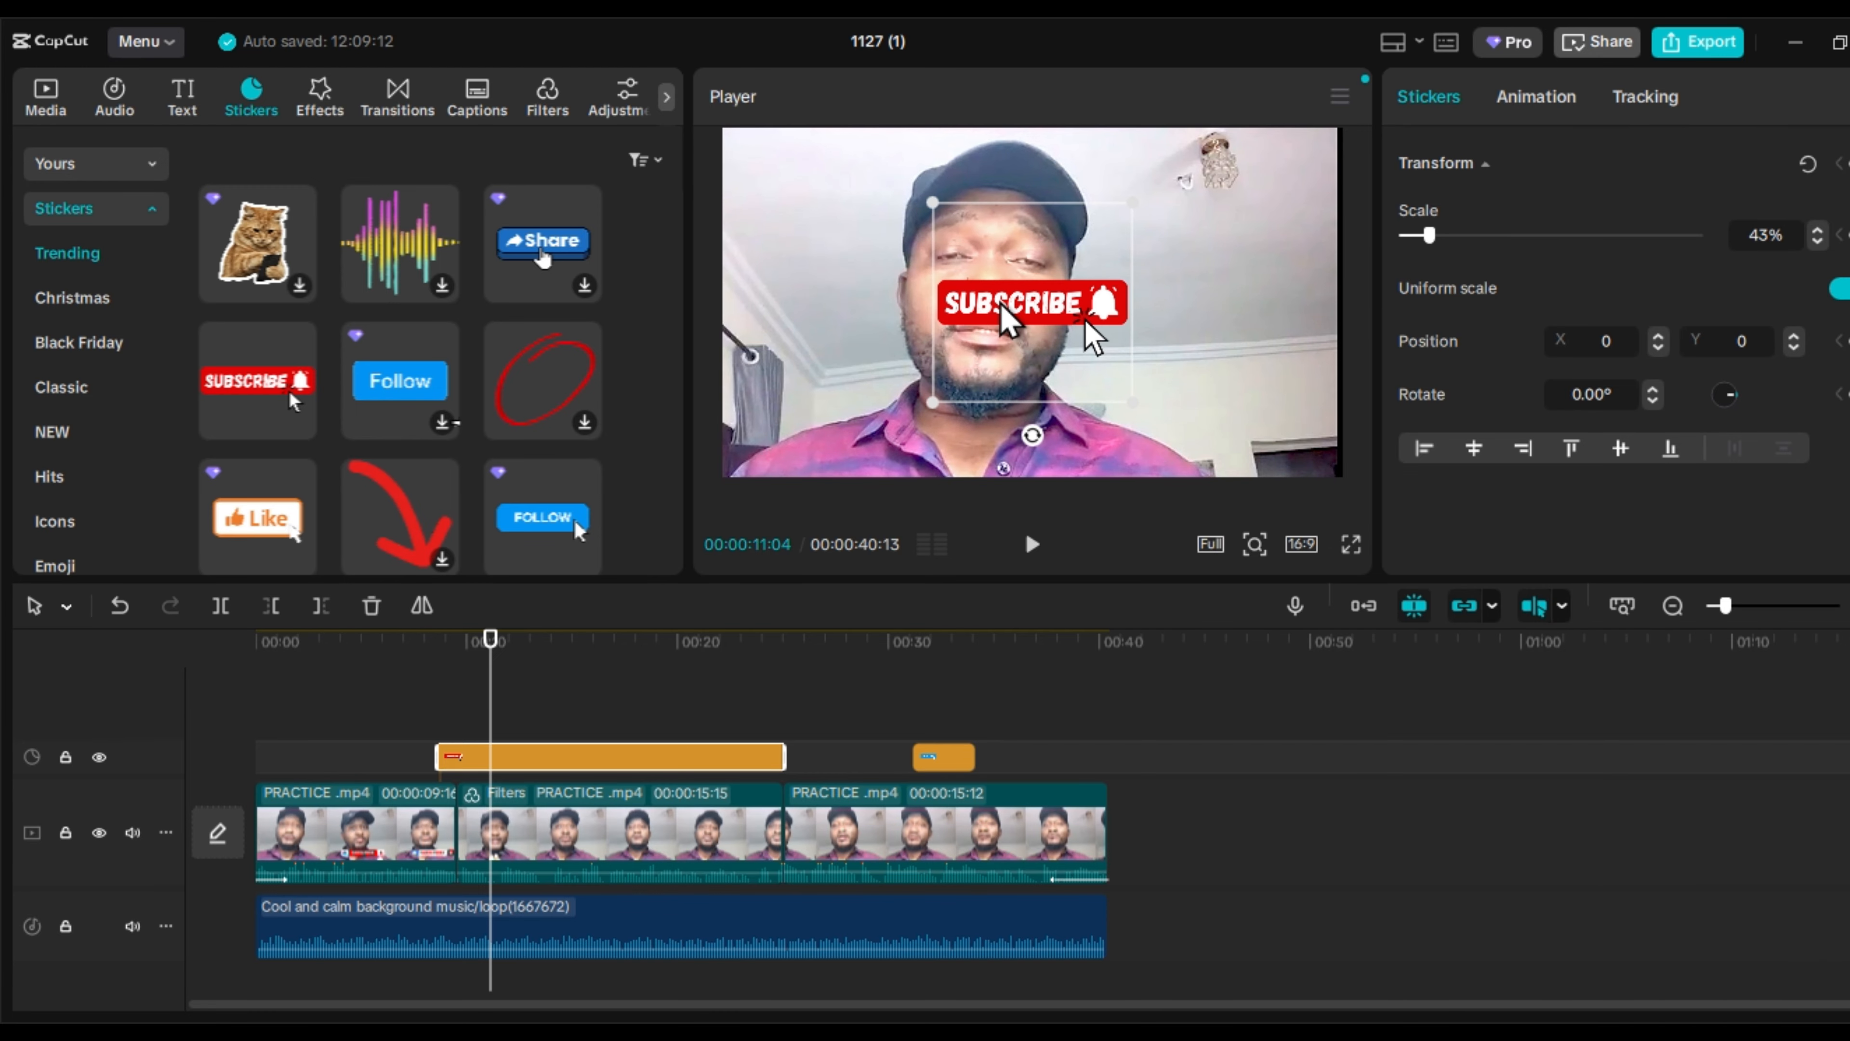
left_click_drag(1010, 314, 987, 464)
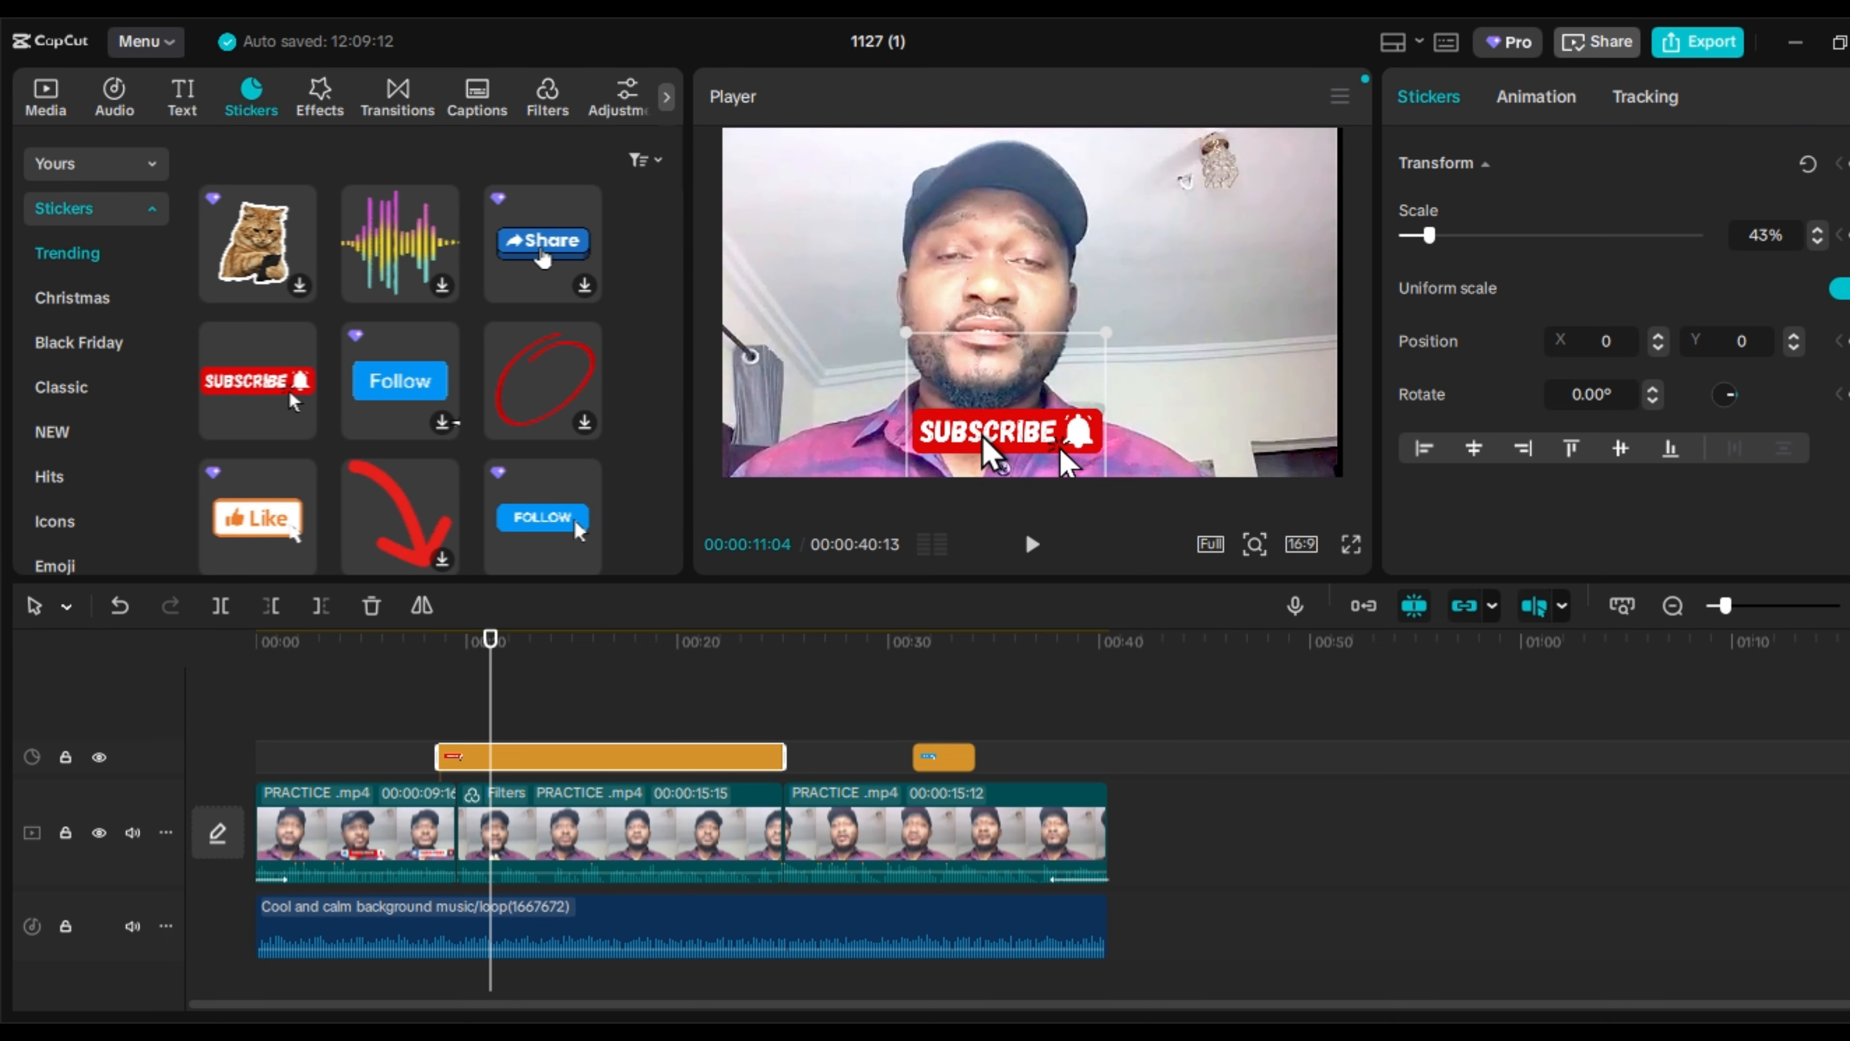
left_click(1026, 544)
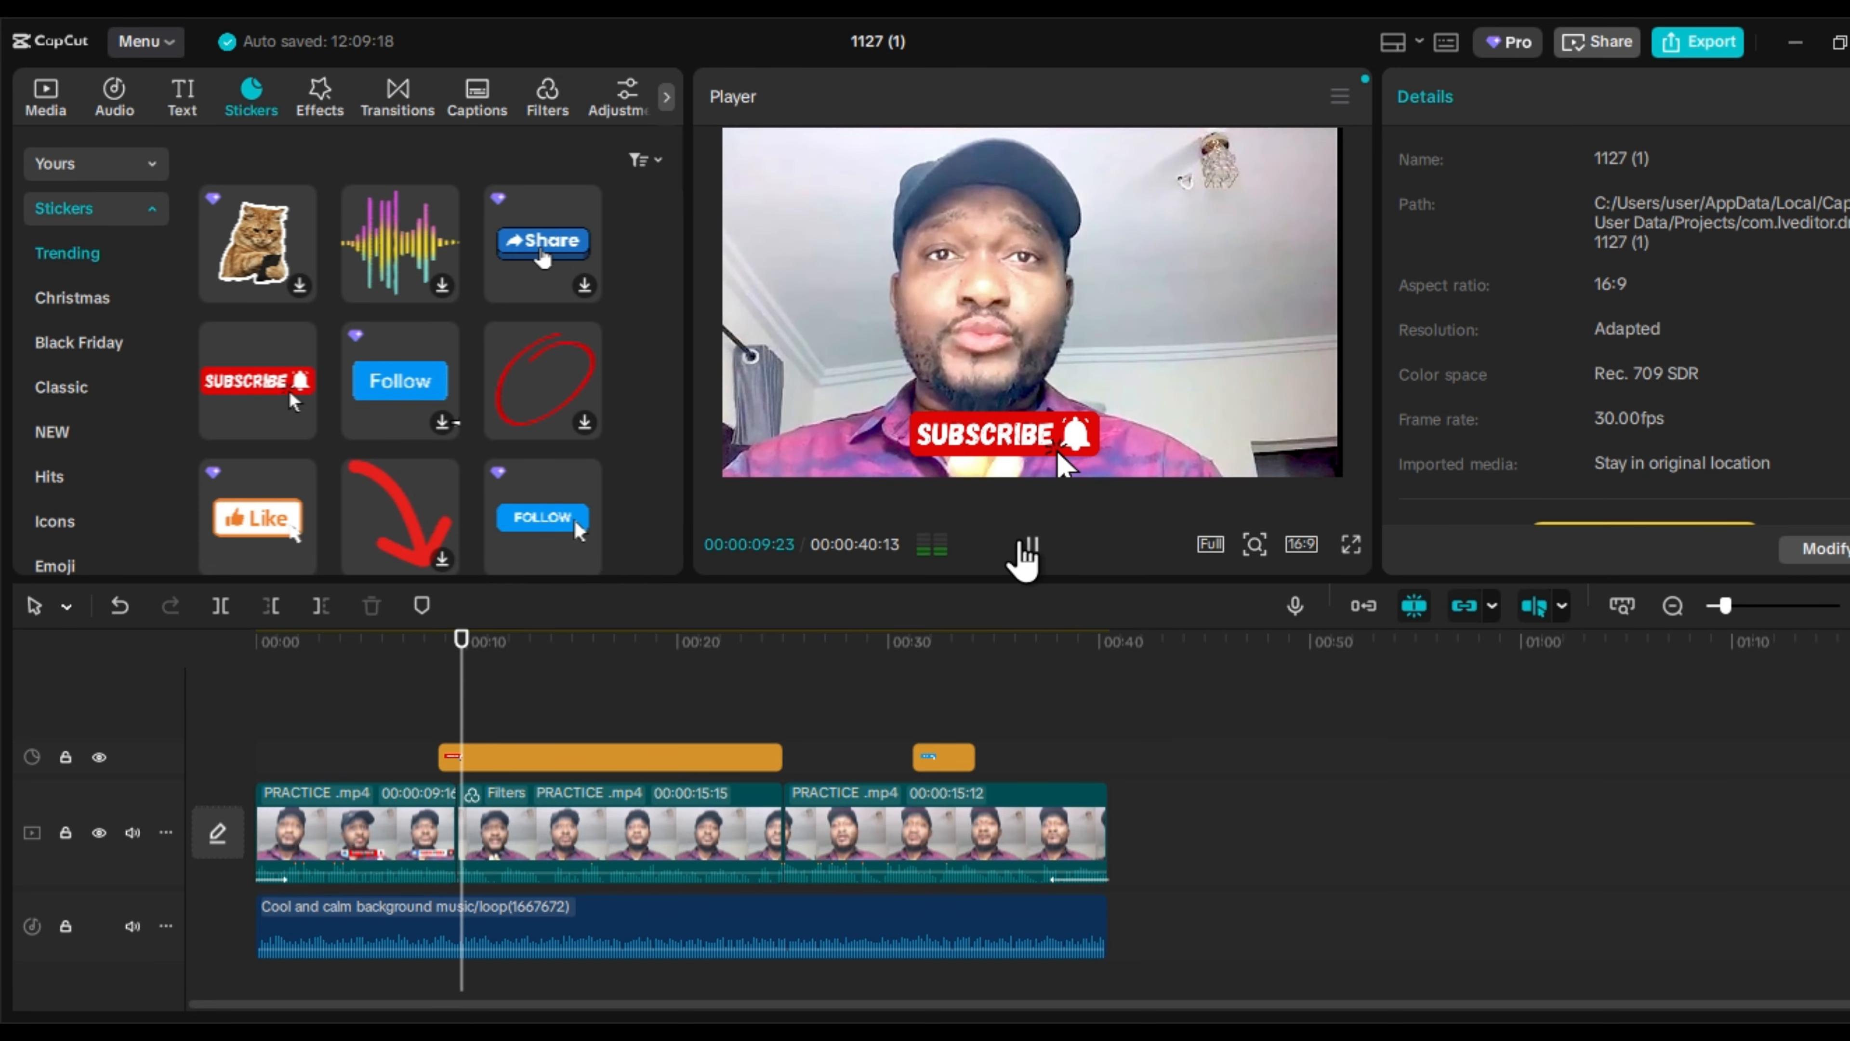
left_click(1026, 543)
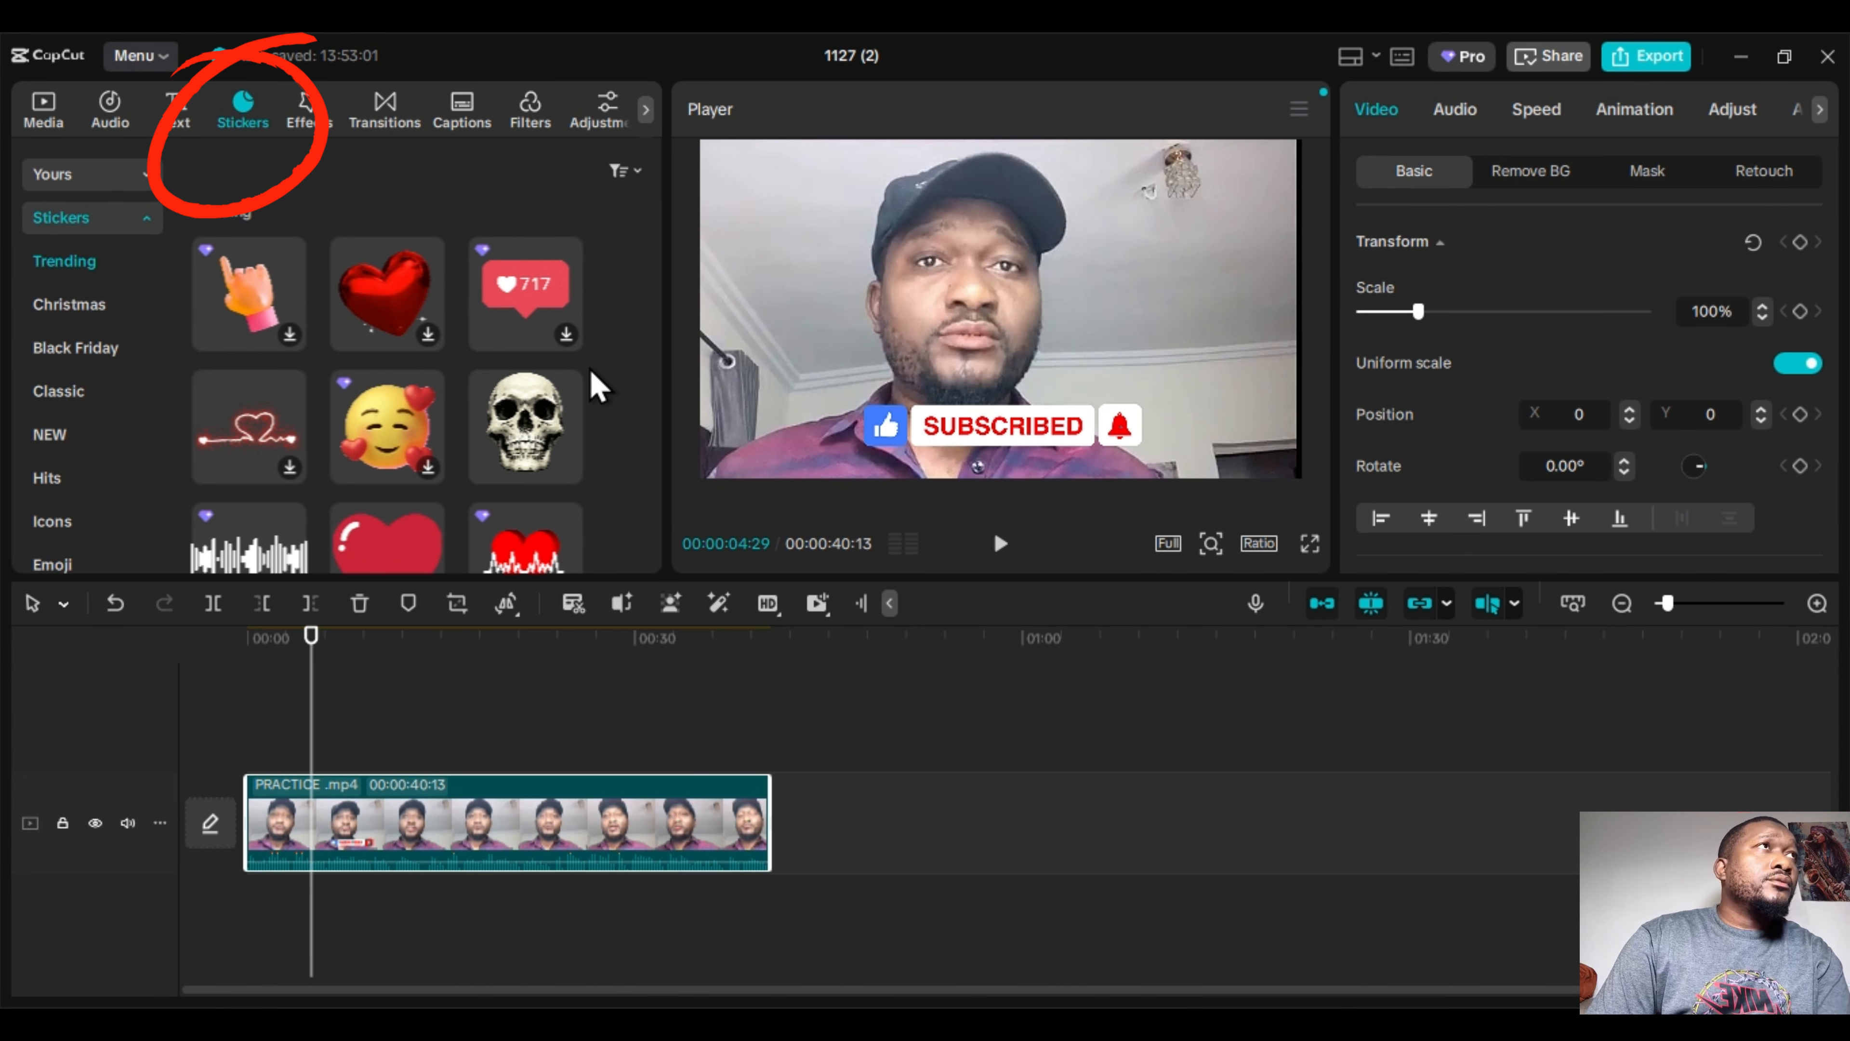
Find the curved red arrow among the trending stickers and add it above the video at about 00:00:04:29.
scroll(592, 373, "down", 2)
scroll(568, 433, "down", 3)
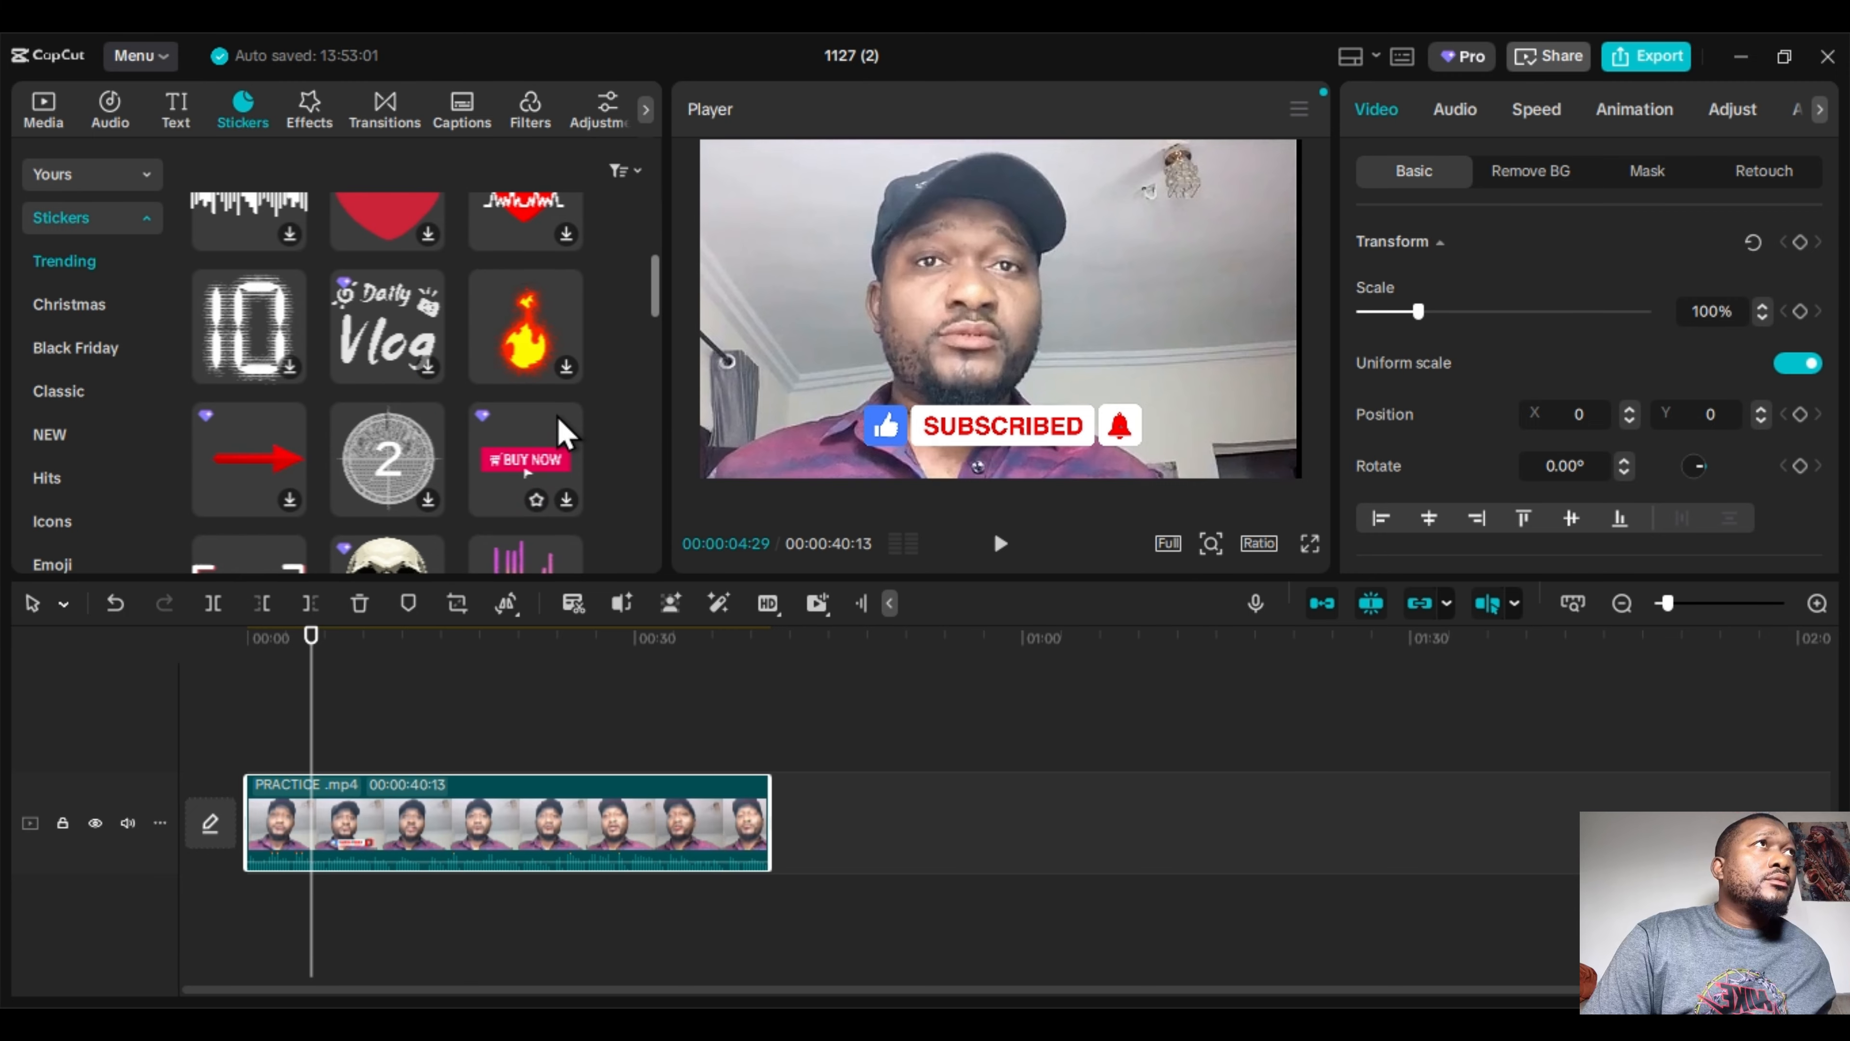
scroll(568, 457, "down", 3)
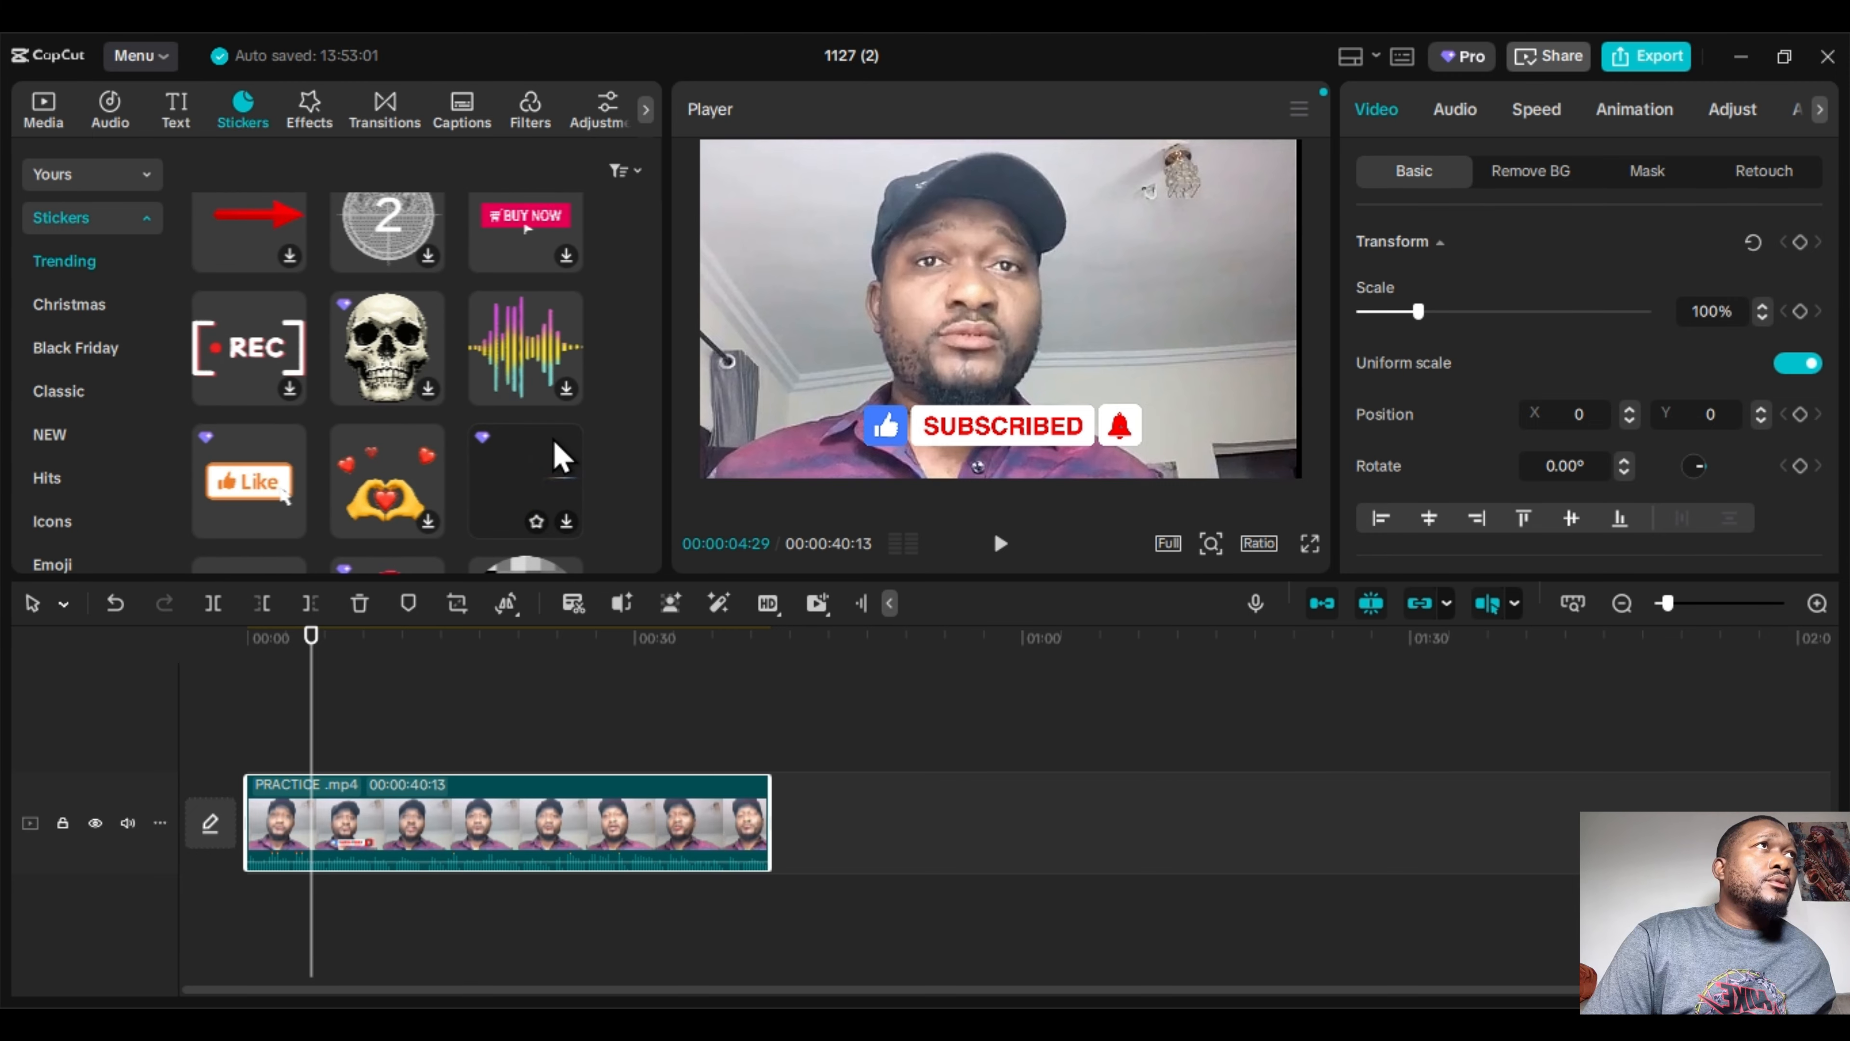
scroll(561, 458, "down", 2)
scroll(561, 458, "down", 2)
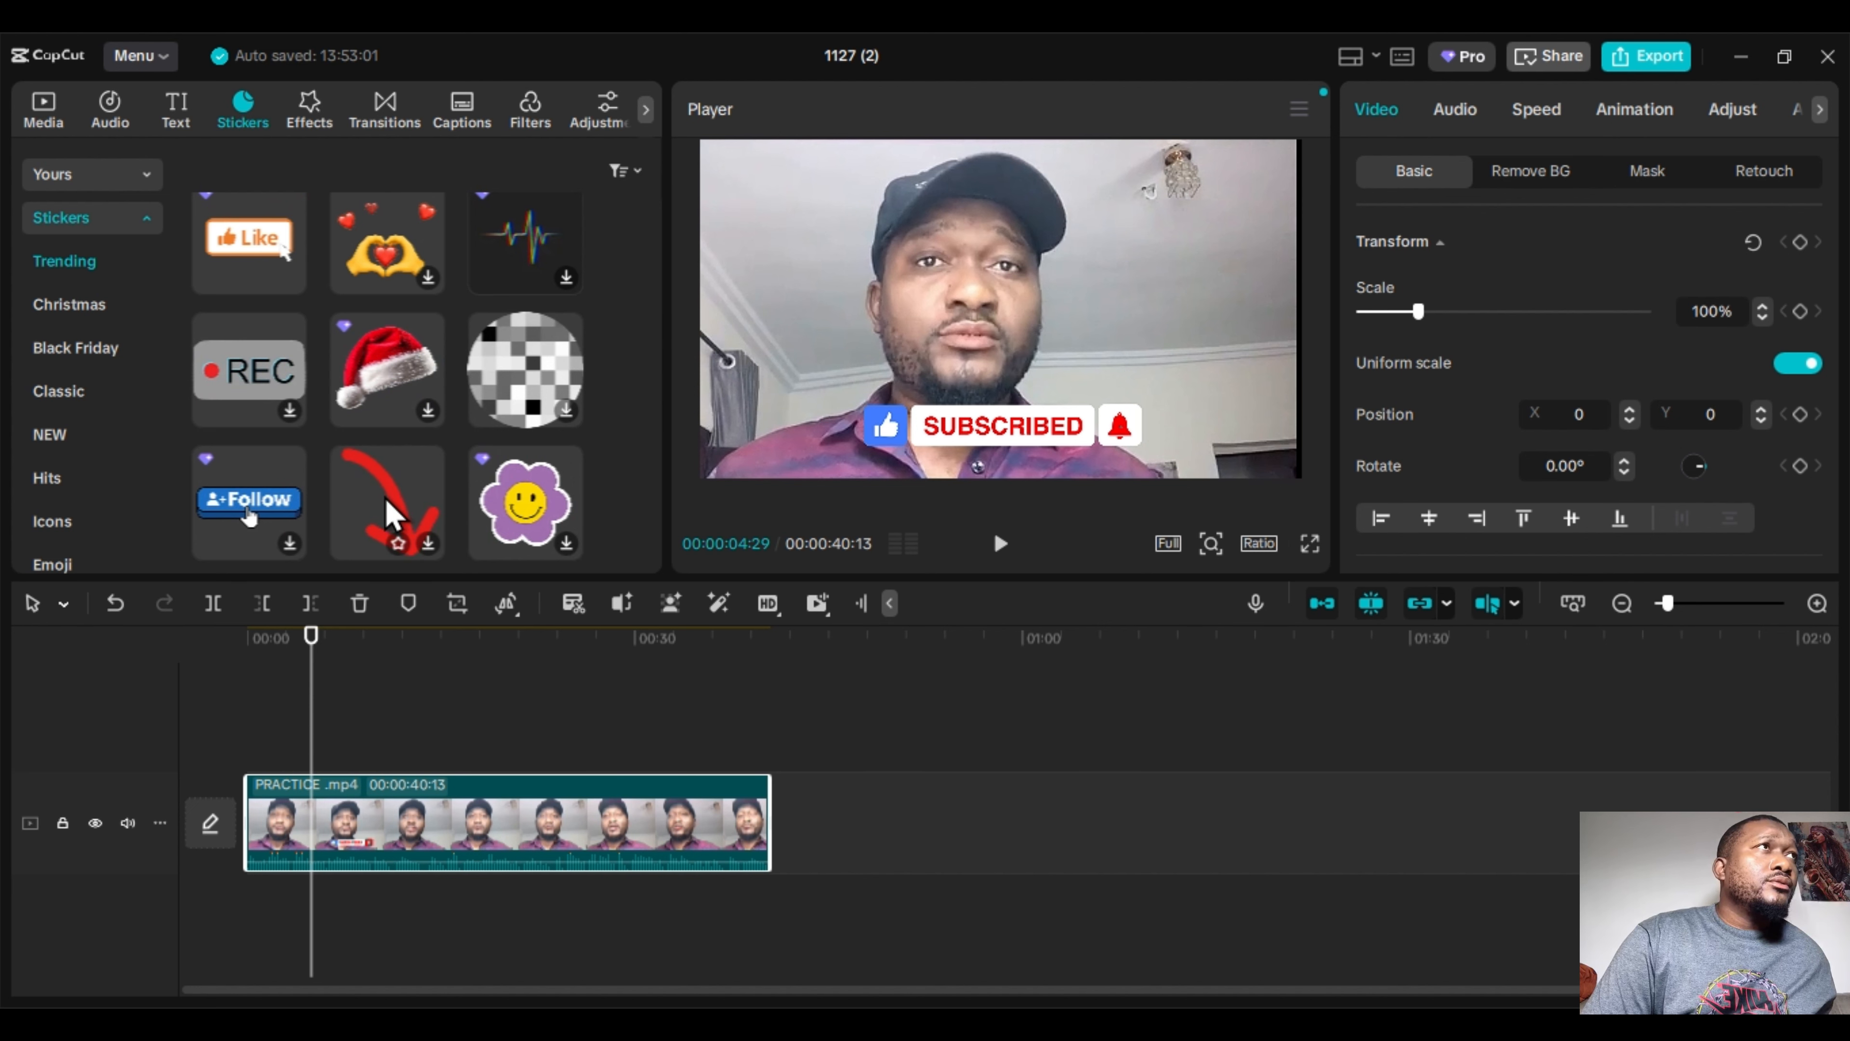
left_click_drag(391, 514, 309, 749)
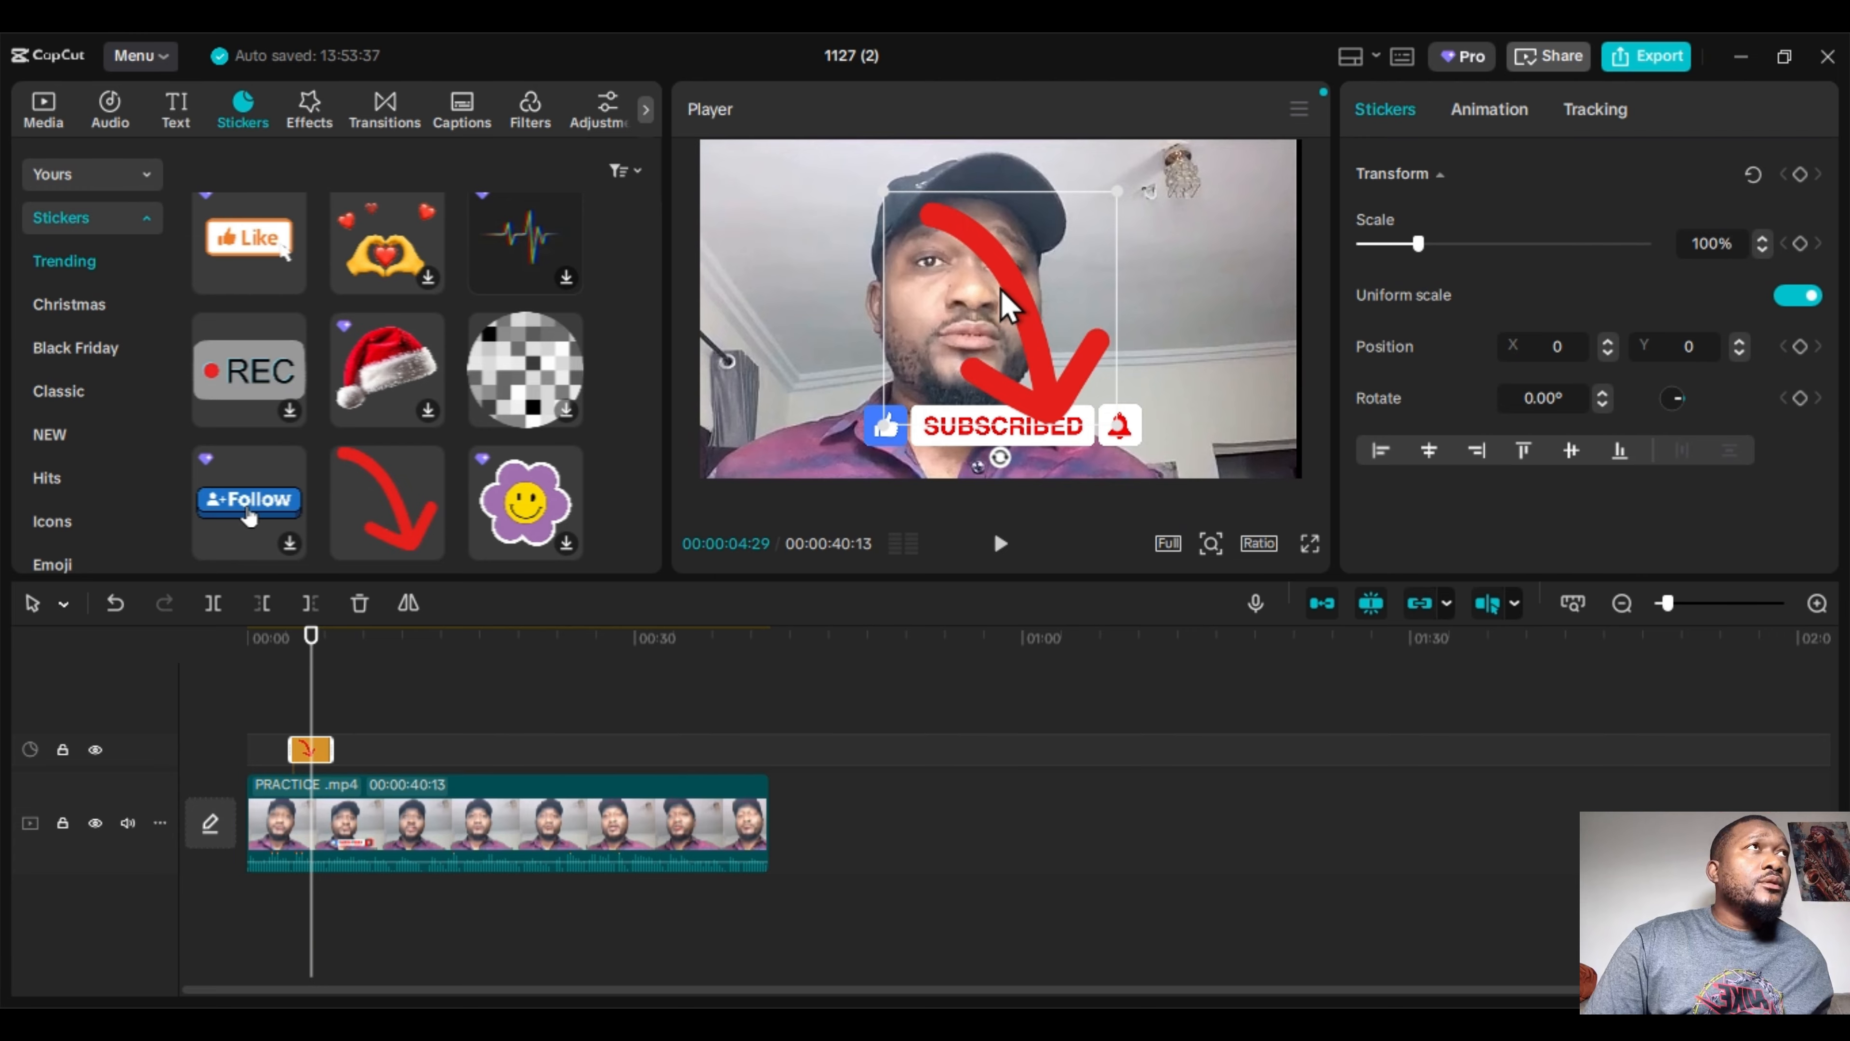
Rotate the arrow sticker to -95.43°, scale it to 29%, place it at X -1189, Y -894 and play the video's opening seconds.
left_click_drag(1000, 456, 1148, 294)
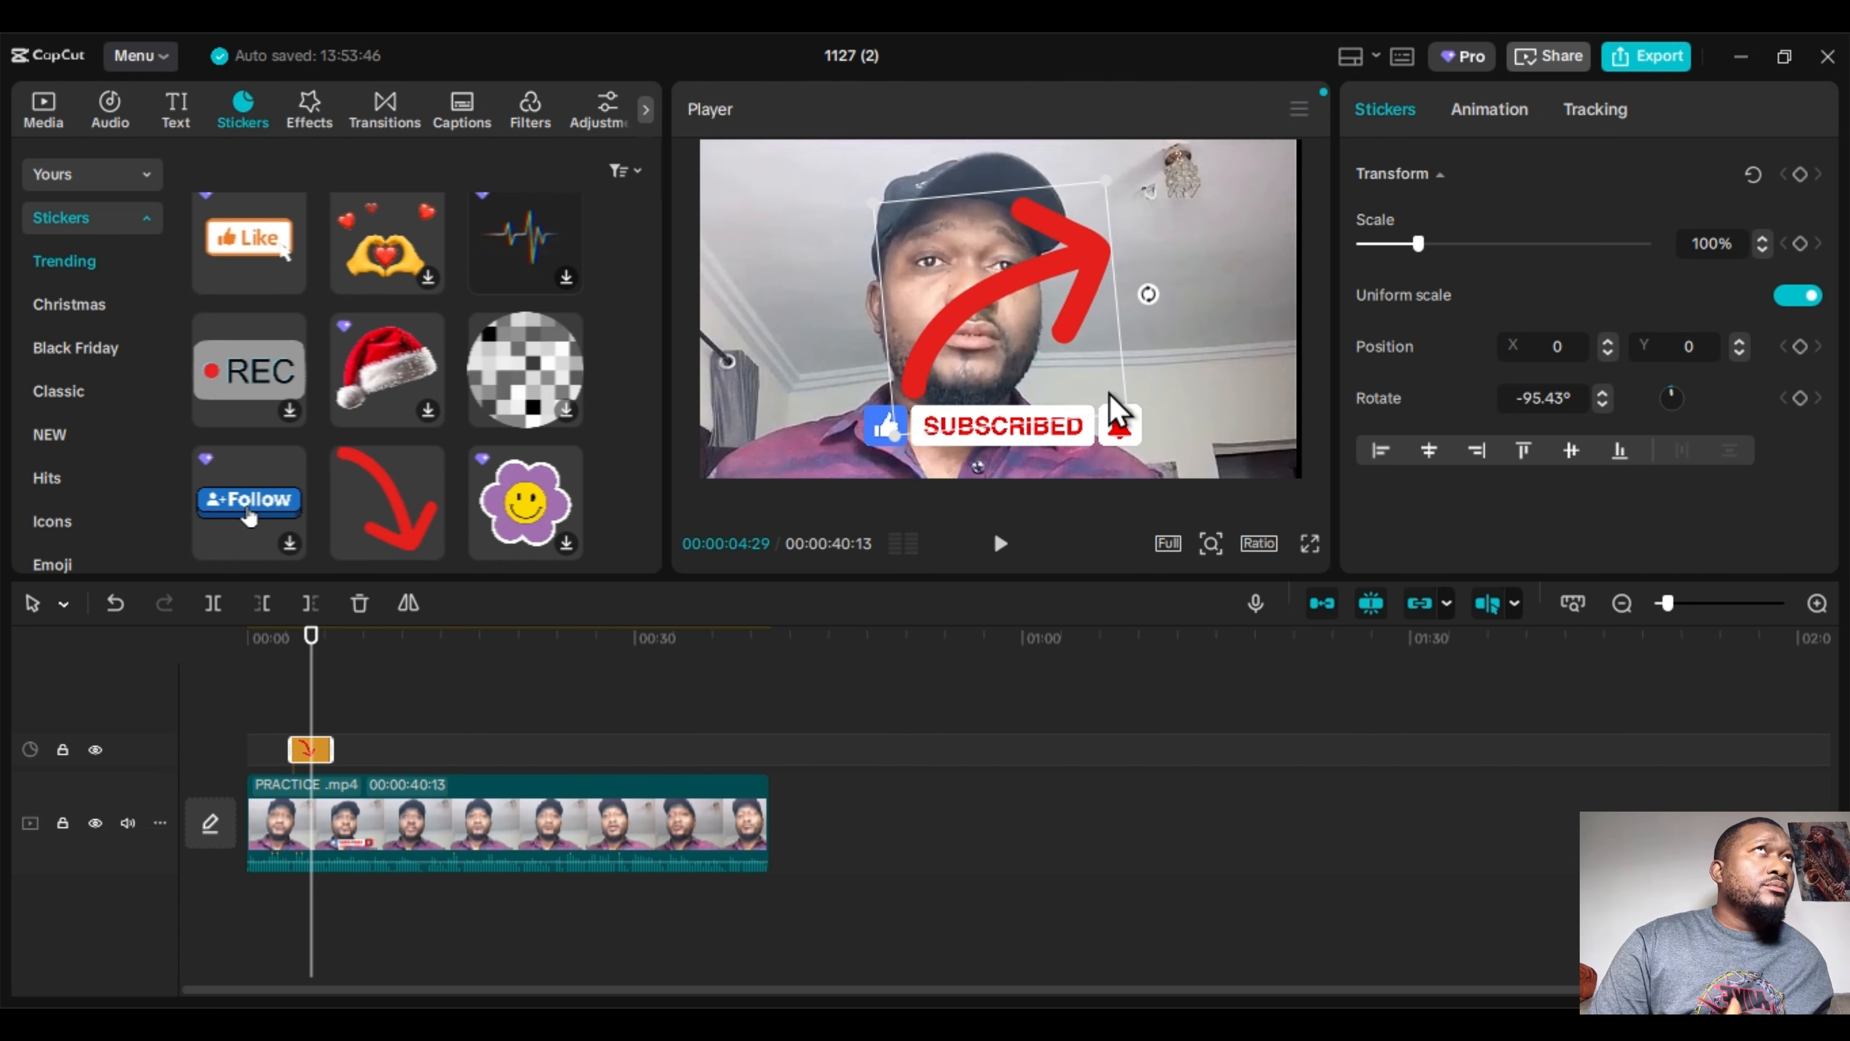
left_click_drag(872, 205, 805, 472)
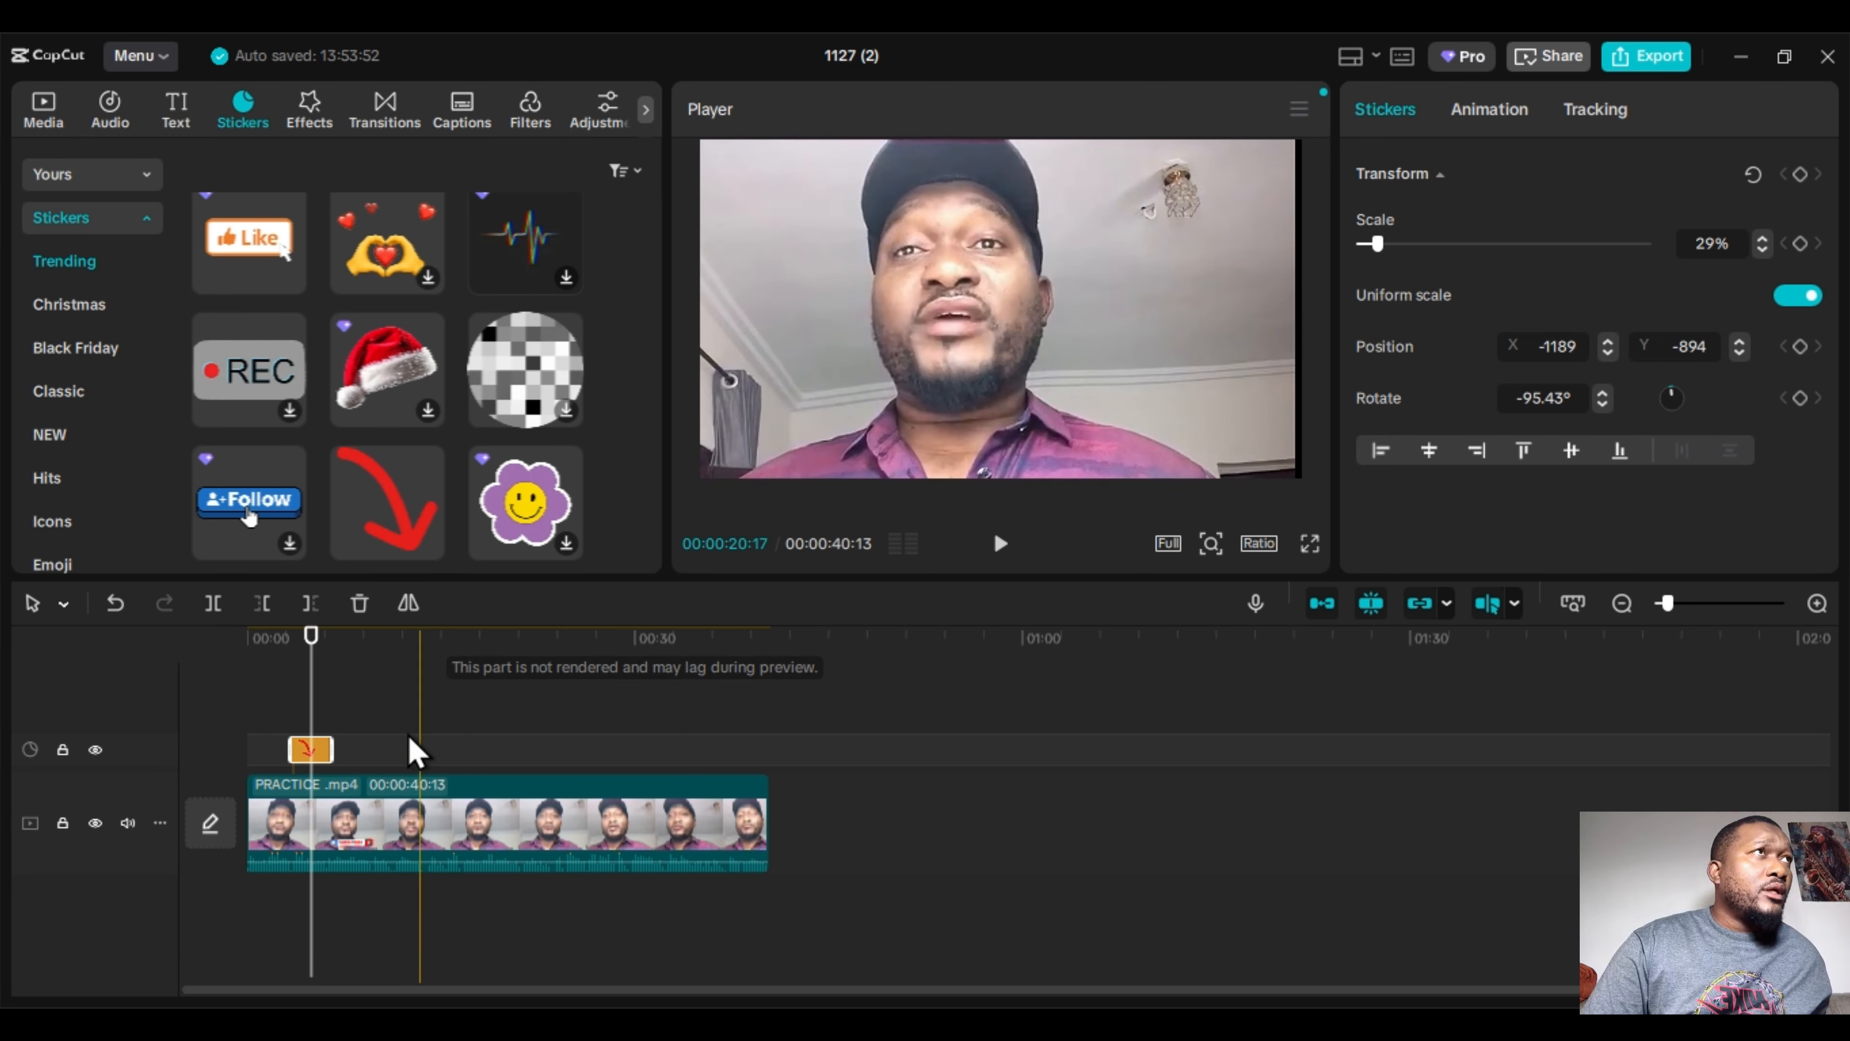
left_click(256, 735)
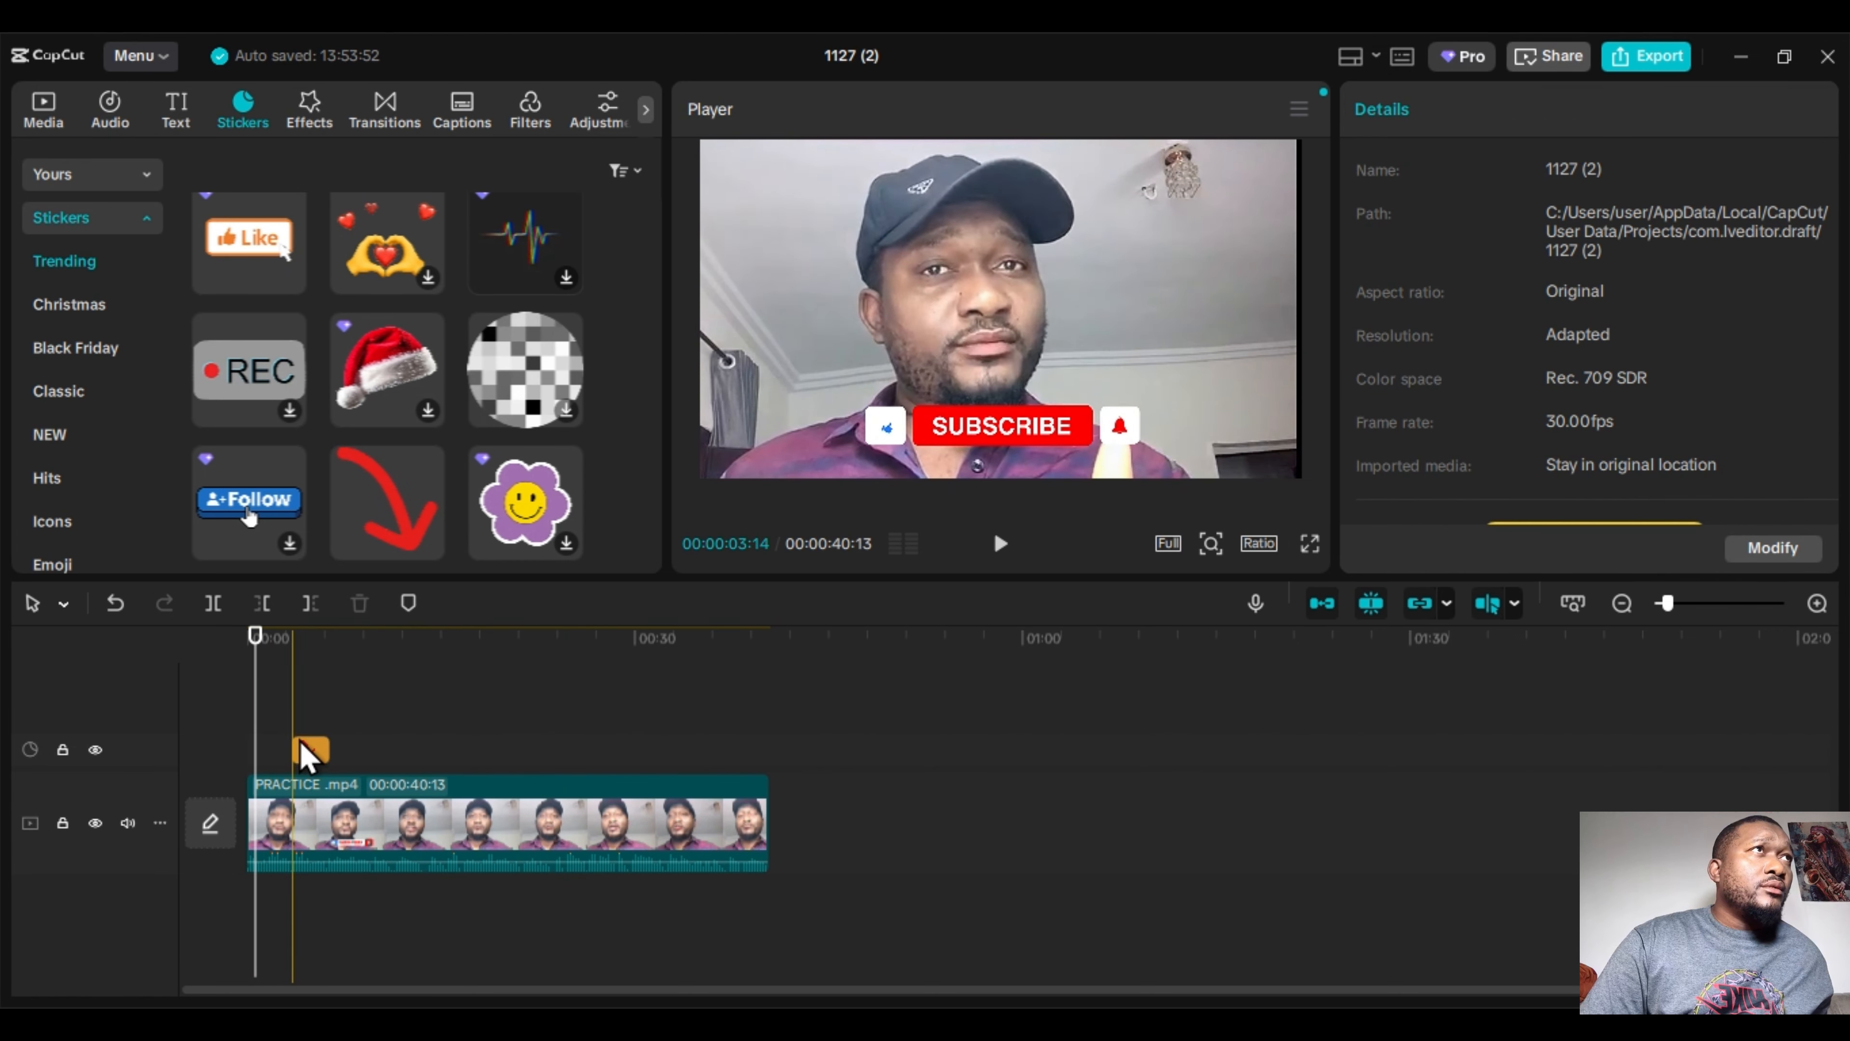
left_click(999, 543)
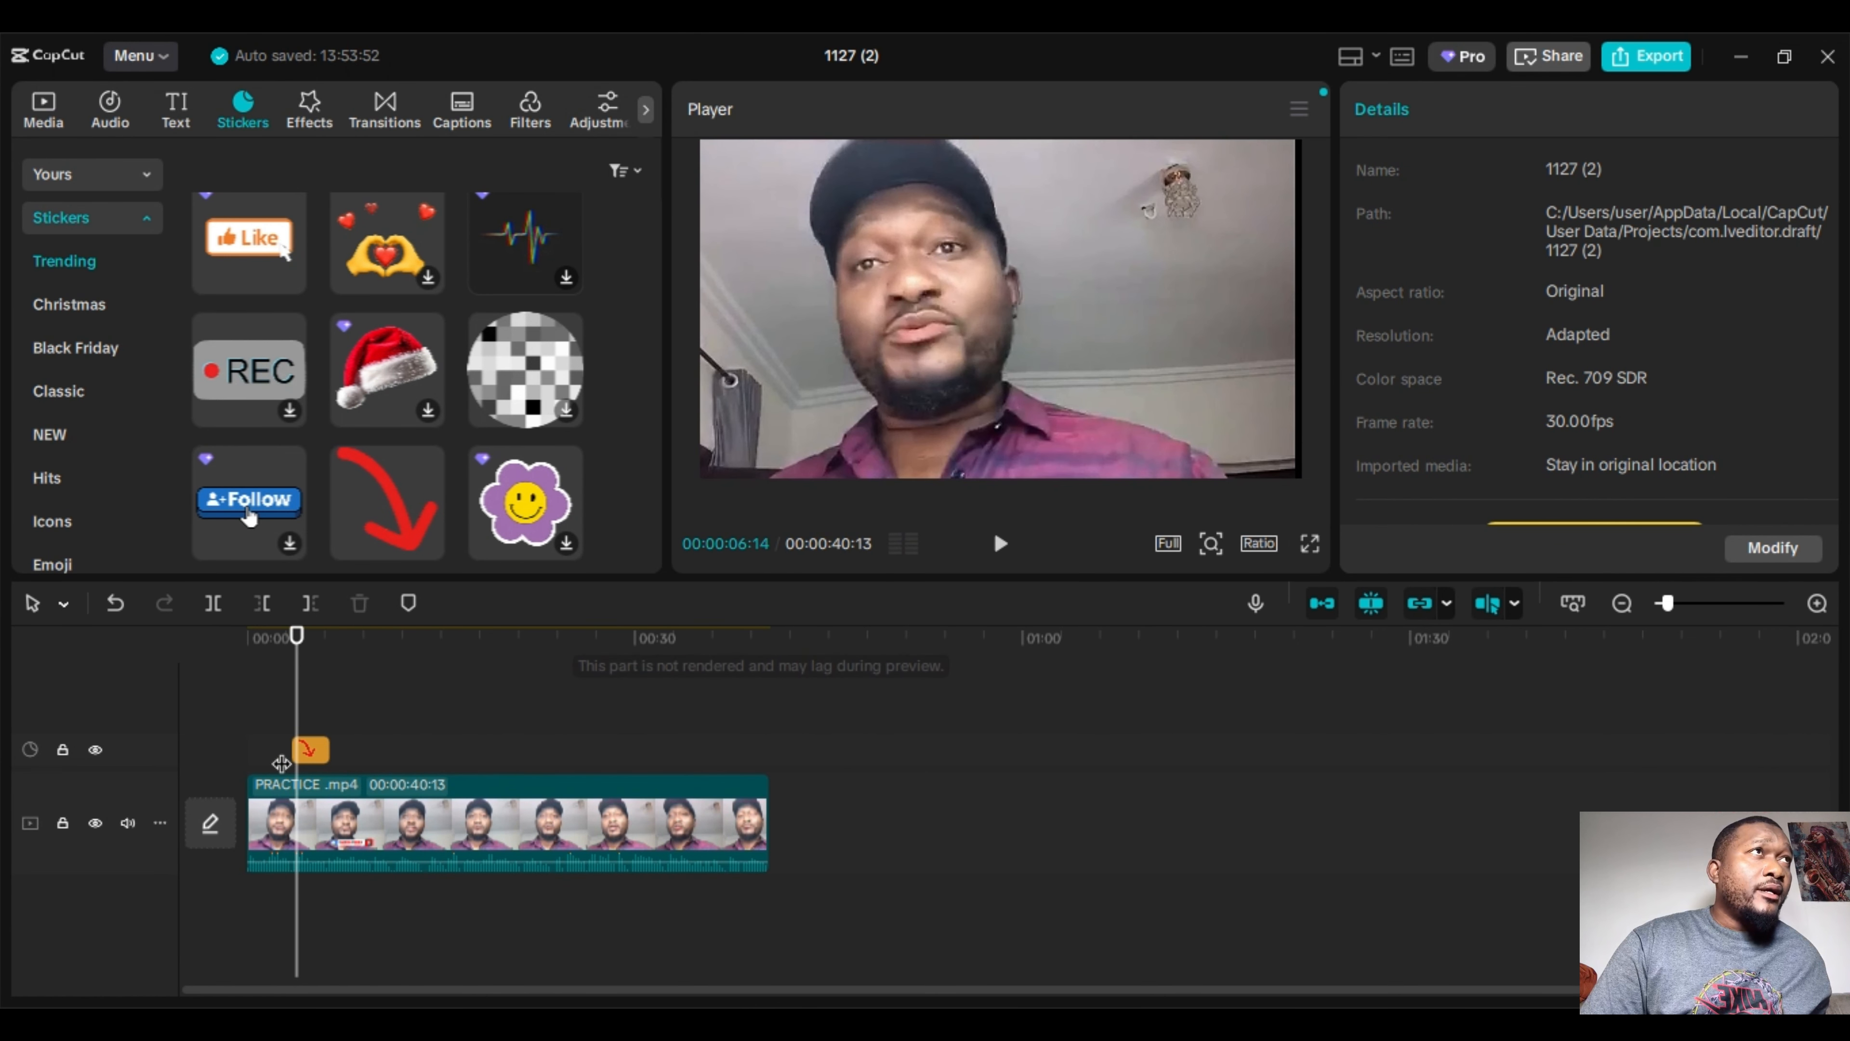
left_click(304, 750)
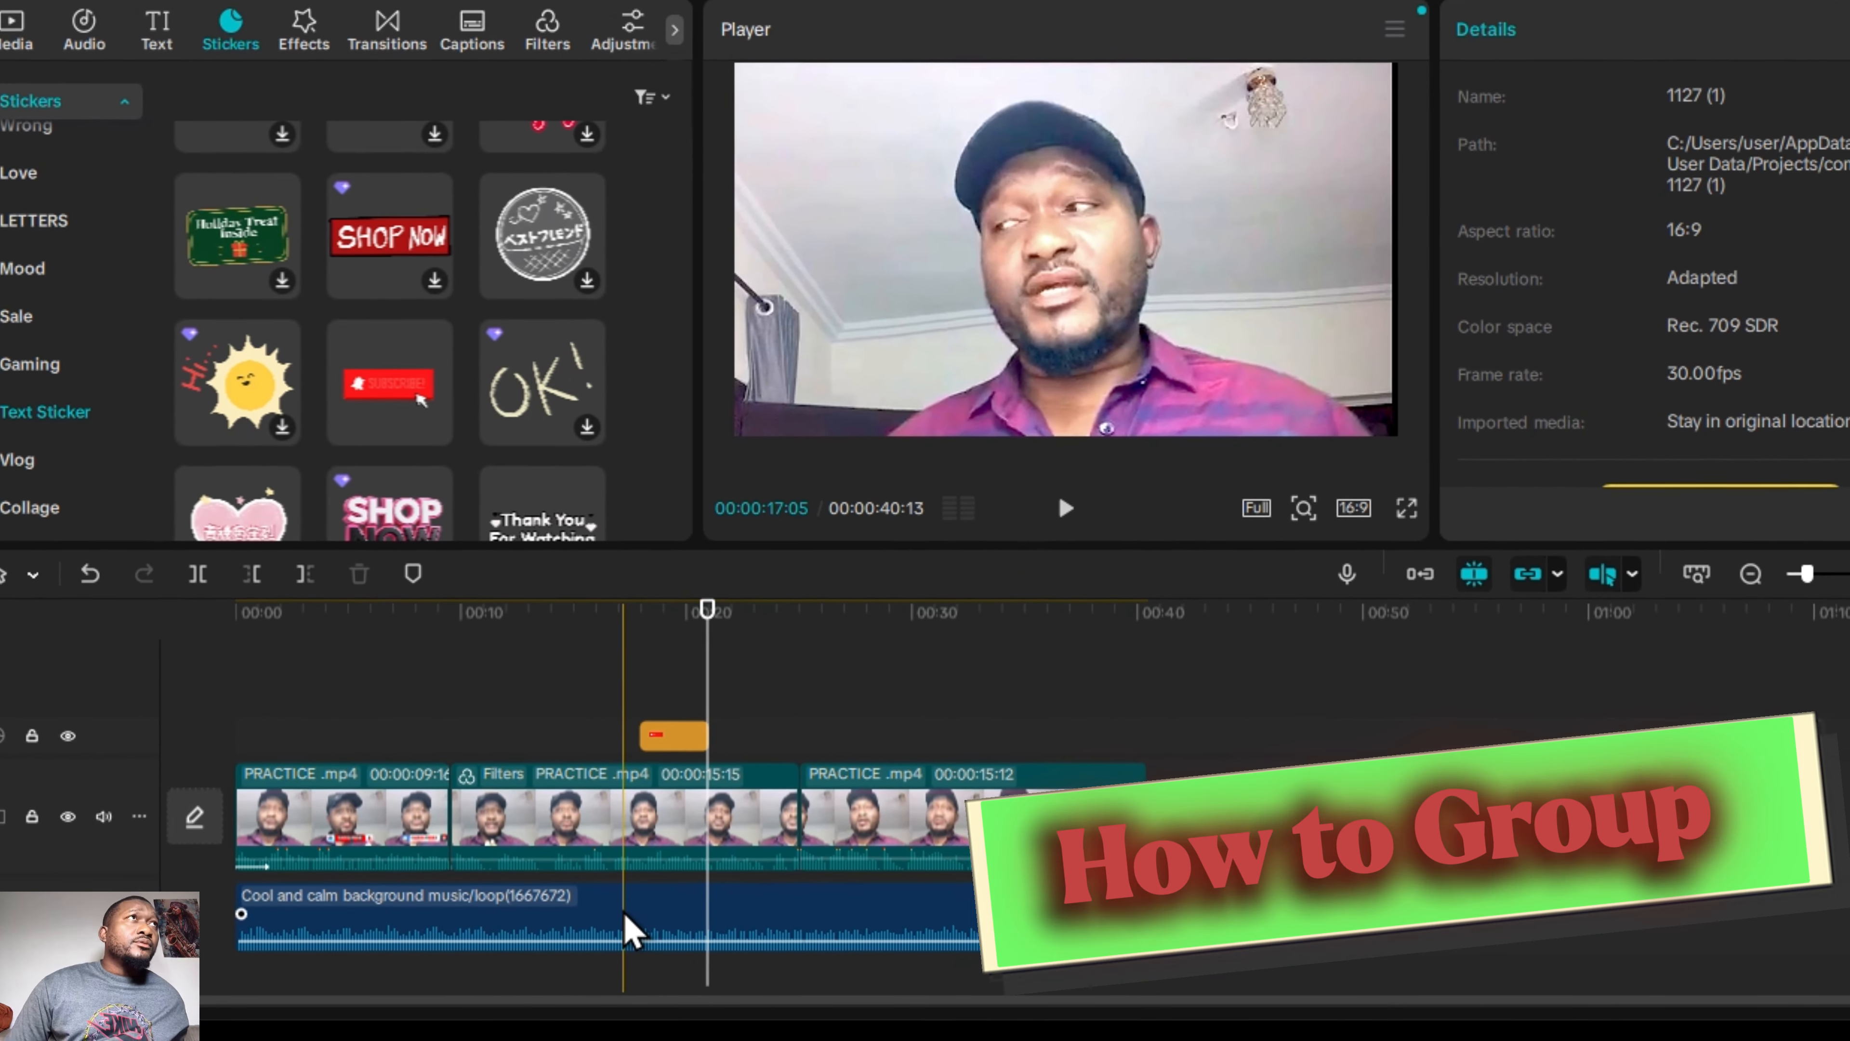
Combine the background music, all three video clips and the subscribe sticker into one compound clip and play it from the start.
left_click(623, 930)
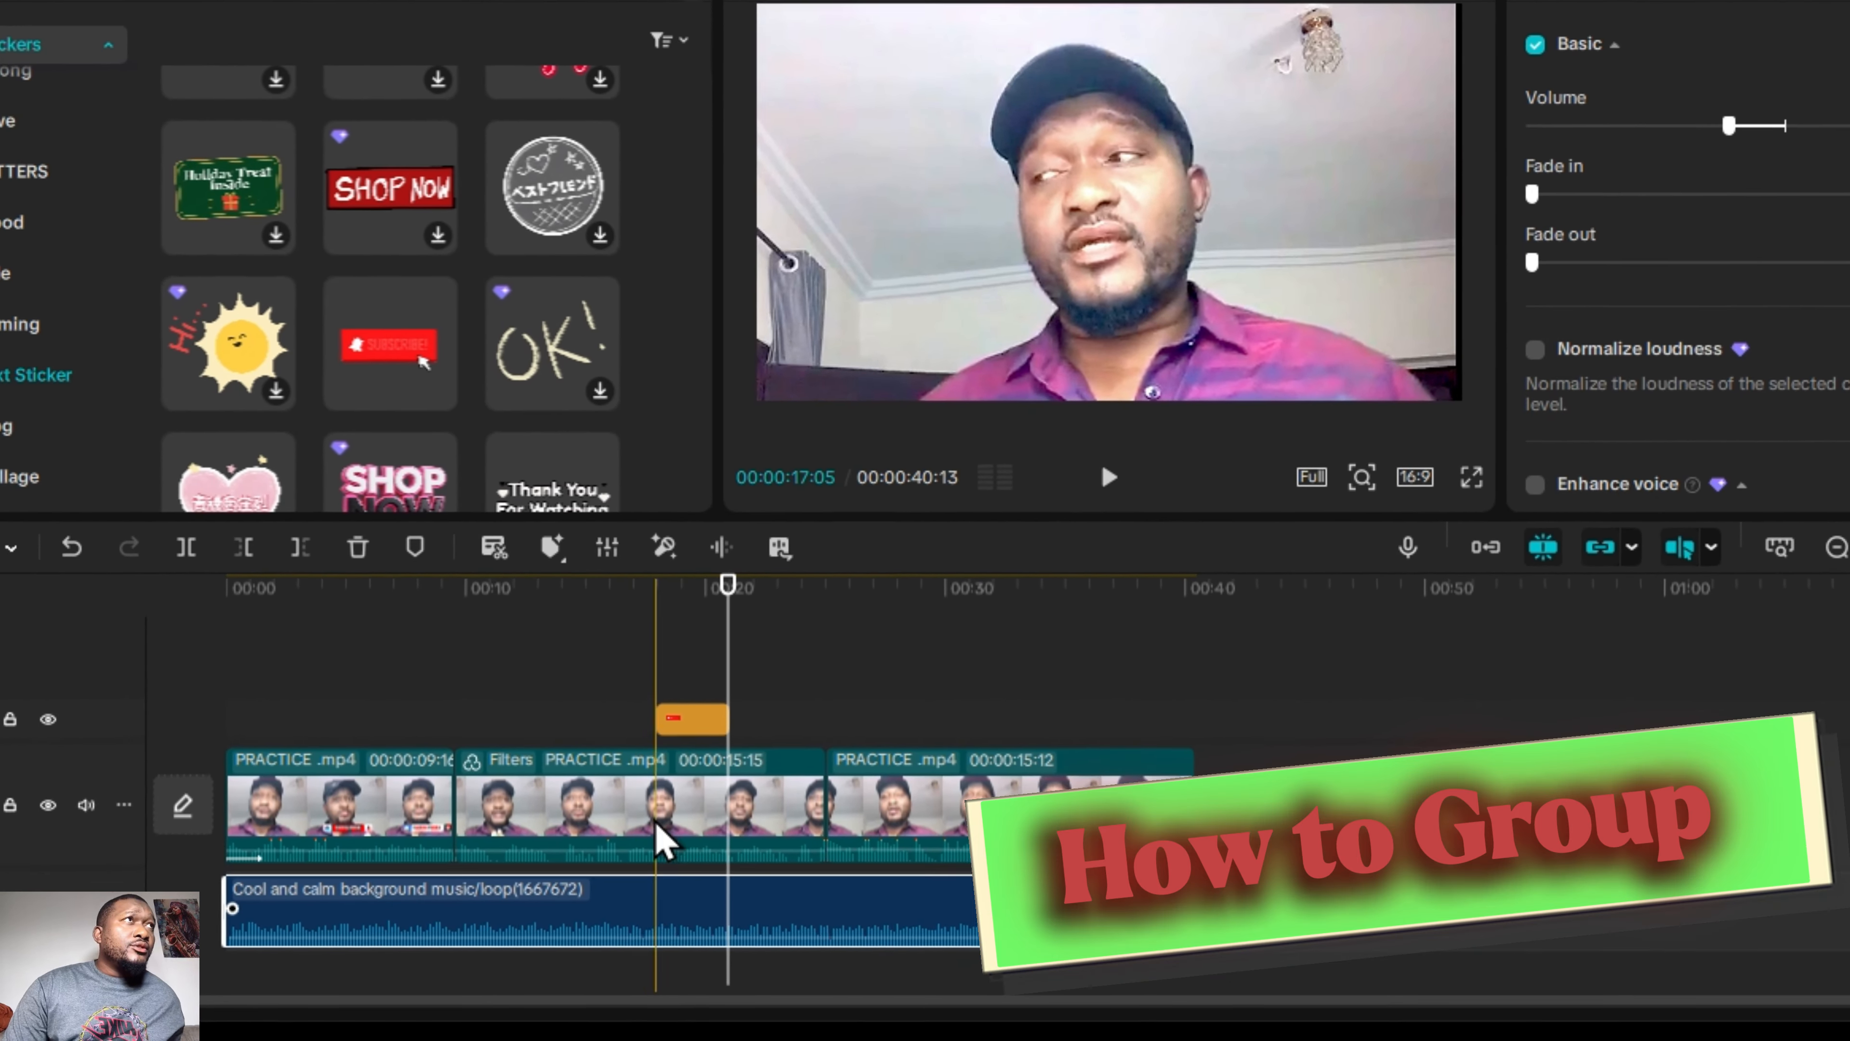
left_click(691, 788, "ctrl")
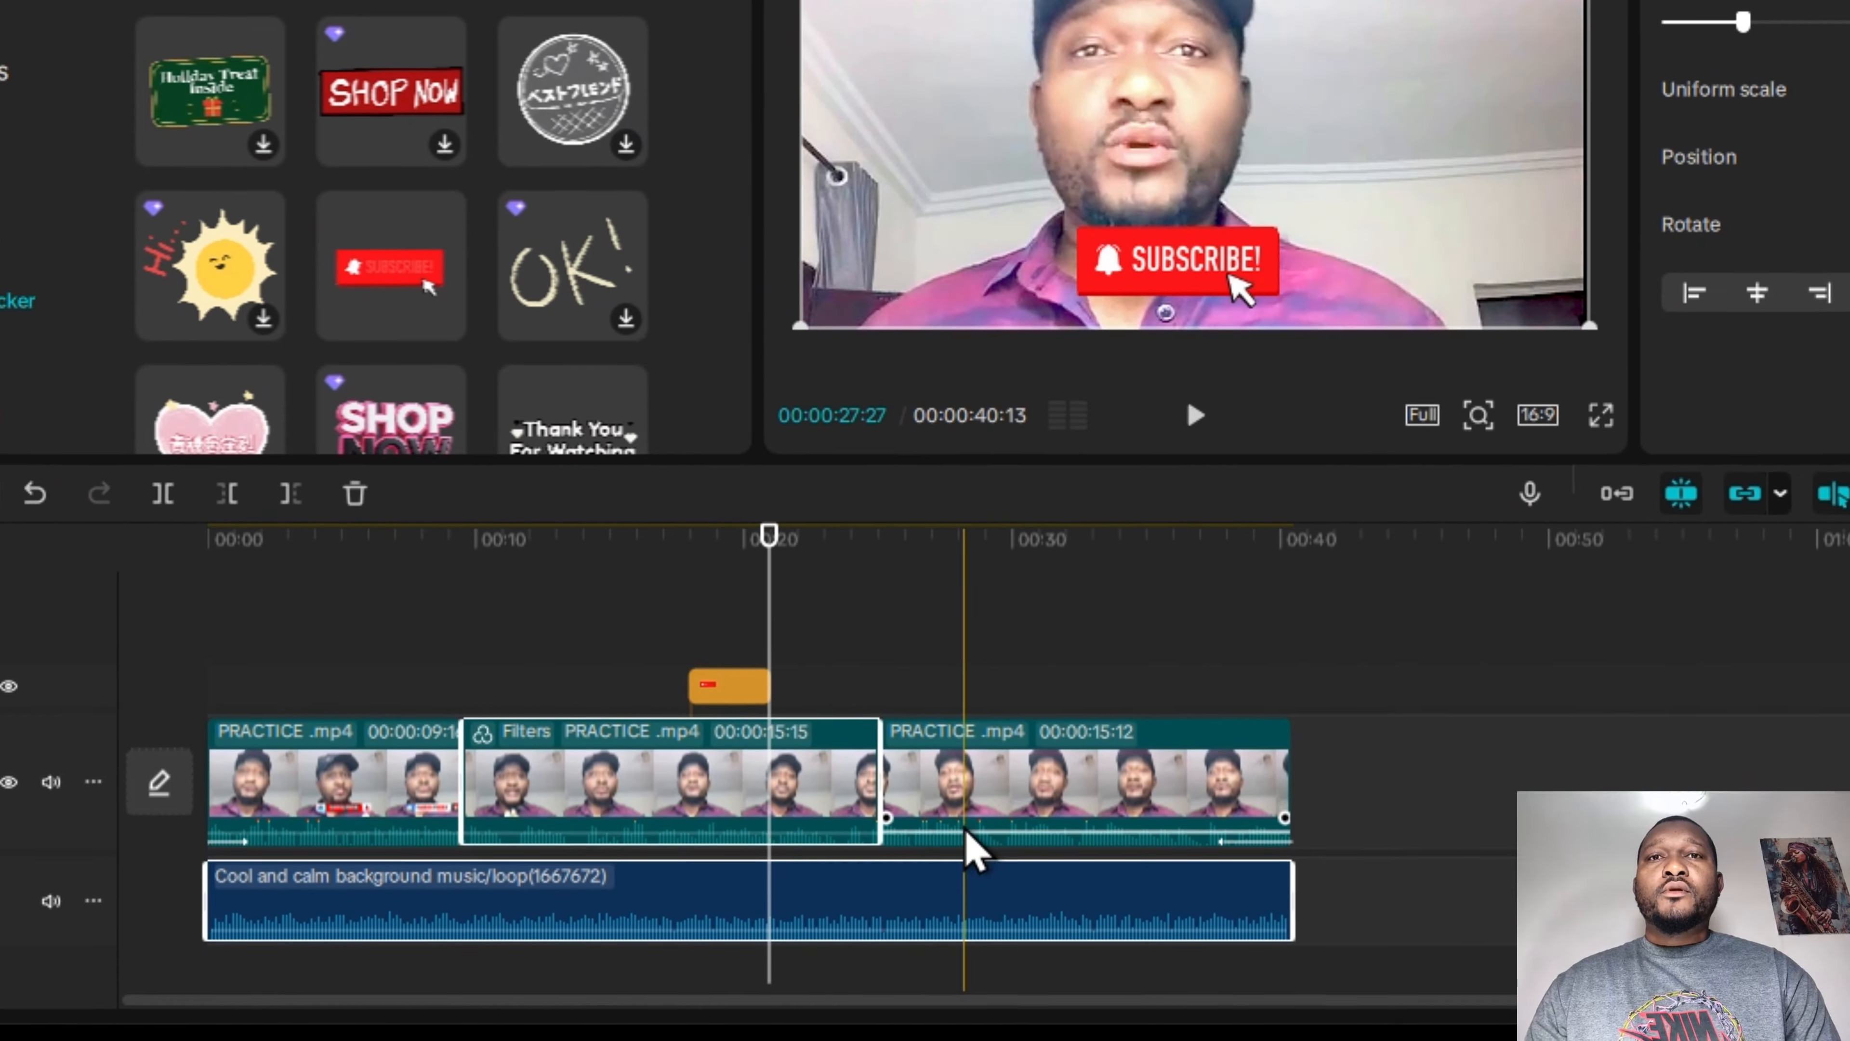
left_click(991, 805, "ctrl")
left_click(283, 791, "ctrl")
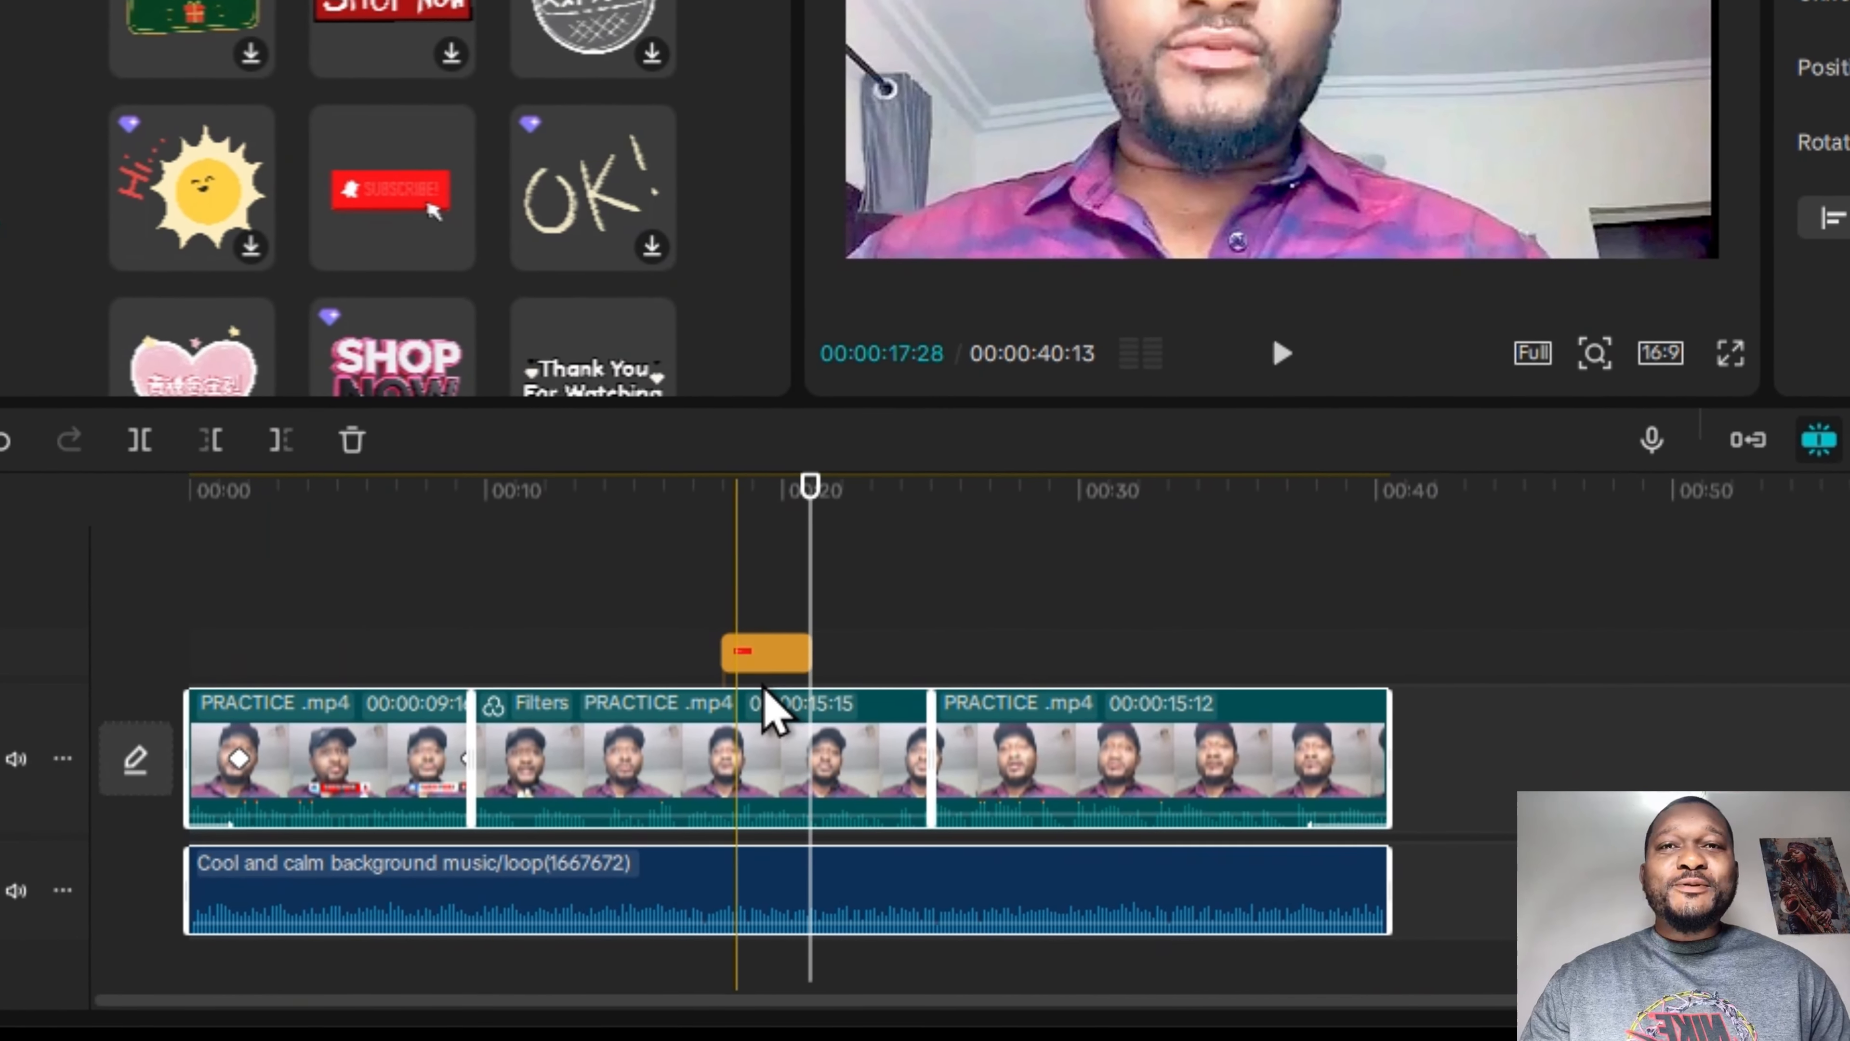
left_click(773, 655, "ctrl")
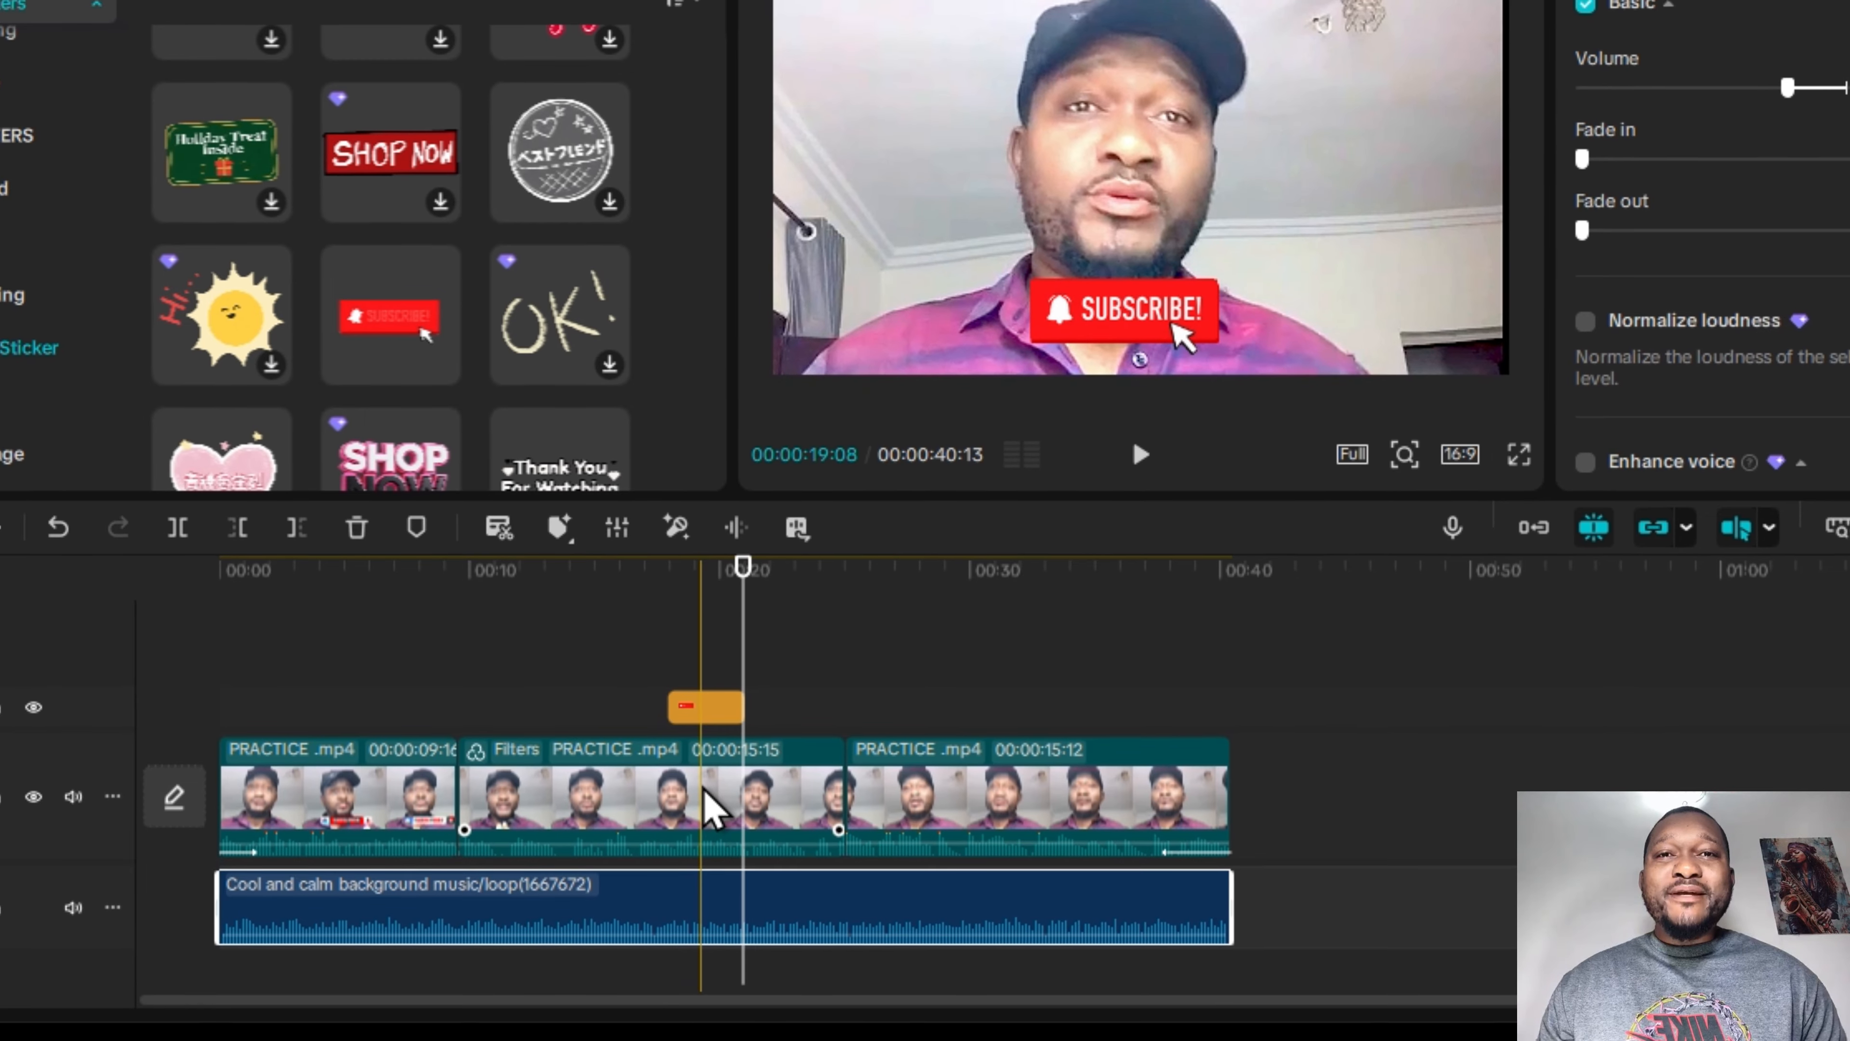
left_click(703, 784)
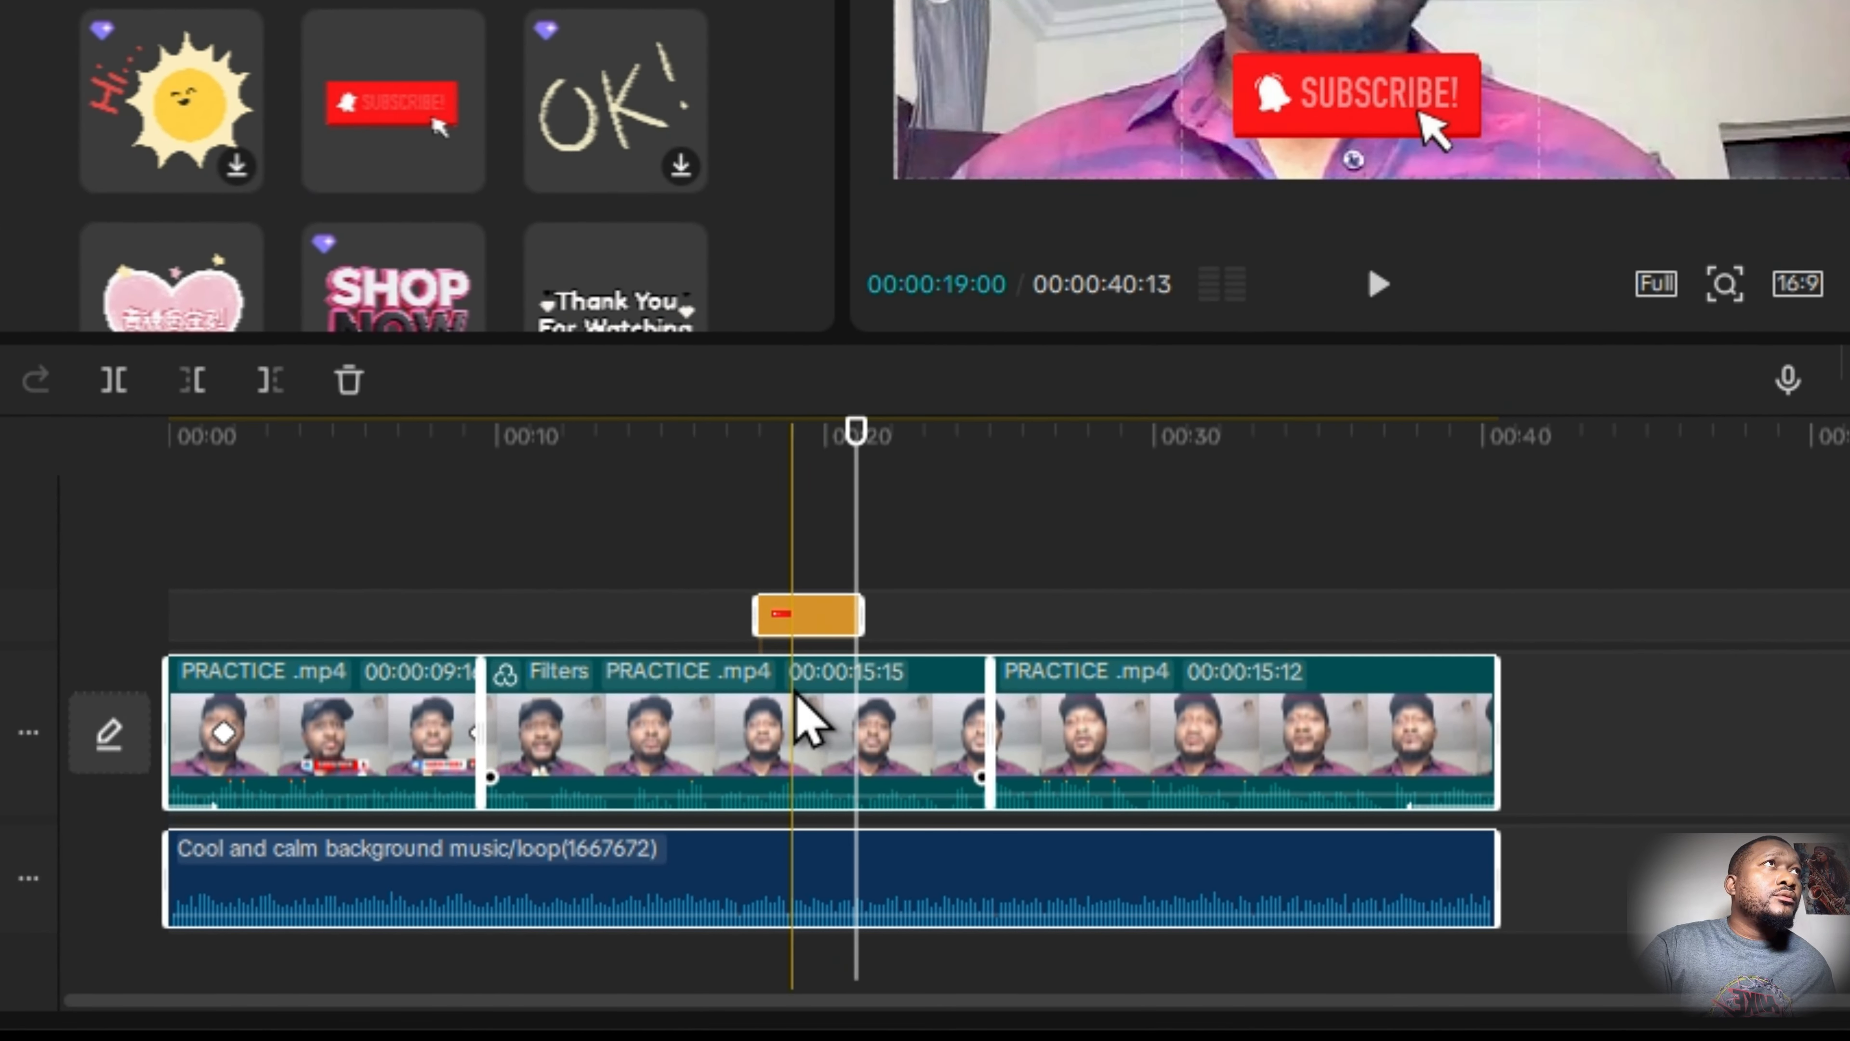
right_click(798, 699)
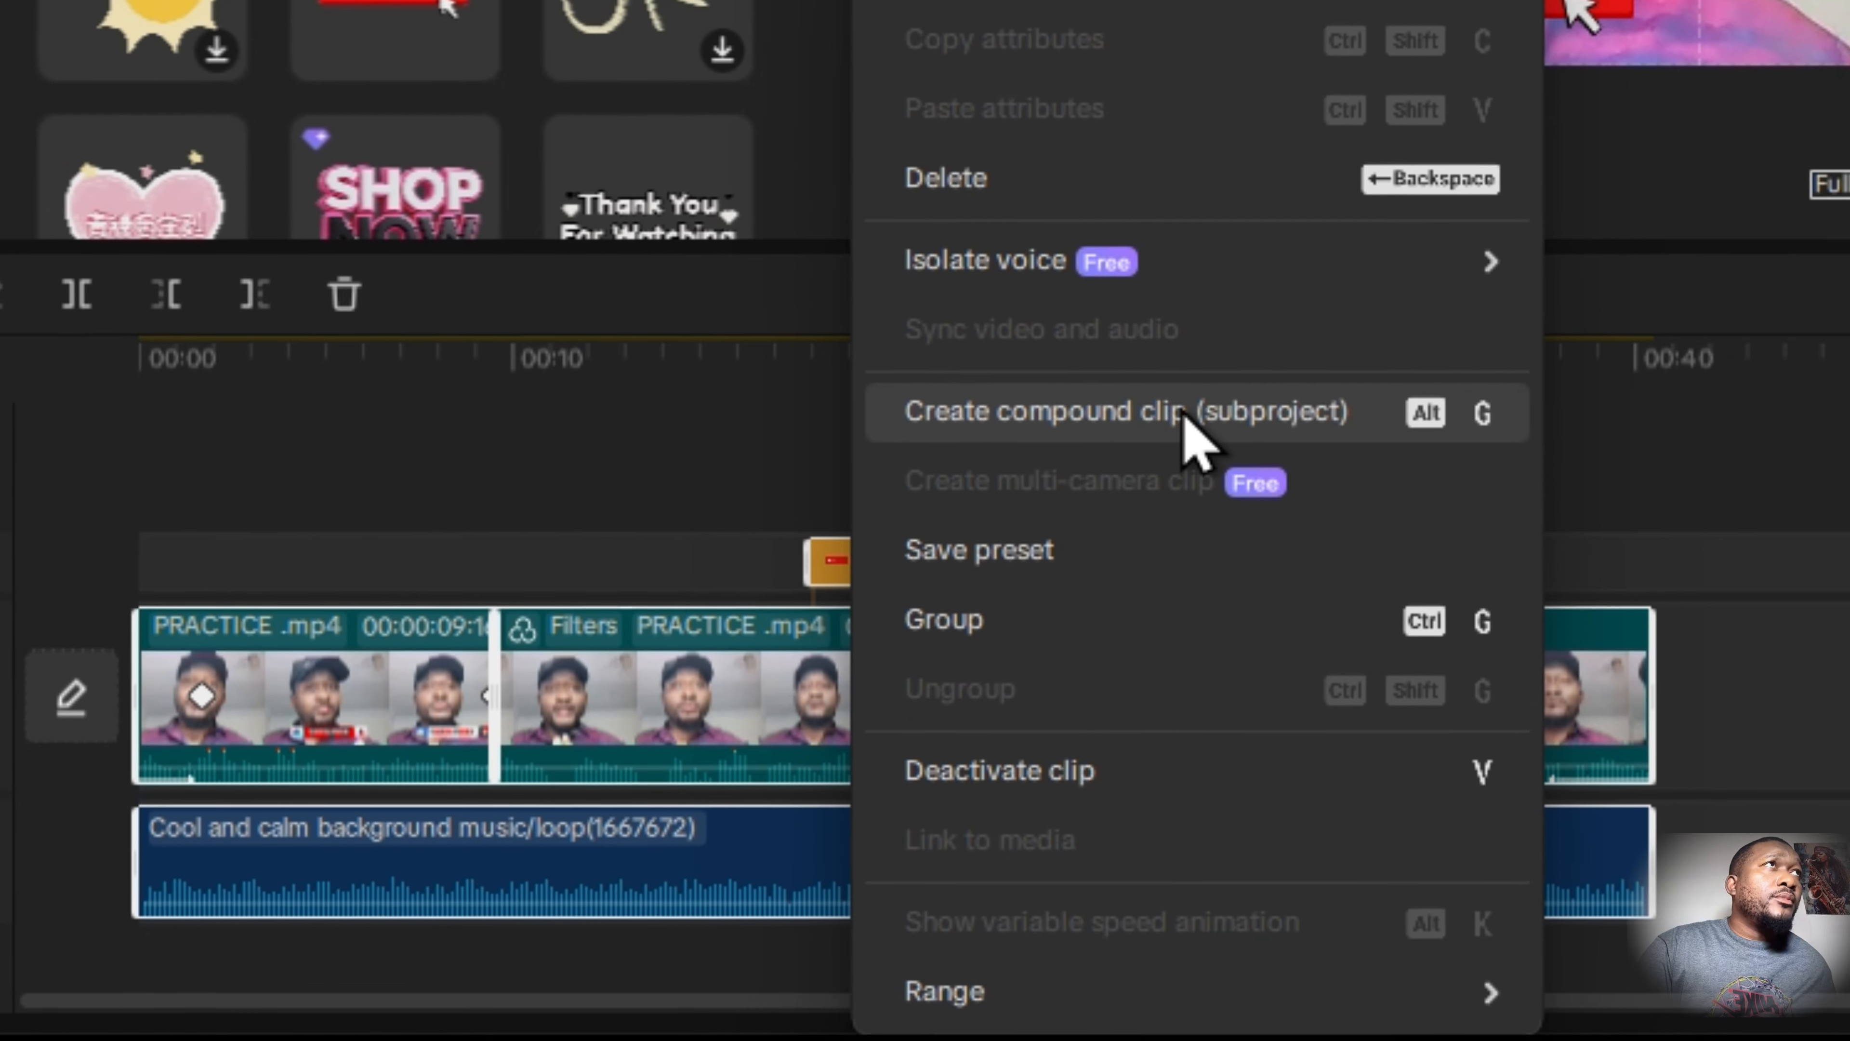
left_click(1289, 397)
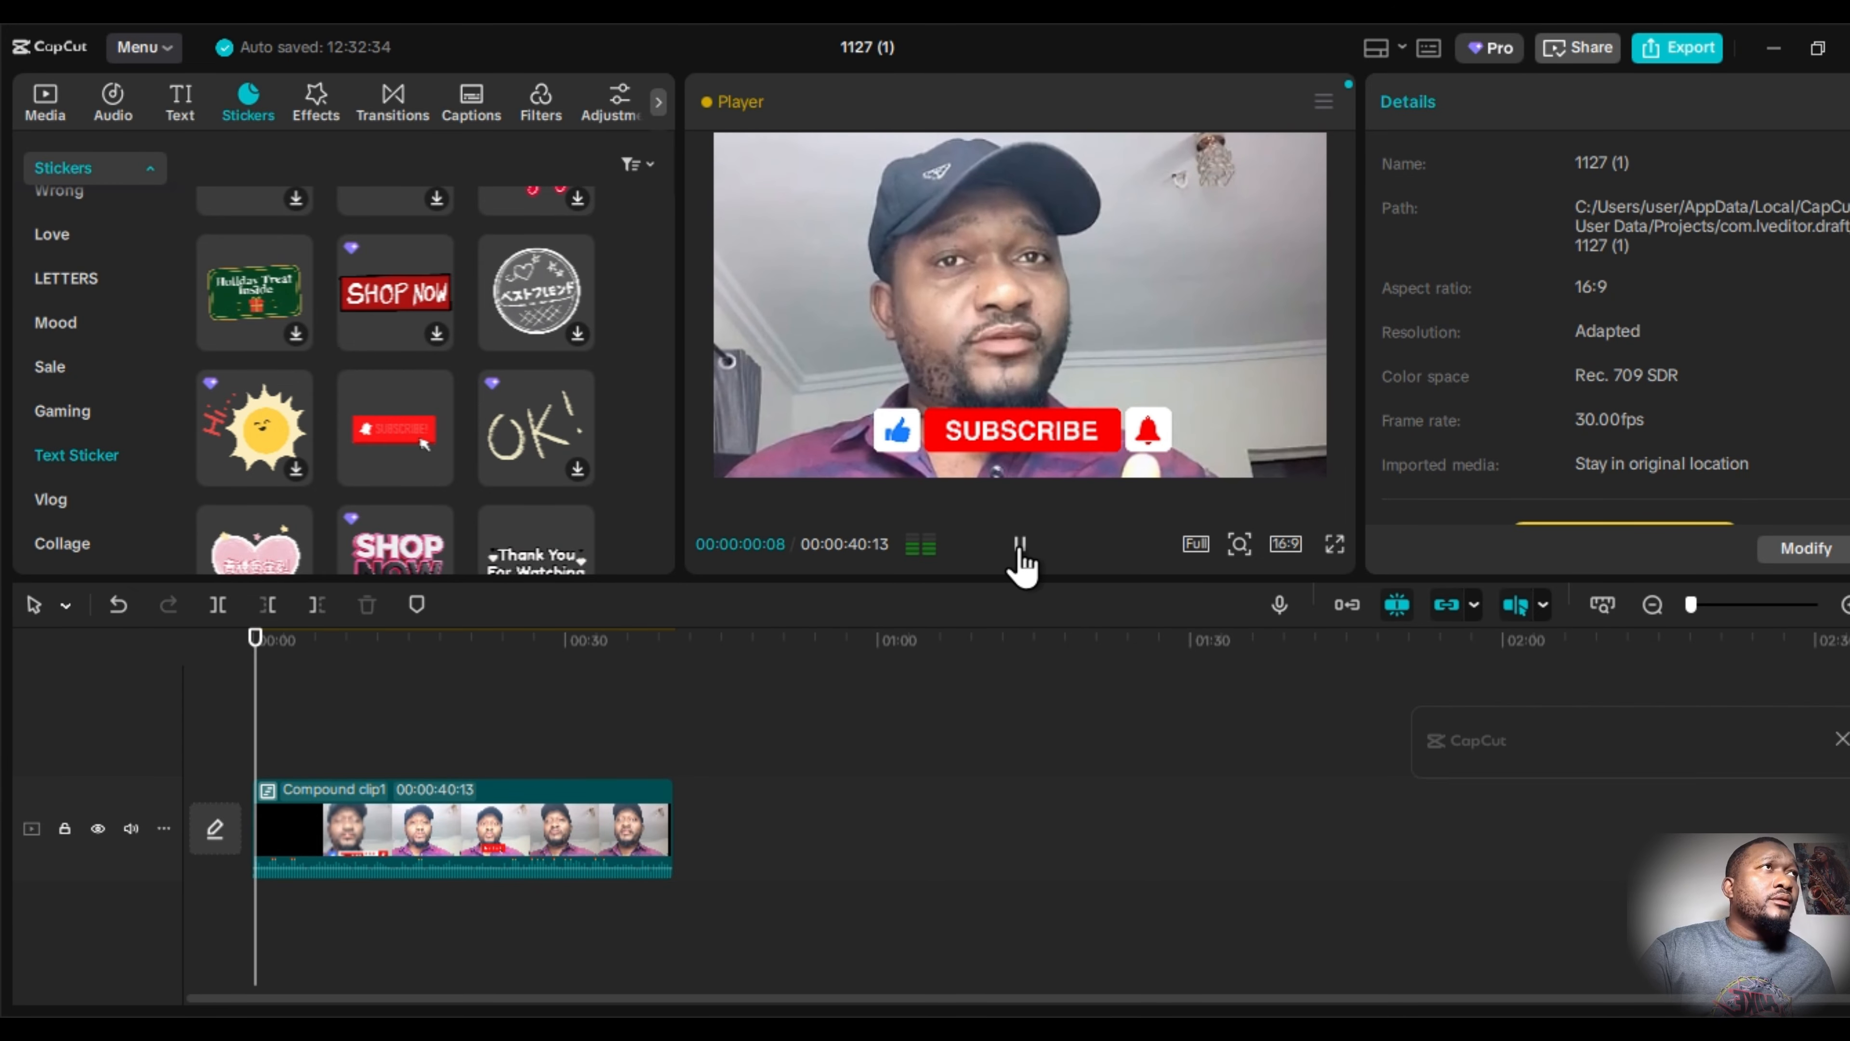
left_click(1019, 547)
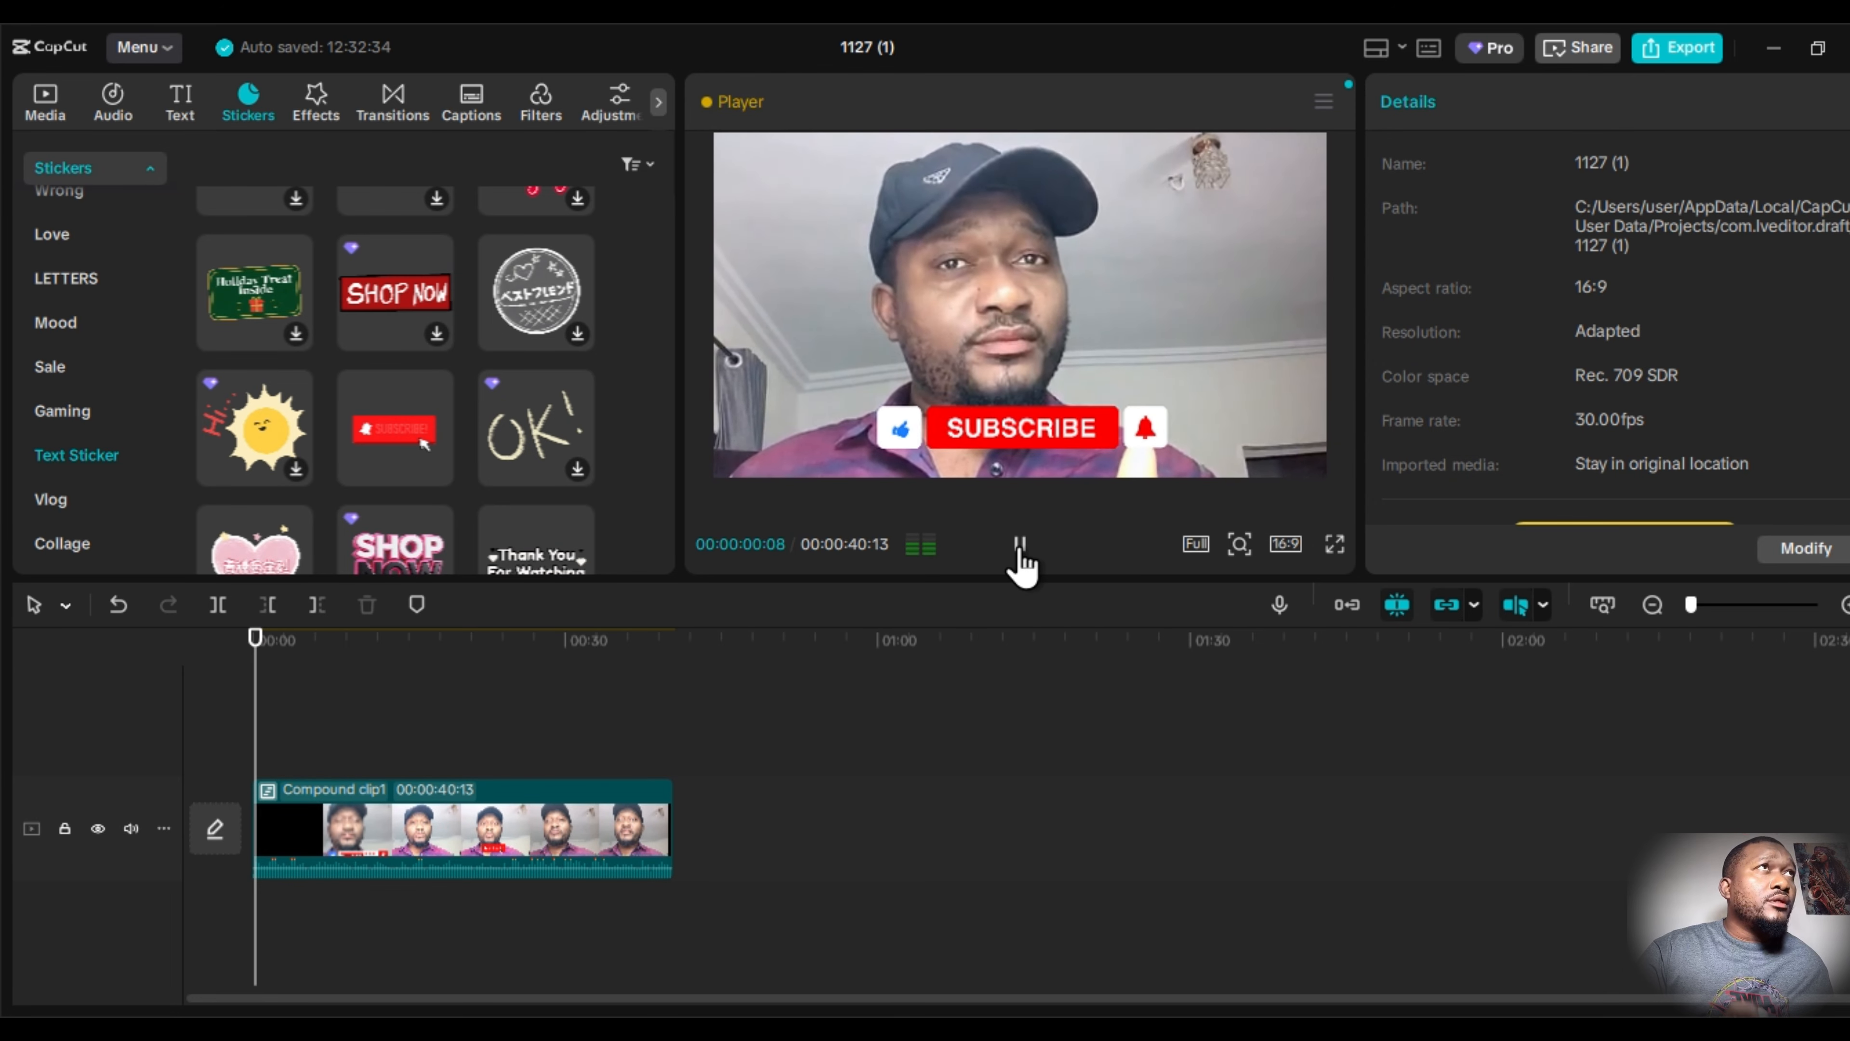
left_click(1020, 546)
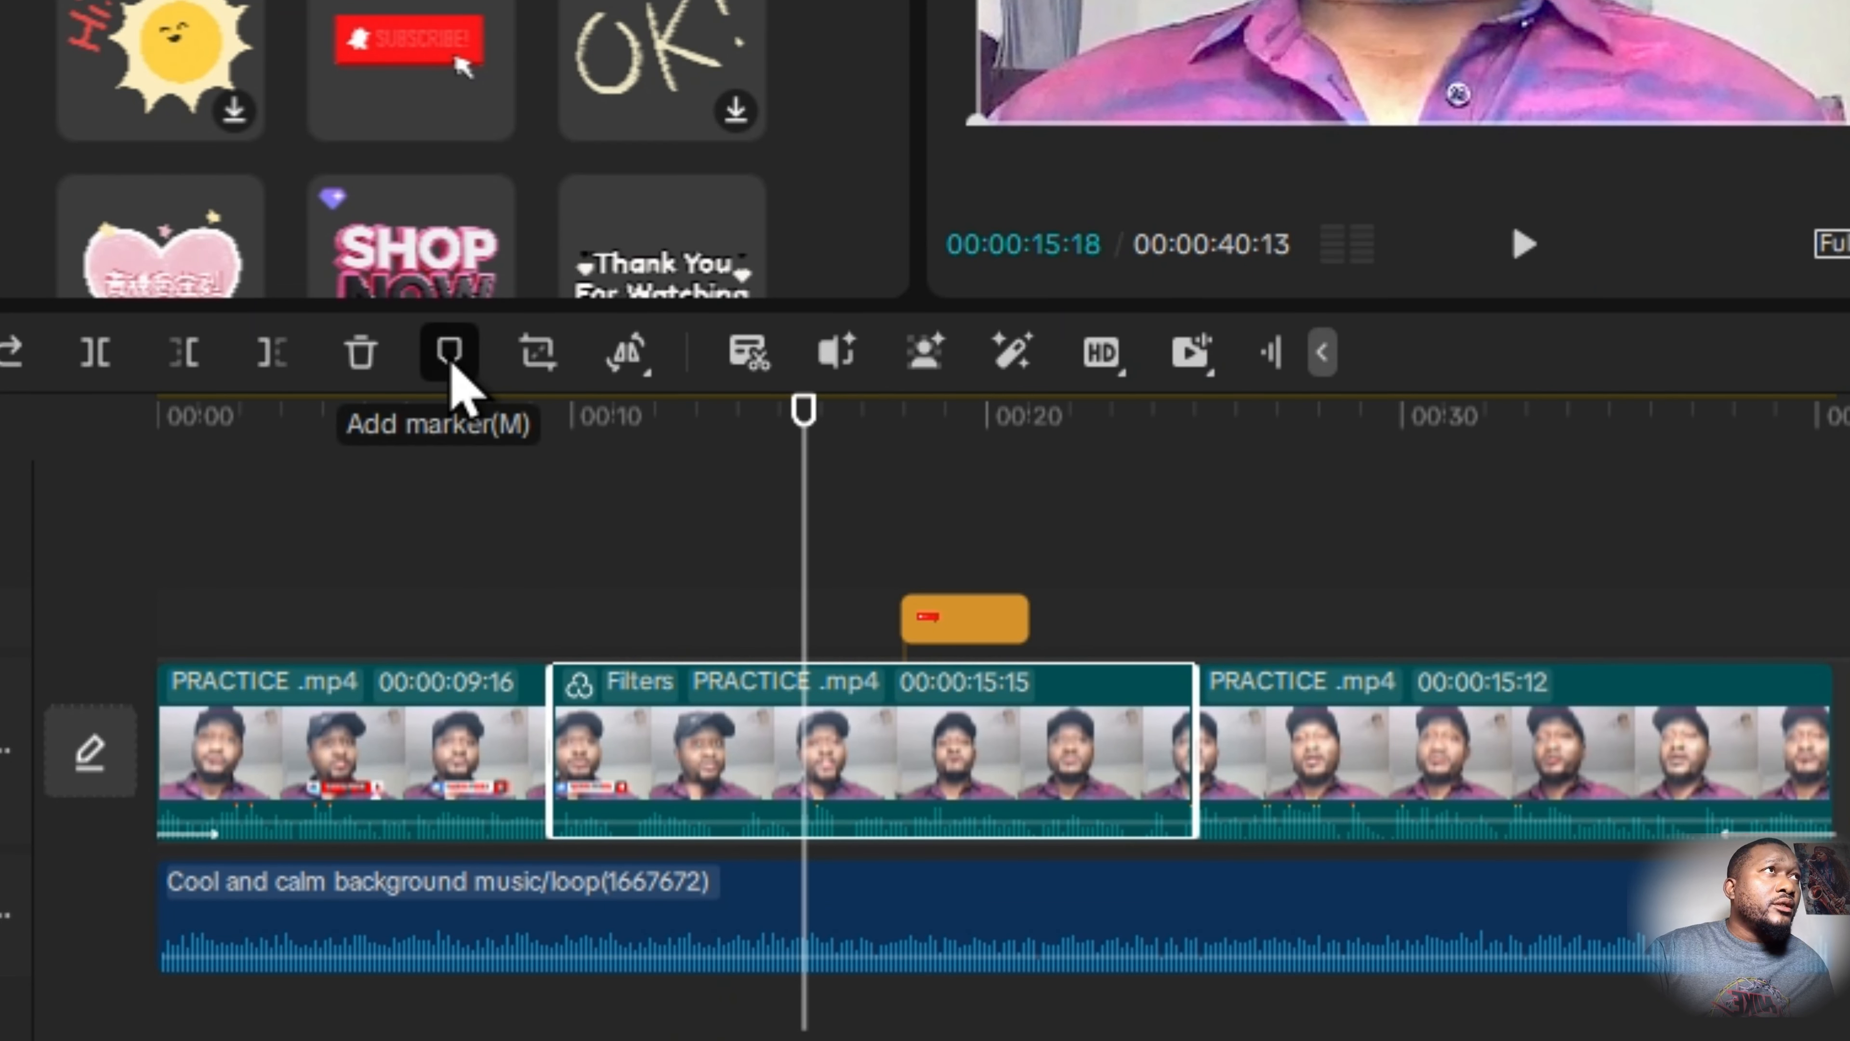
Add markers to the second practice clip at 00:00:15:18 and to the third clip at 00:00:27:10.
left_click(450, 357)
left_click(939, 623)
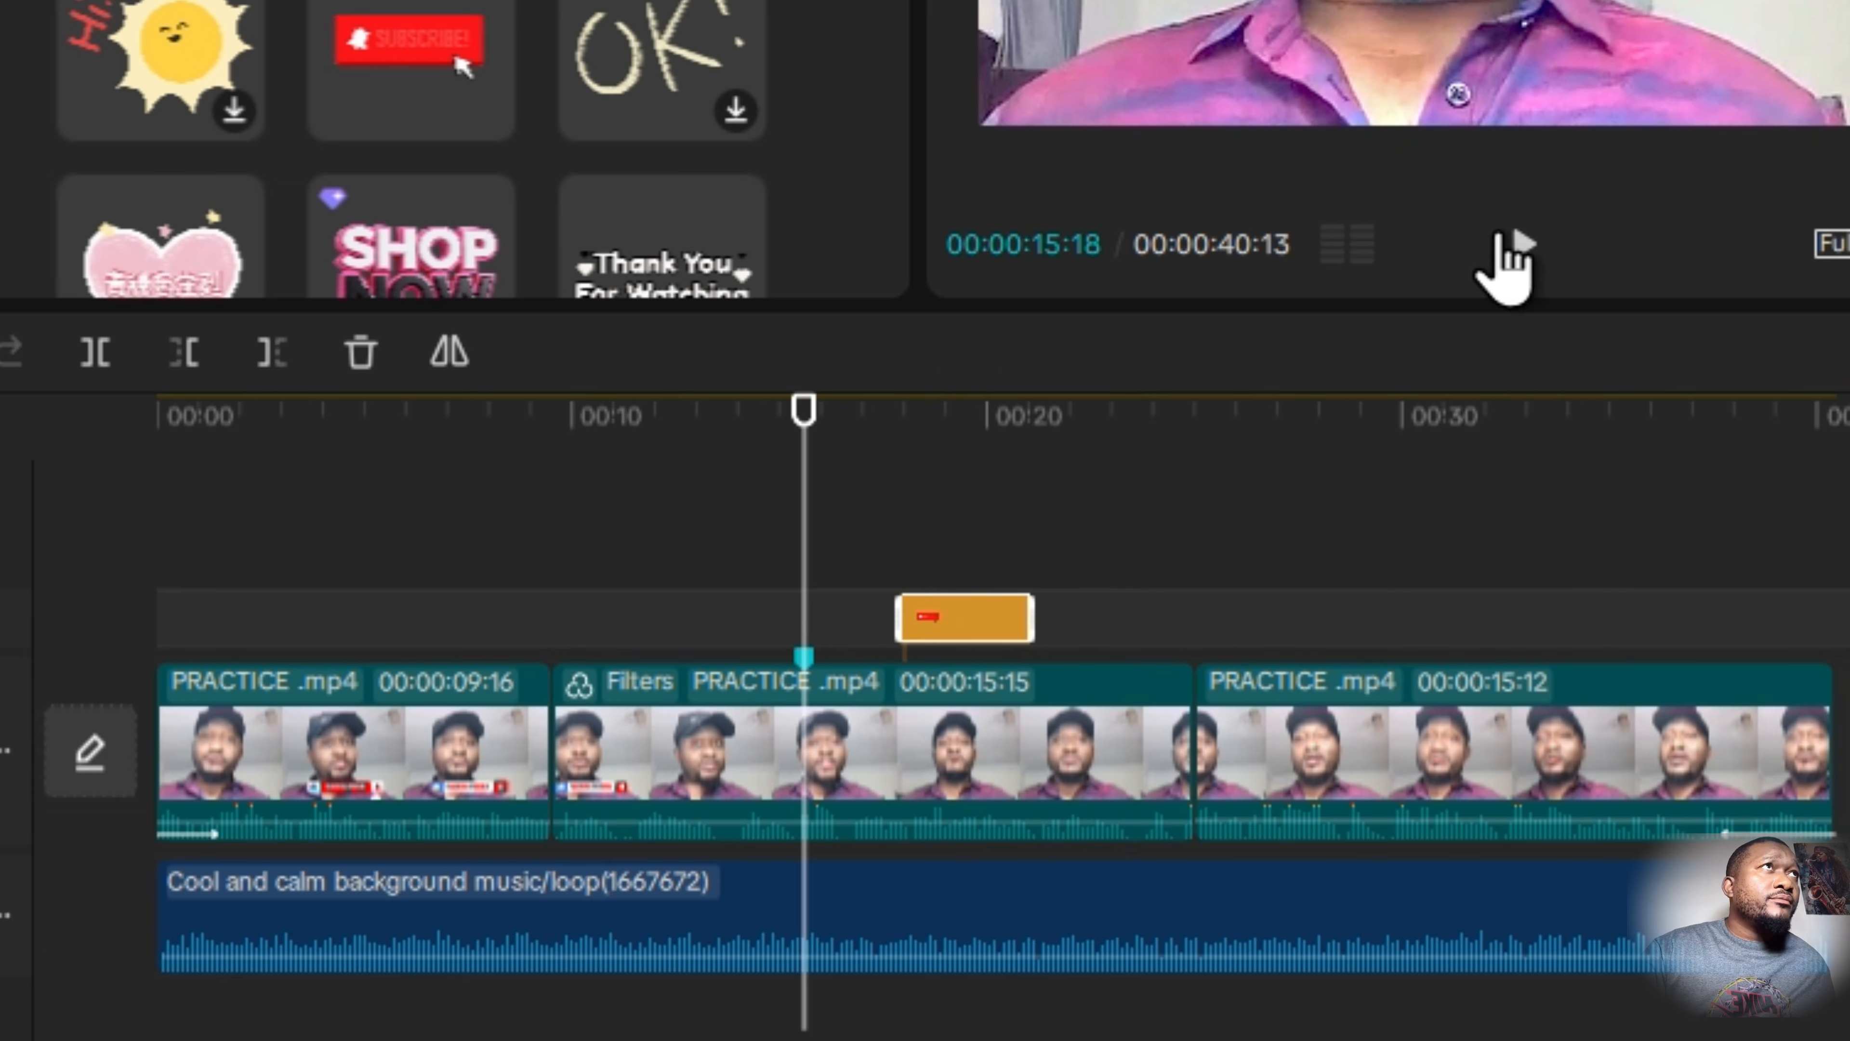
left_click(1518, 246)
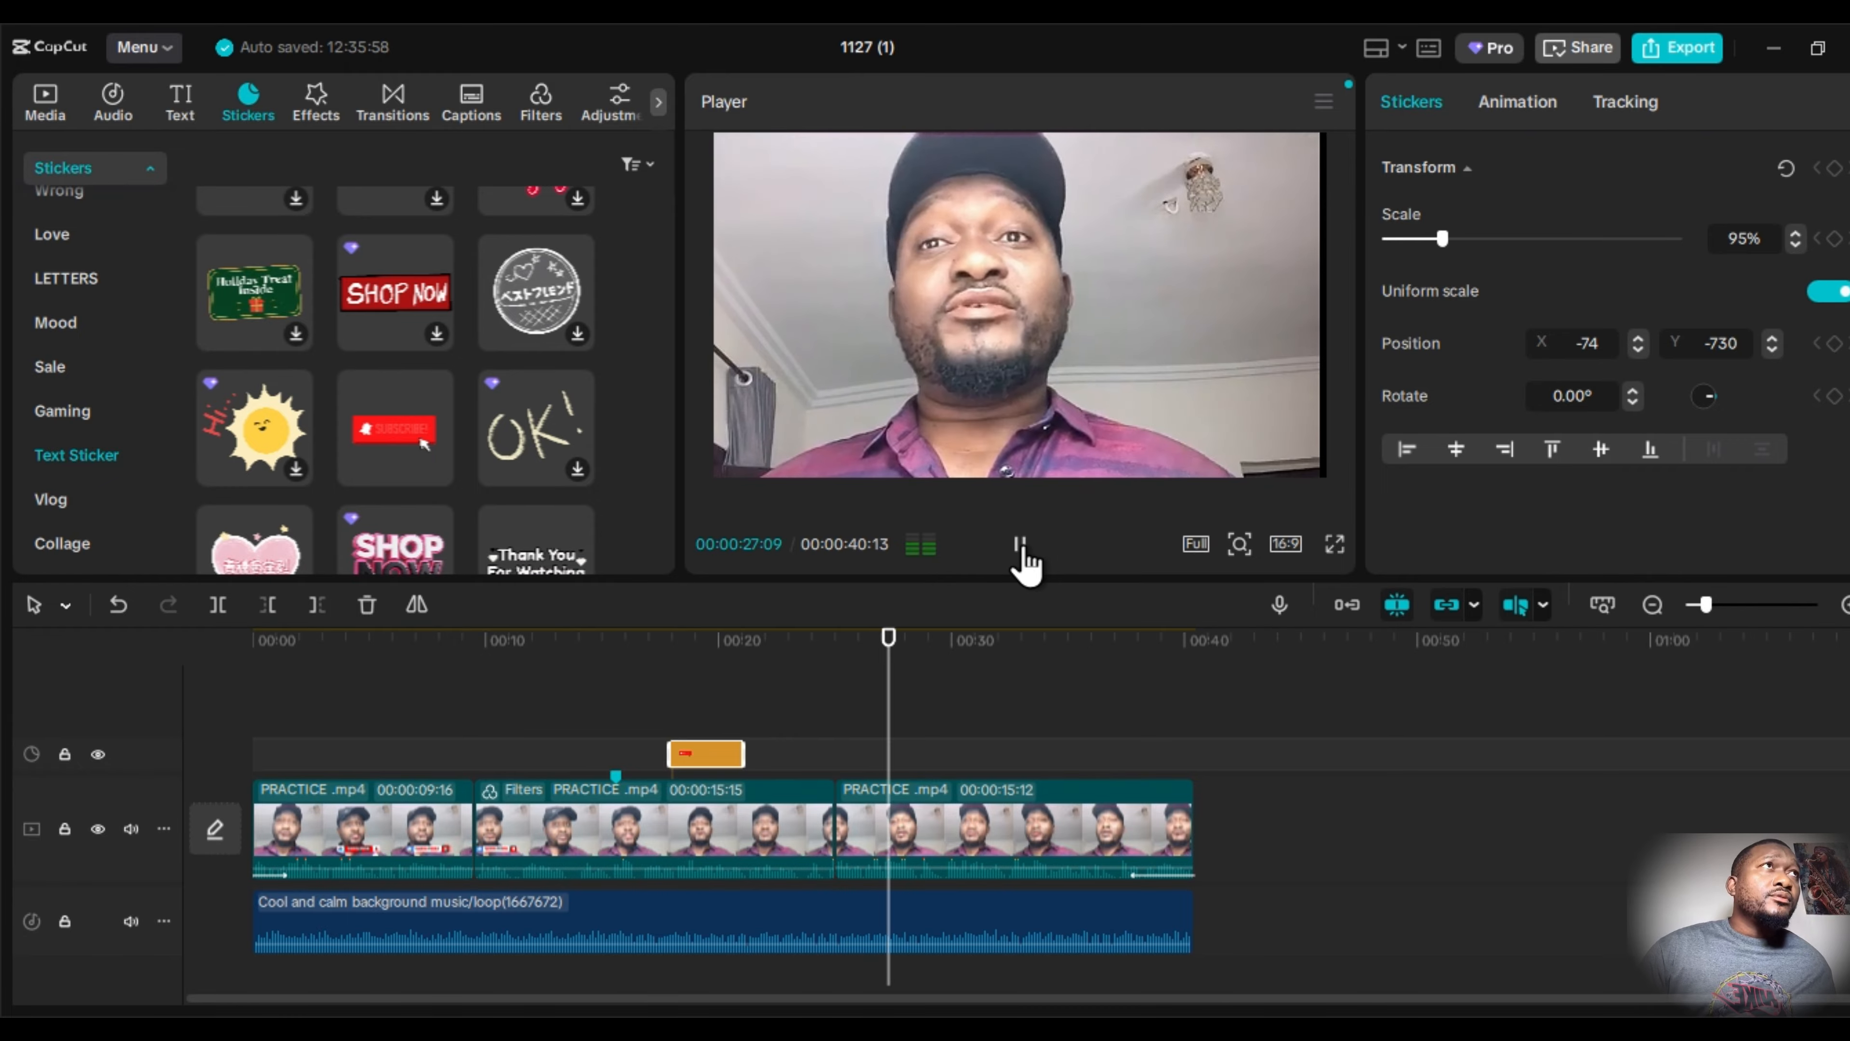
left_click(889, 742)
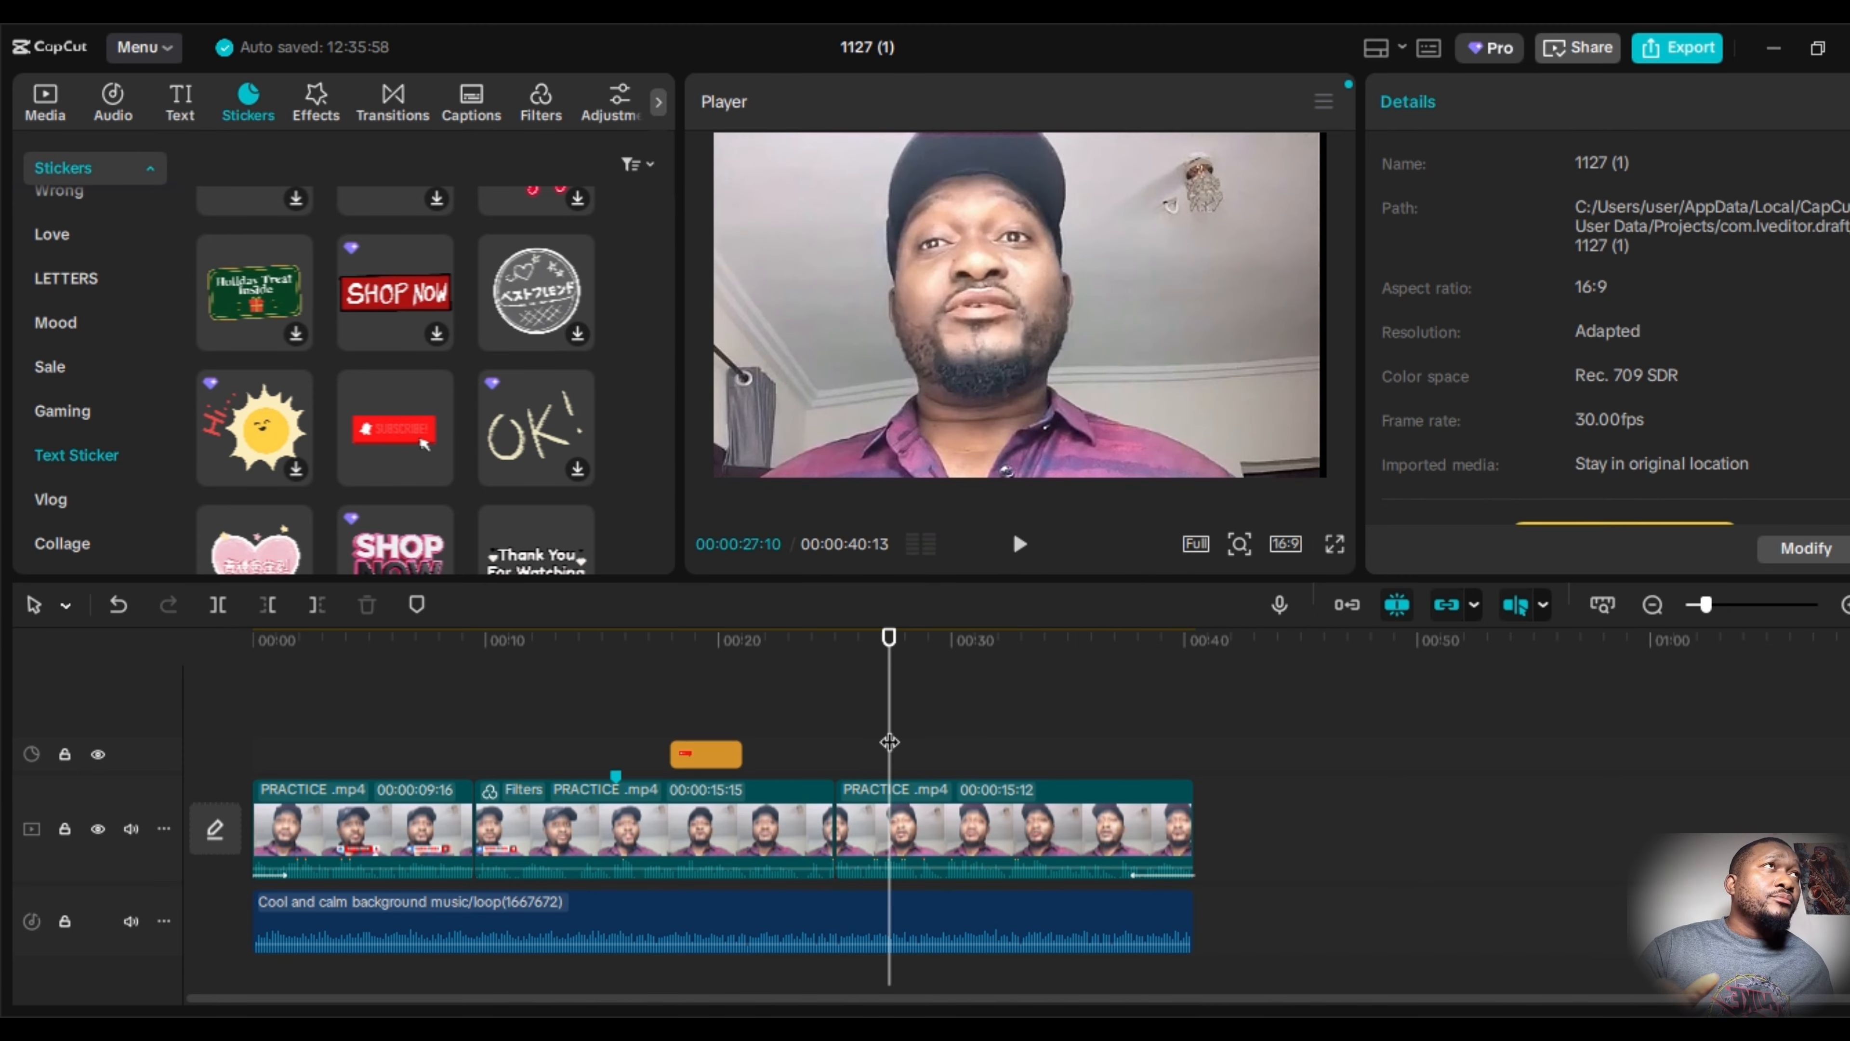
left_click(885, 827)
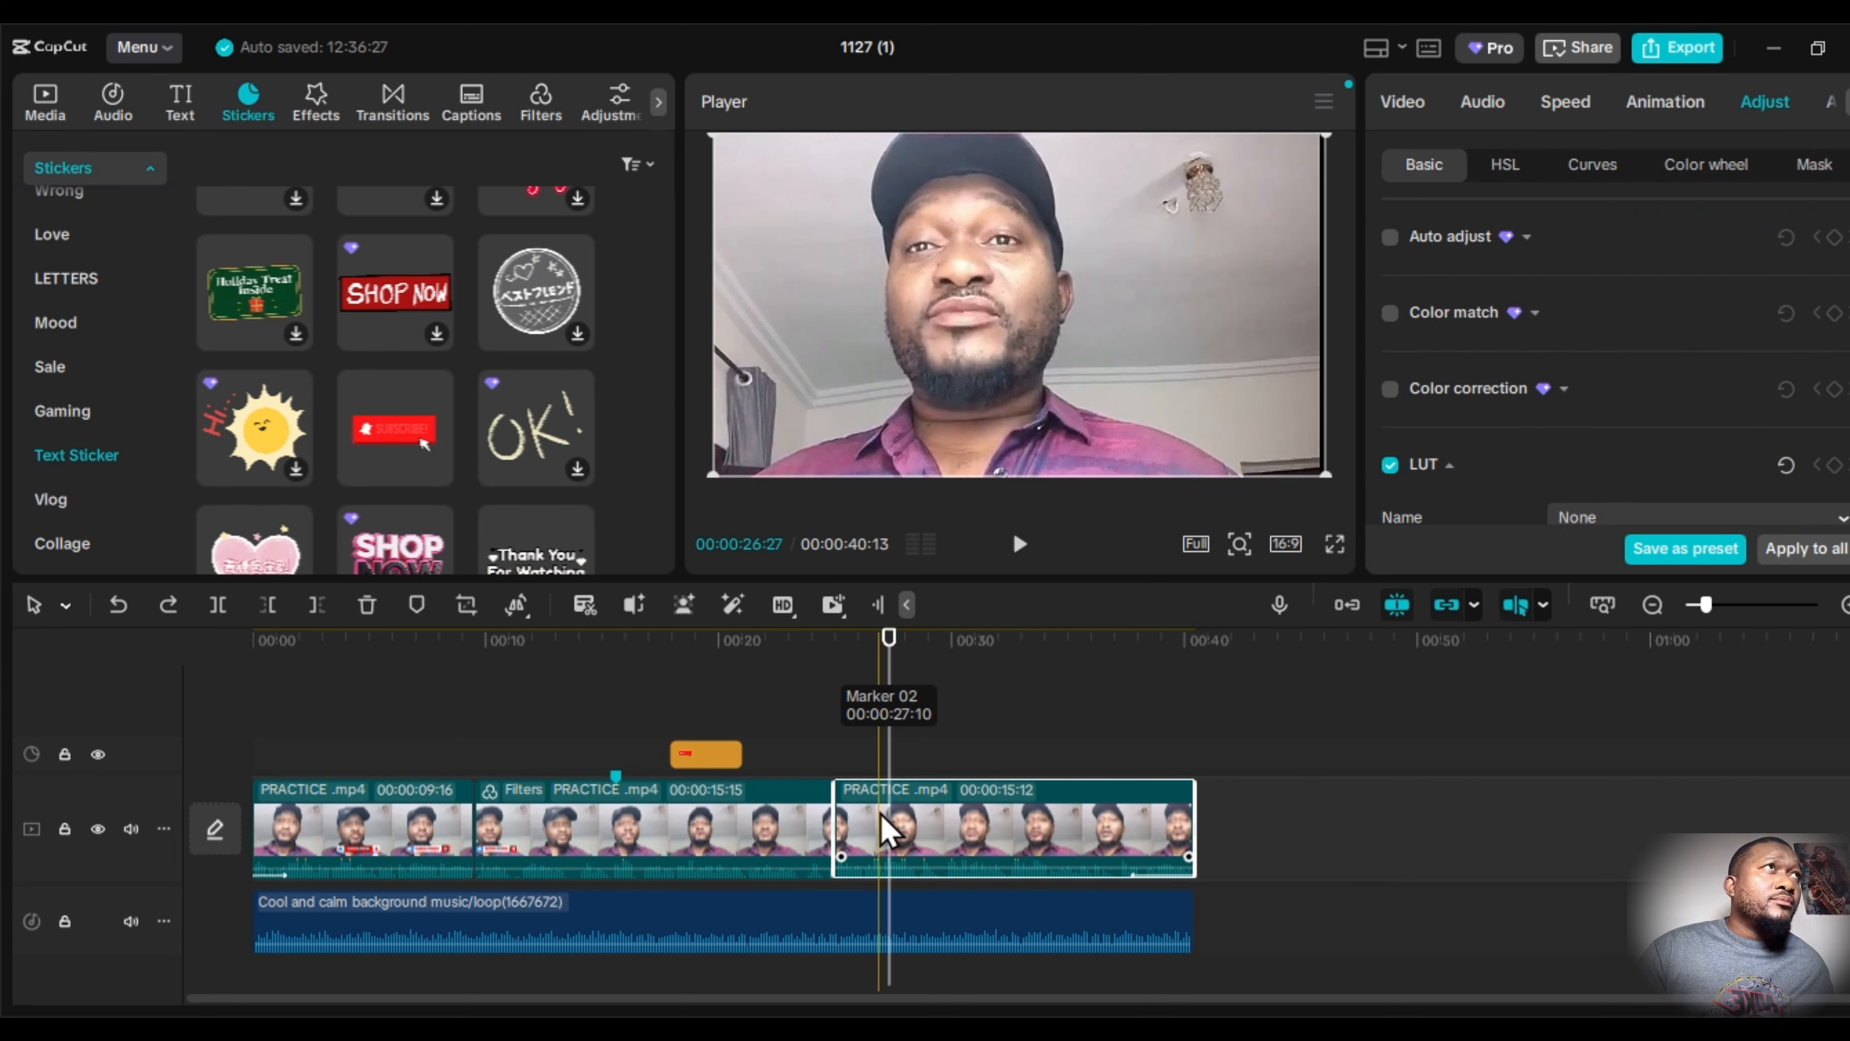
left_click(416, 606)
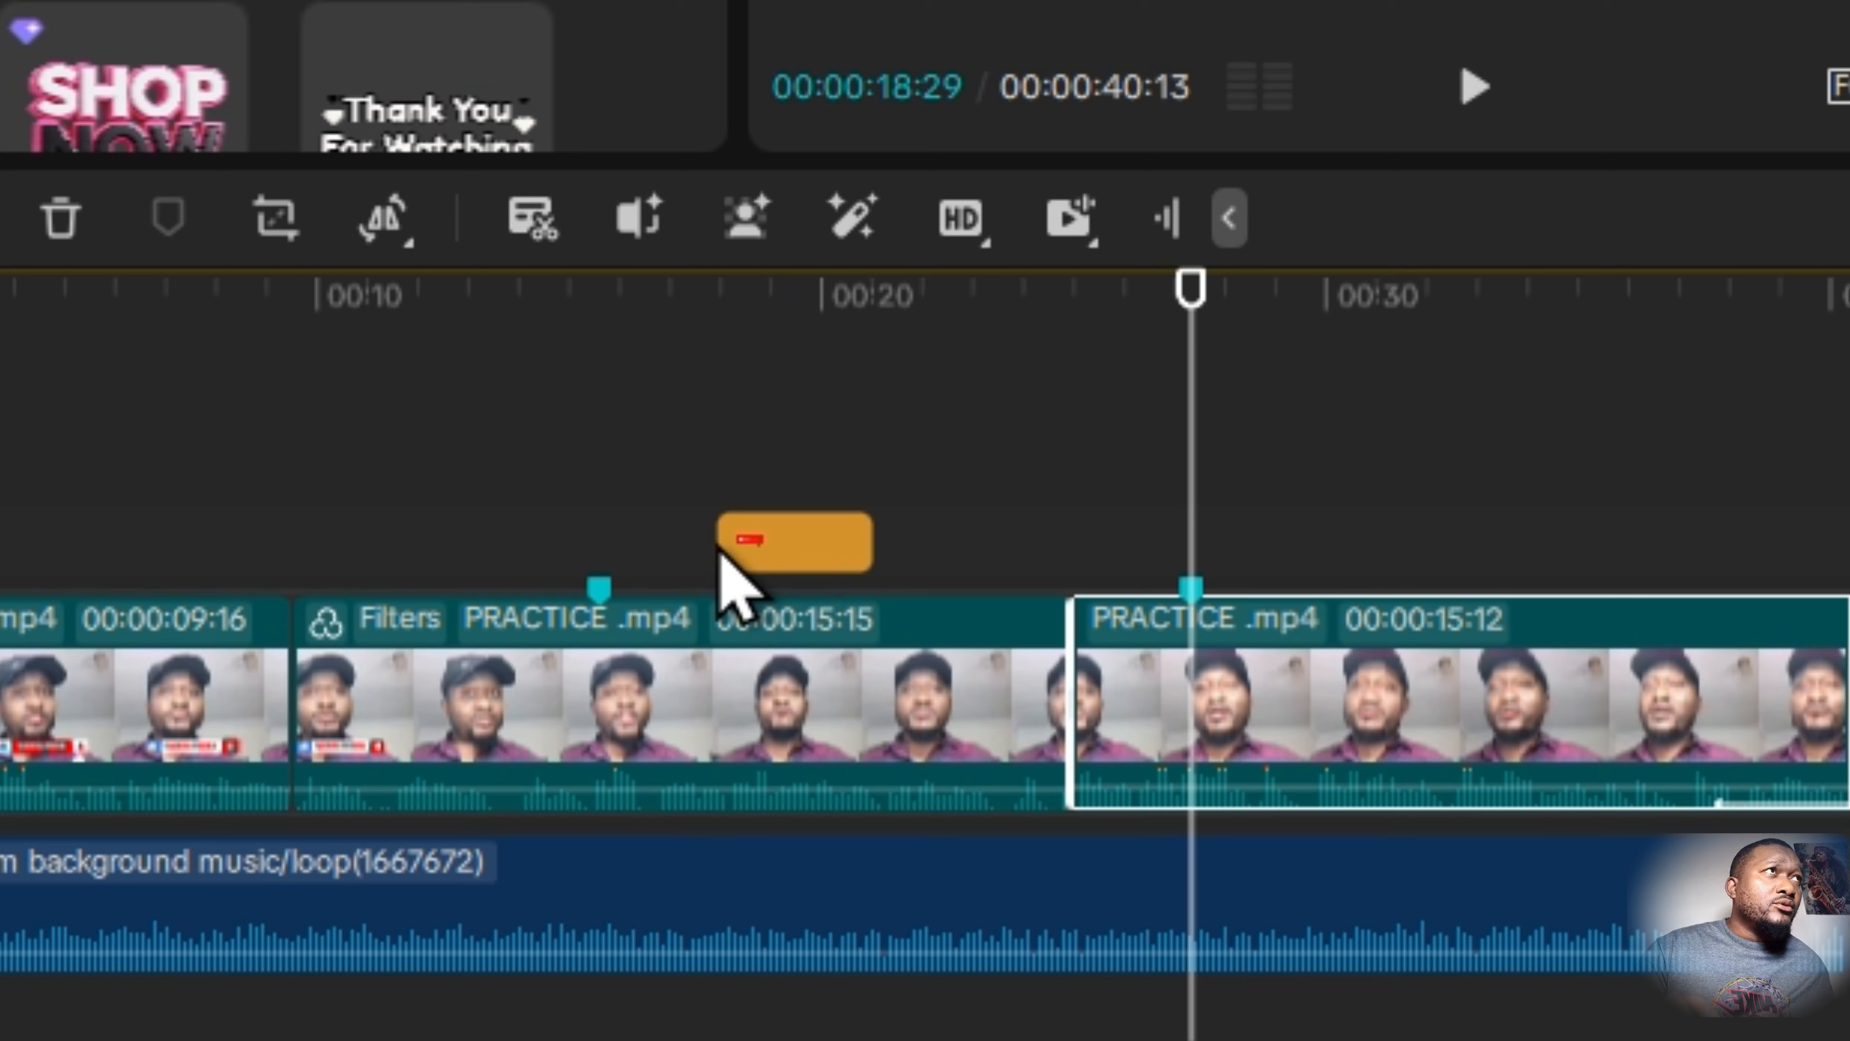
Place the SUBSCRIBE sticker and a pasted copy of it at the two markers and play both sections.
left_click_drag(717, 549, 679, 546)
right_click(1300, 558)
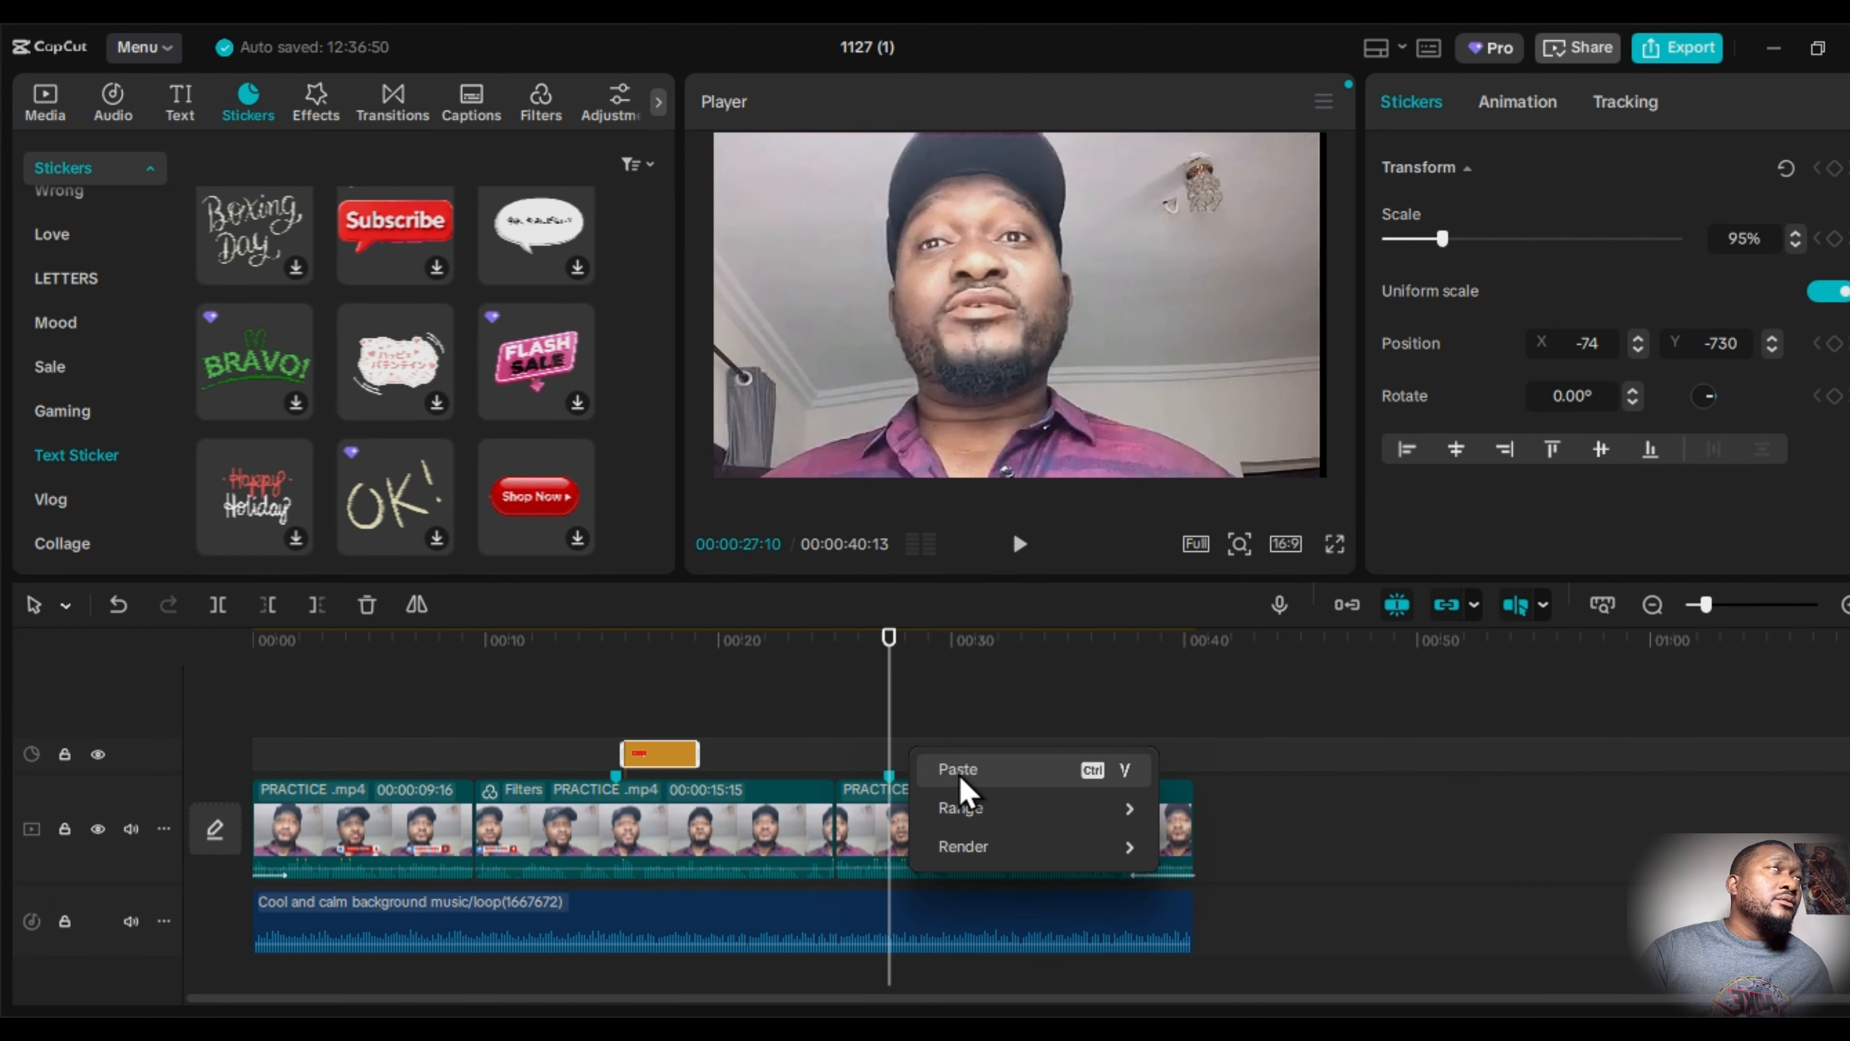
left_click(1336, 583)
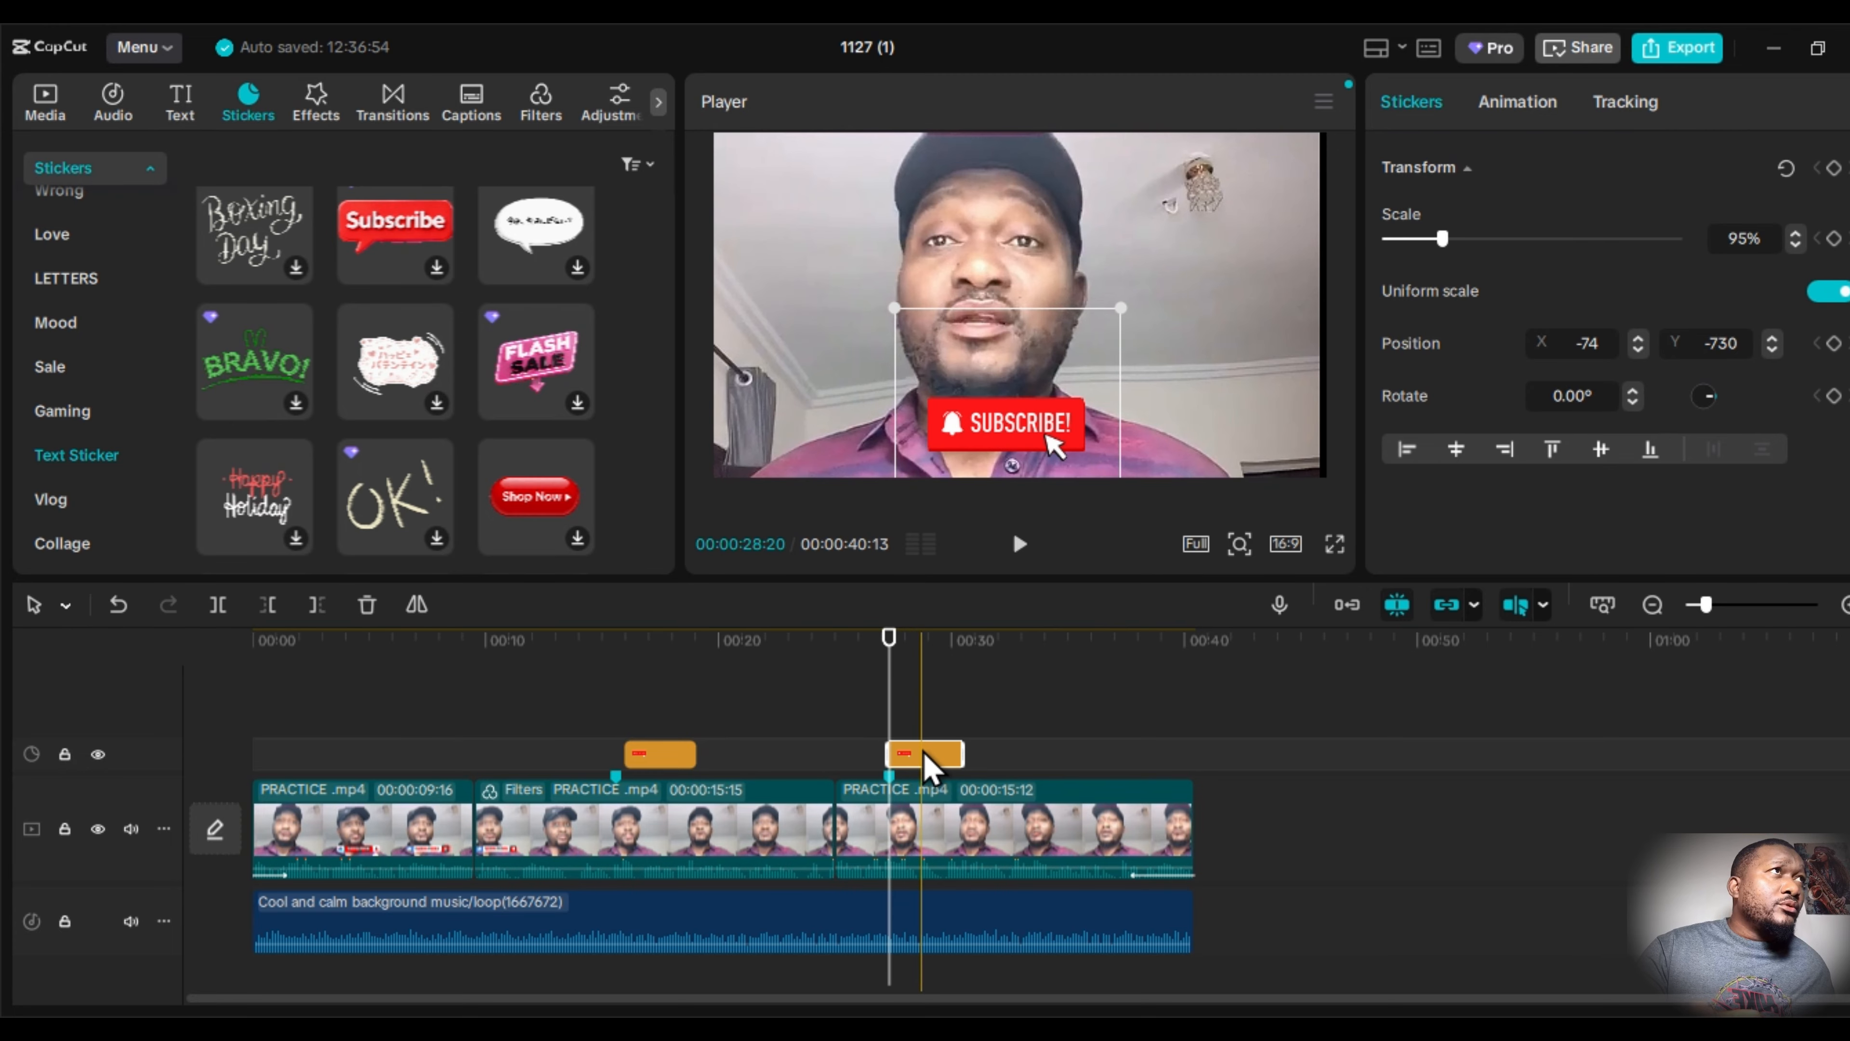
left_click_drag(922, 755, 925, 769)
left_click(598, 727)
left_click(1020, 545)
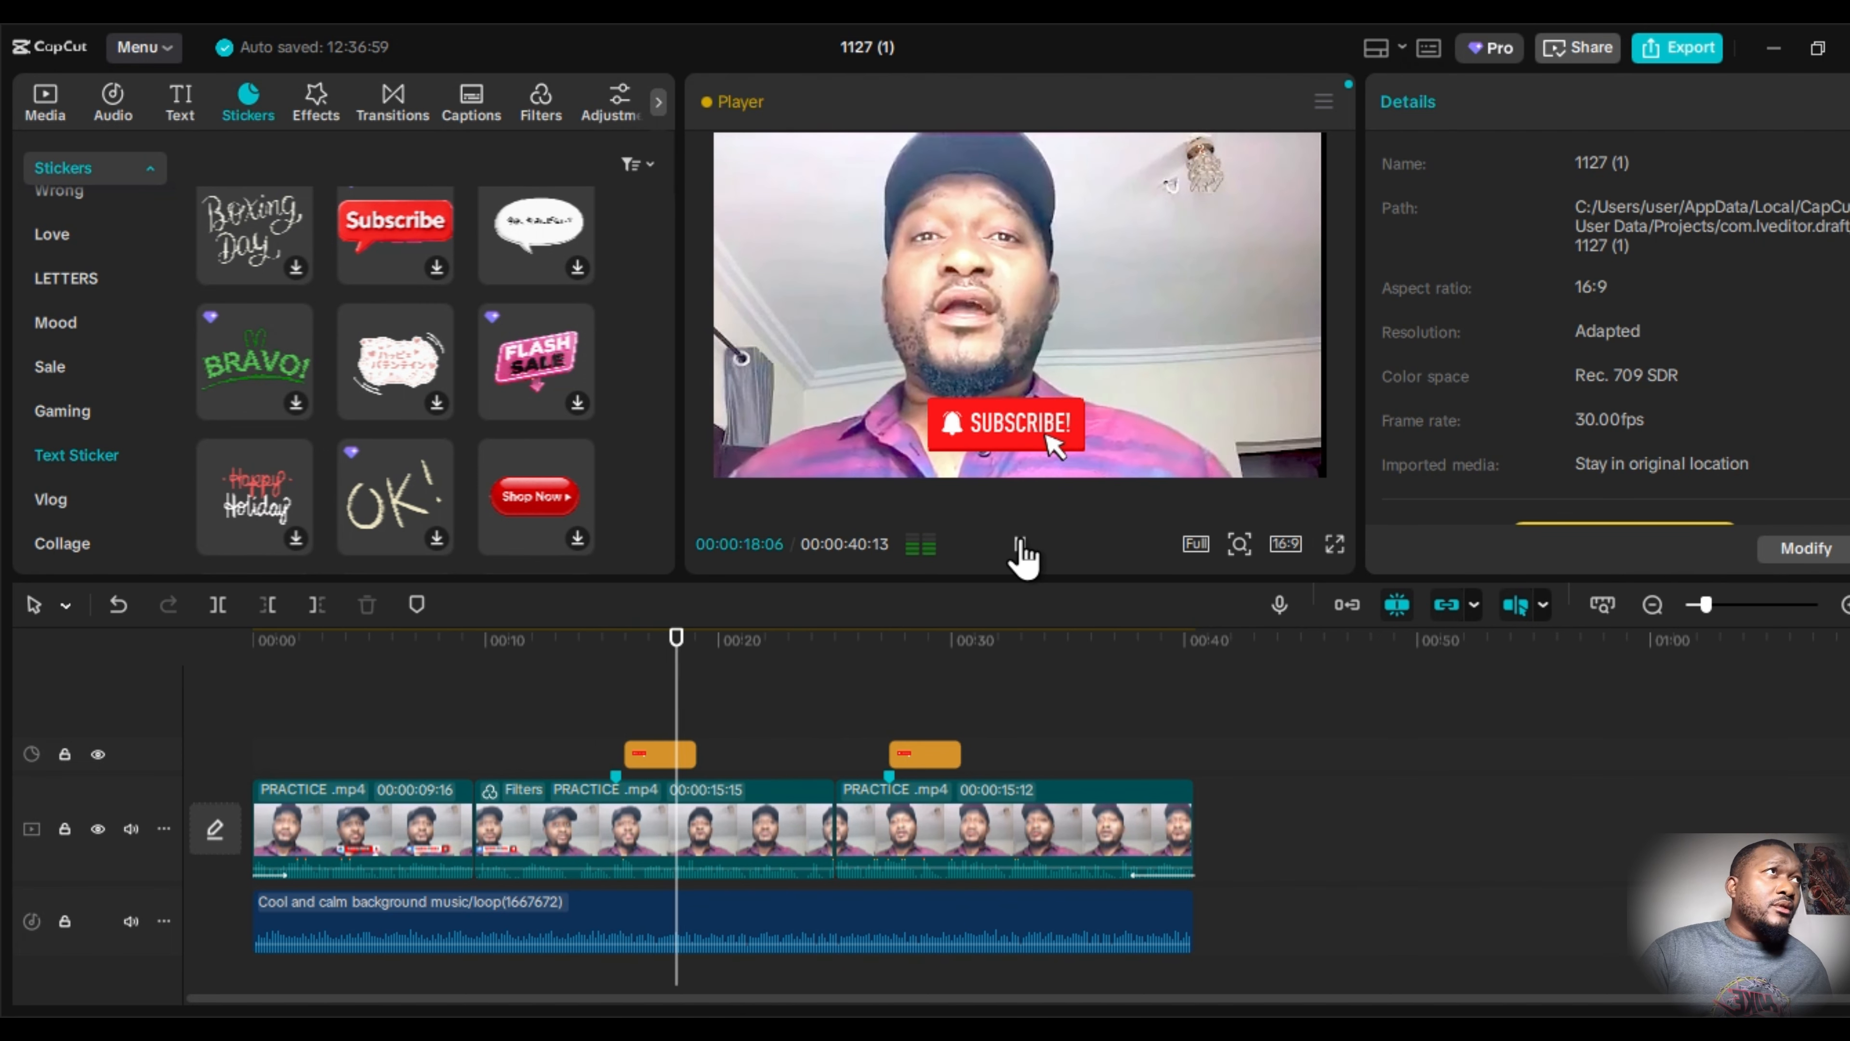
left_click(856, 715)
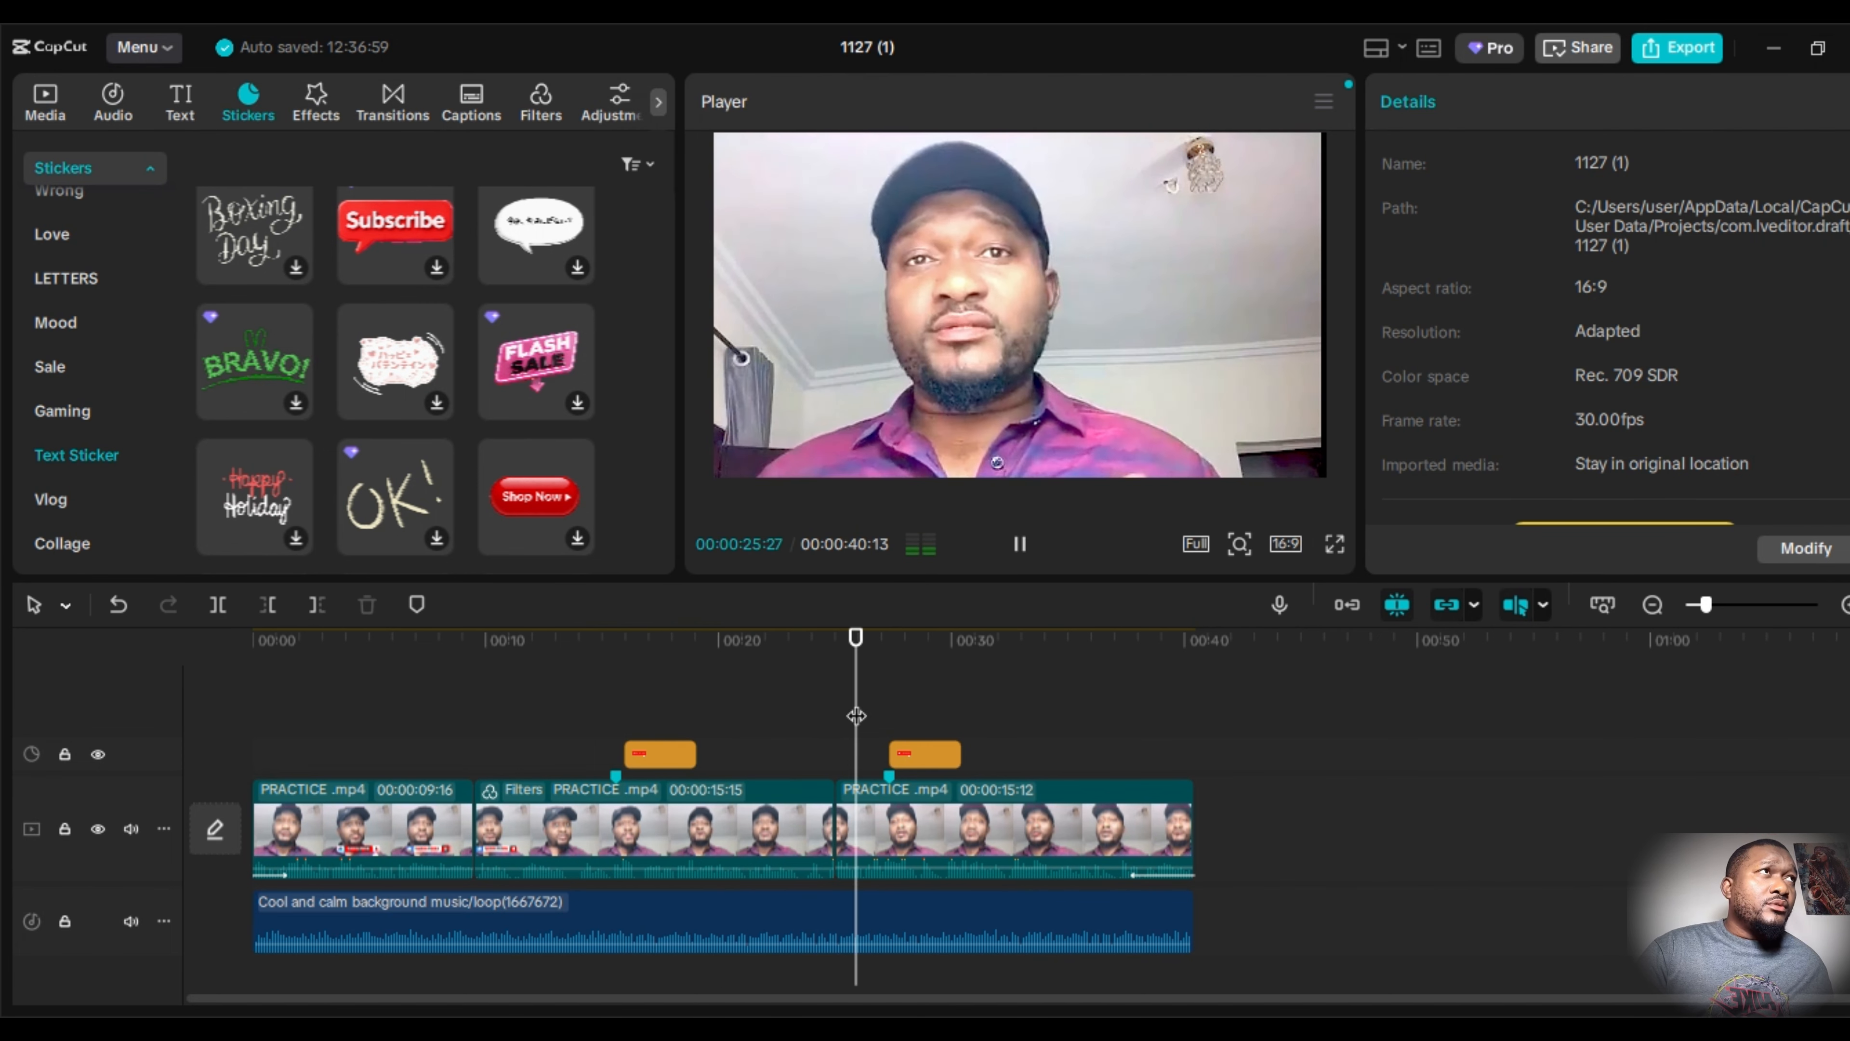
left_click(1019, 545)
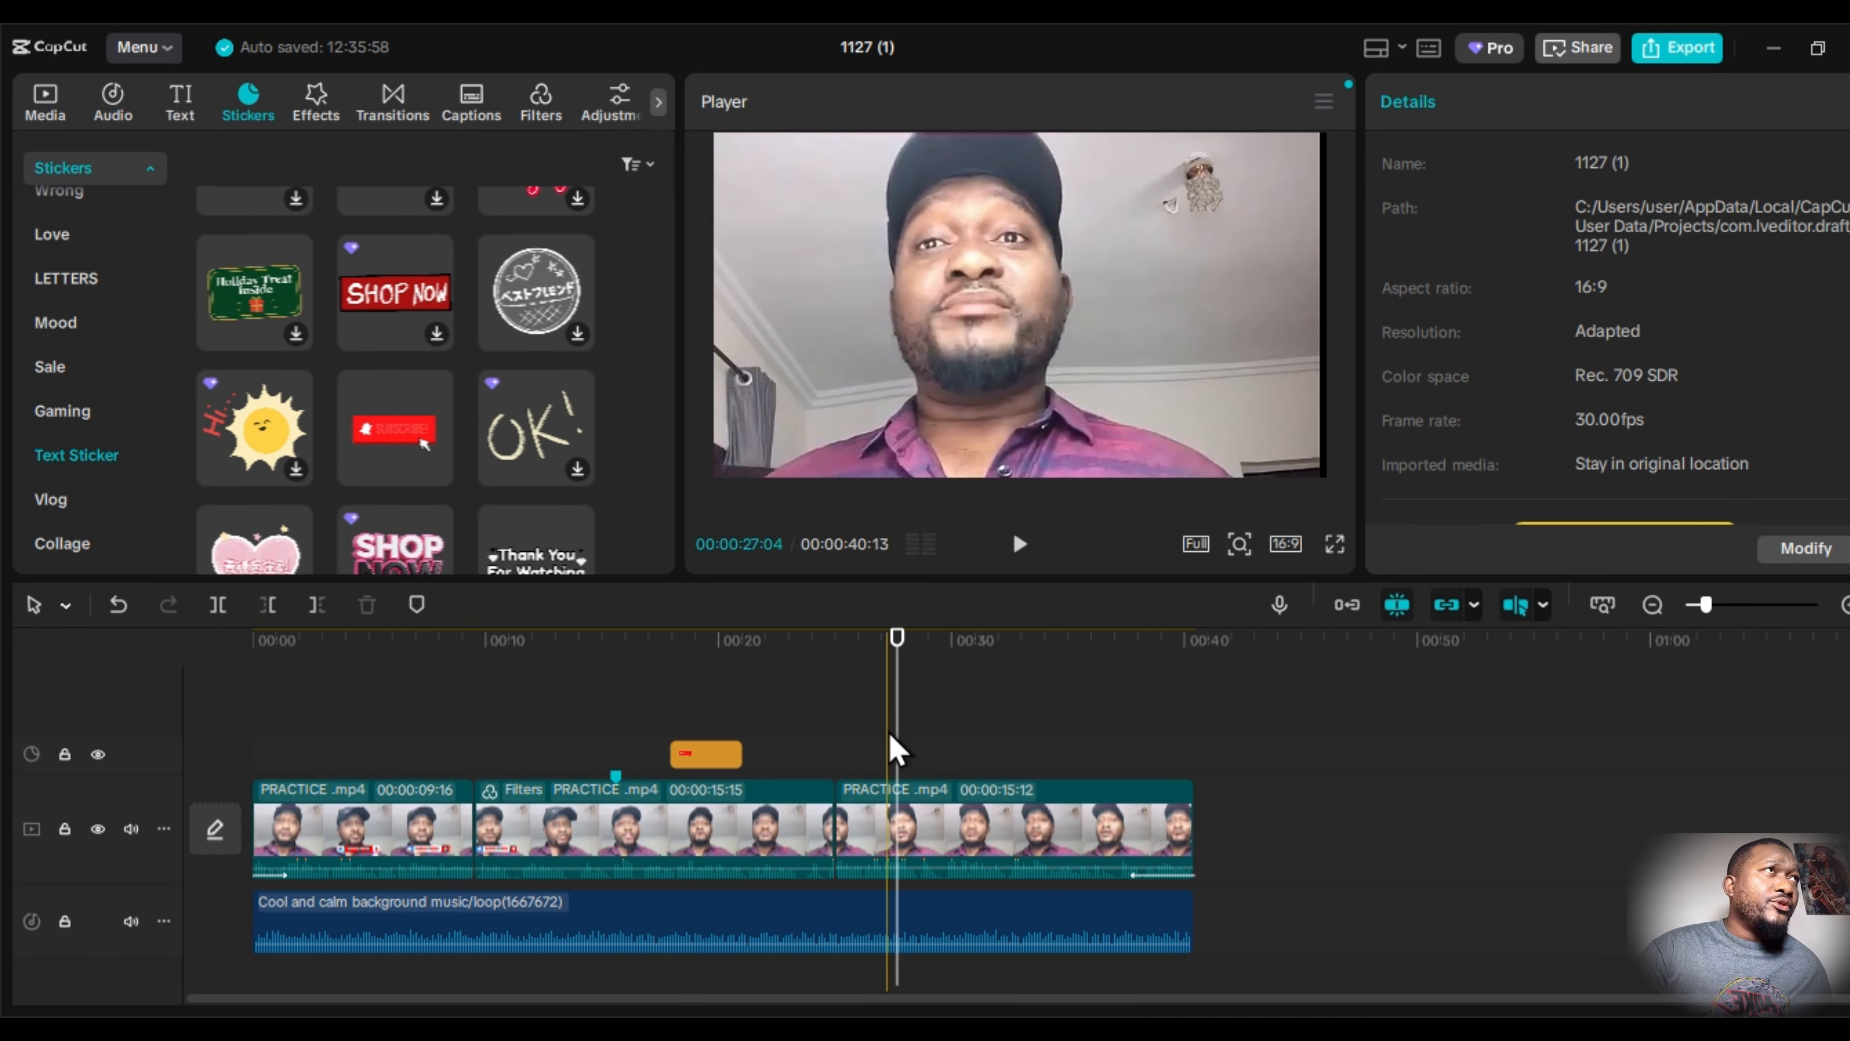
Mark the third practice clip at 00:00:27:10.
left_click(889, 744)
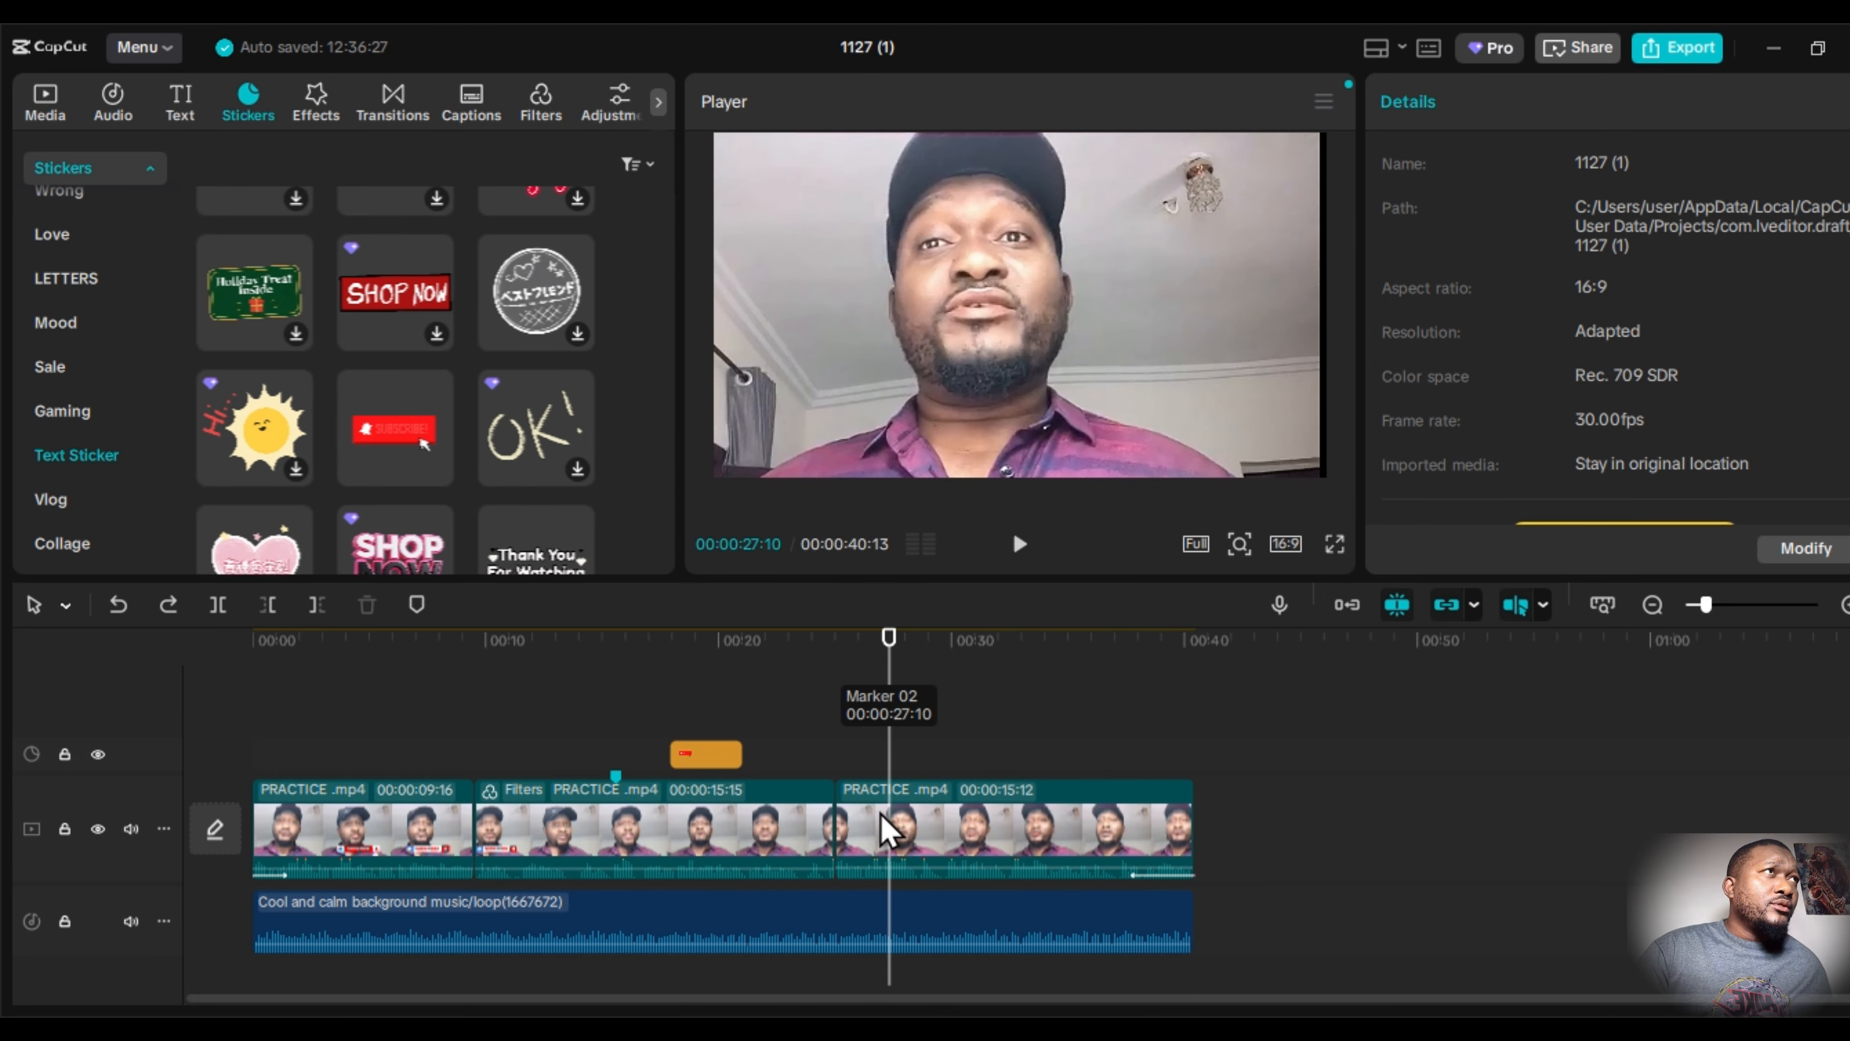
left_click(881, 820)
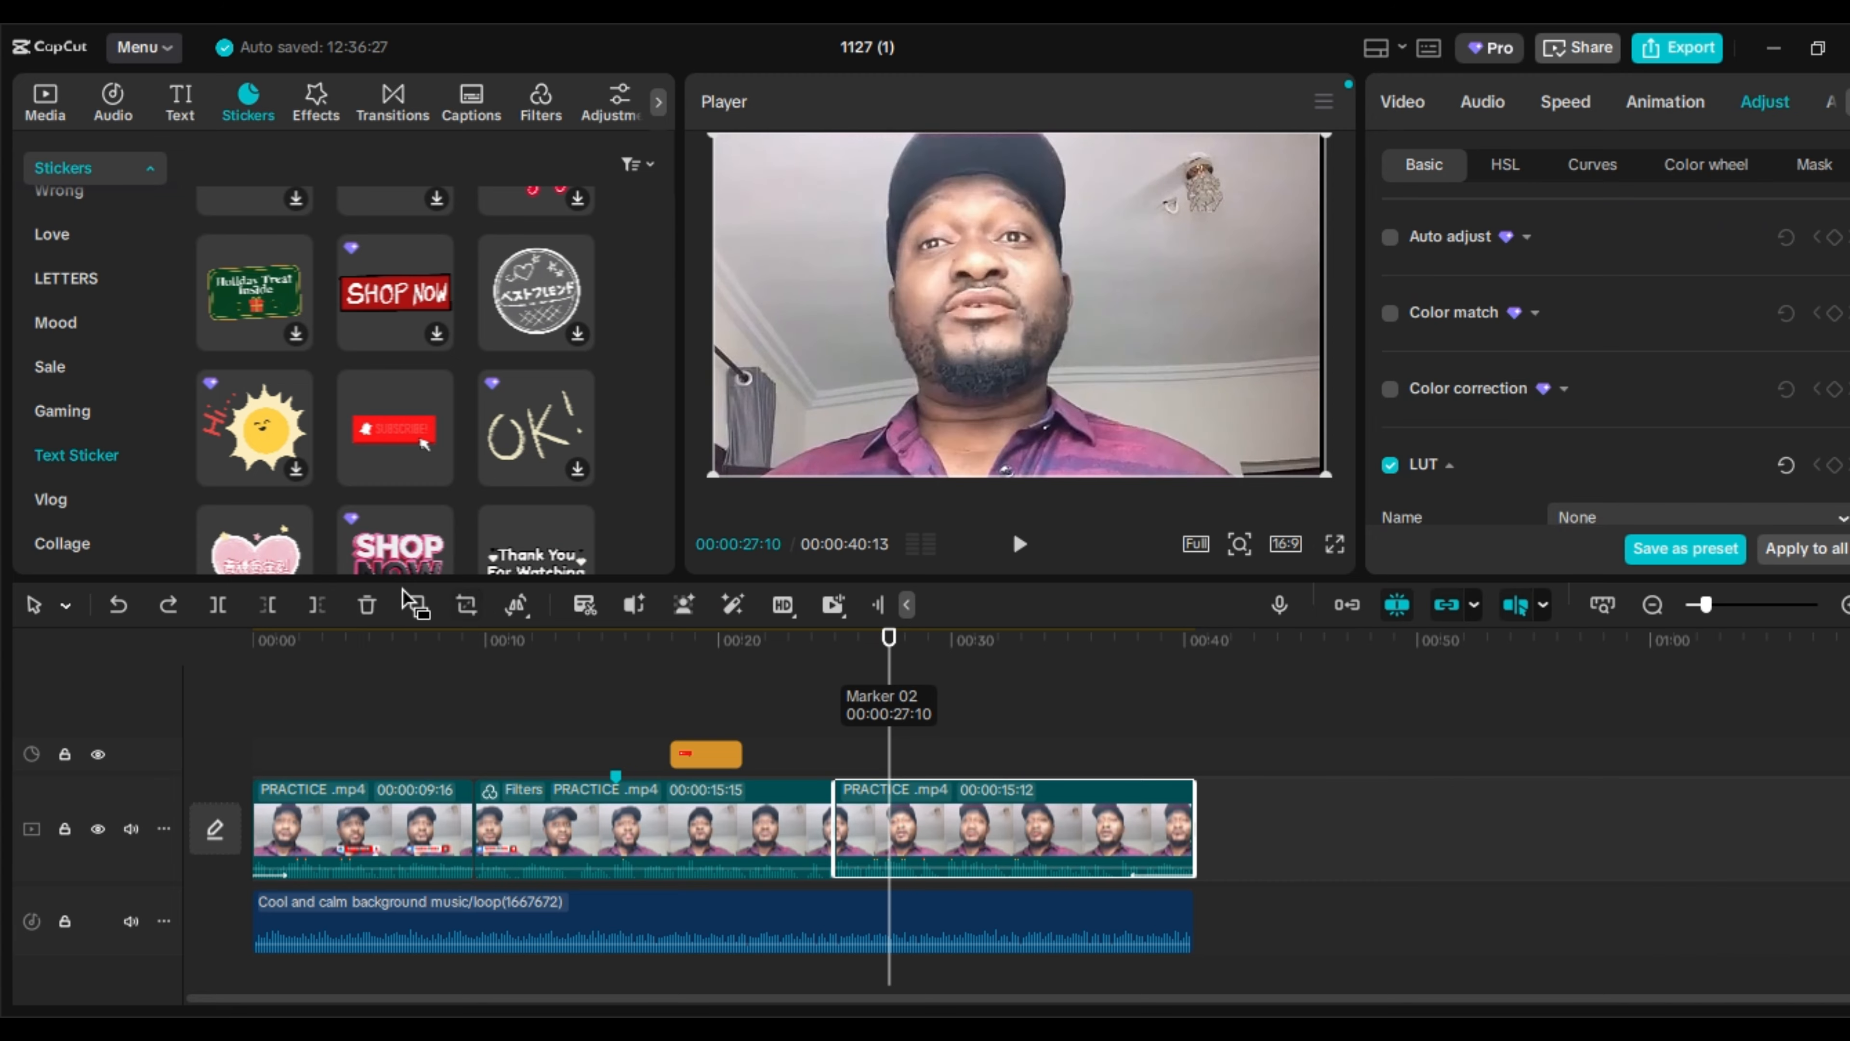
left_click(418, 604)
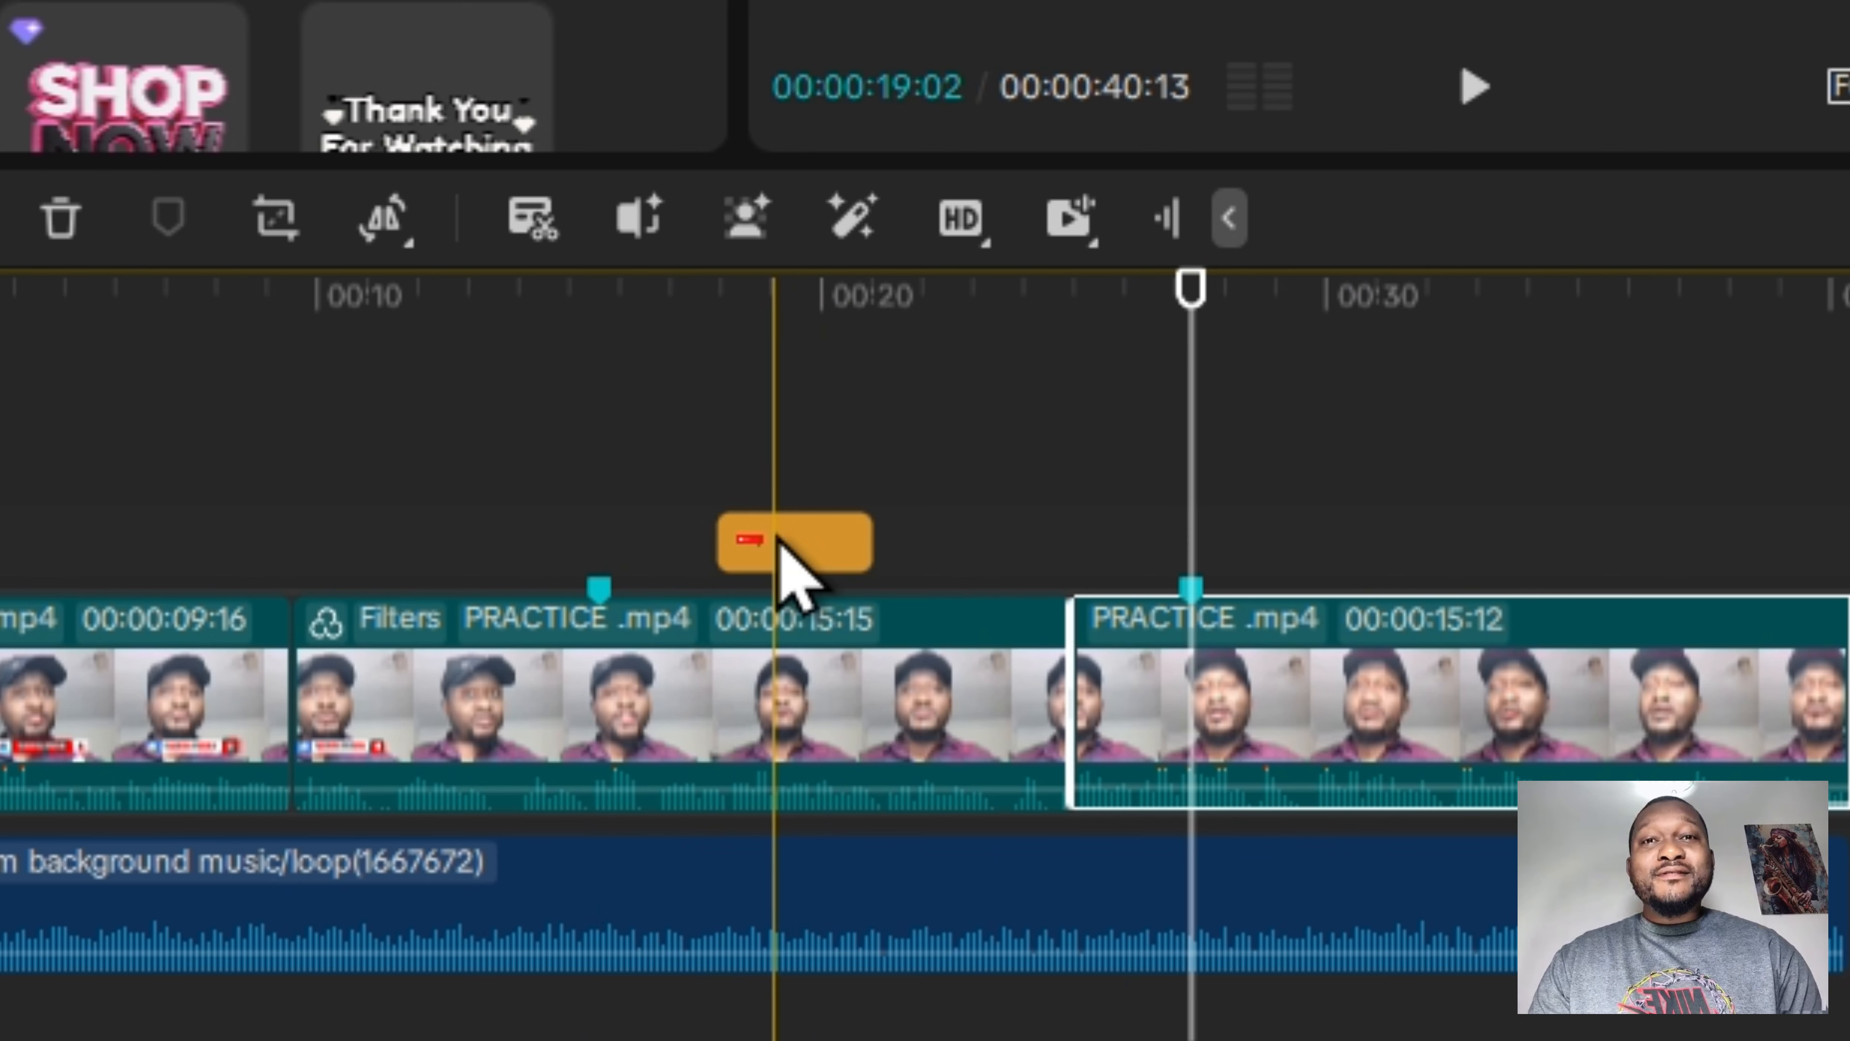
Shift the SUBSCRIBE sticker back to the first marker and paste a copy of it at the second marker.
left_click_drag(719, 541, 677, 548)
right_click(1240, 531)
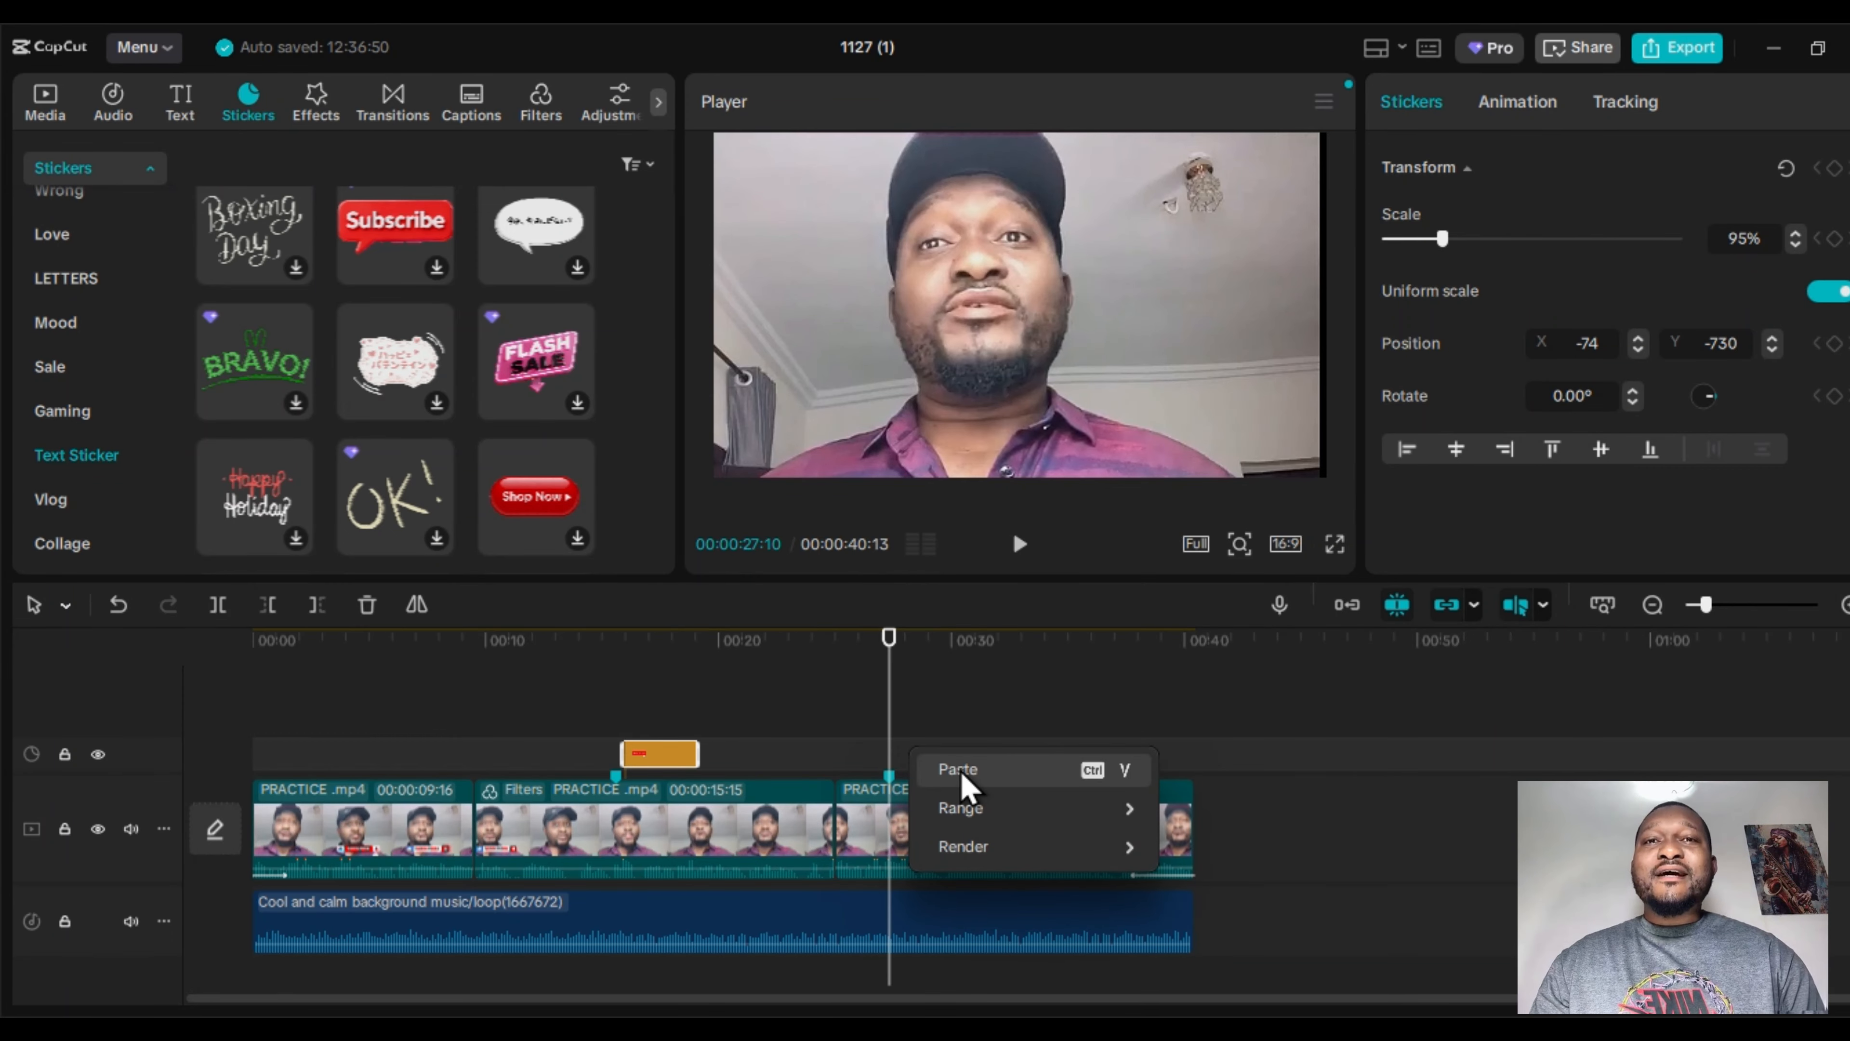
left_click(960, 770)
left_click(913, 756)
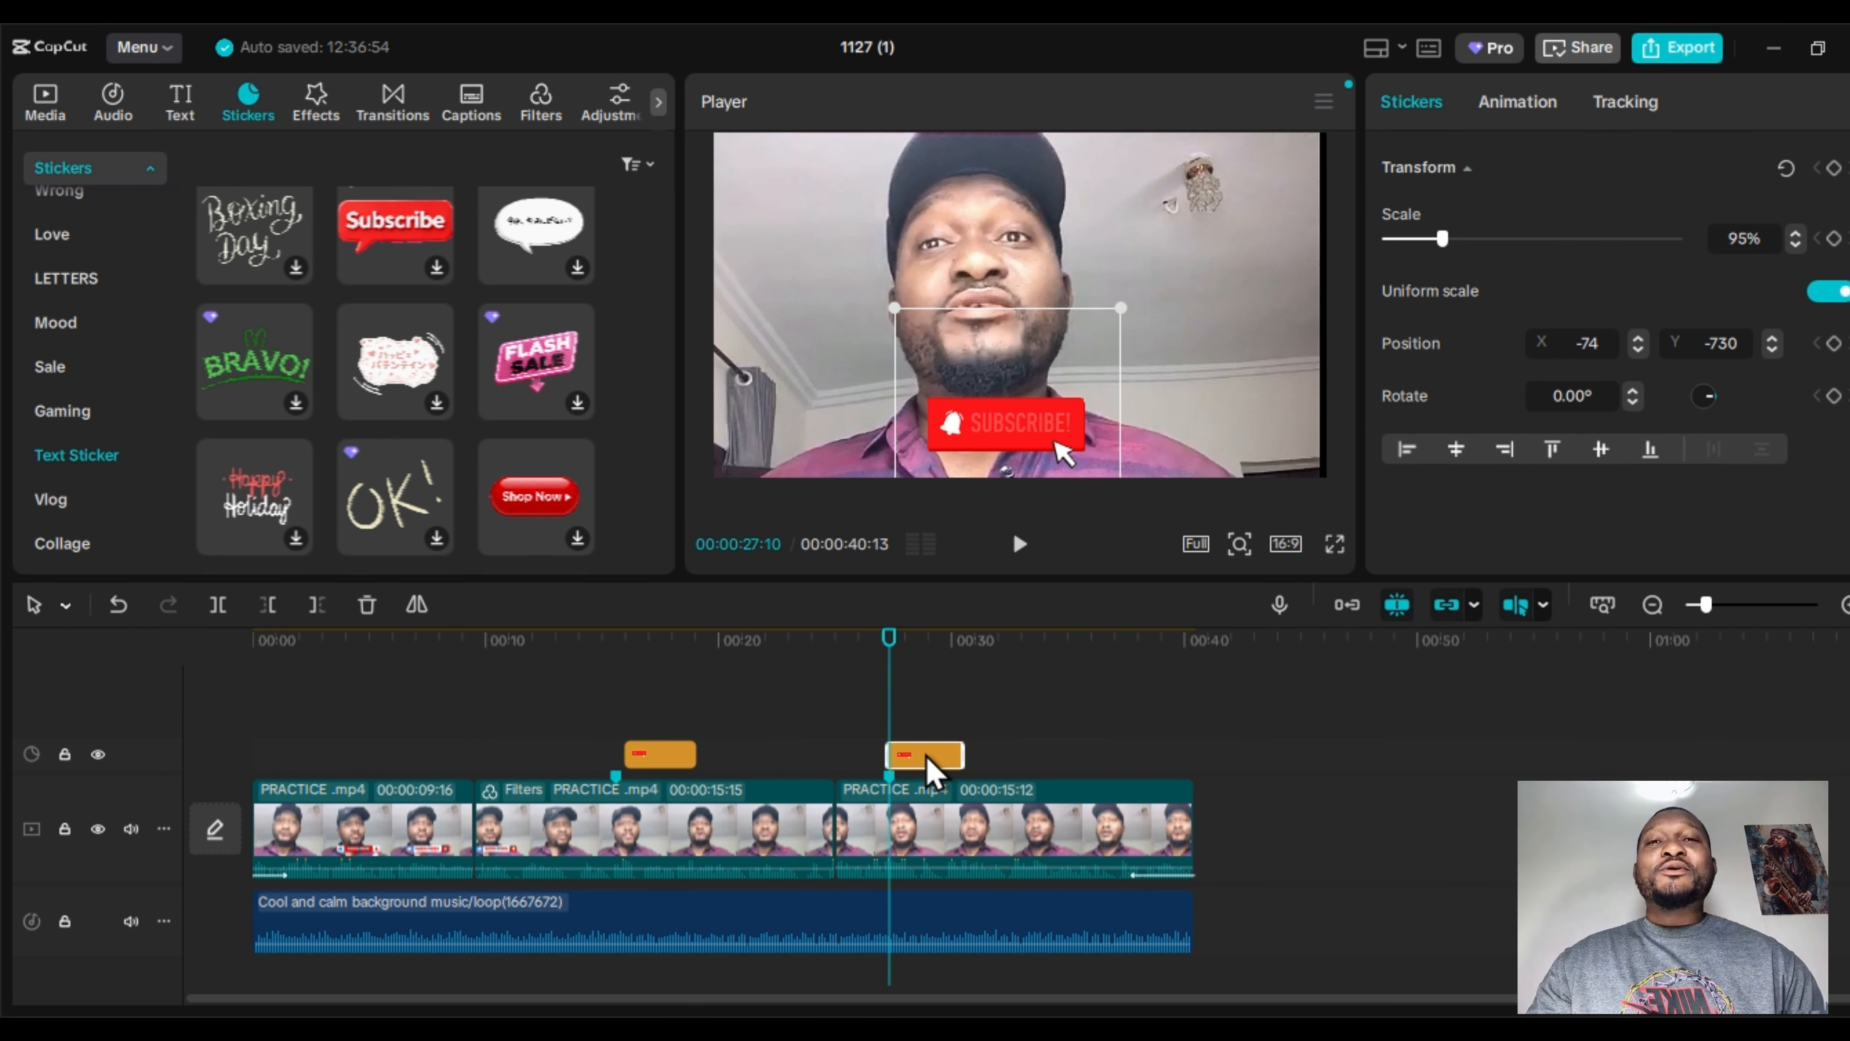
left_click(599, 729)
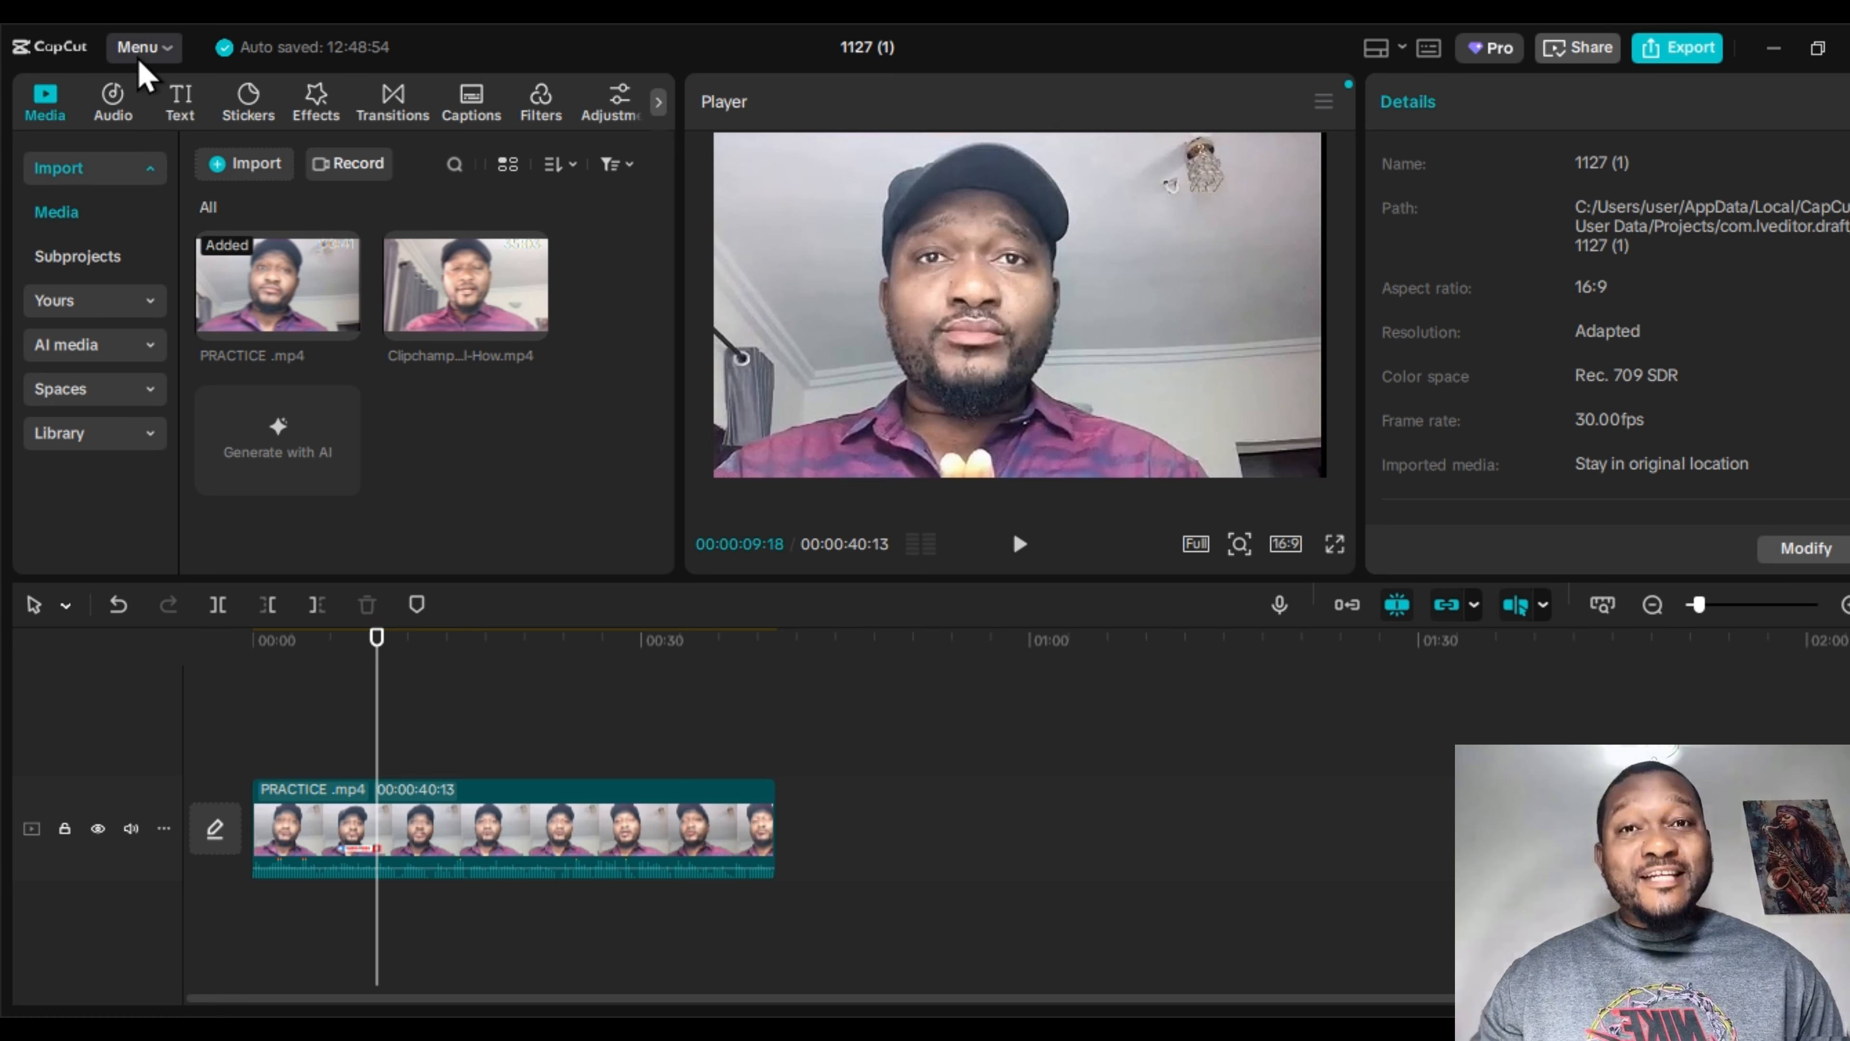
Open the performance settings, keep hardware encoding and decoding, GPU rendering and proxy enabled, and save the settings.
left_click(150, 48)
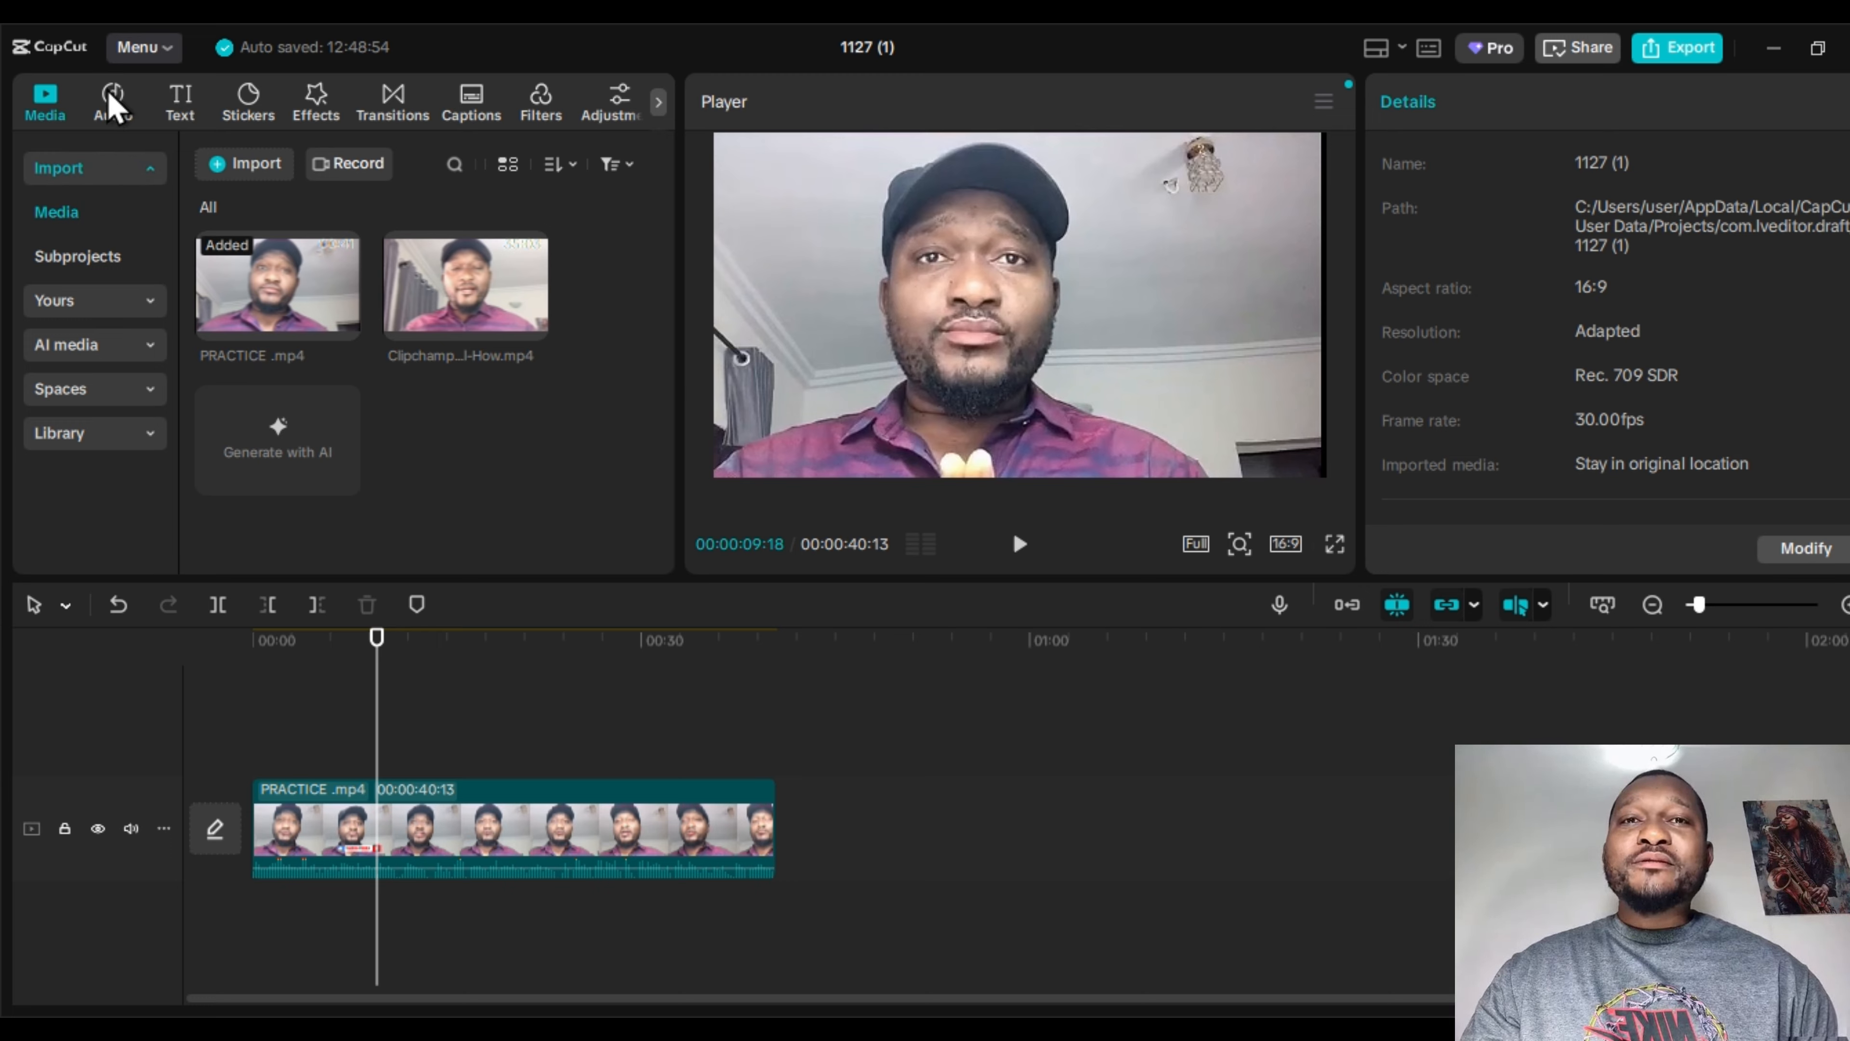
left_click(151, 53)
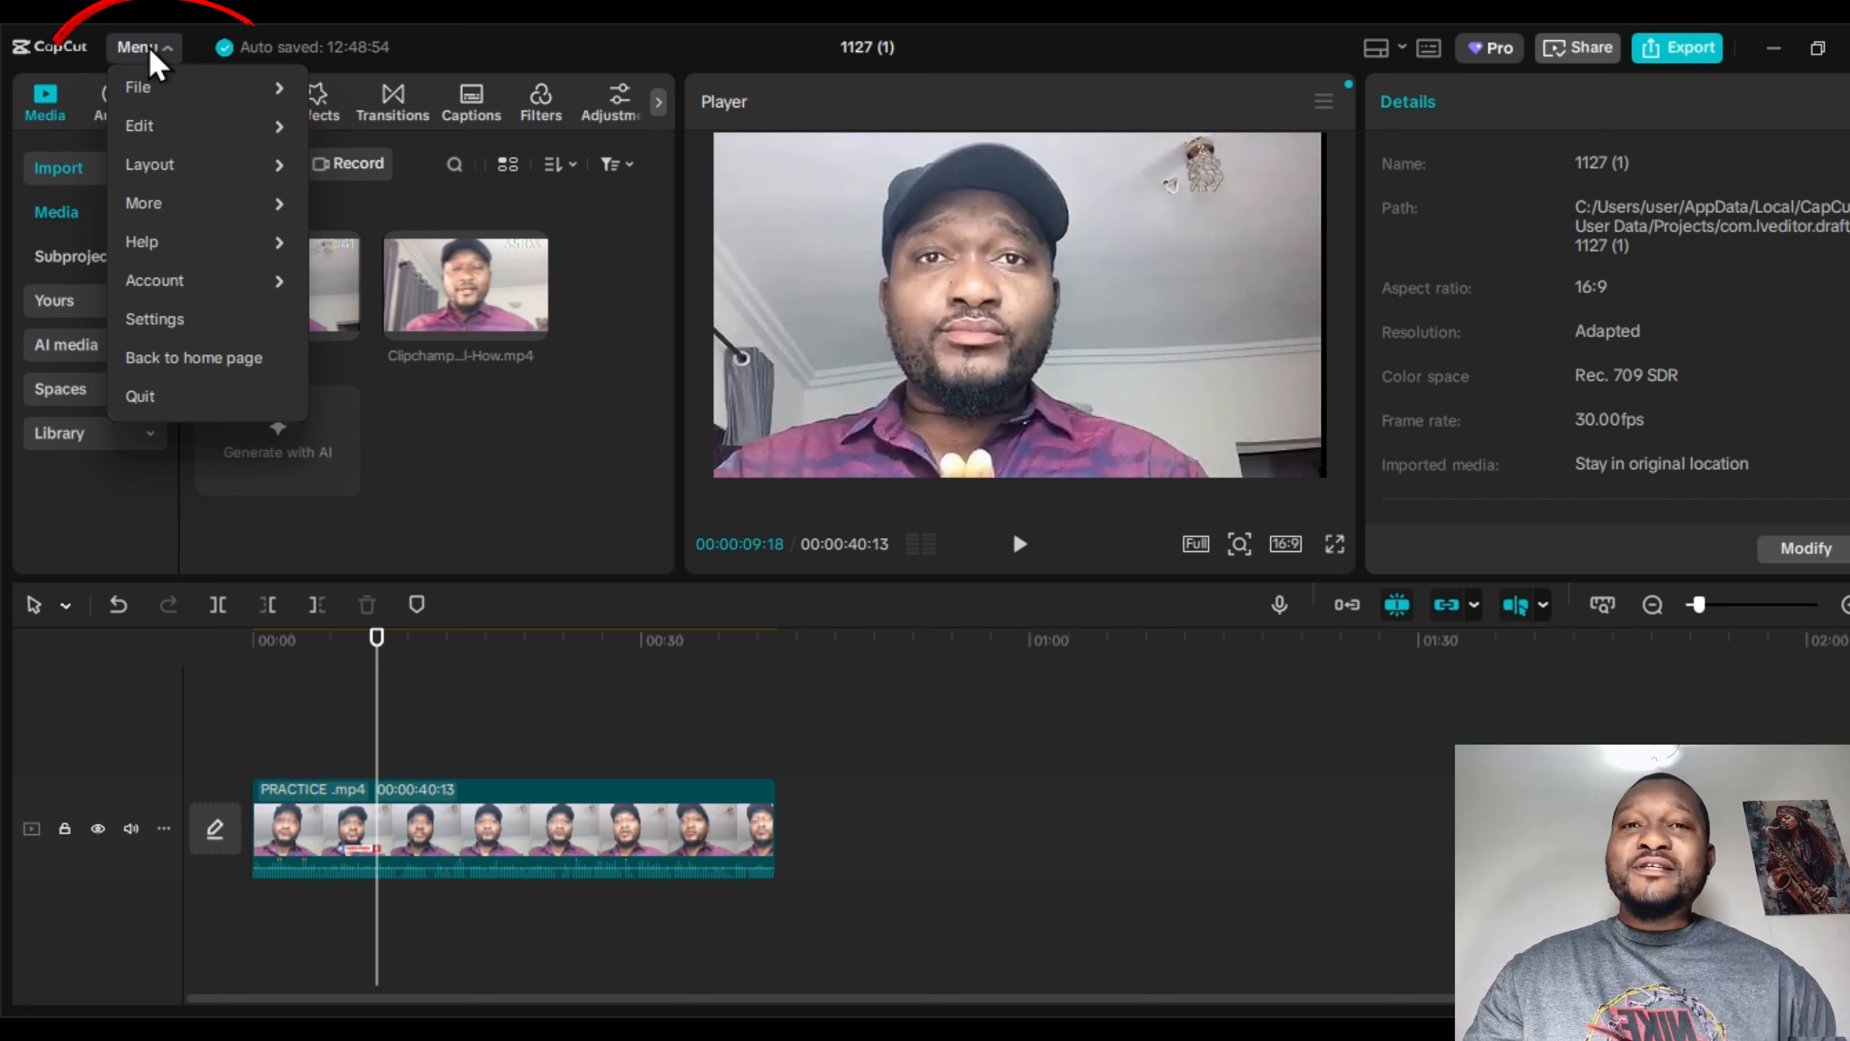
left_click(351, 385)
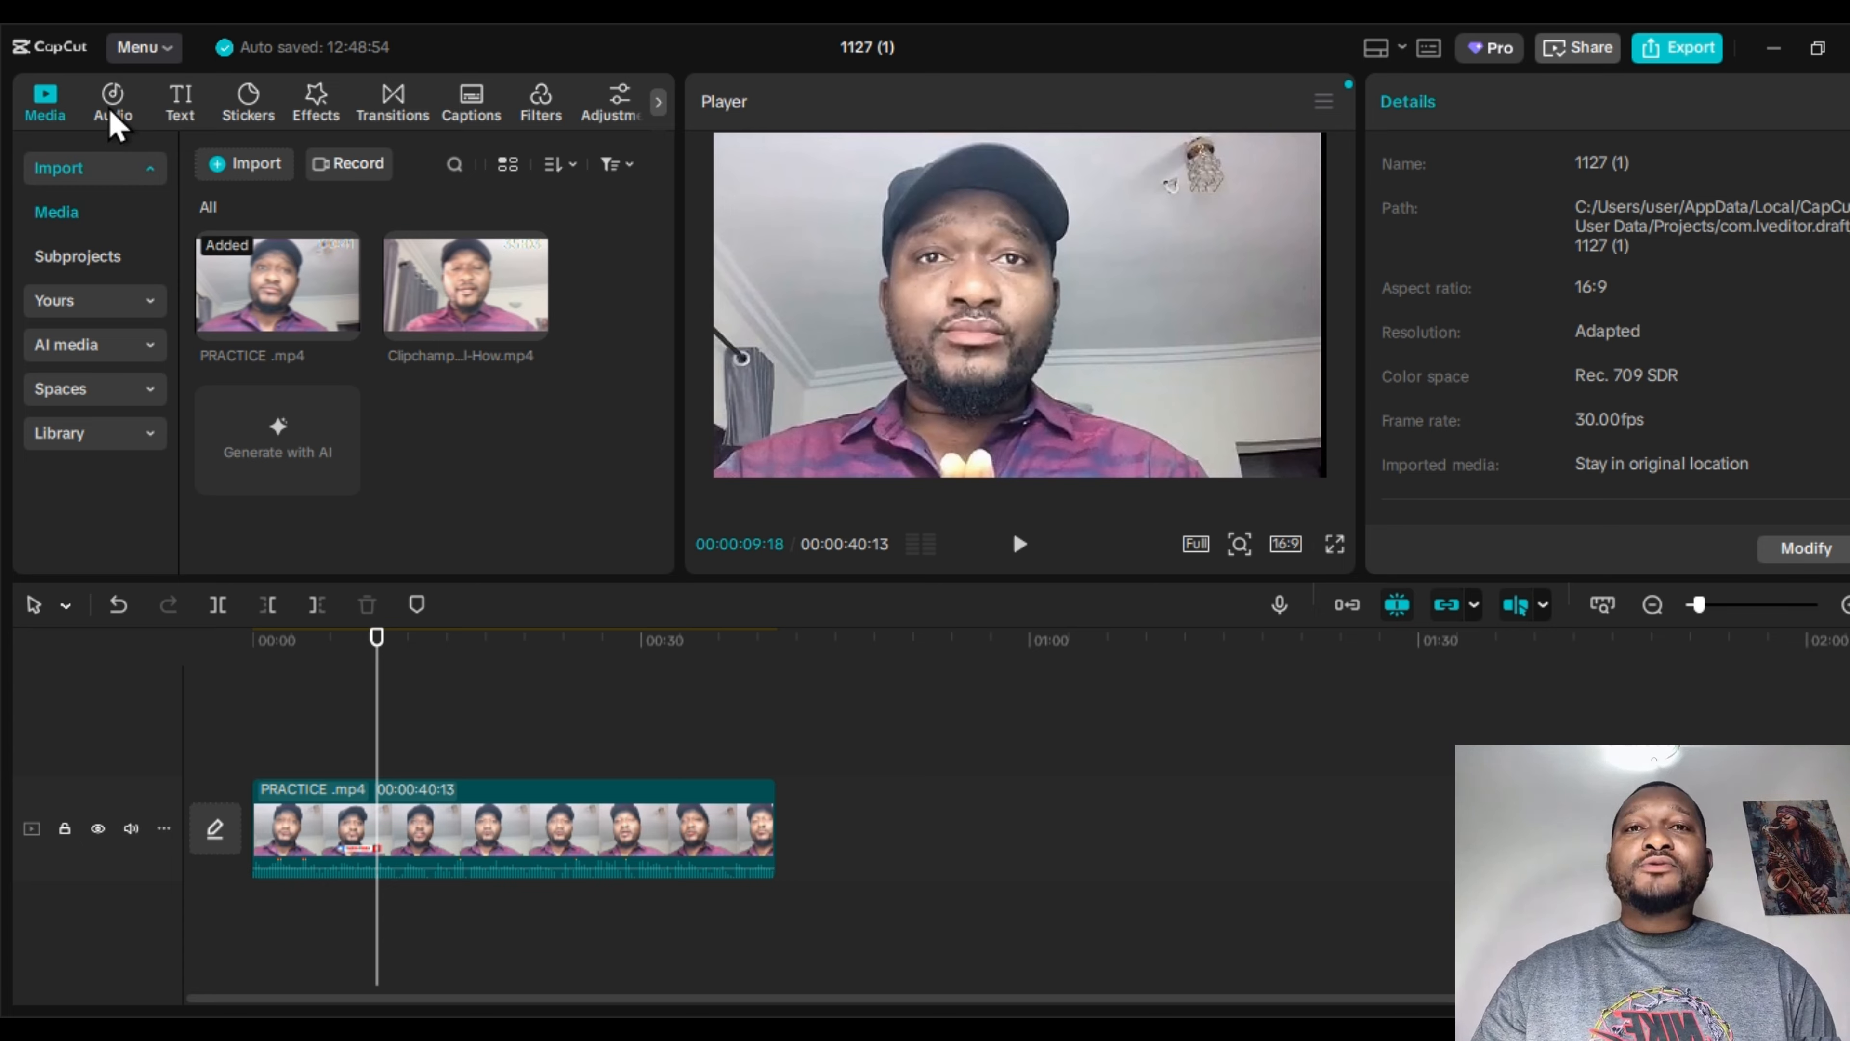
left_click(152, 52)
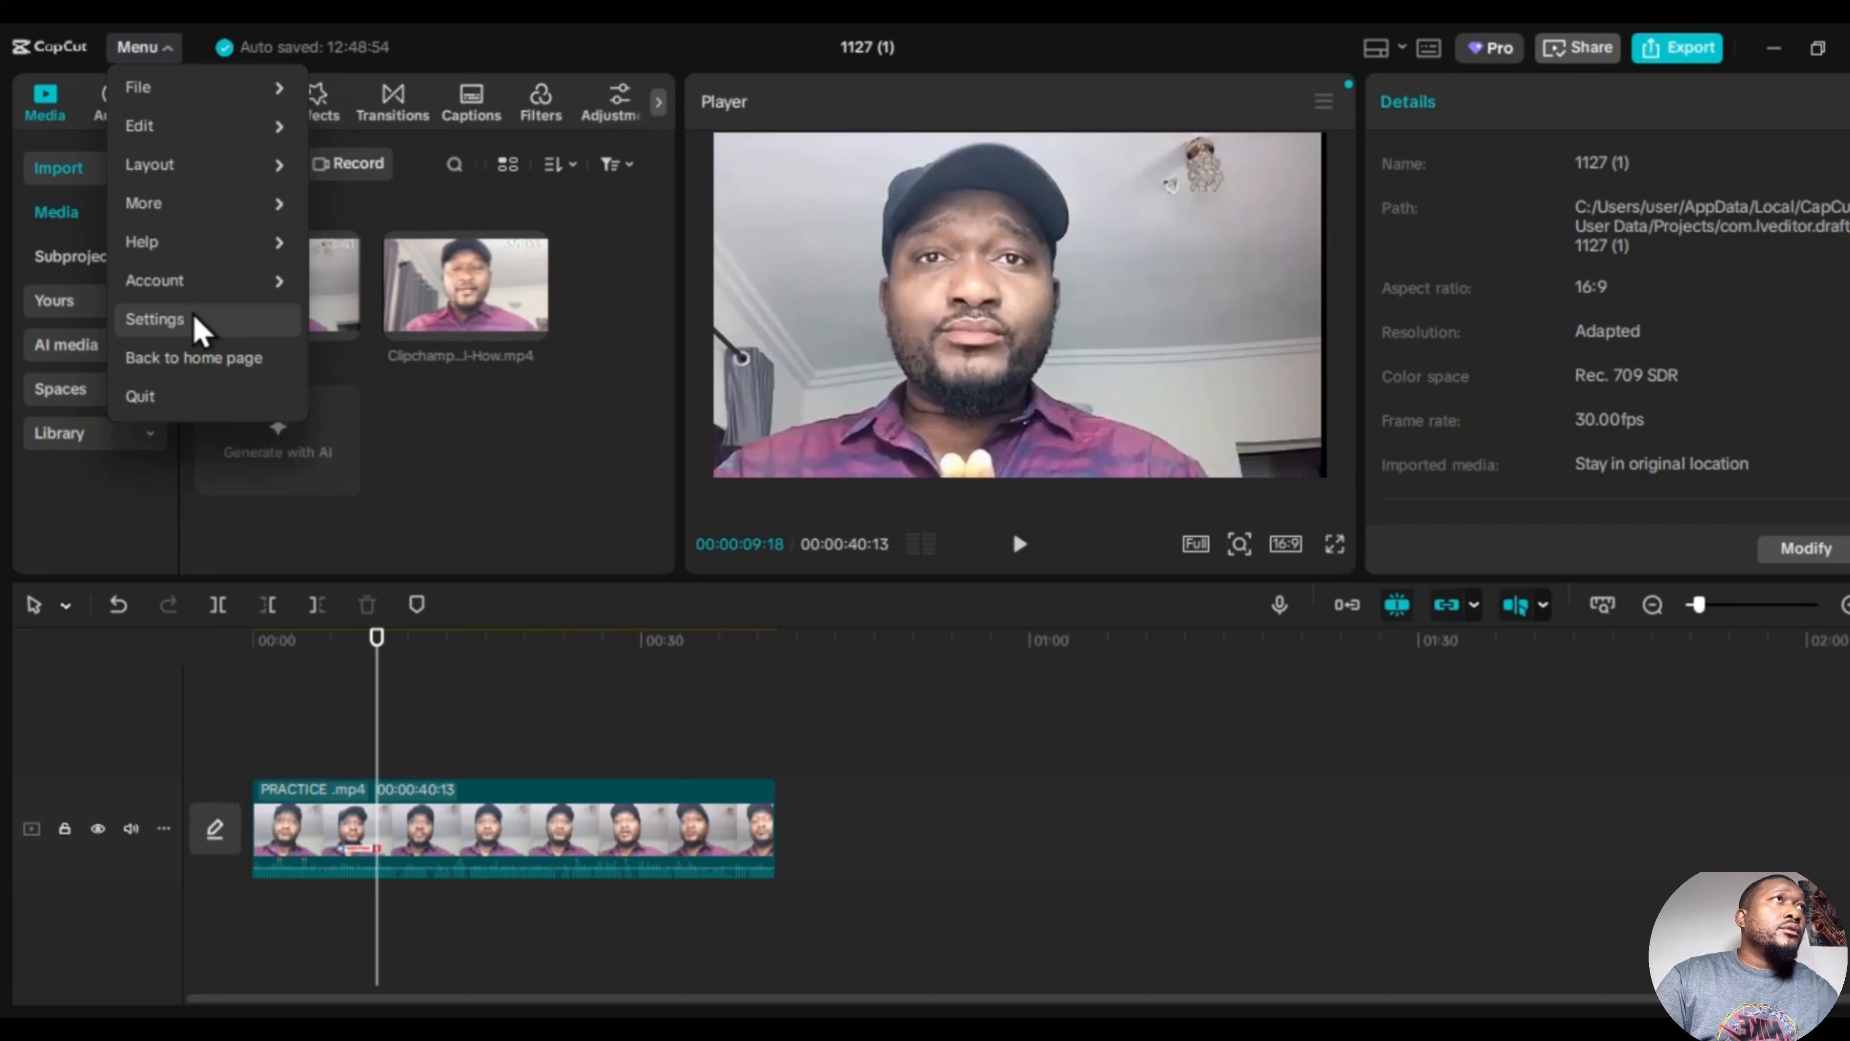
left_click(470, 704)
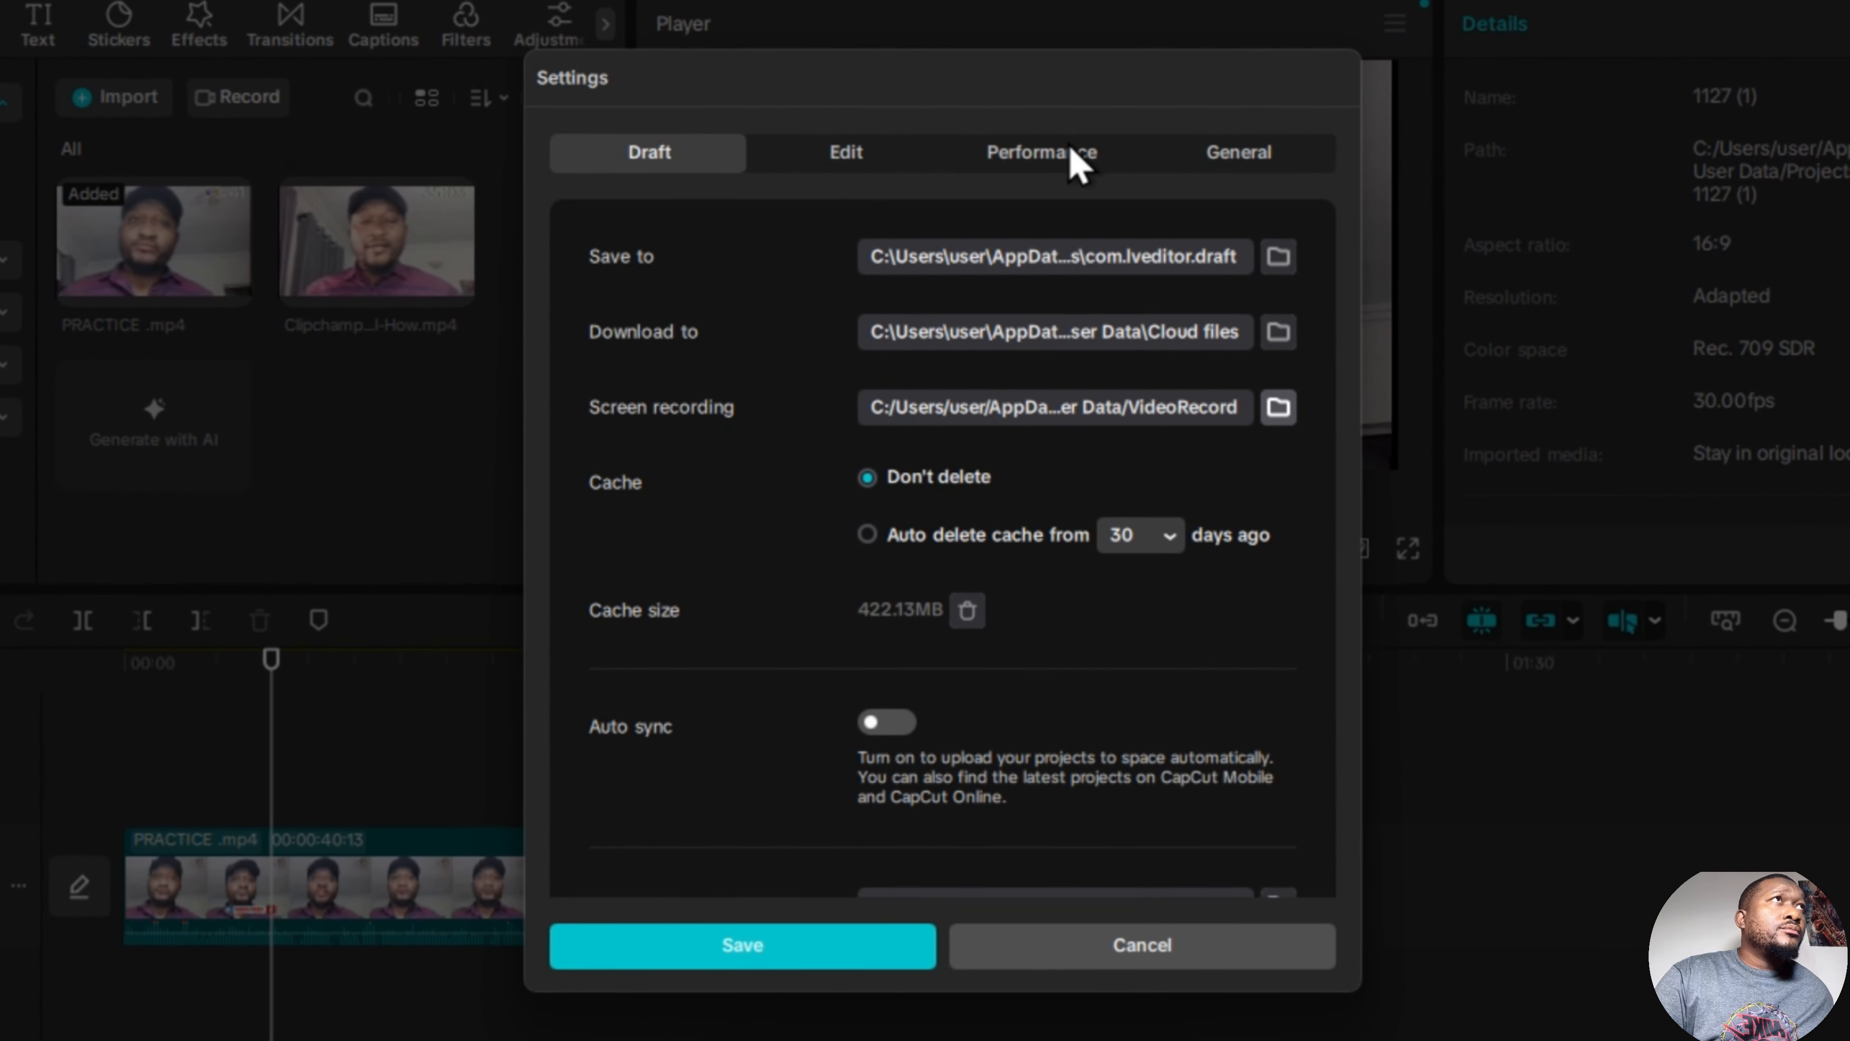
left_click(1049, 171)
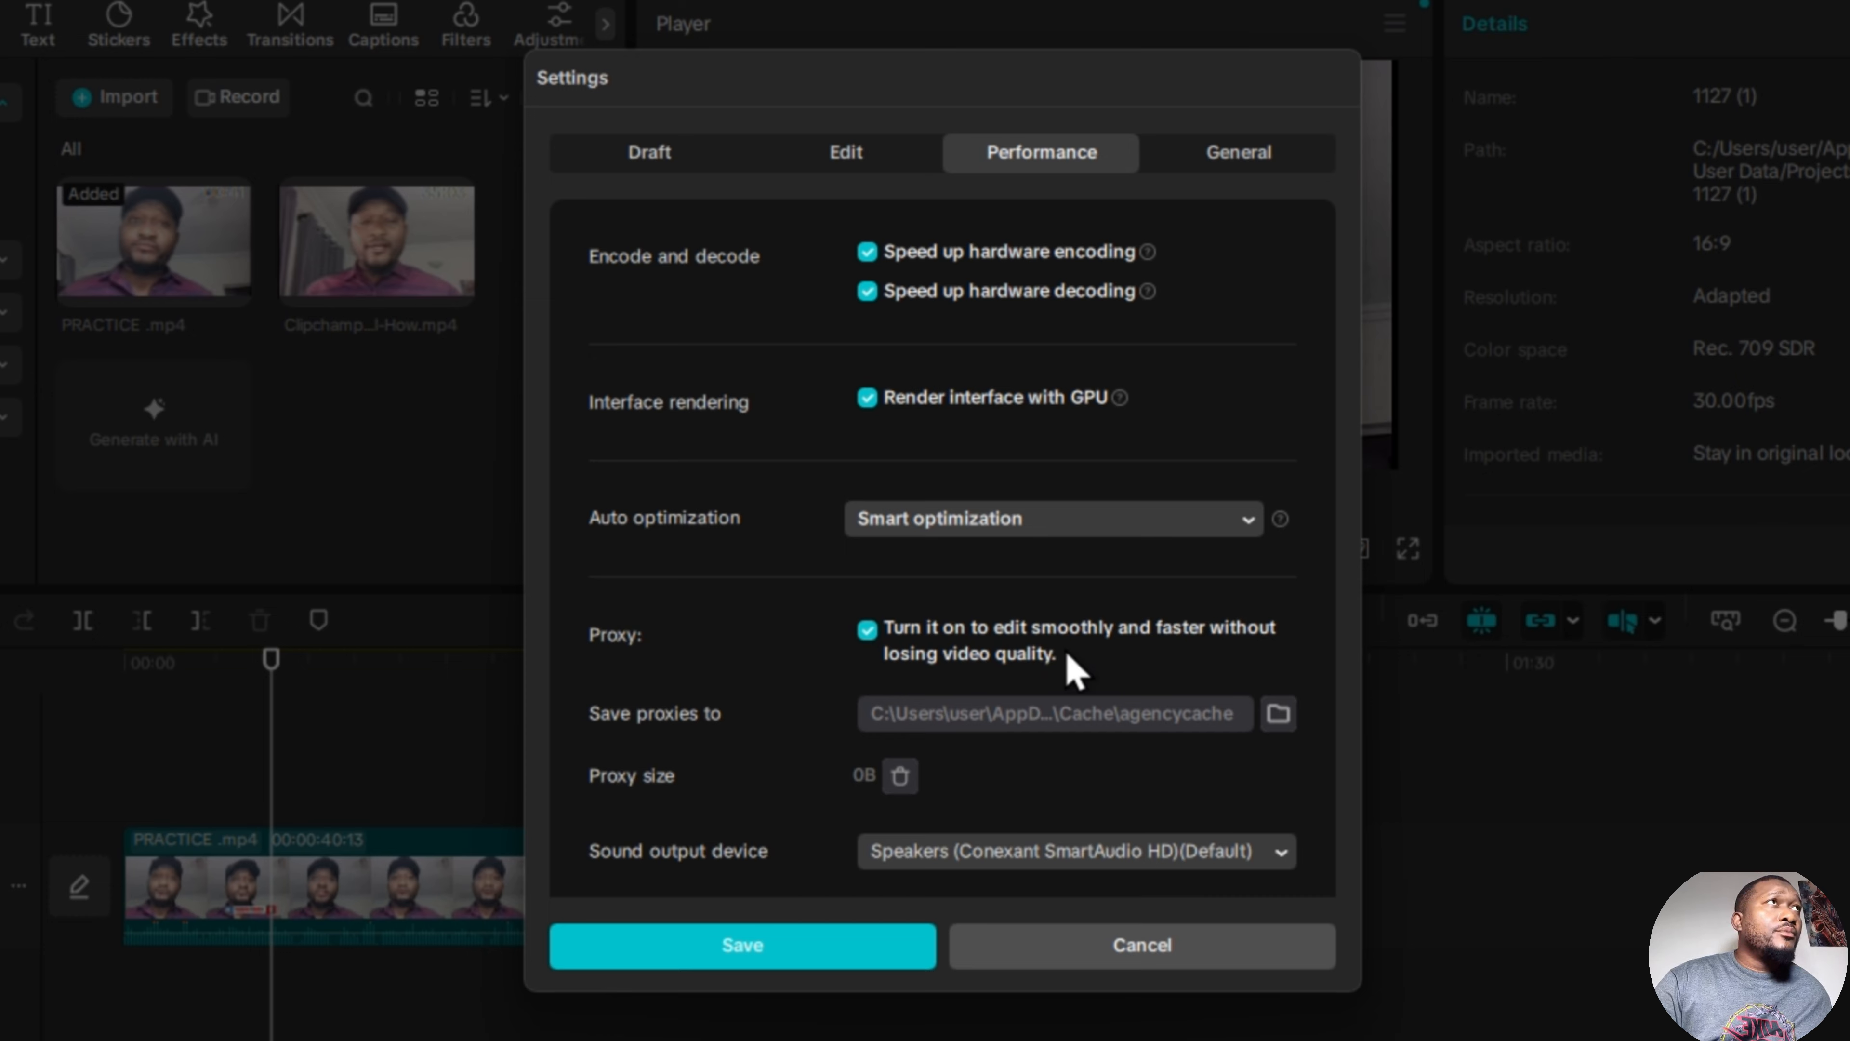
left_click(764, 948)
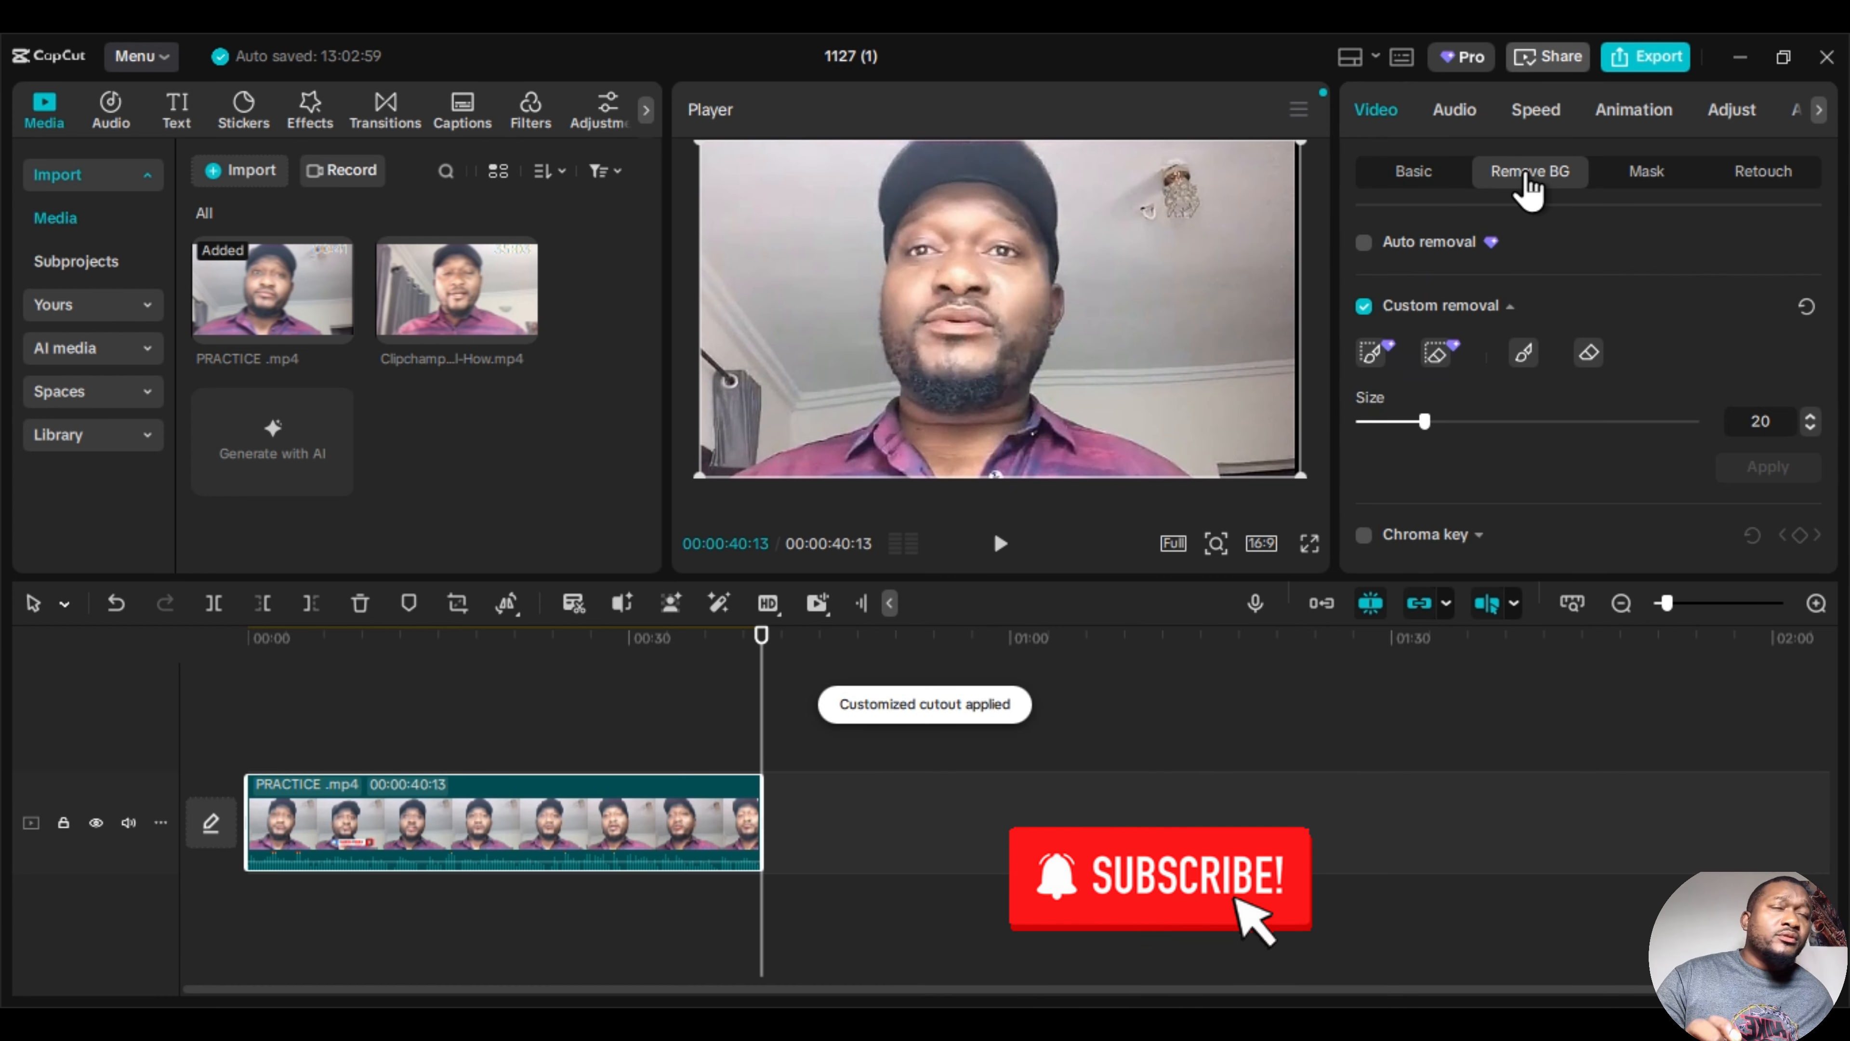
Enable custom background removal on the practice clip, brush over the man and apply the cutout.
left_click(1361, 309)
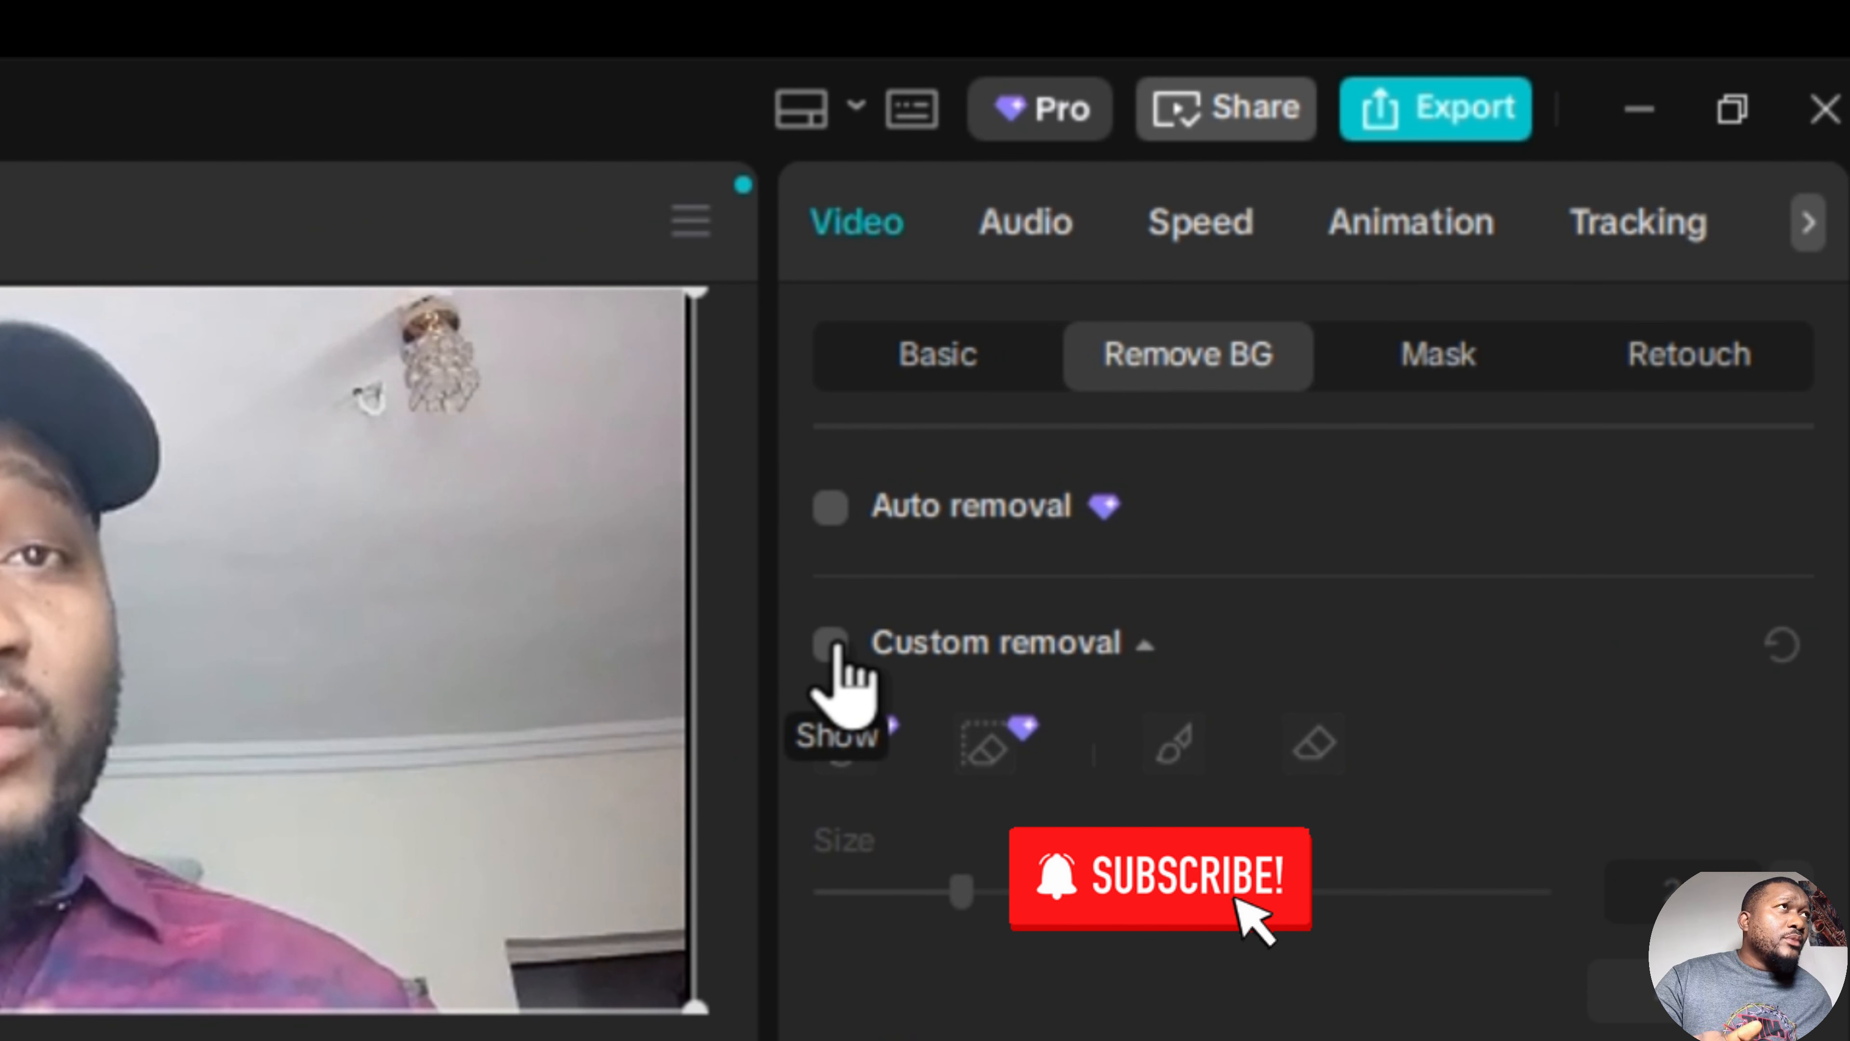
left_click(834, 646)
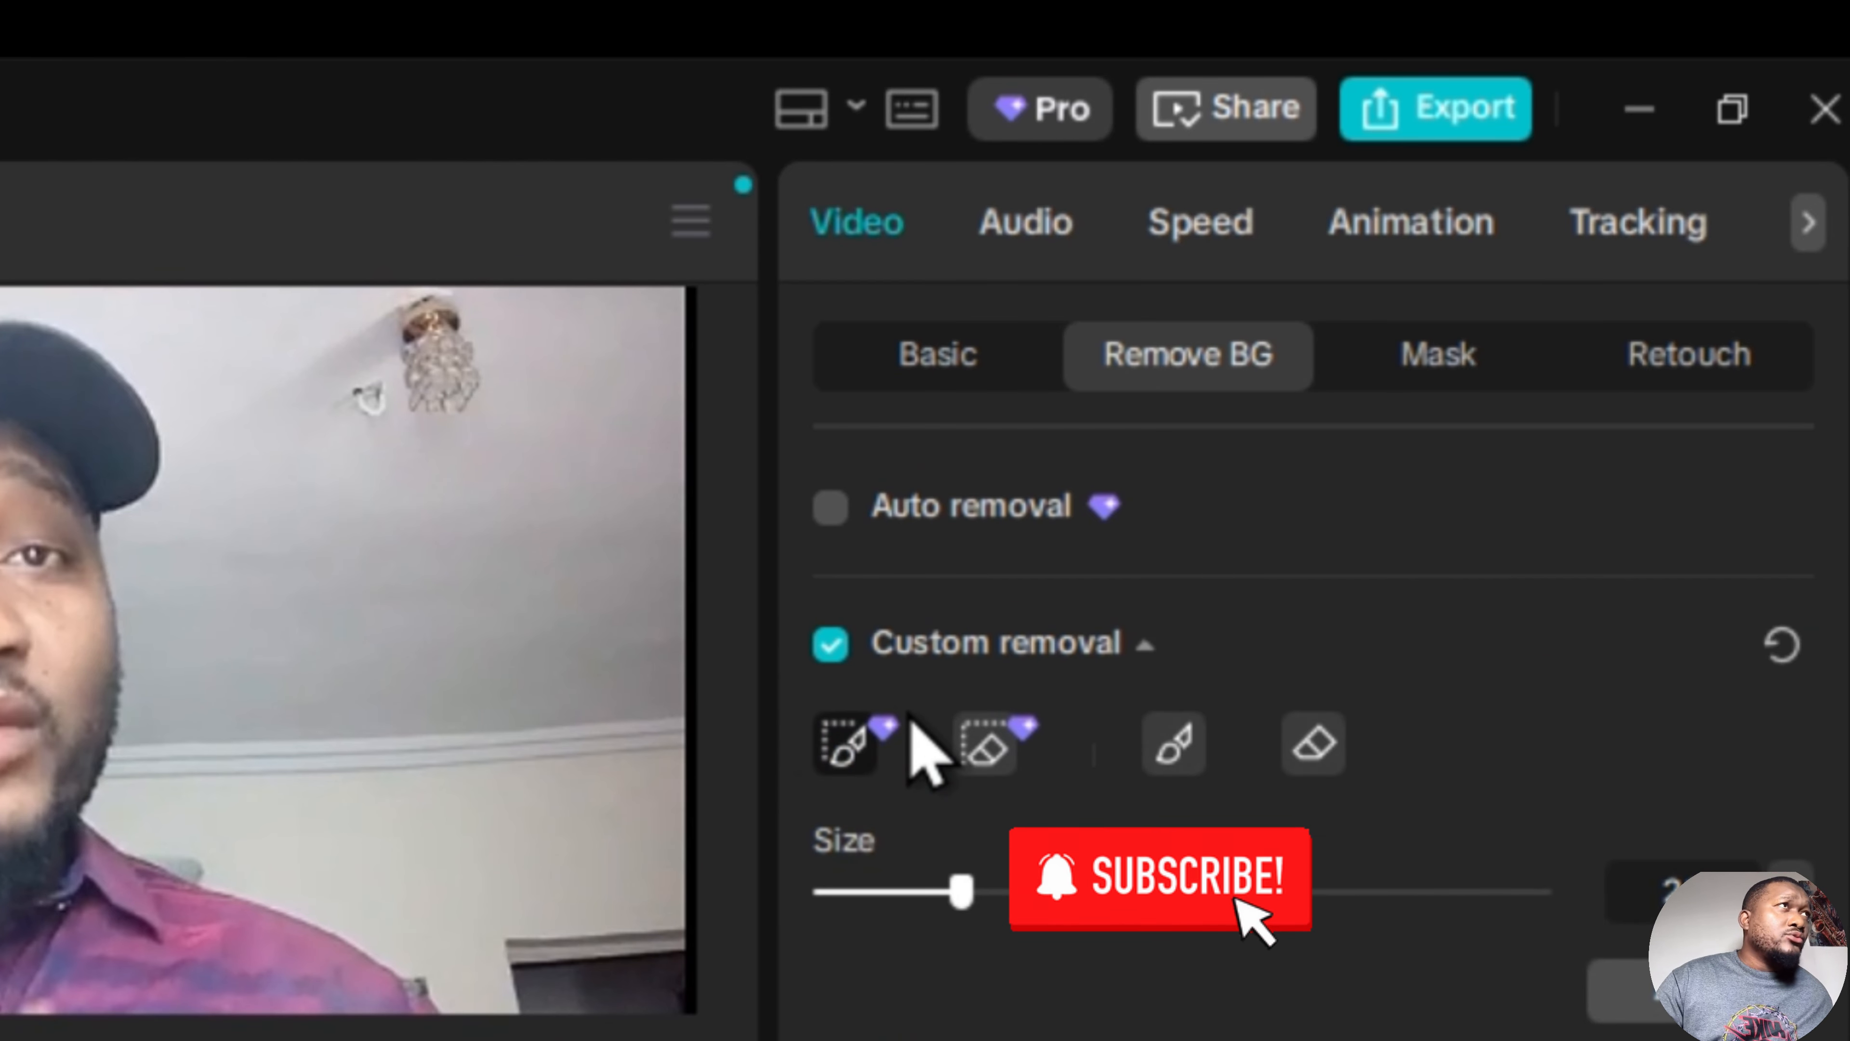
left_click(1179, 744)
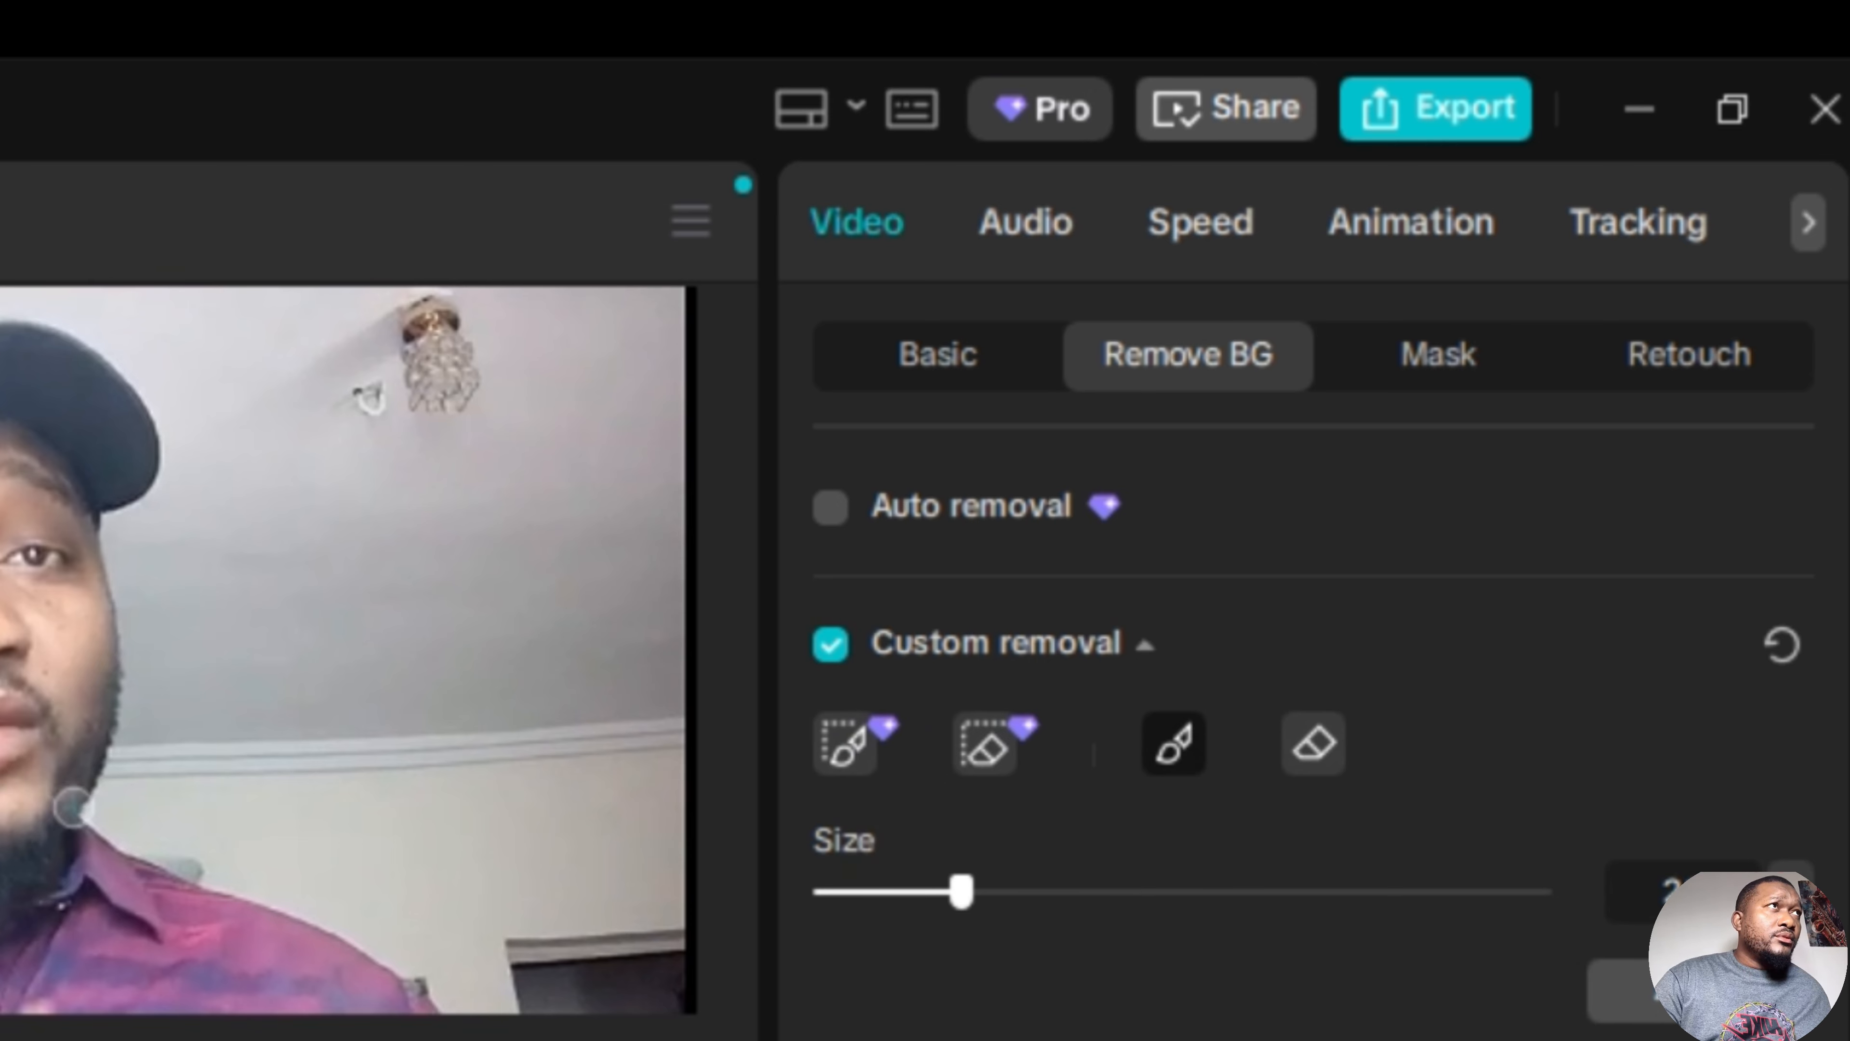
left_click_drag(969, 893, 1094, 905)
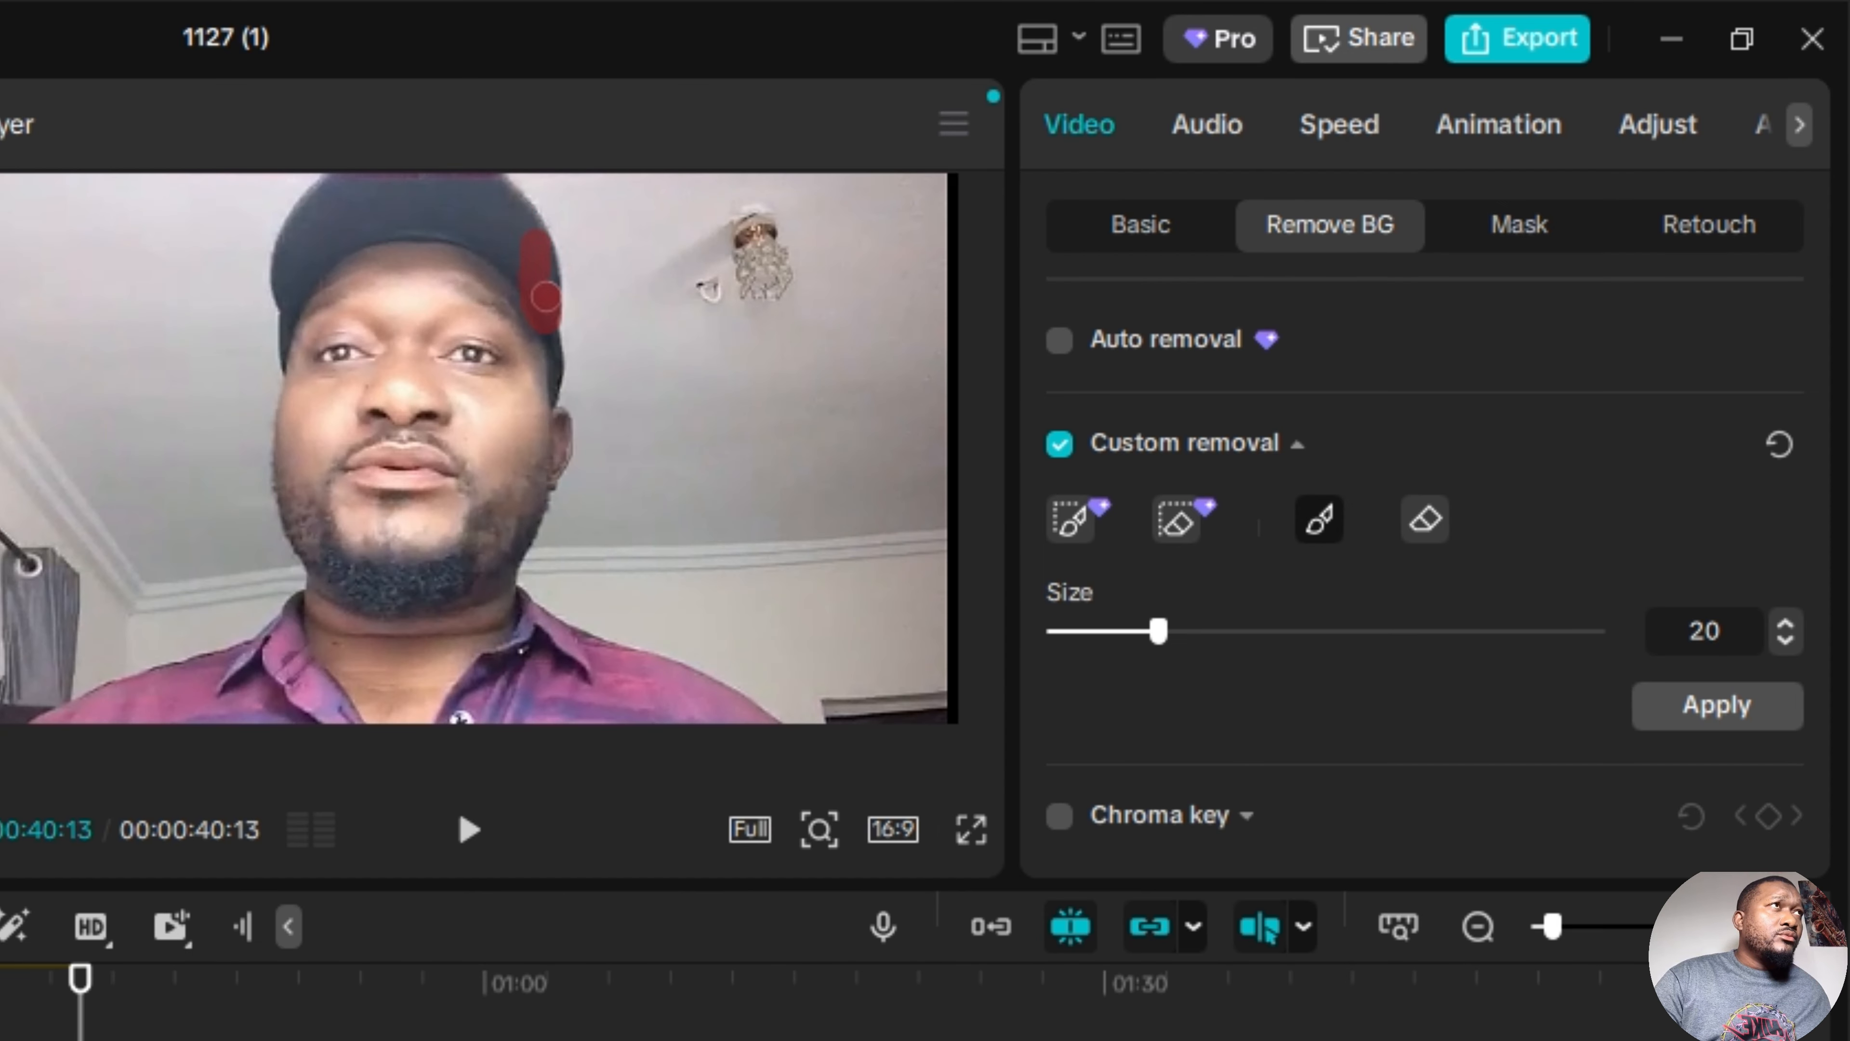
mouse_move(539, 240)
left_mouse_down()
mouse_move(364, 200)
mouse_move(337, 227)
mouse_move(350, 211)
mouse_move(483, 213)
mouse_move(393, 310)
mouse_move(297, 302)
mouse_move(343, 511)
mouse_move(291, 470)
mouse_move(510, 554)
mouse_move(468, 409)
mouse_move(437, 543)
mouse_move(383, 438)
mouse_move(415, 400)
mouse_move(514, 601)
mouse_move(332, 653)
mouse_move(323, 612)
mouse_move(352, 639)
left_mouse_up()
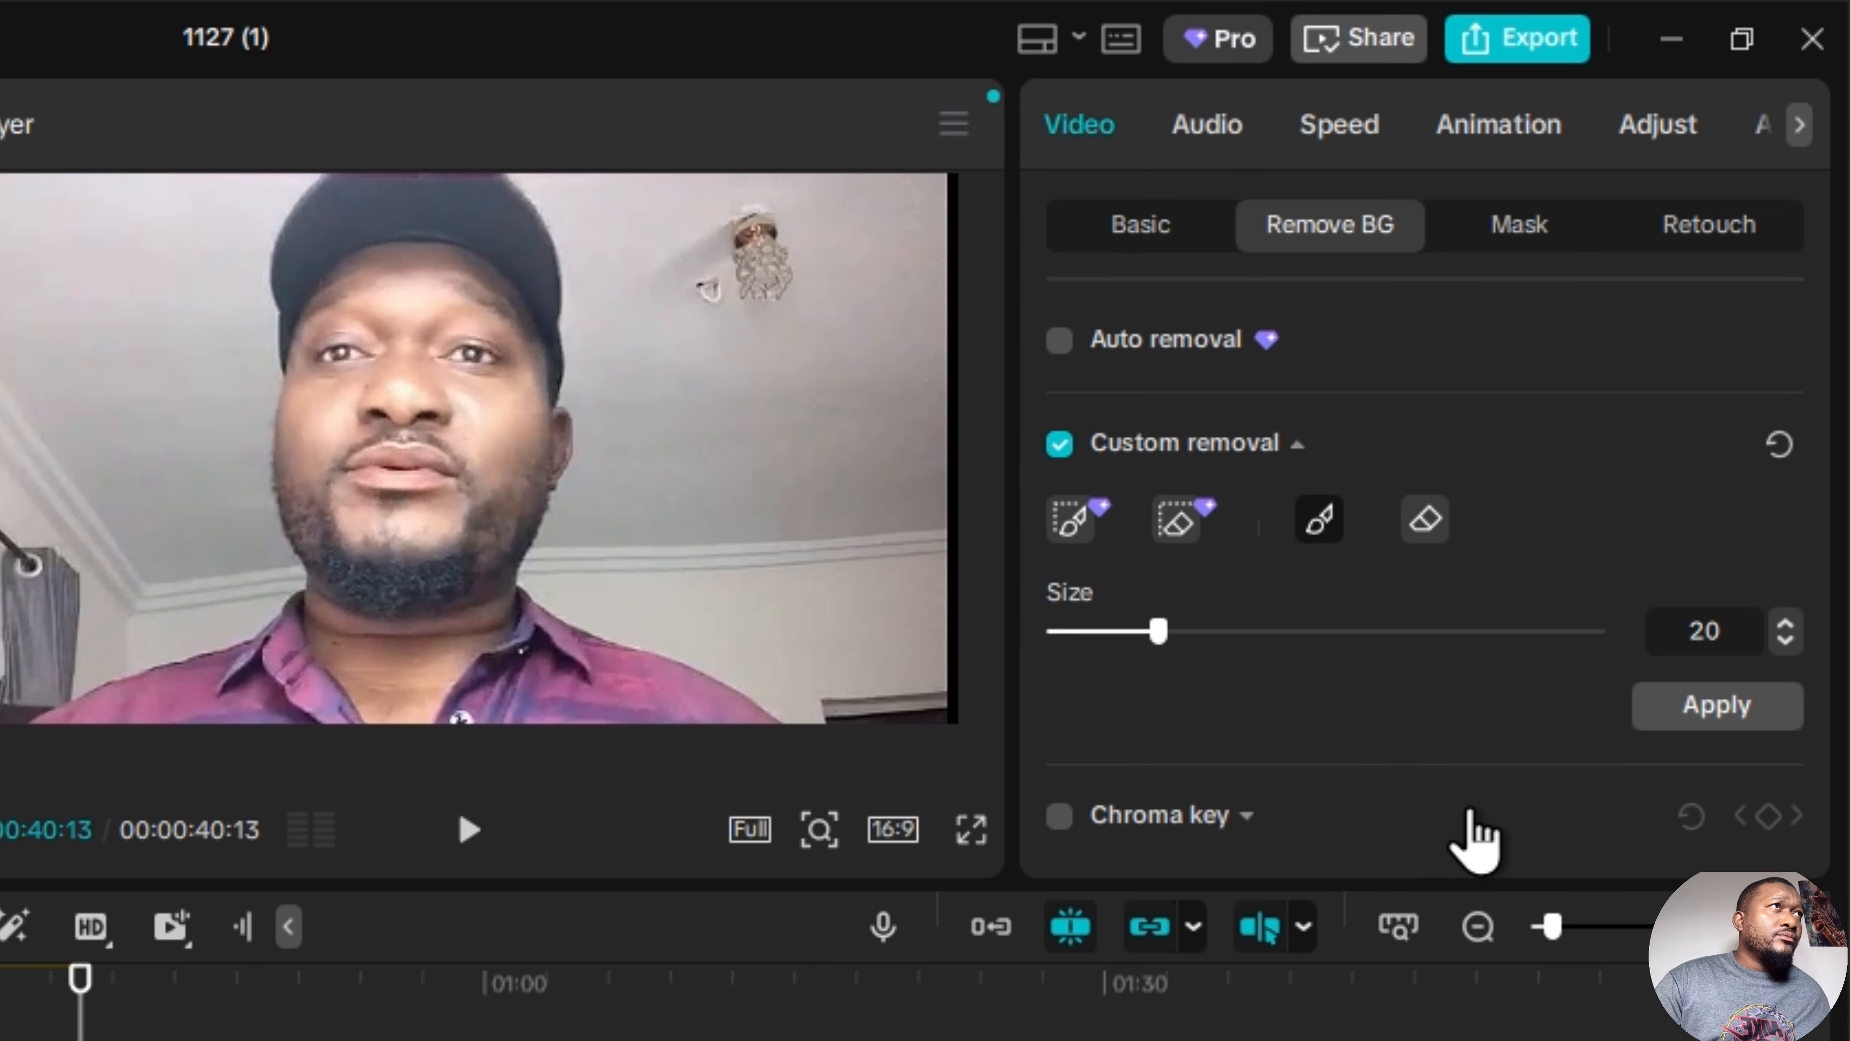
left_click(1737, 708)
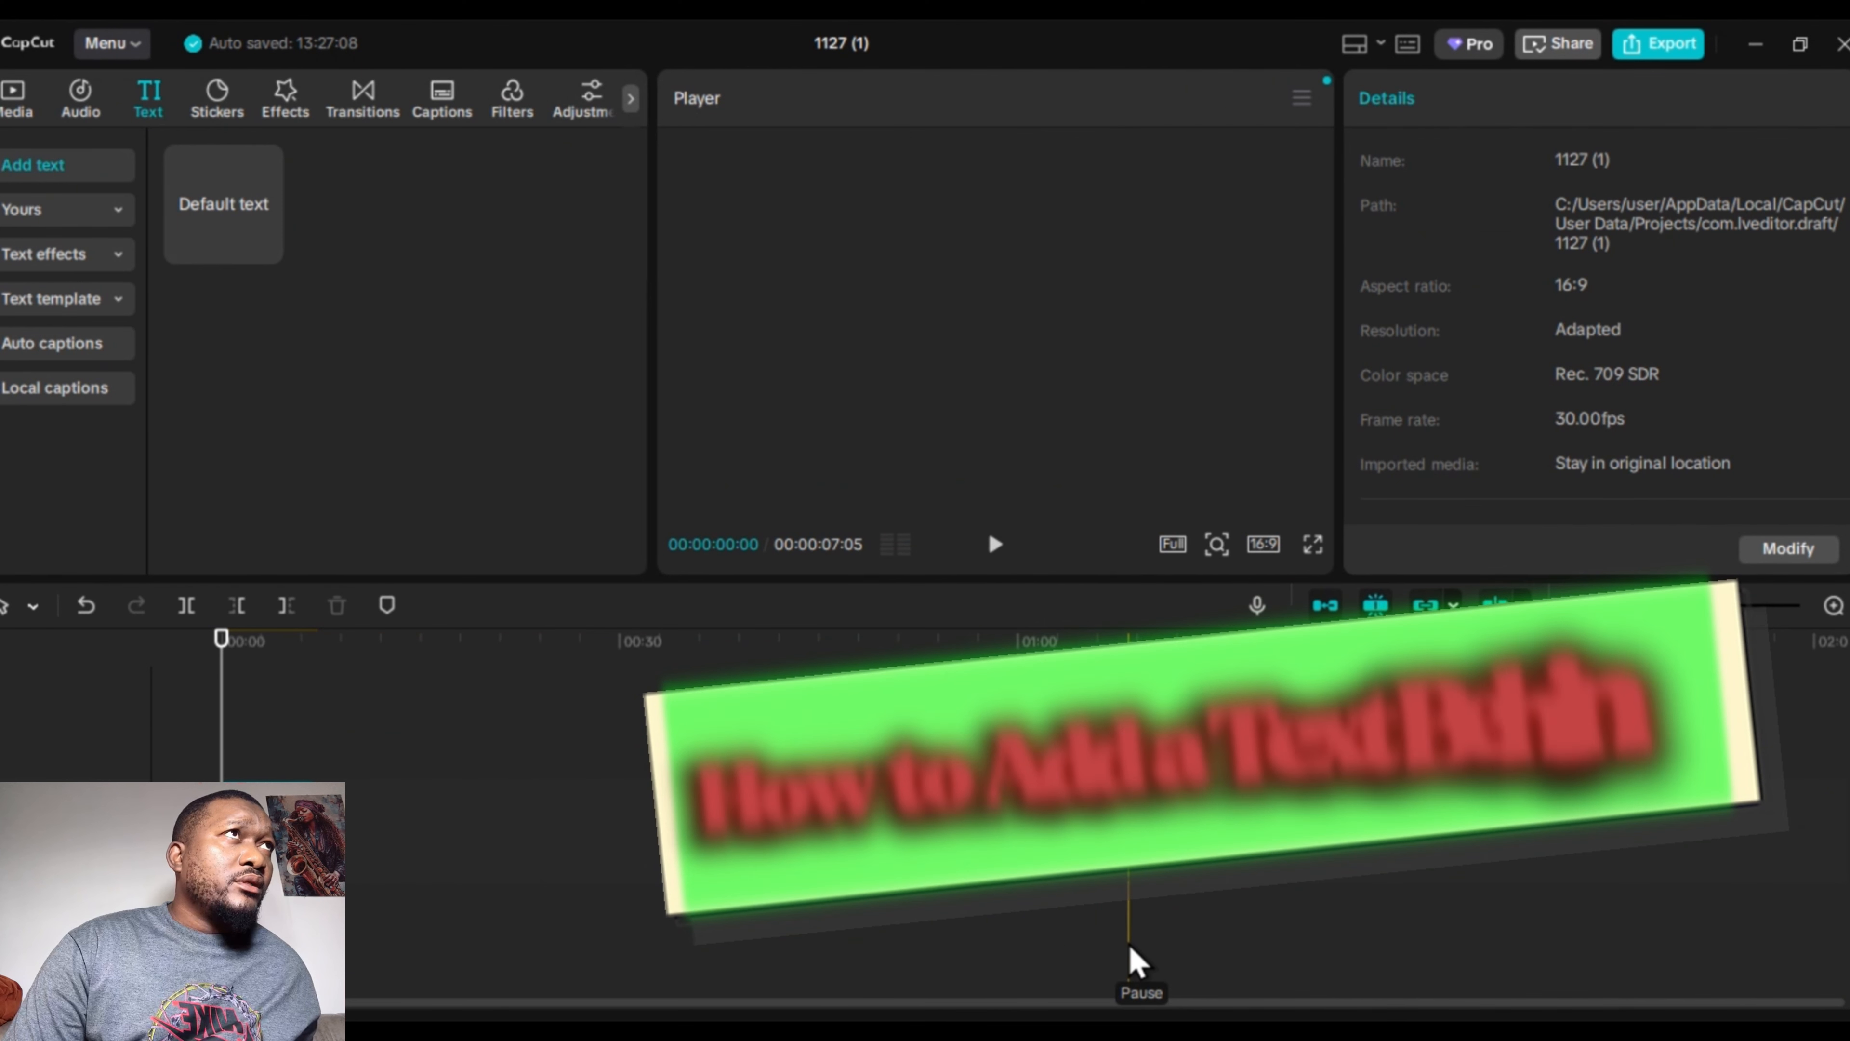
Duplicate the short practice clip onto the track above and cut out the man in the copy with the custom removal brush.
left_click(260, 830)
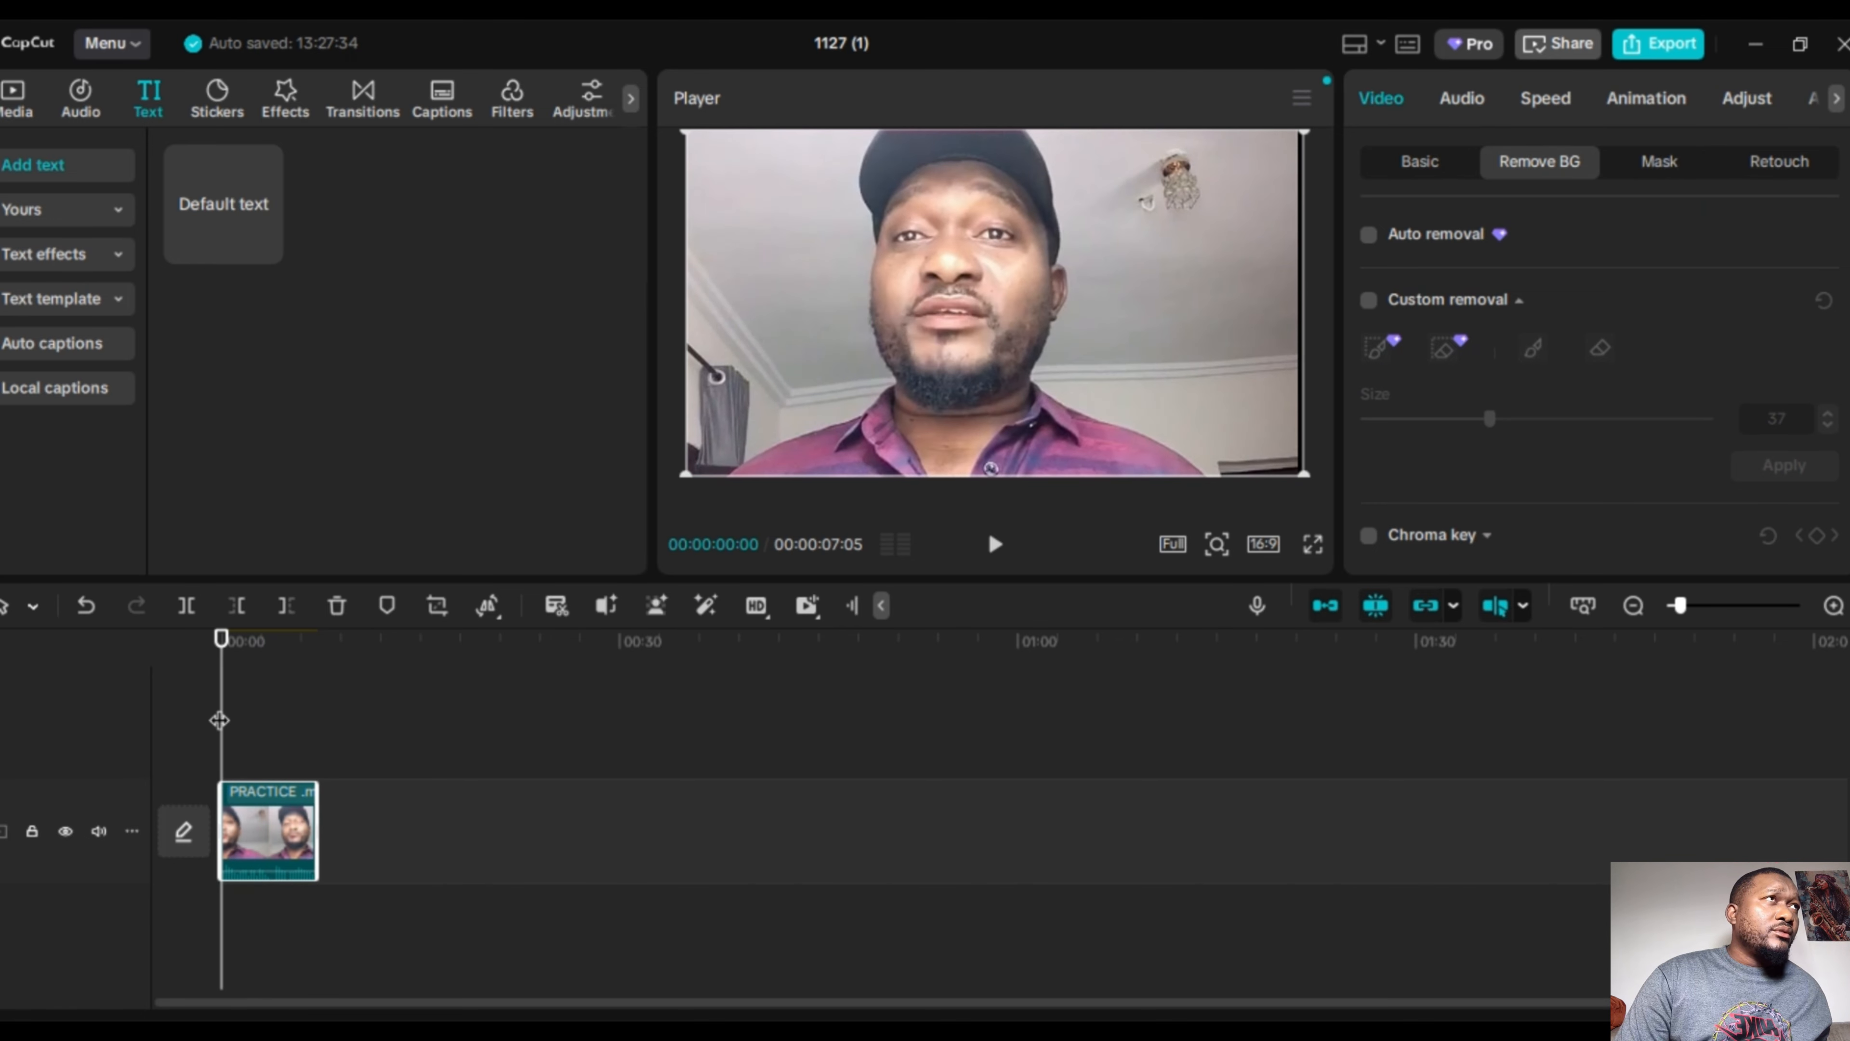
key("ctrl+v")
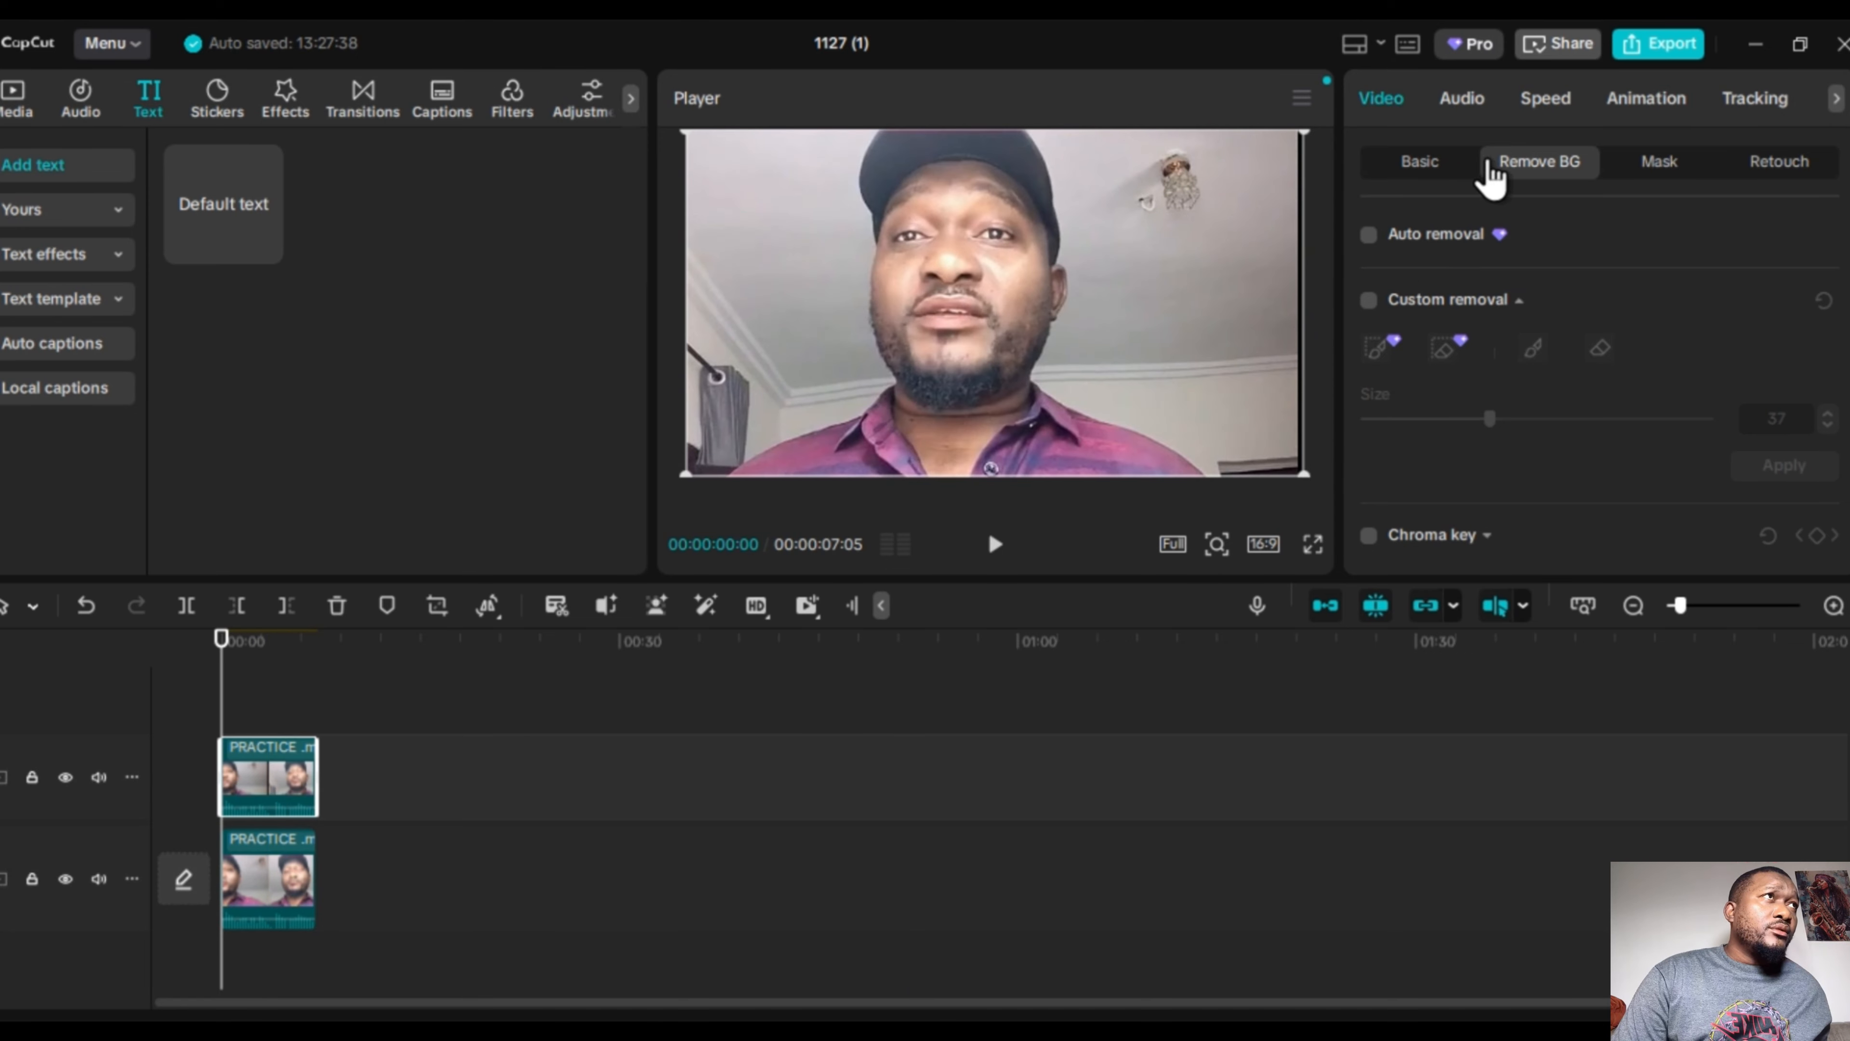
left_click(1368, 300)
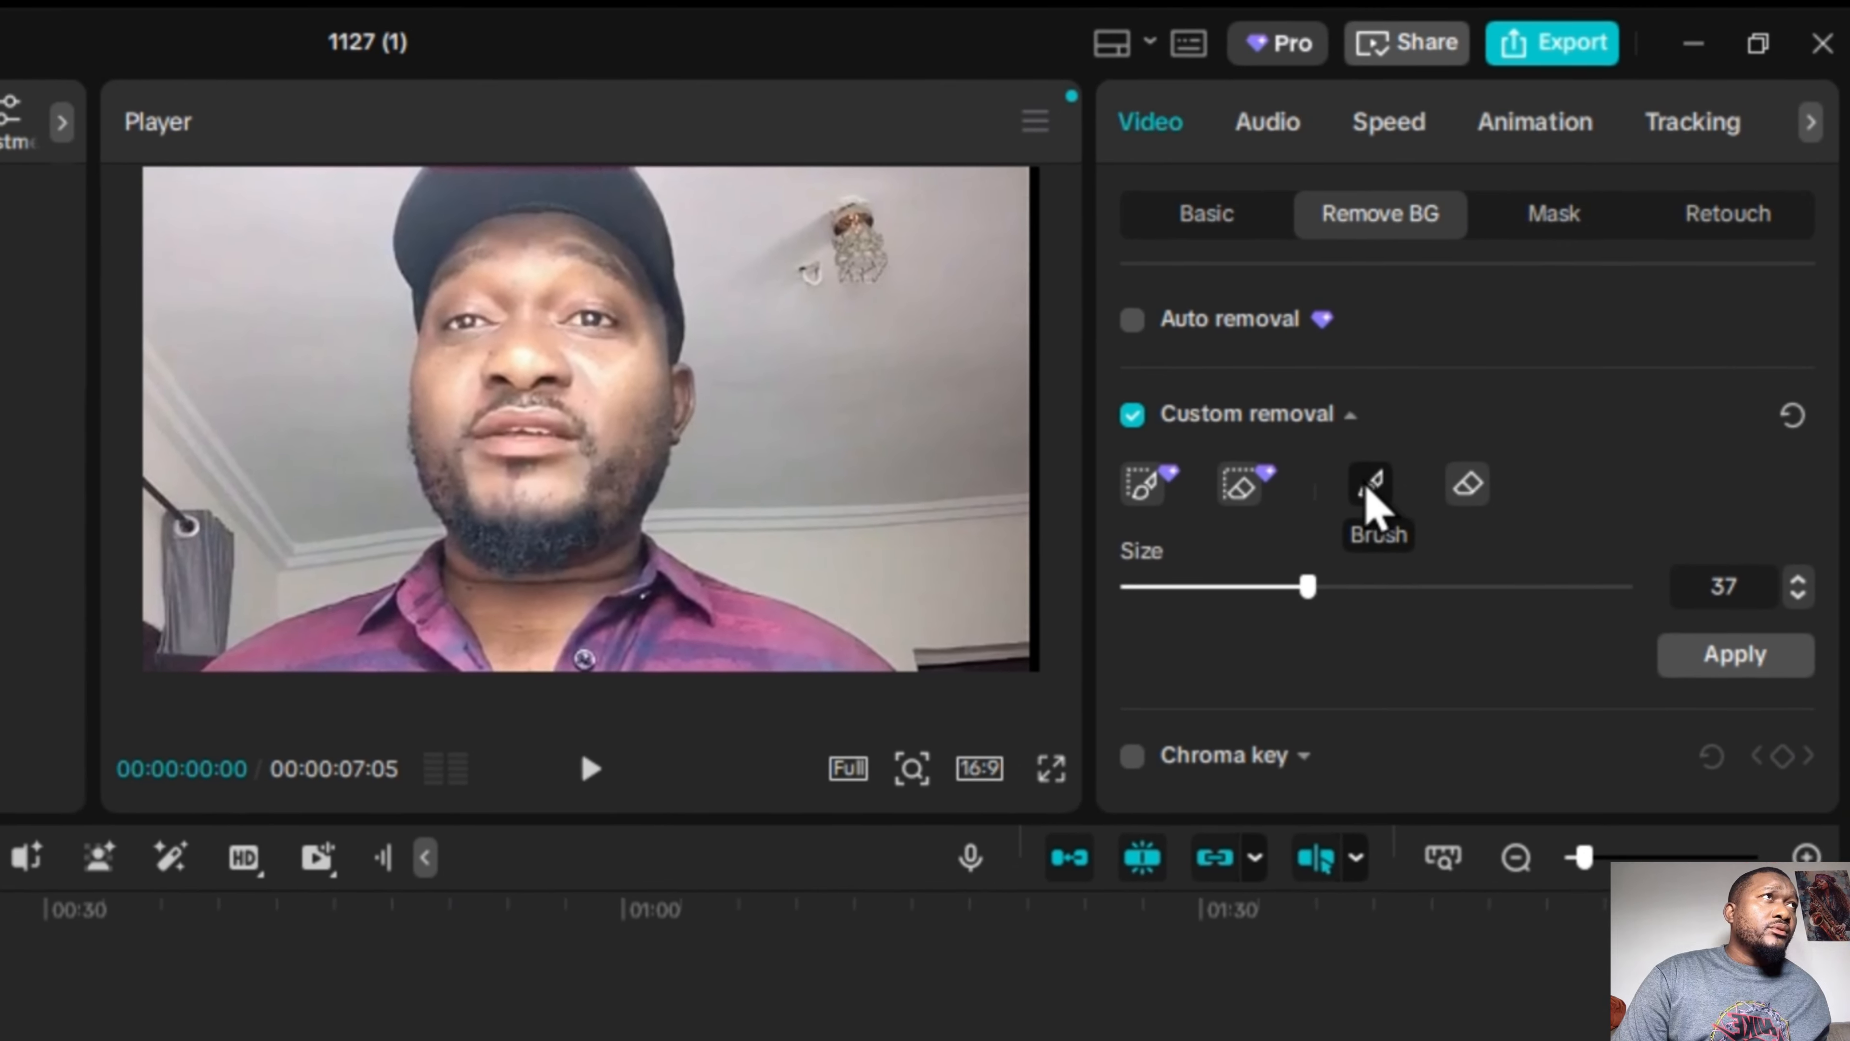
left_click_drag(466, 485, 525, 540)
mouse_move(355, 600)
left_mouse_down()
mouse_move(401, 379)
mouse_move(397, 252)
mouse_move(160, 207)
mouse_move(120, 281)
mouse_move(355, 224)
mouse_move(303, 522)
mouse_move(136, 331)
mouse_move(172, 727)
mouse_move(136, 680)
mouse_move(194, 811)
mouse_move(557, 805)
mouse_move(631, 772)
mouse_move(437, 744)
left_mouse_up()
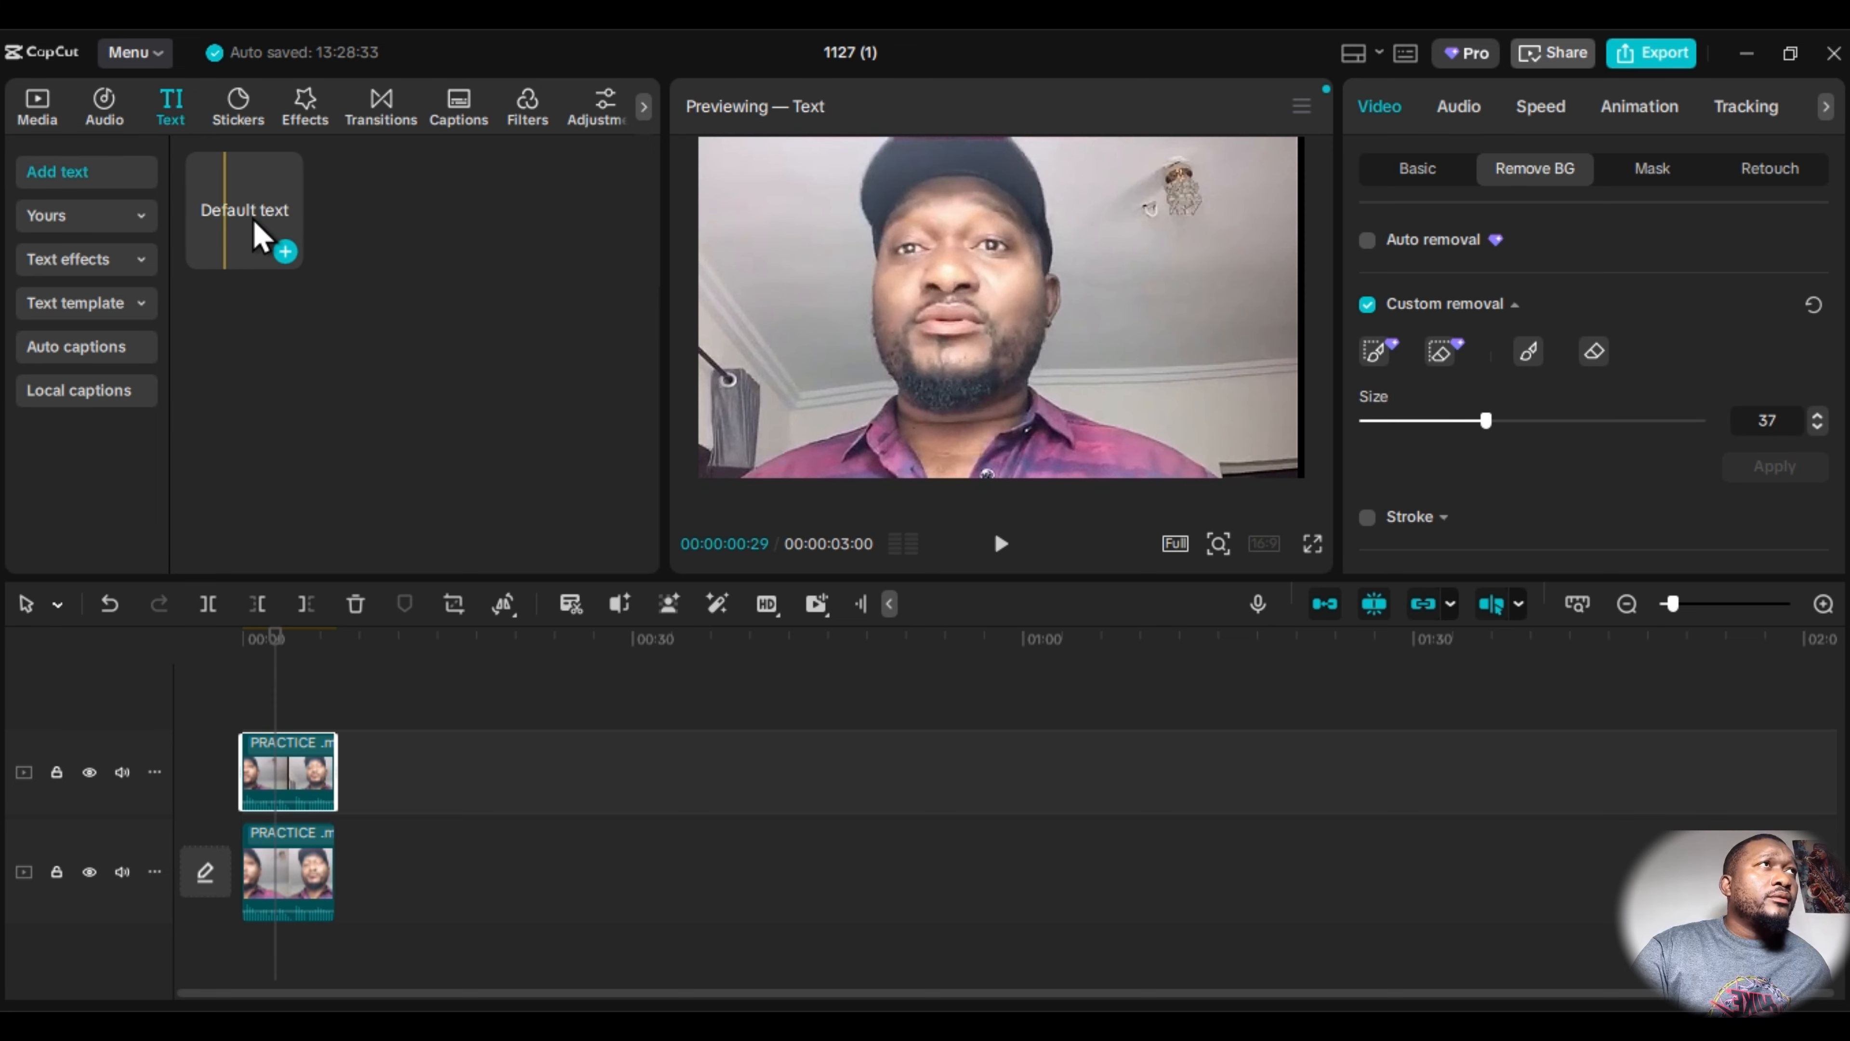
Add a default text layer between the two practice clip tracks and replace its wording with "WELCOME TO MY CHANNEL".
left_click(282, 256)
left_click_drag(299, 754, 325, 843)
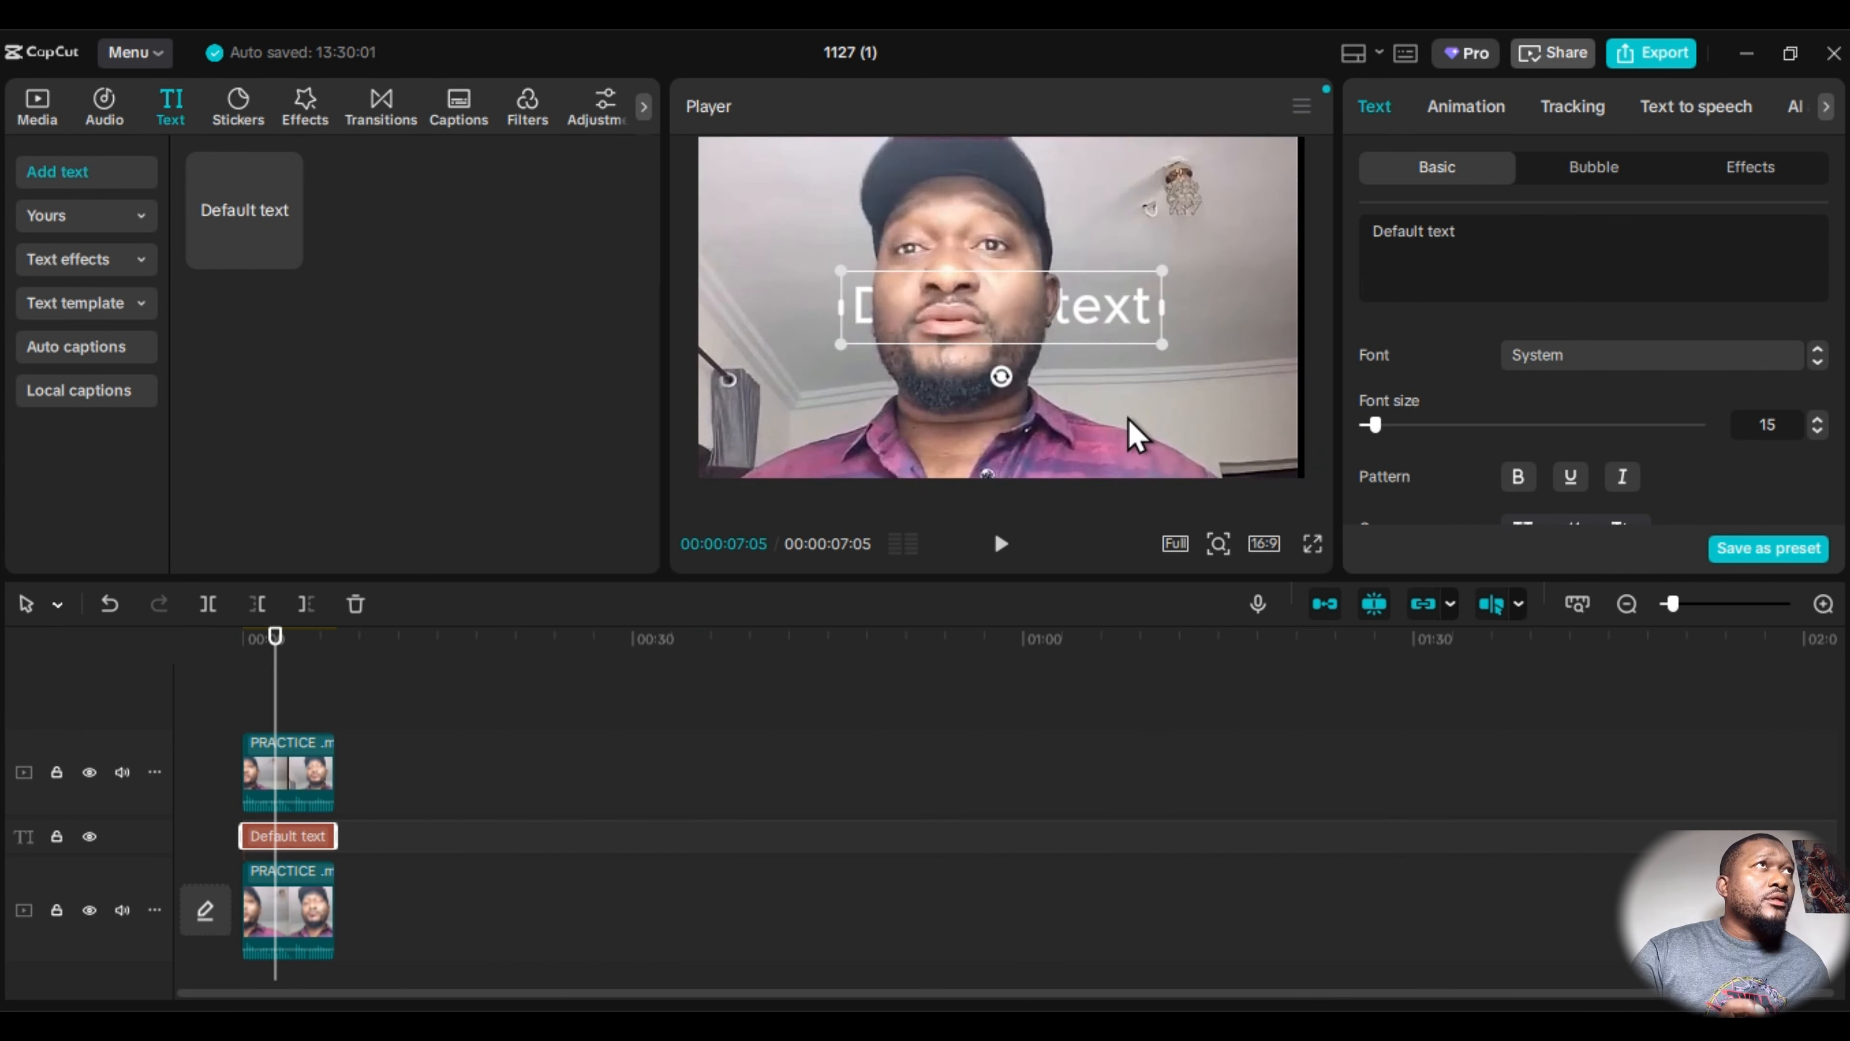
key("BackSpace")
key("BackSpace")
key("BackSpace")
key("BackSpace")
key("BackSpace")
key("BackSpace")
key("BackSpace")
key("BackSpace")
key("BackSpace")
key("BackSpace")
key("BackSpace")
key("BackSpace")
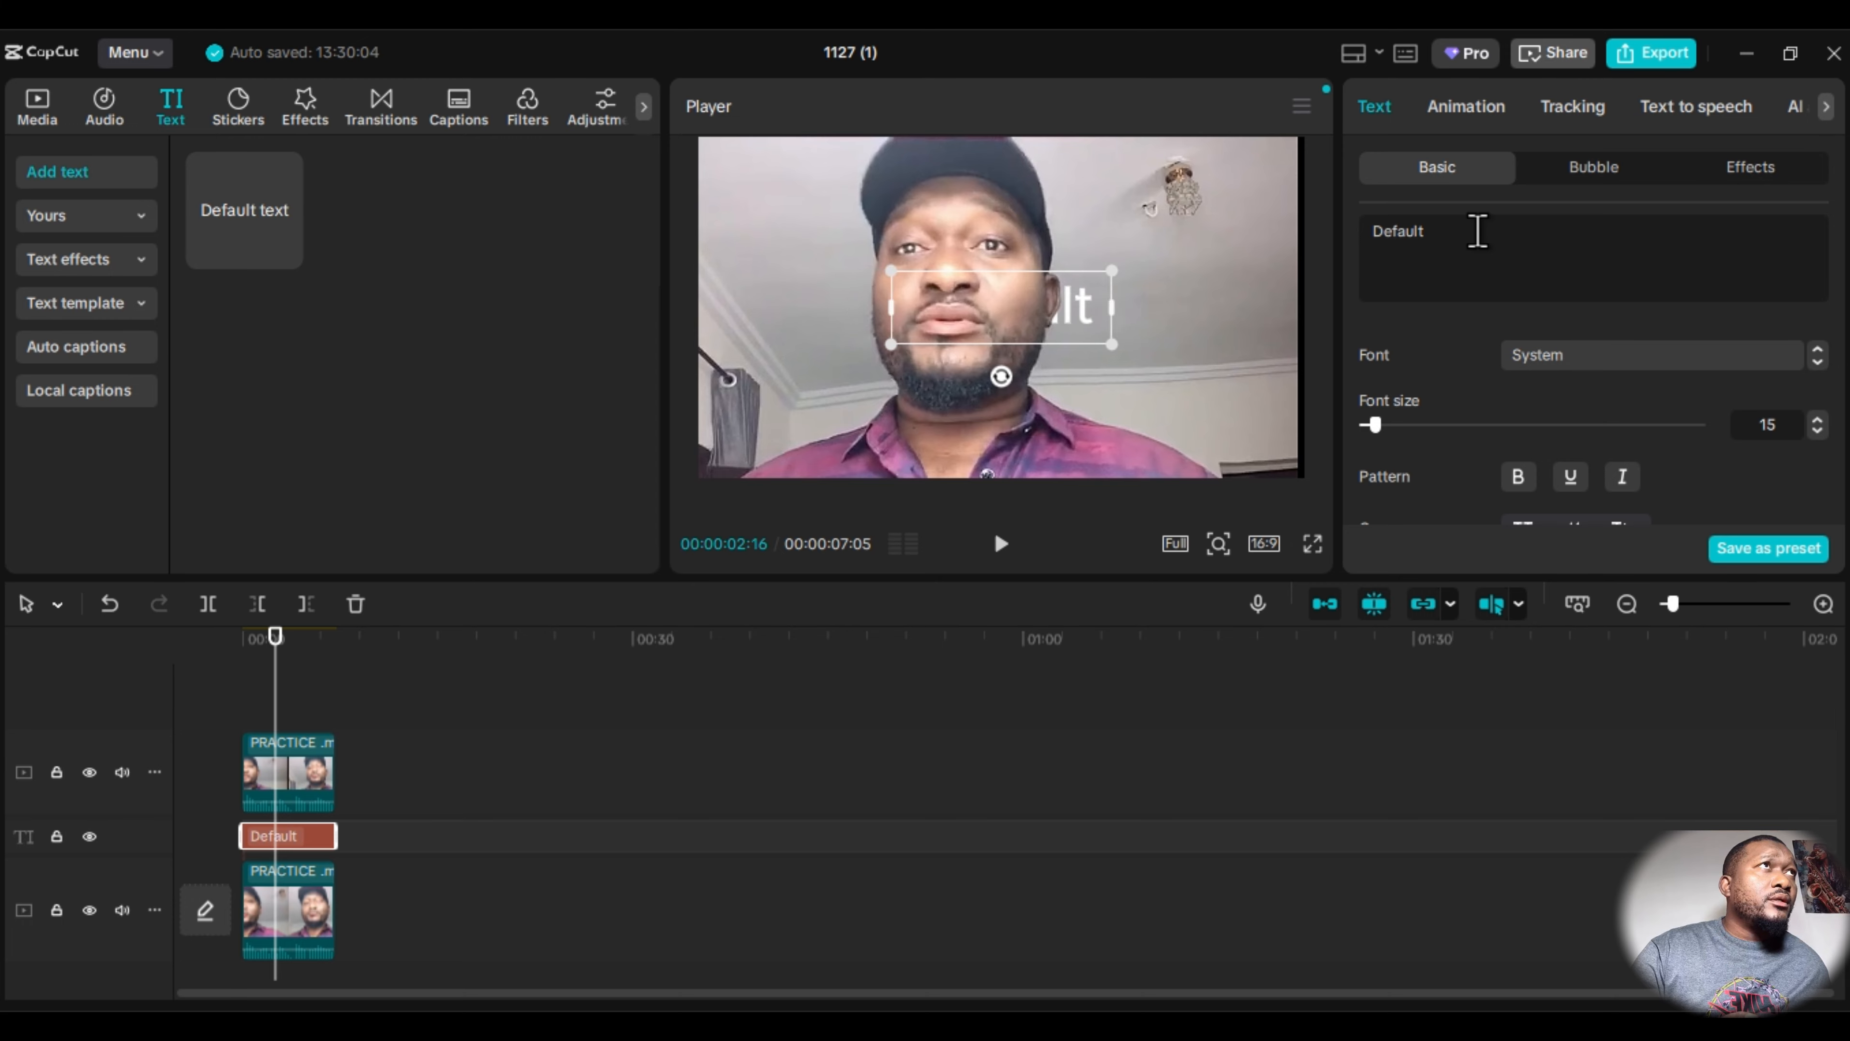
type("WEL")
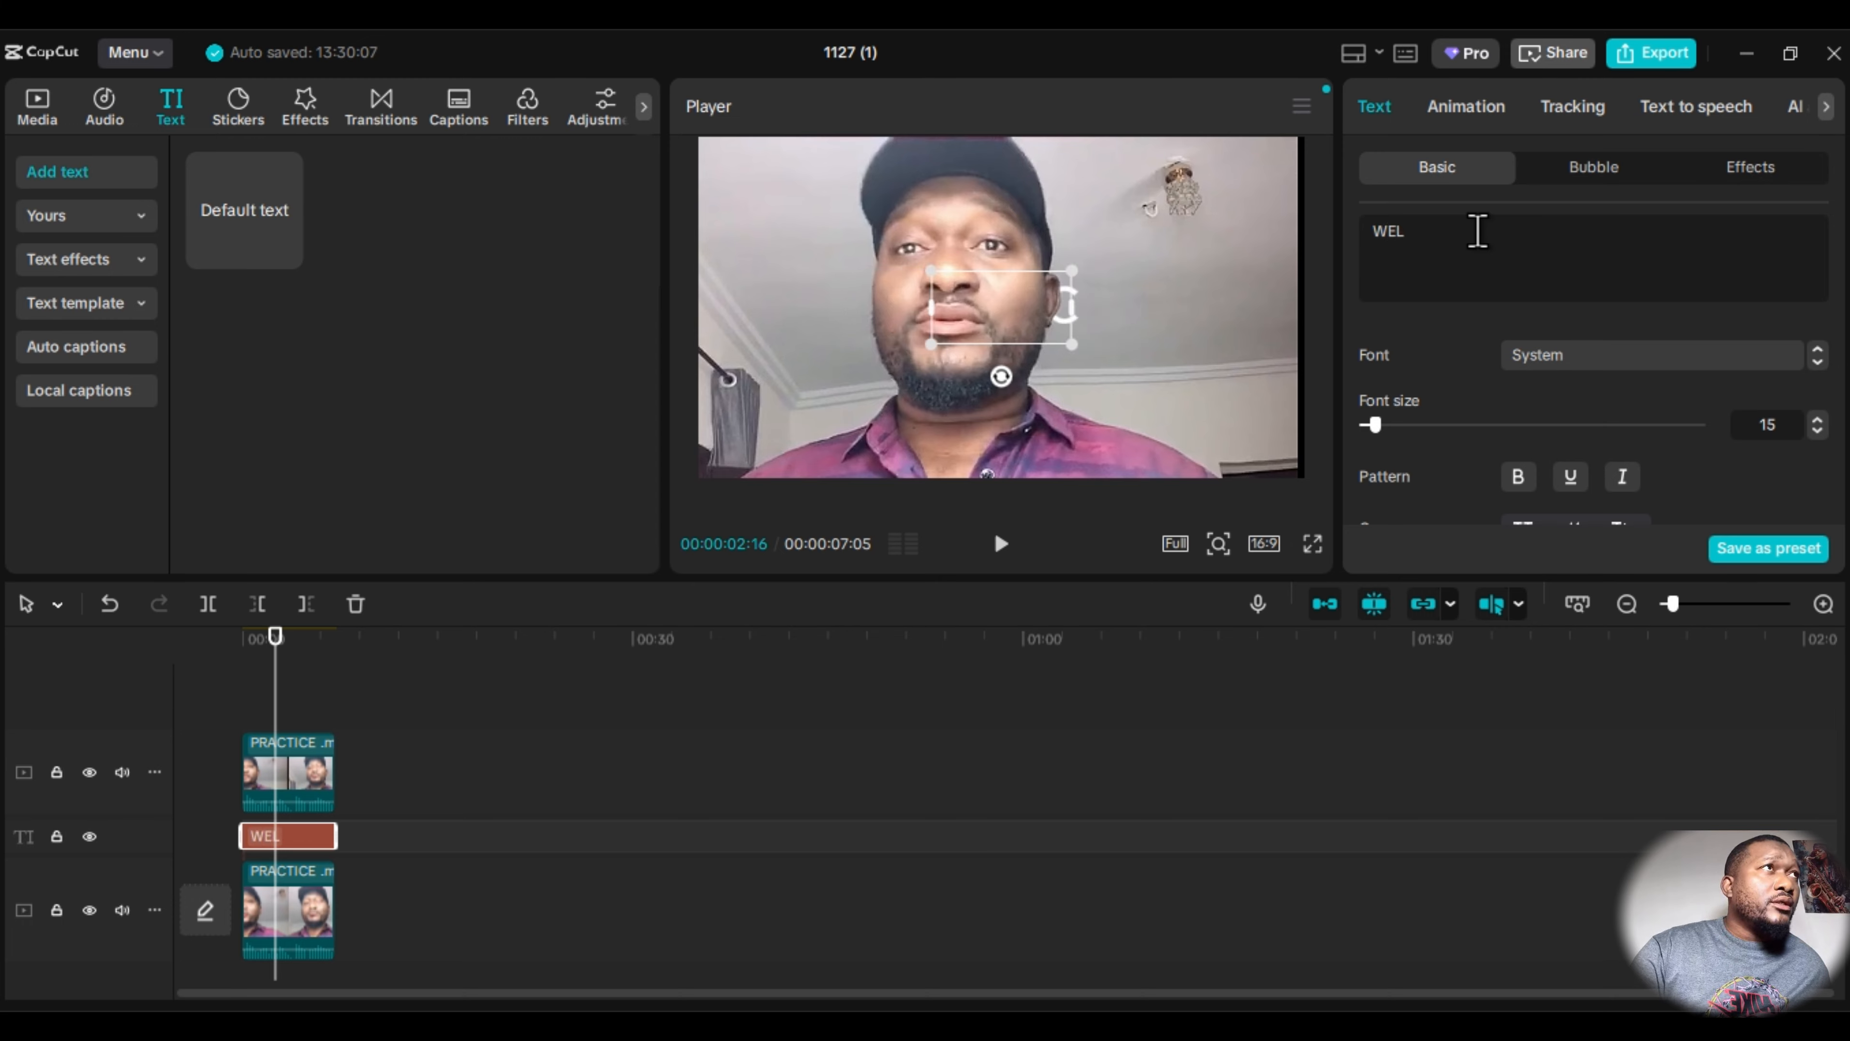
type("COME TO")
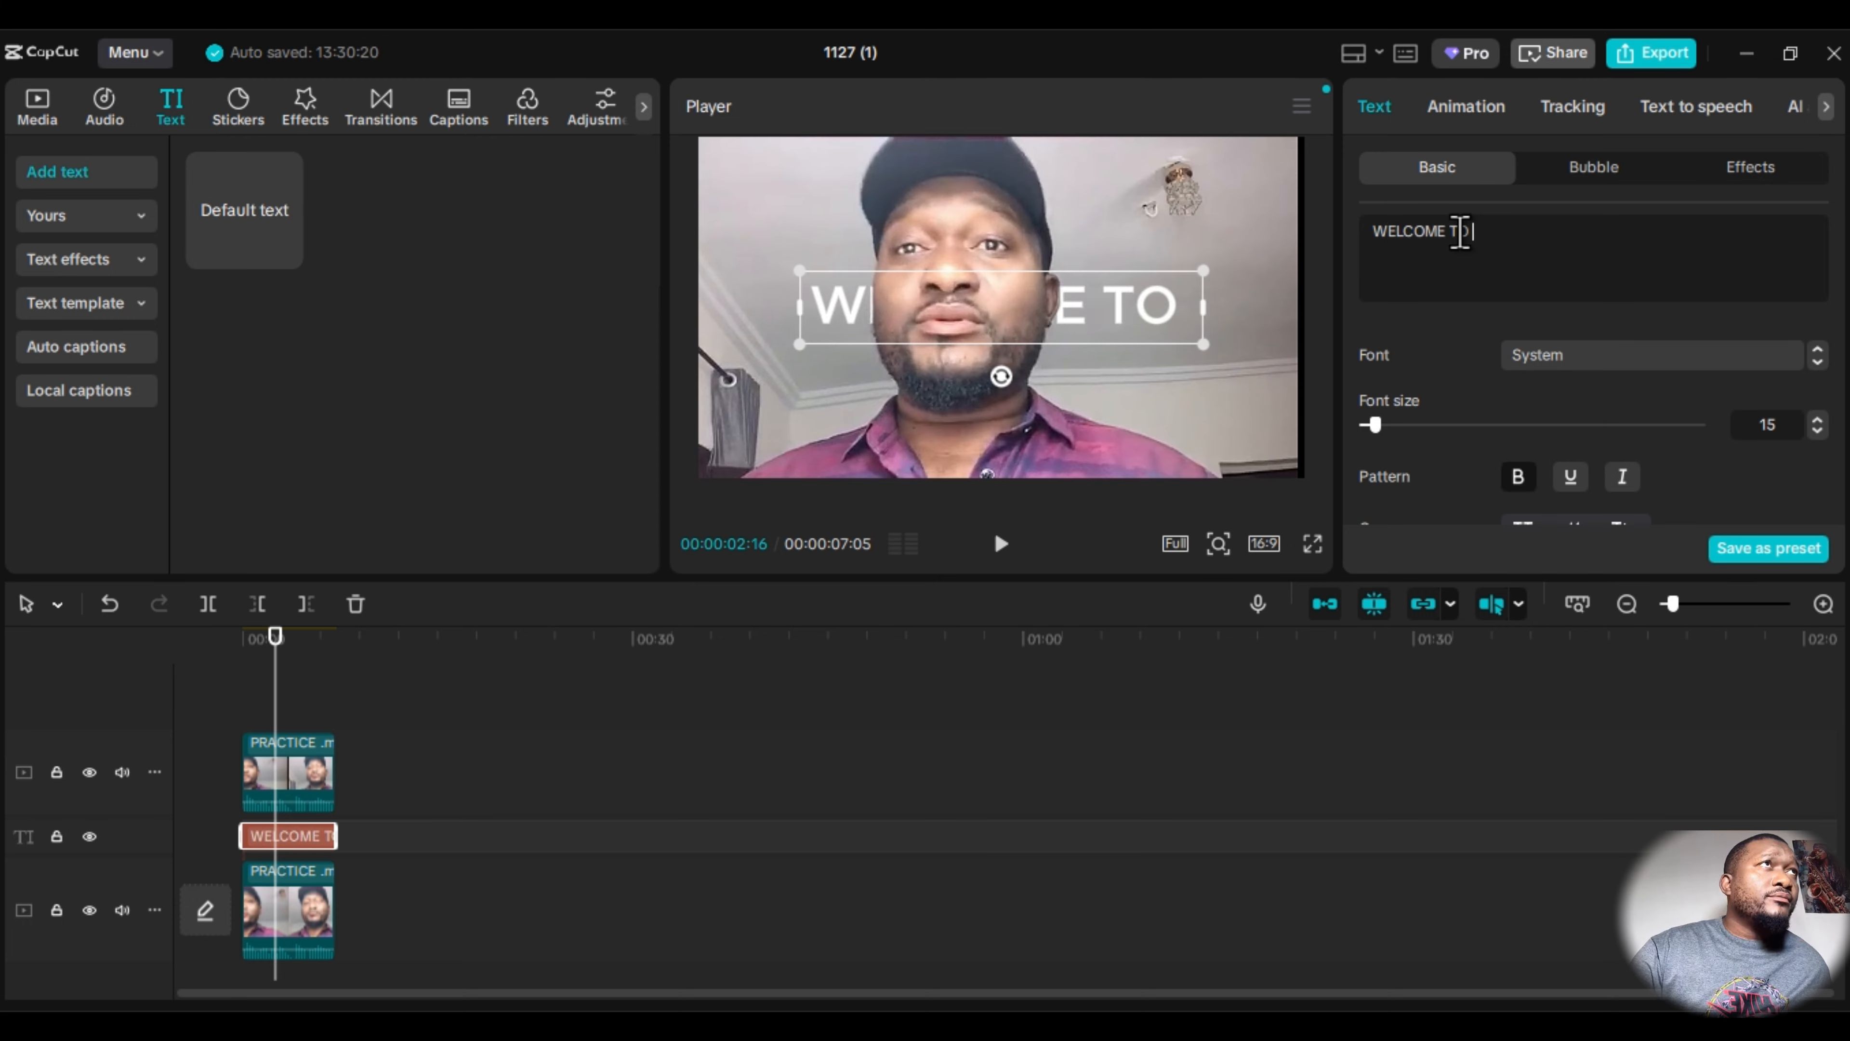
type(" MY CHANNEL")
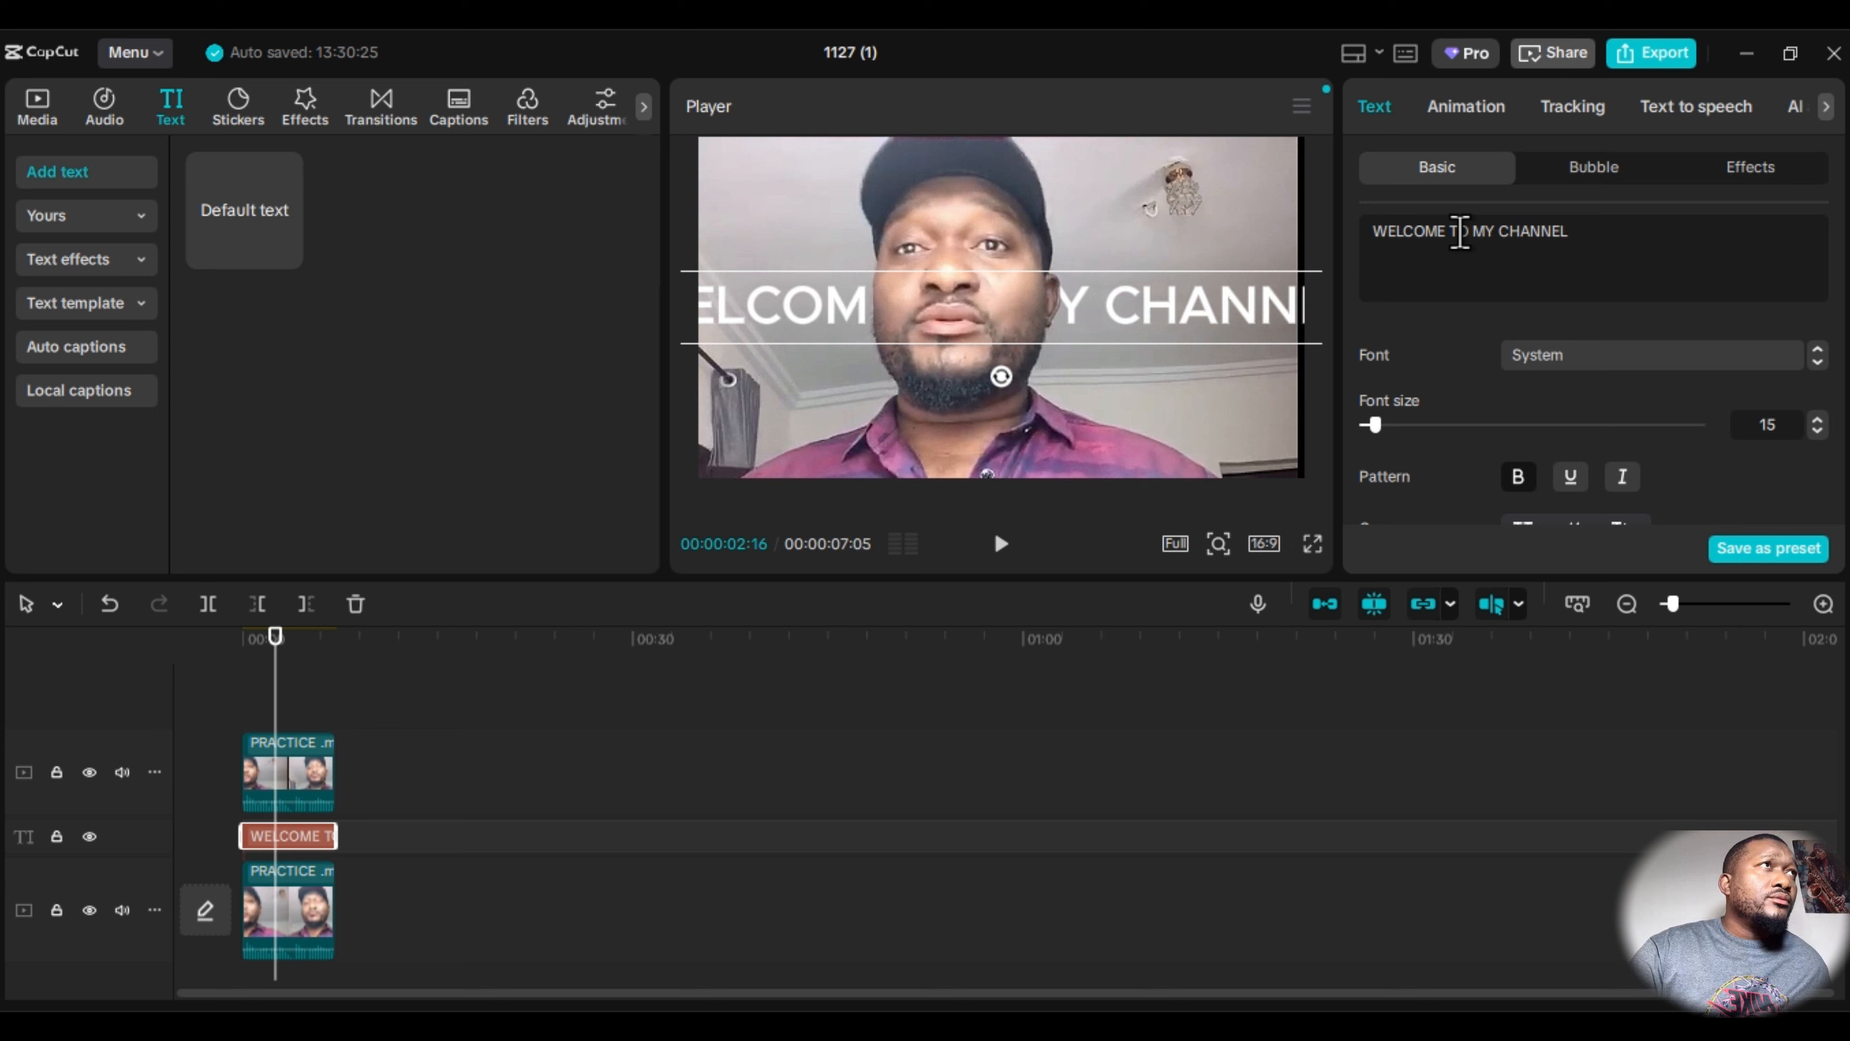
Change the WELCOME TO MY CHANNEL text color to dark red, hex A20033.
scroll(1729, 379, "down", 6)
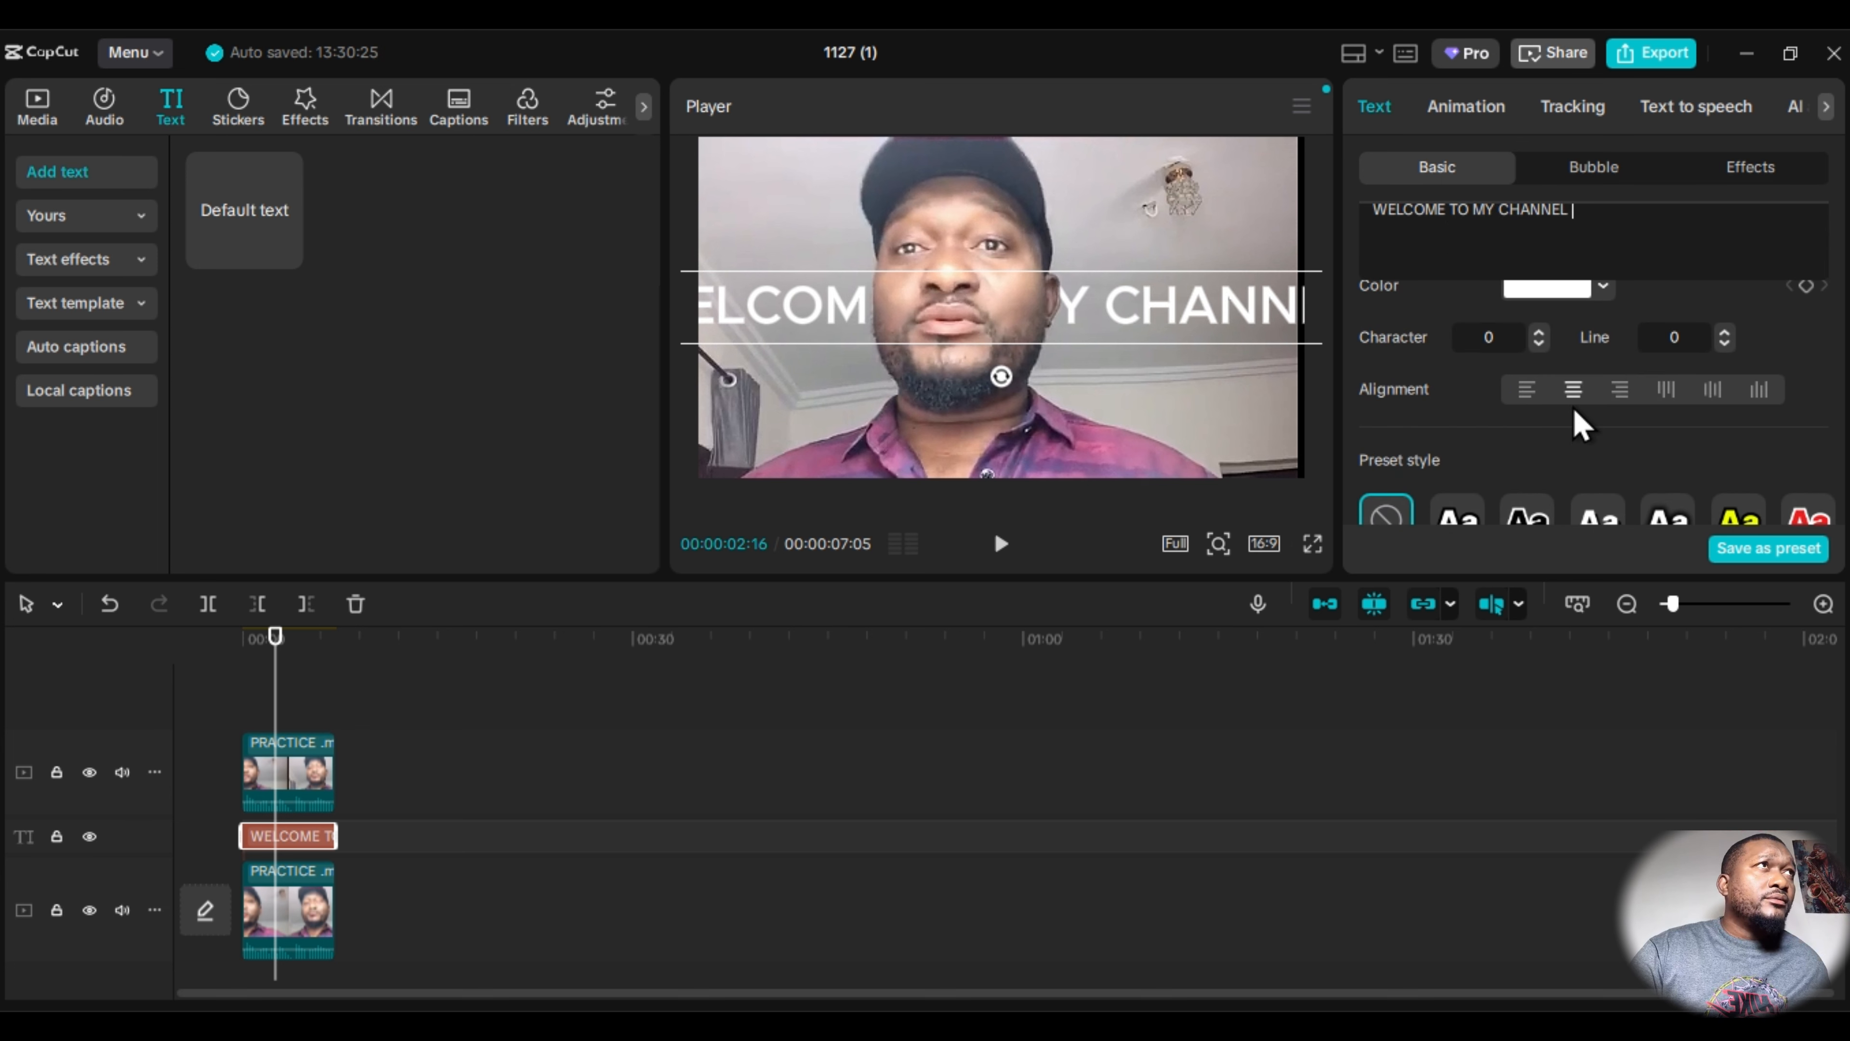
scroll(1573, 409, "up", 2)
left_click(1598, 386)
left_click(1605, 831)
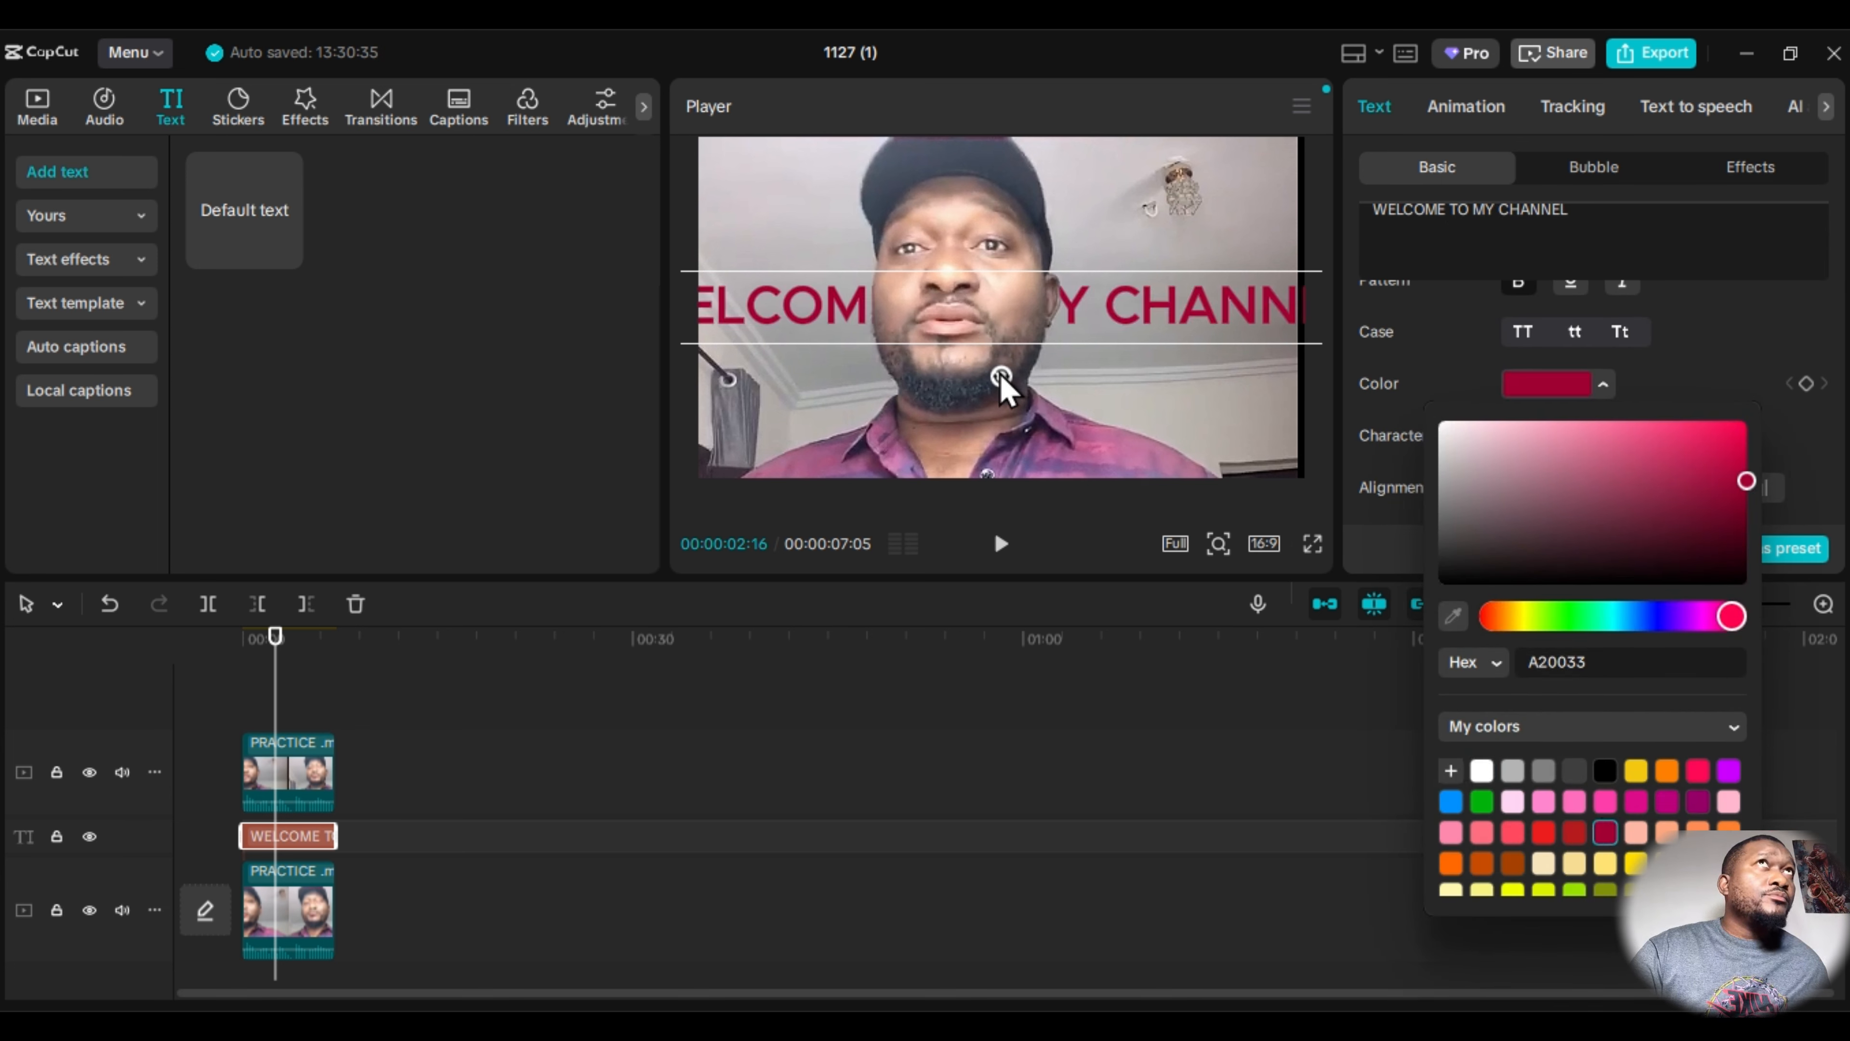
Reduce the title's font size to 10.
scroll(1706, 343, "up", 3)
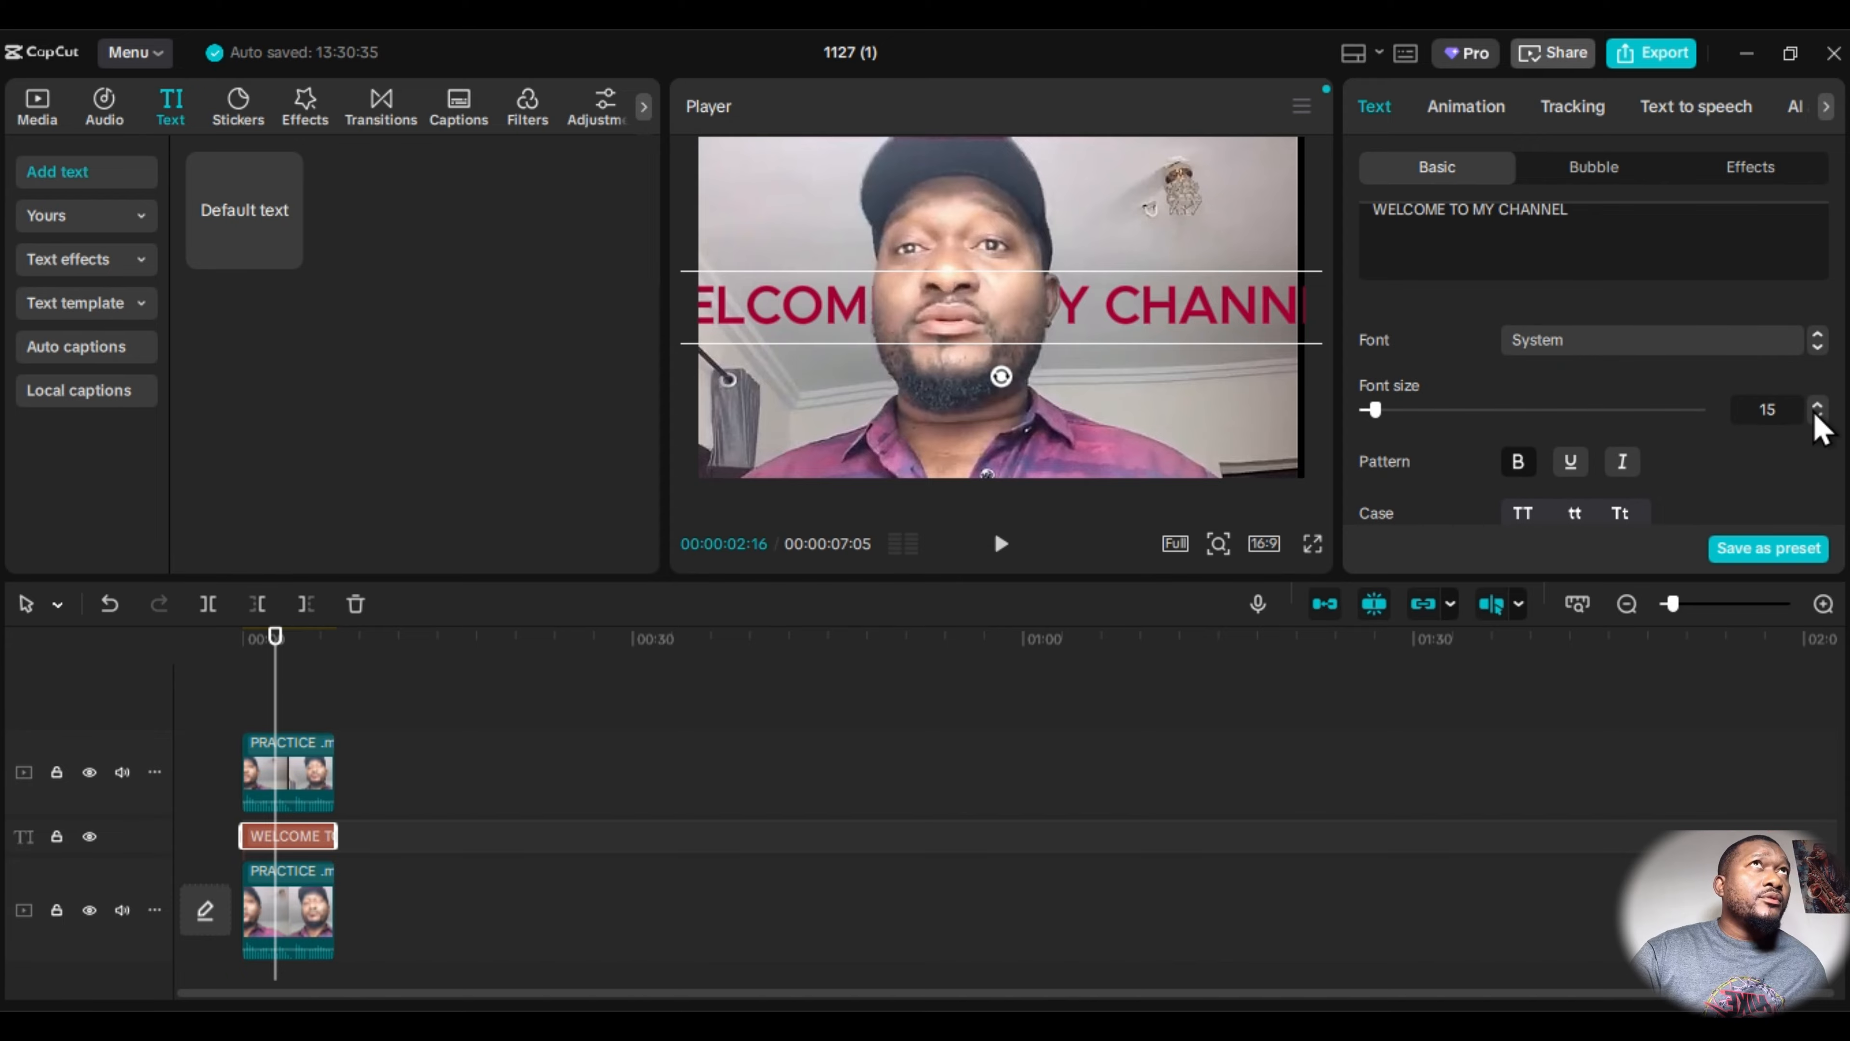
left_click(1816, 415)
left_click(1817, 415)
left_click(1816, 415)
left_click(1816, 415)
left_click(1816, 415)
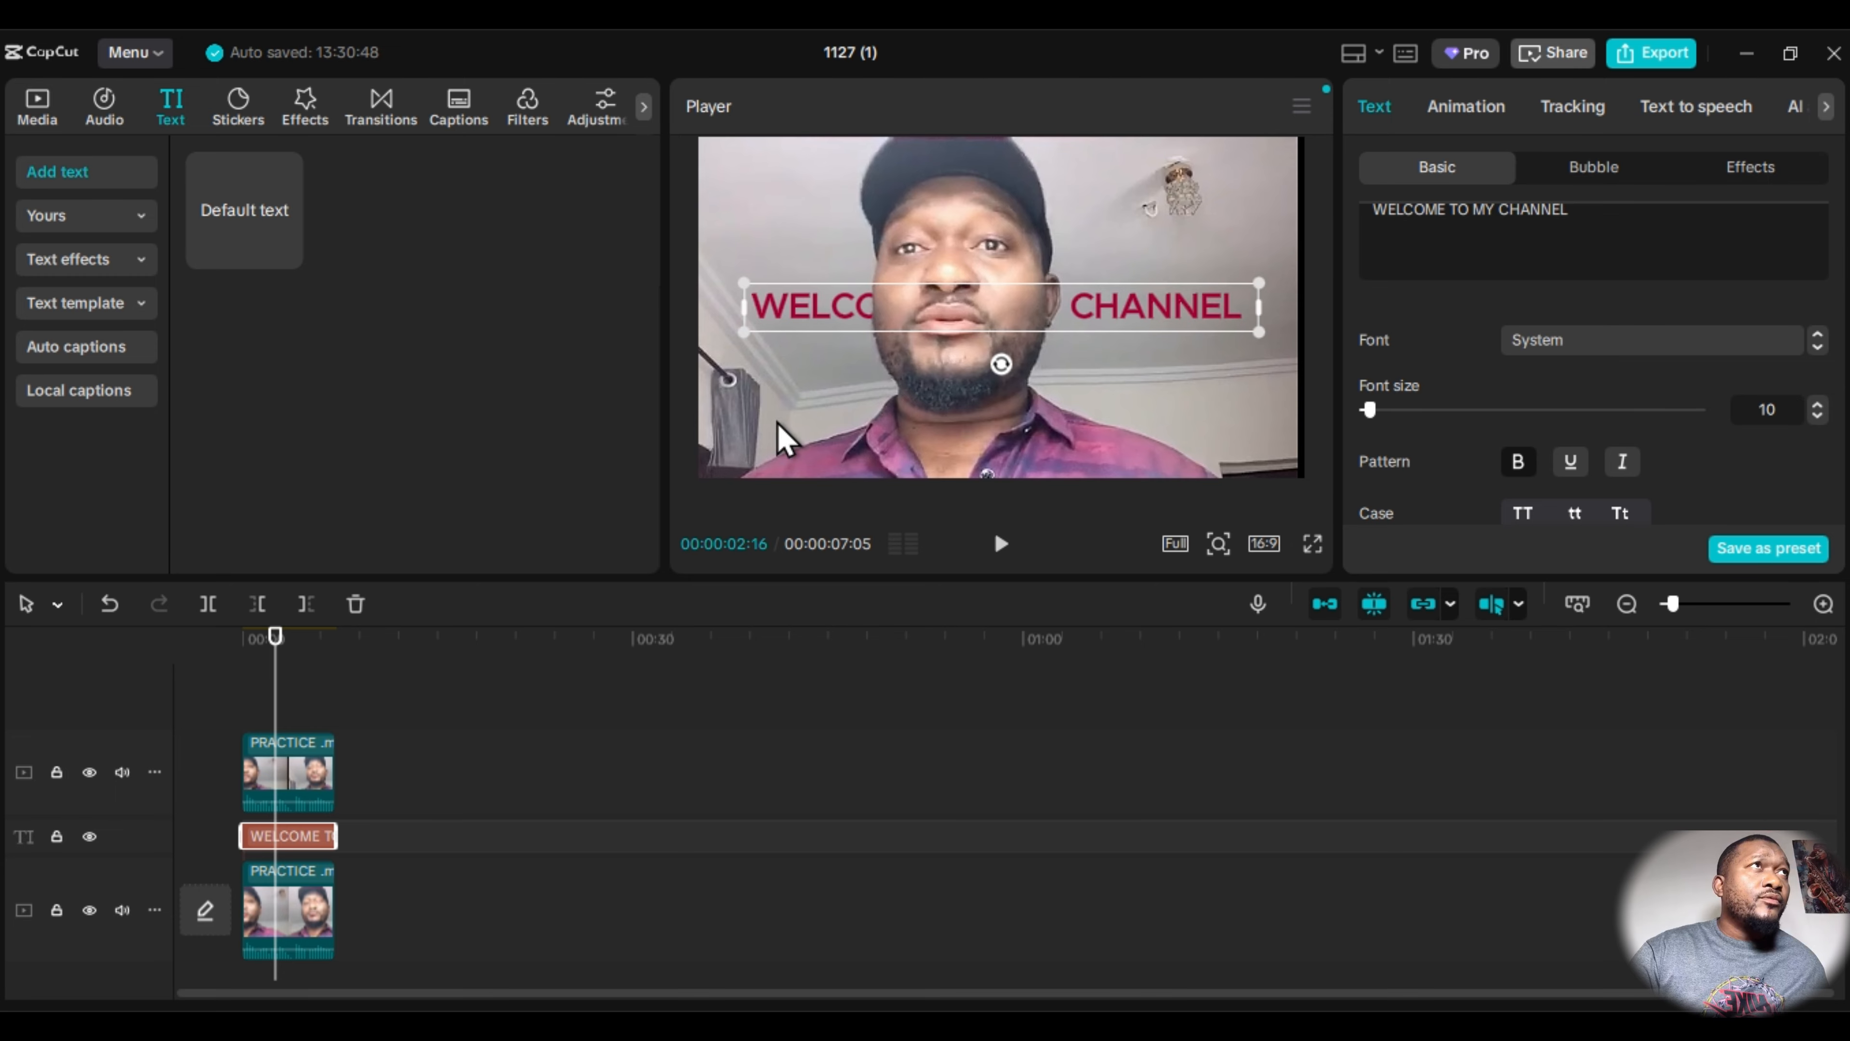
Return the playhead to the start, raise the title to the man's forehead level and play the text-behind-person result.
left_click_drag(275, 673, 239, 673)
left_click_drag(1018, 302, 1017, 219)
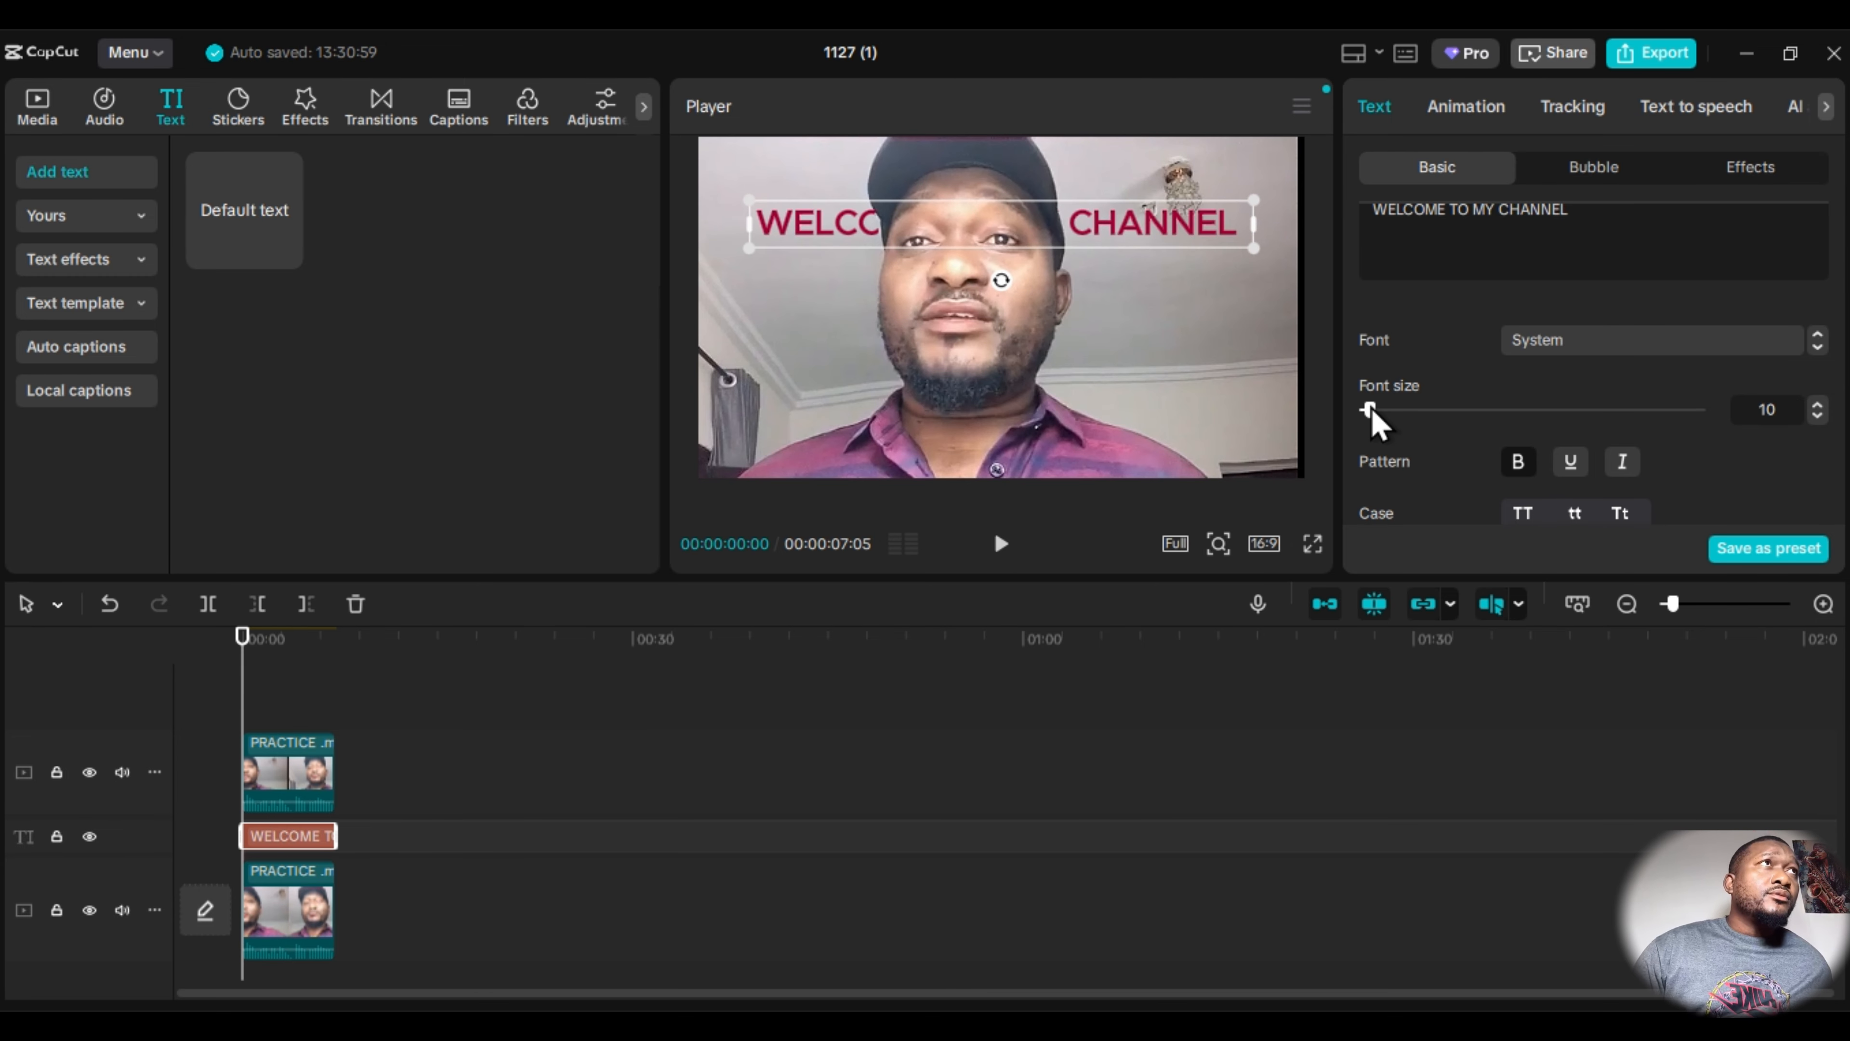
left_click(1000, 545)
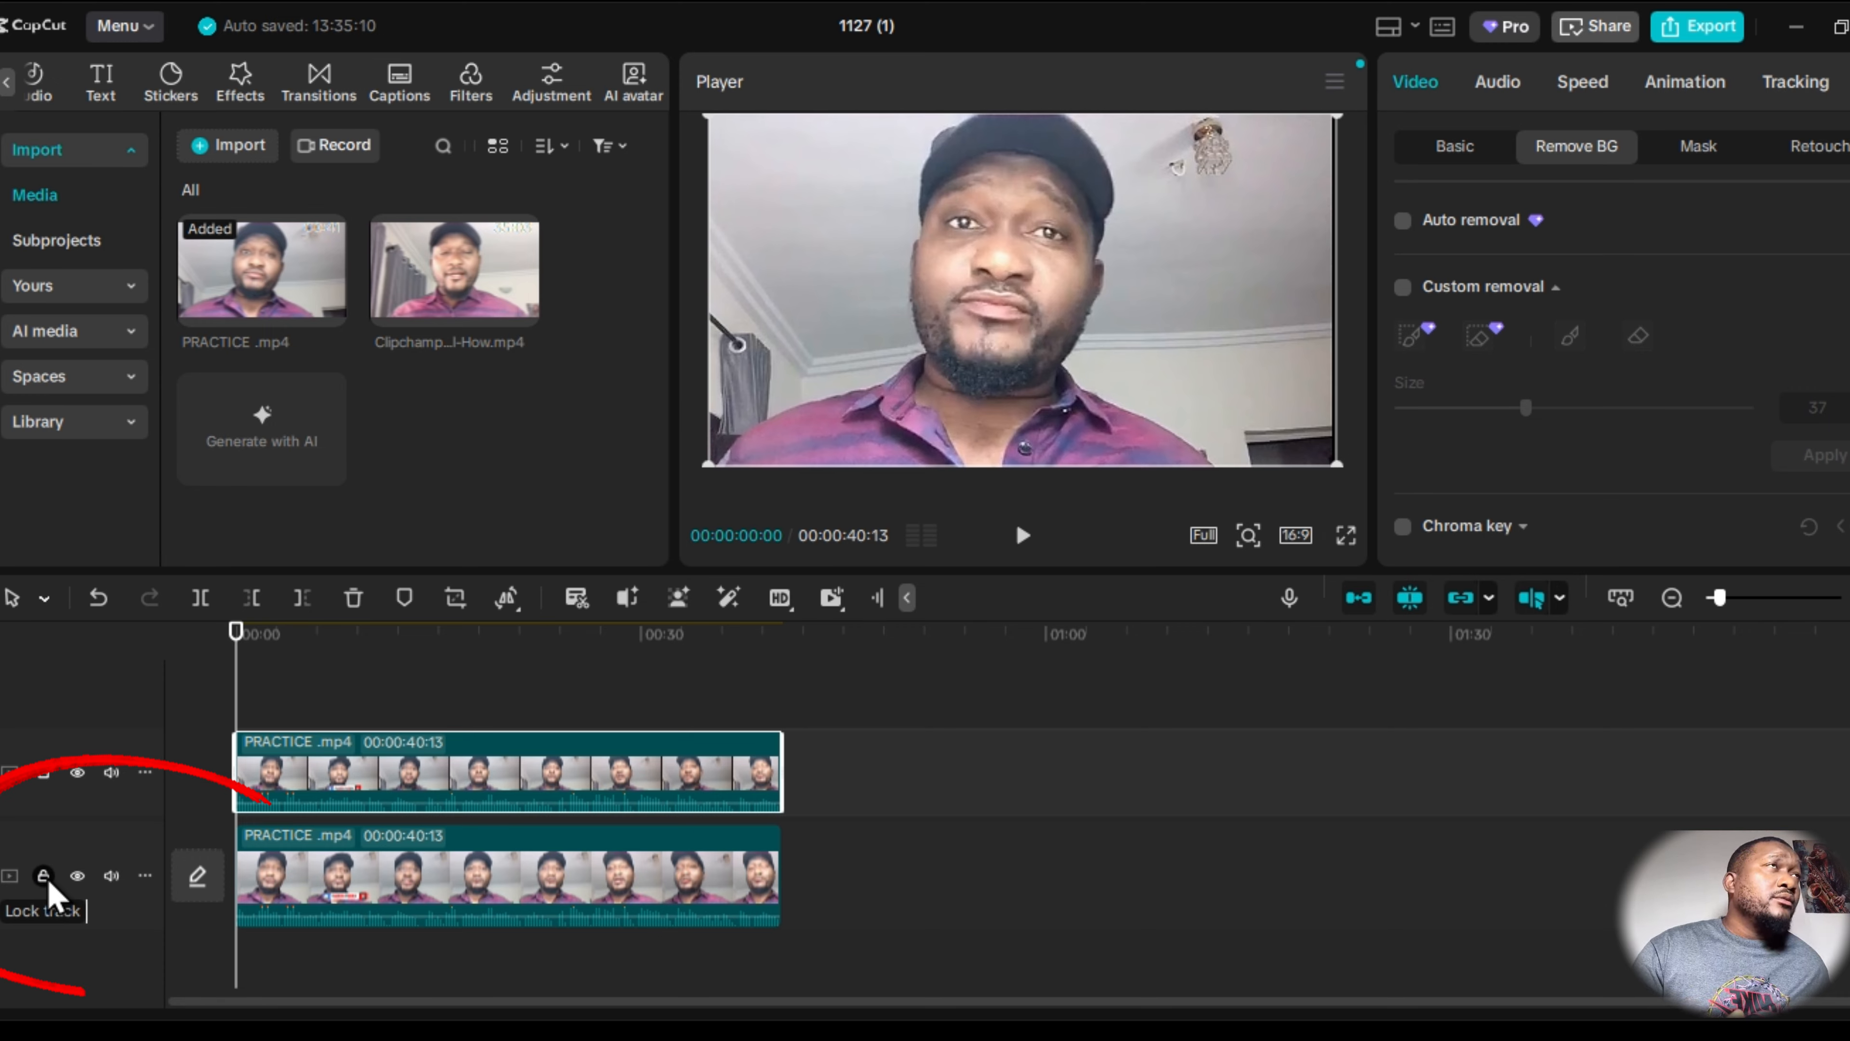
Demonstrate the lower practice track's controls by locking and unlocking it, hiding and unhiding it, and toggling its mute.
left_click(44, 877)
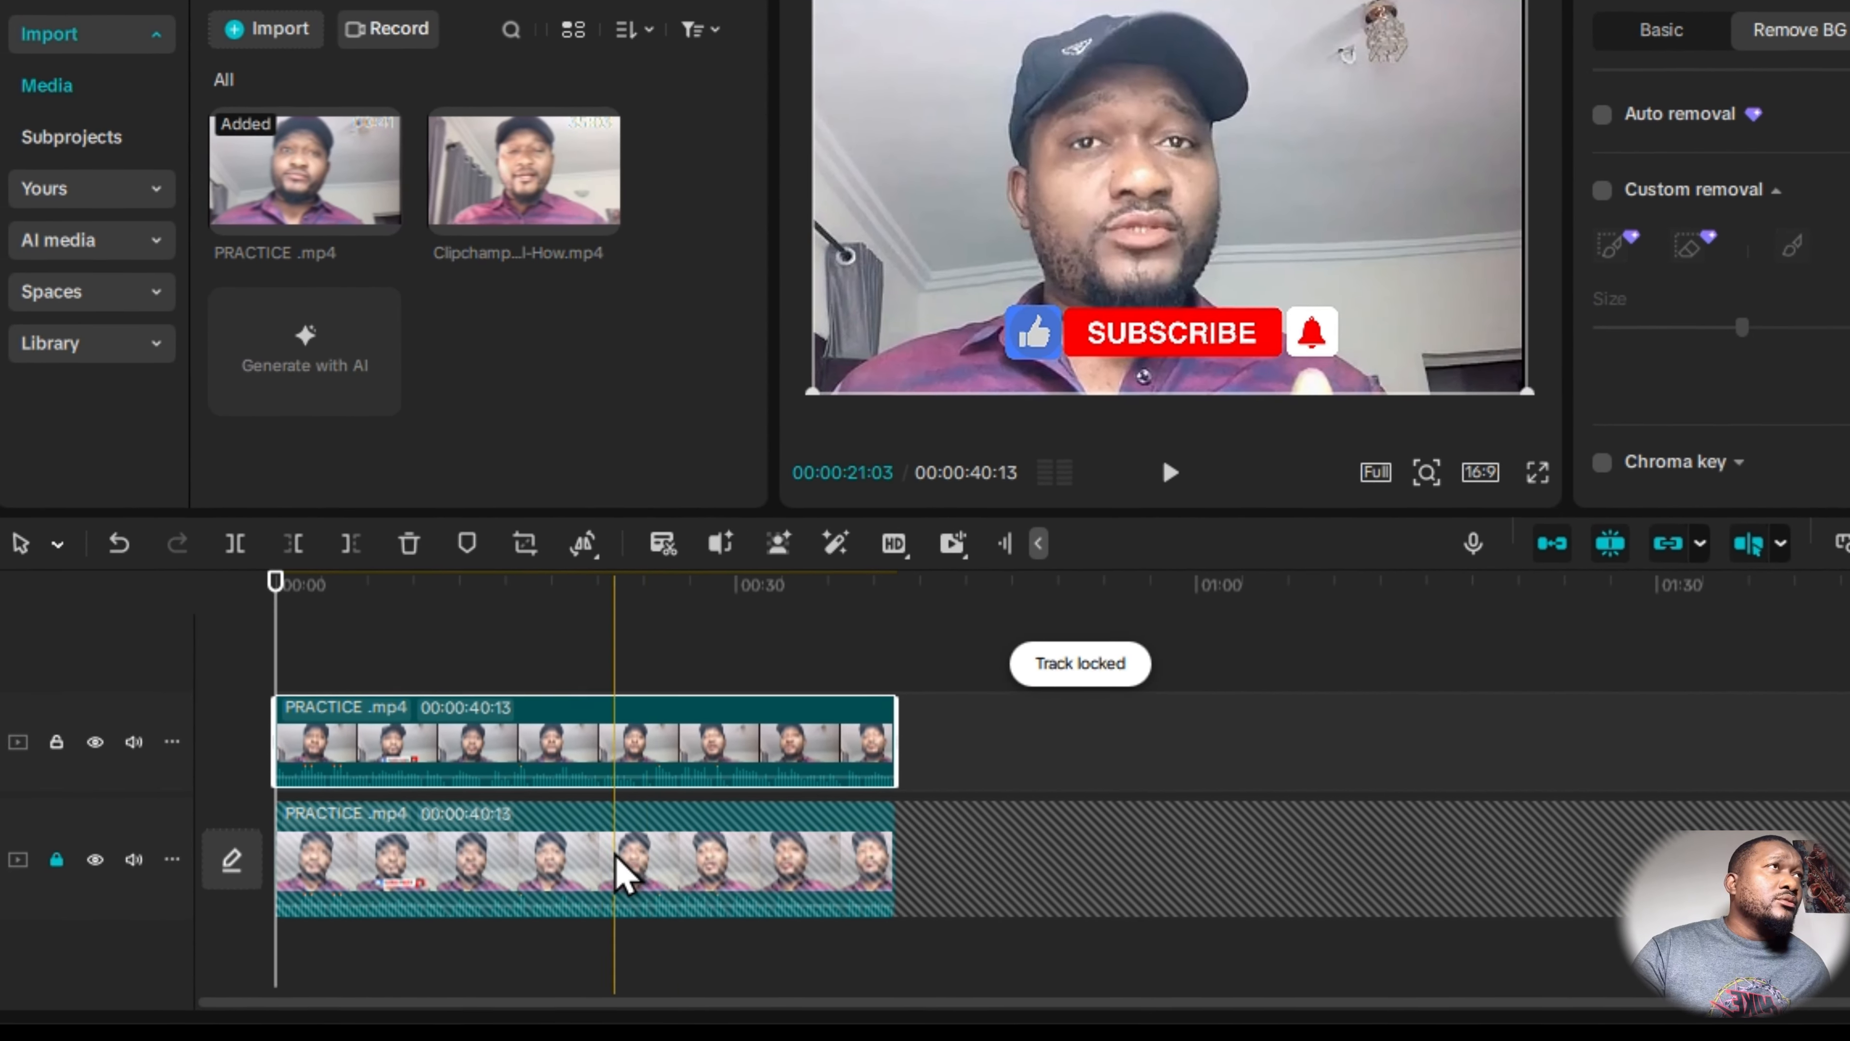
left_click(64, 849)
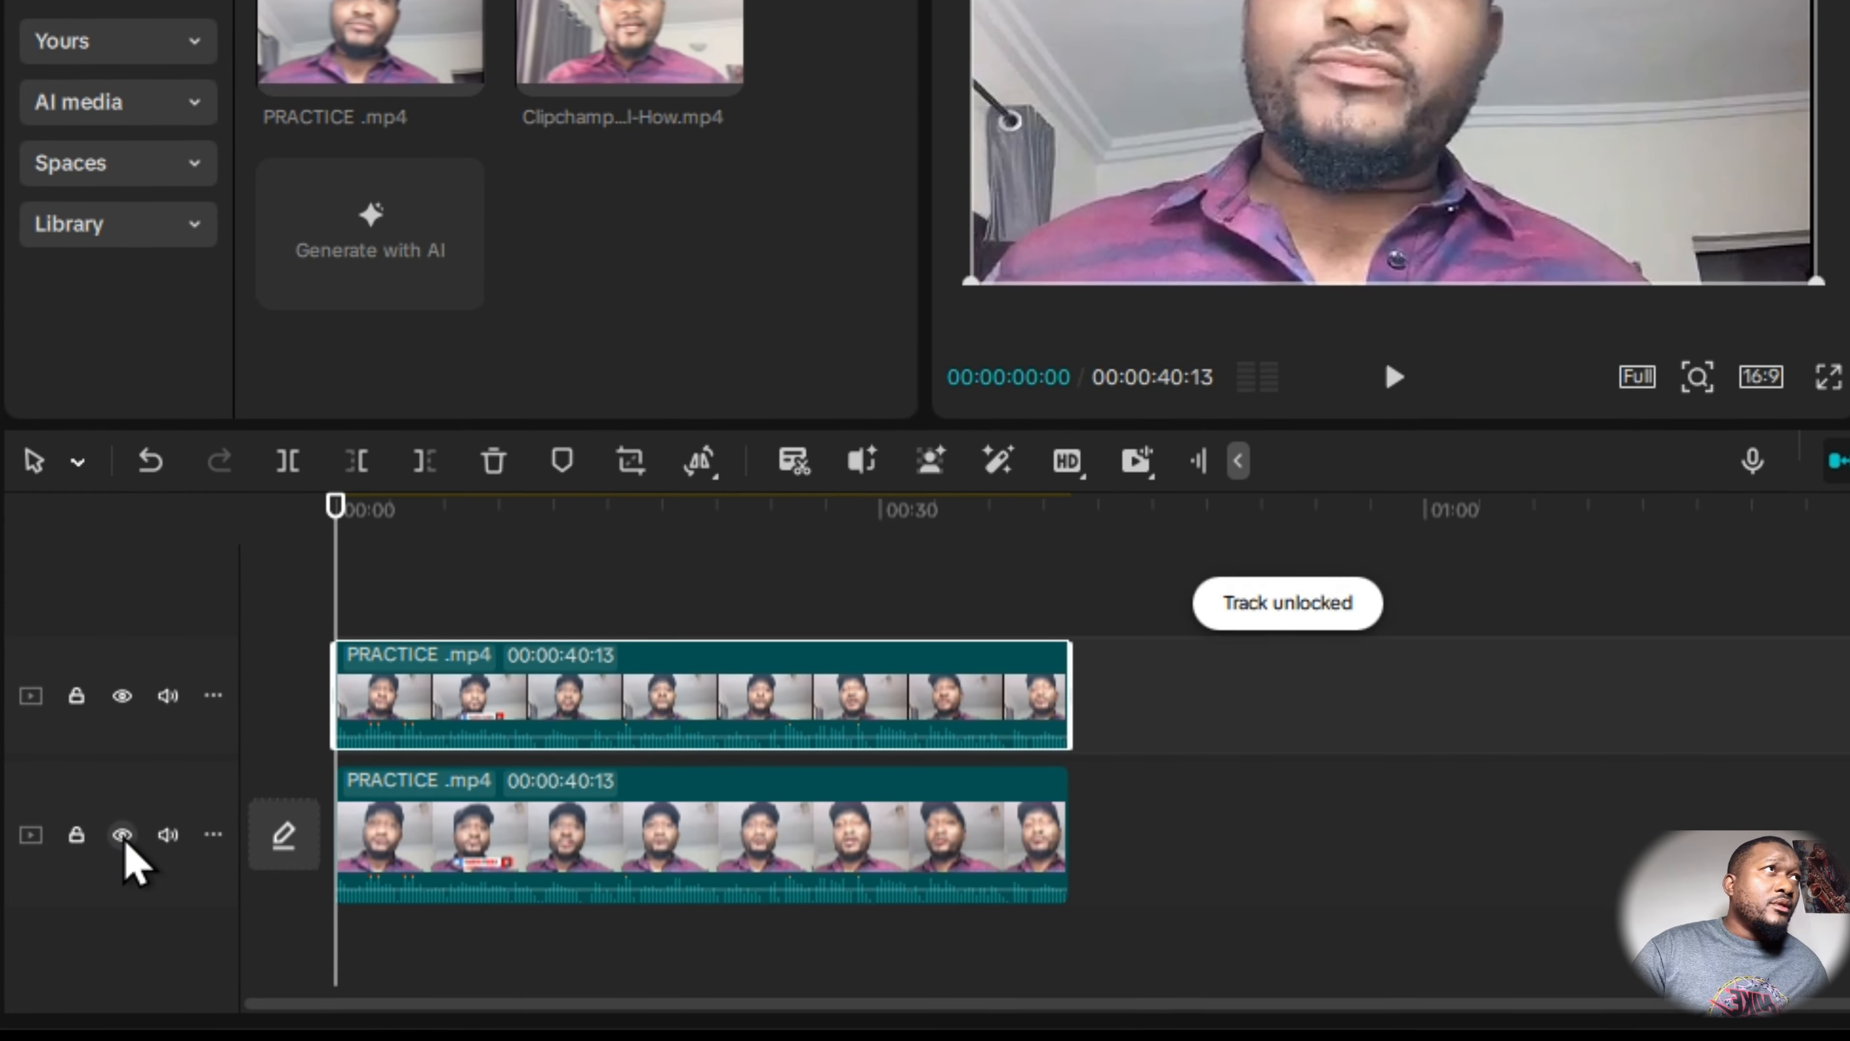
left_click(132, 825)
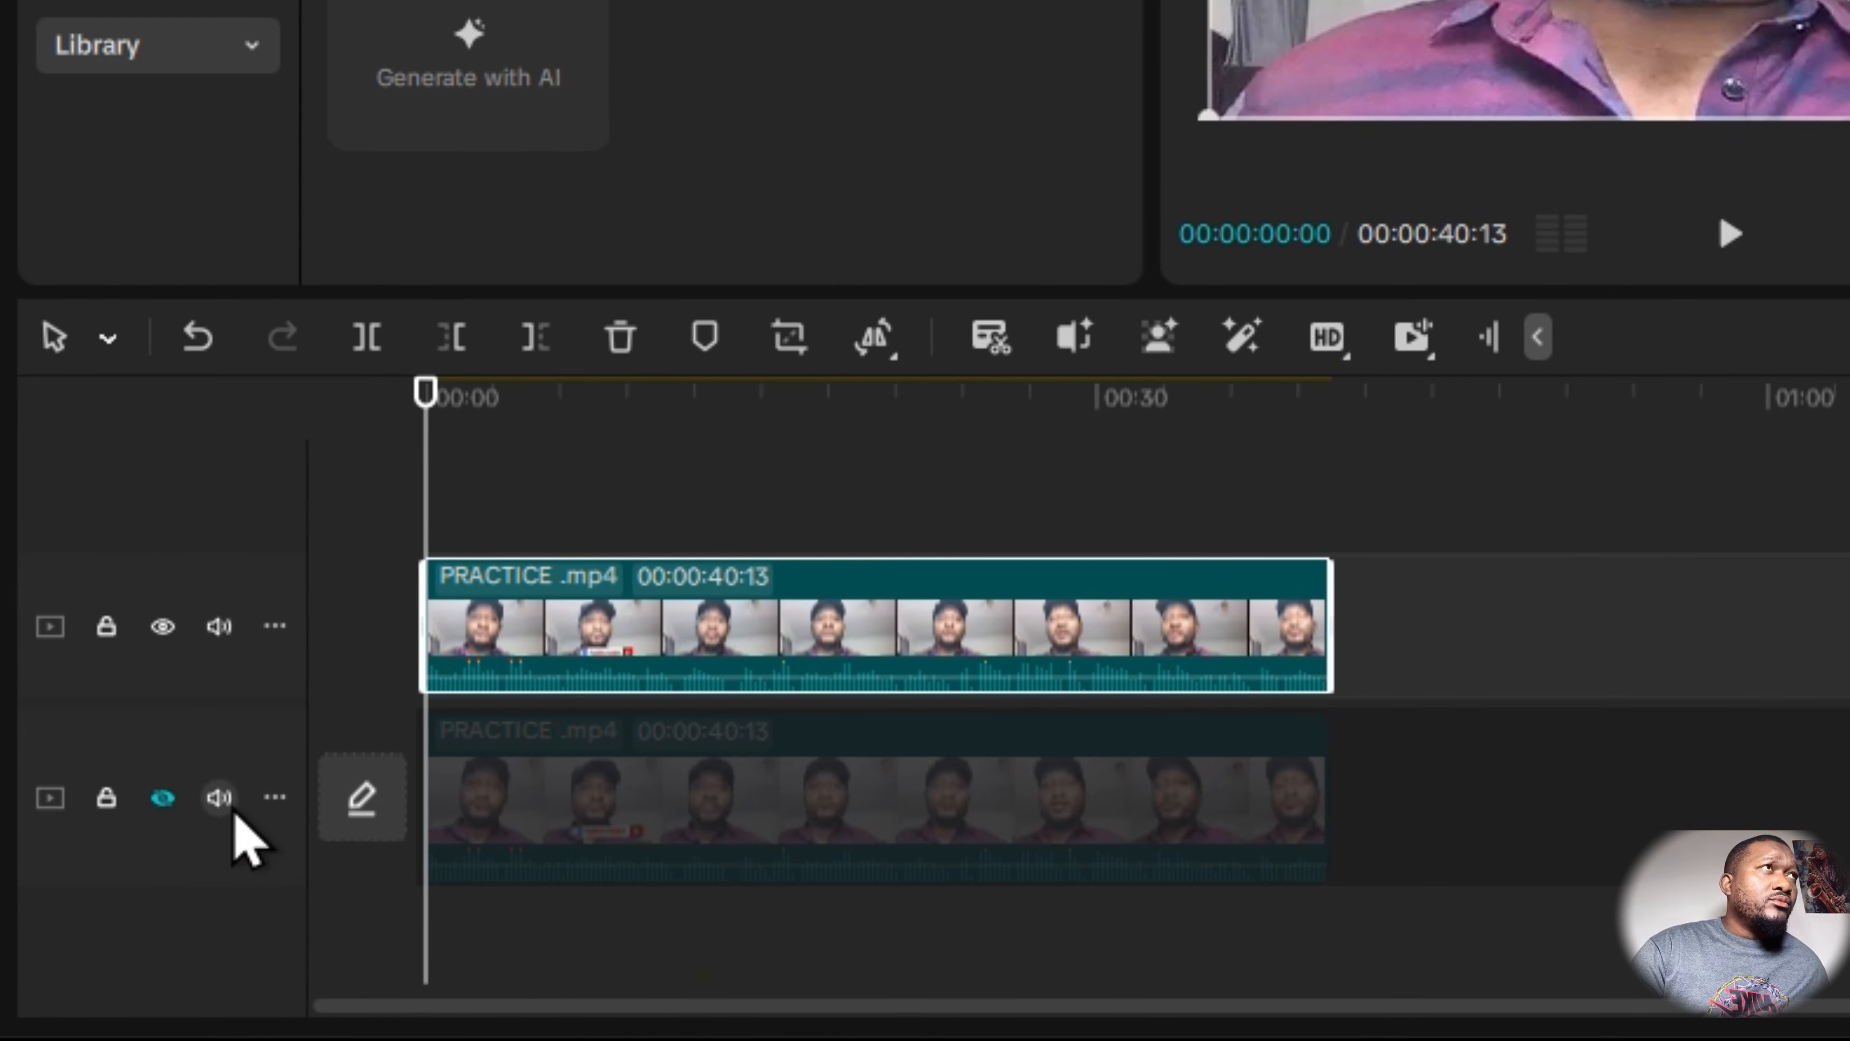
left_click(160, 801)
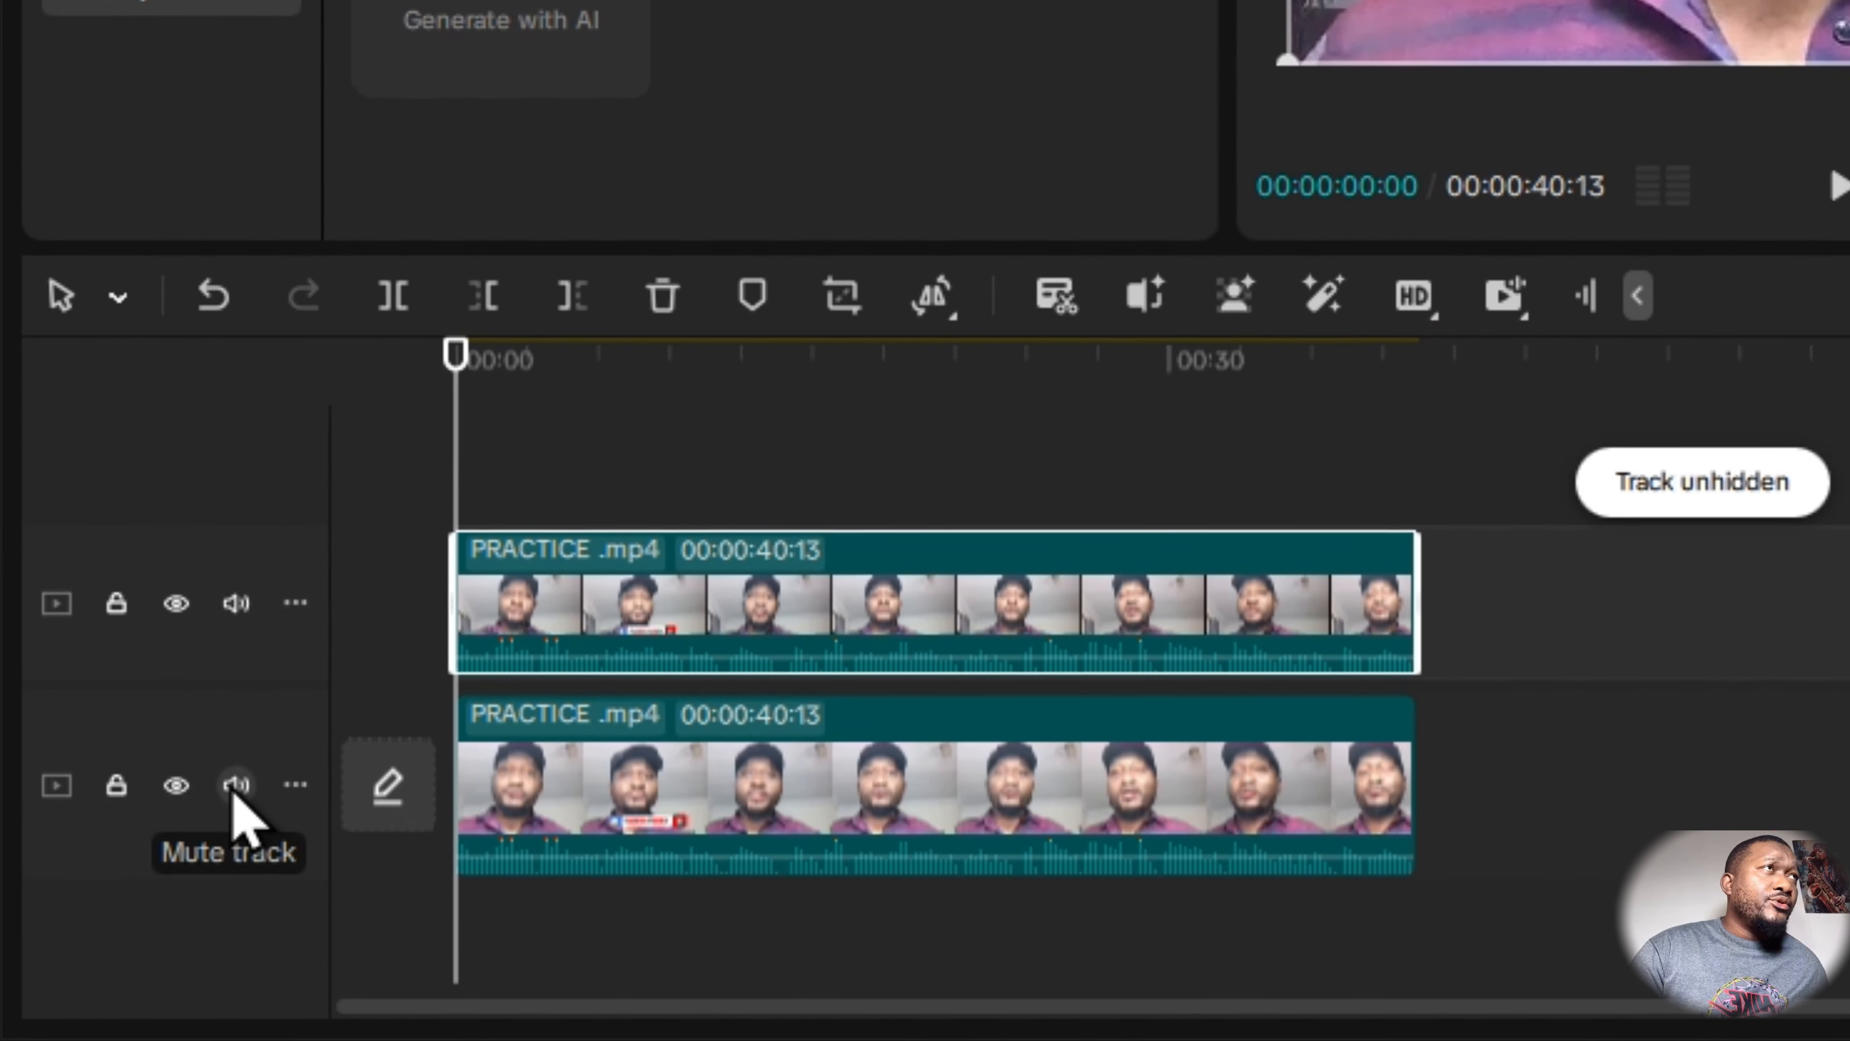
left_click(232, 787)
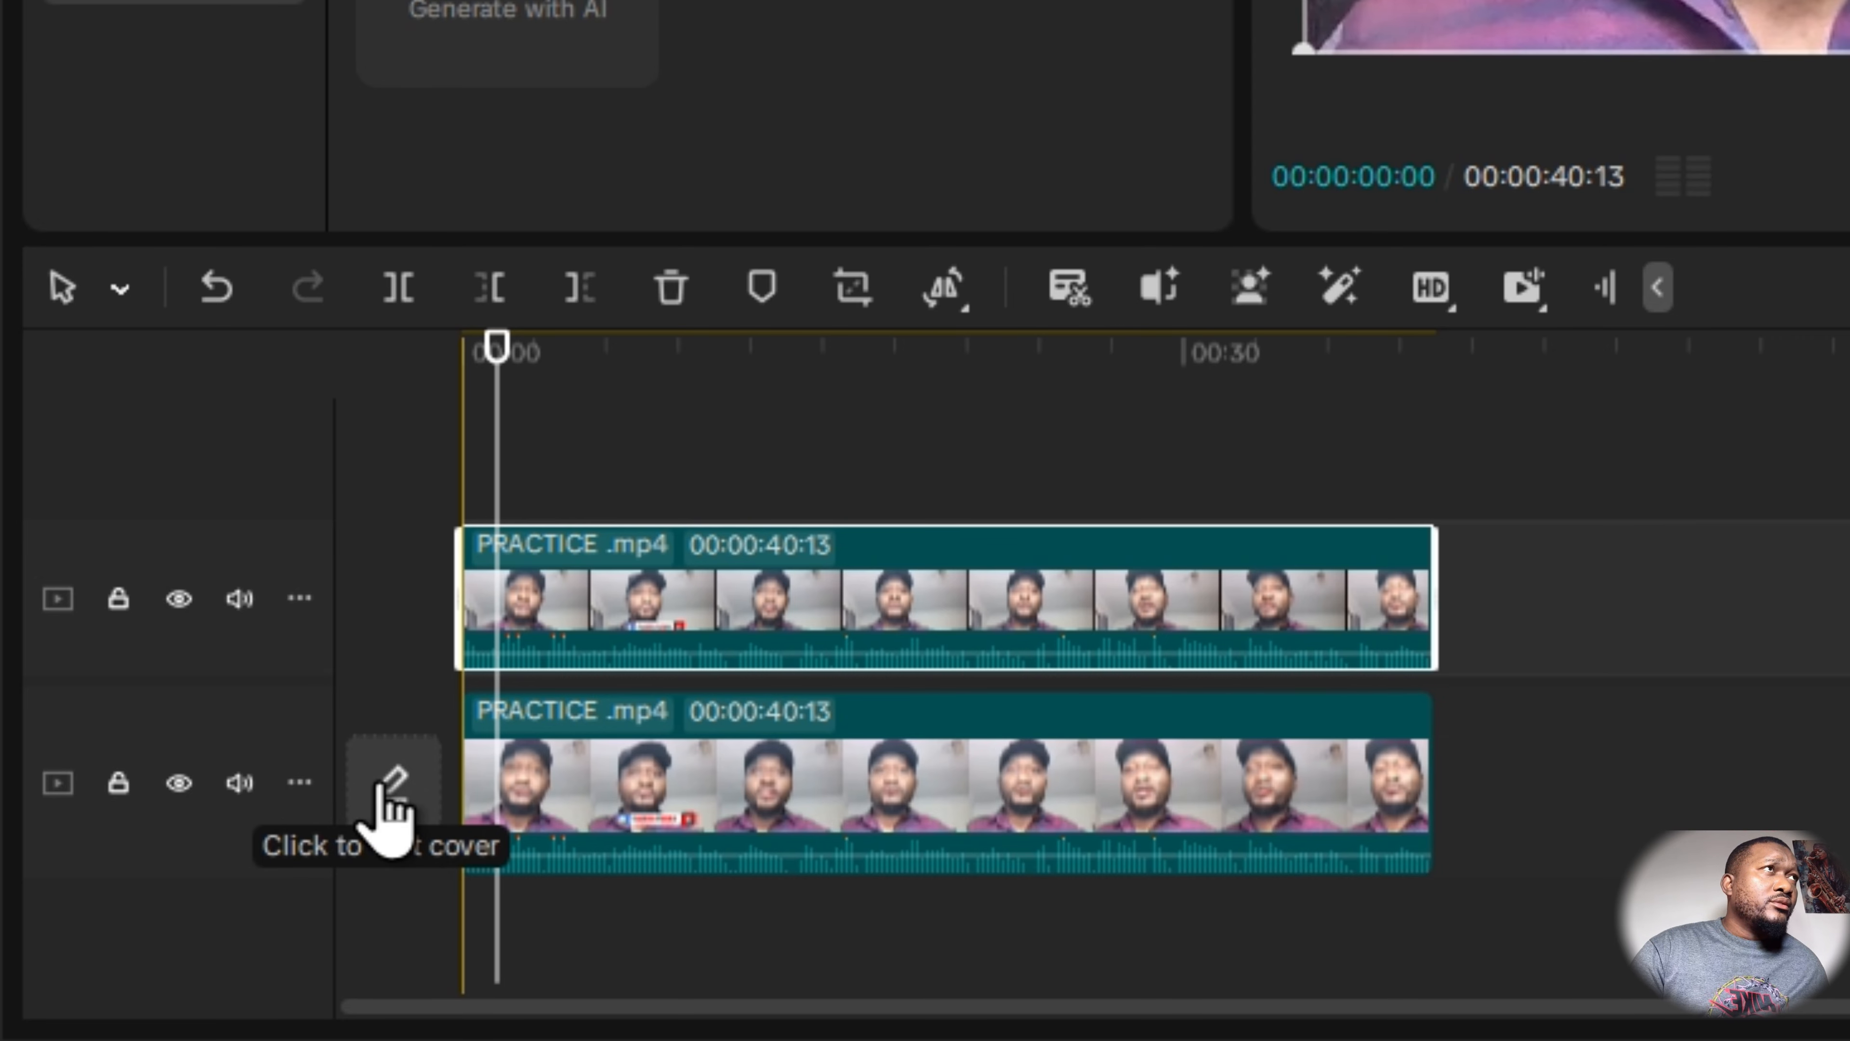
Choose an early video frame showing the SUBSCRIBED sticker as the project cover and open it for cover editing.
left_click(392, 787)
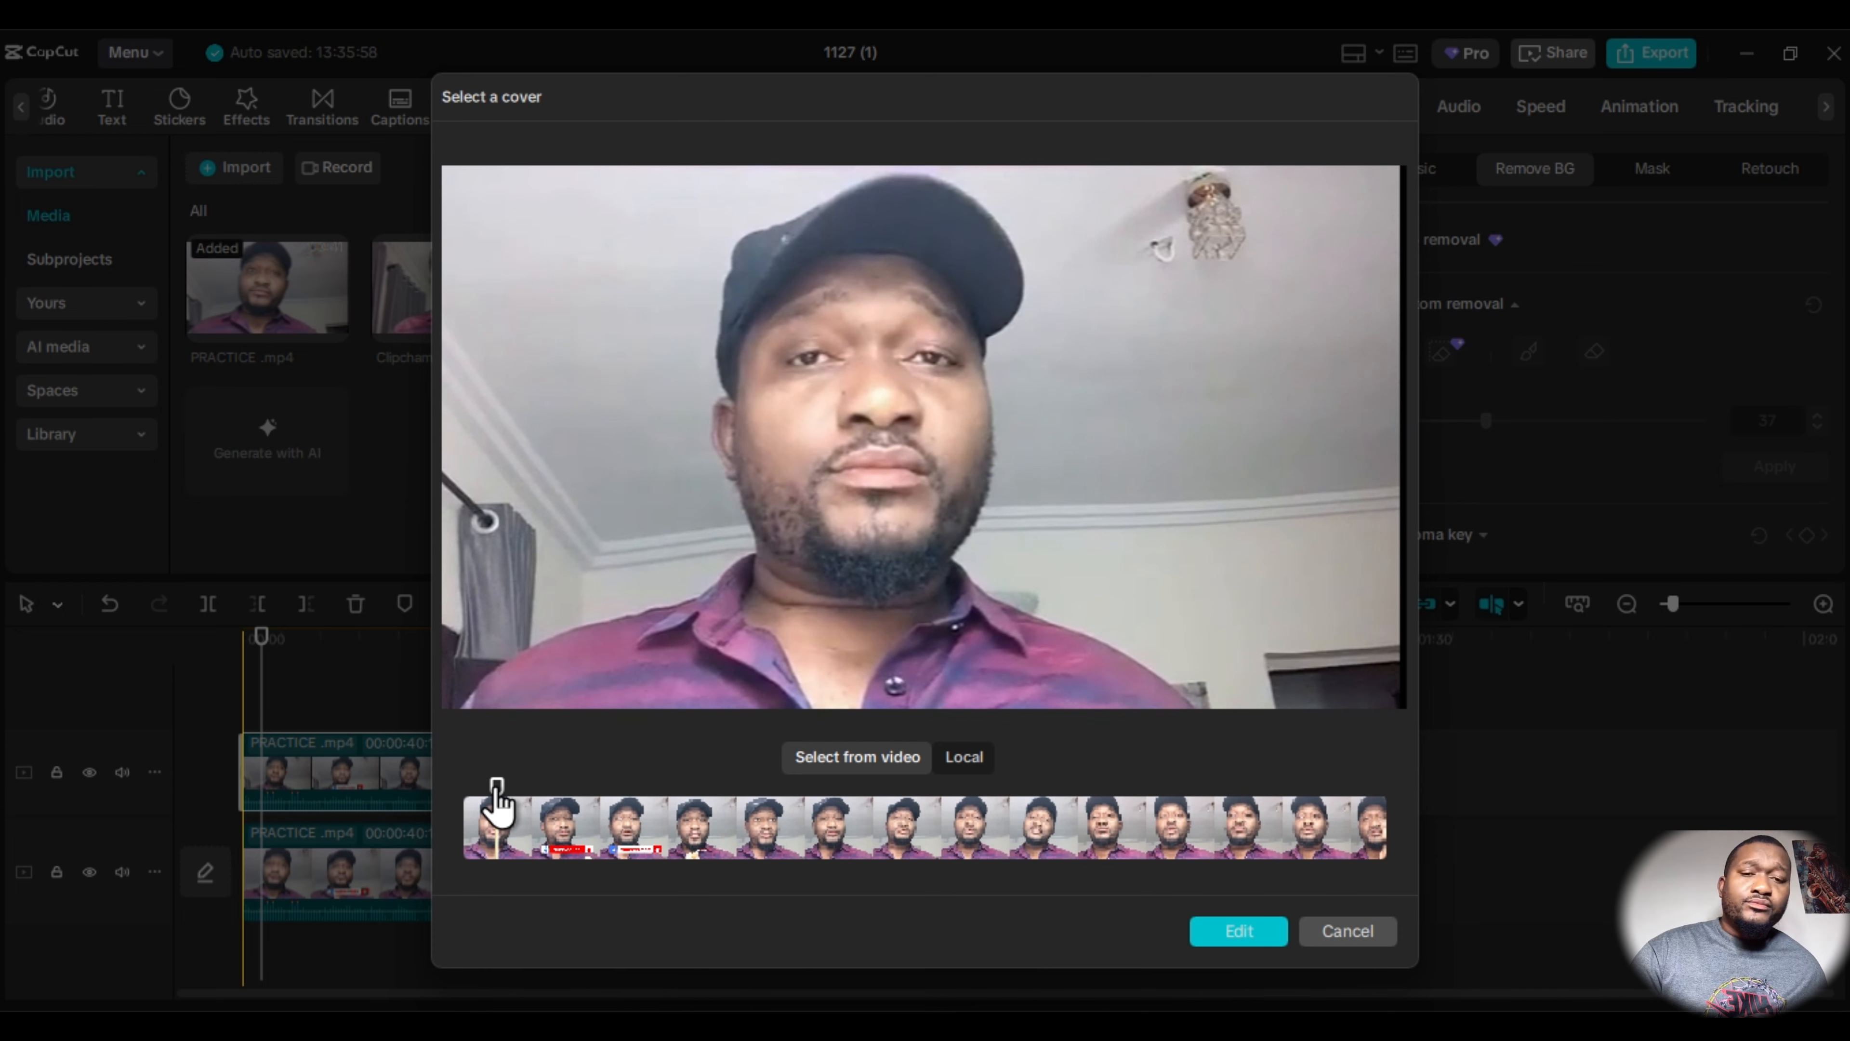
left_click_drag(497, 800, 632, 802)
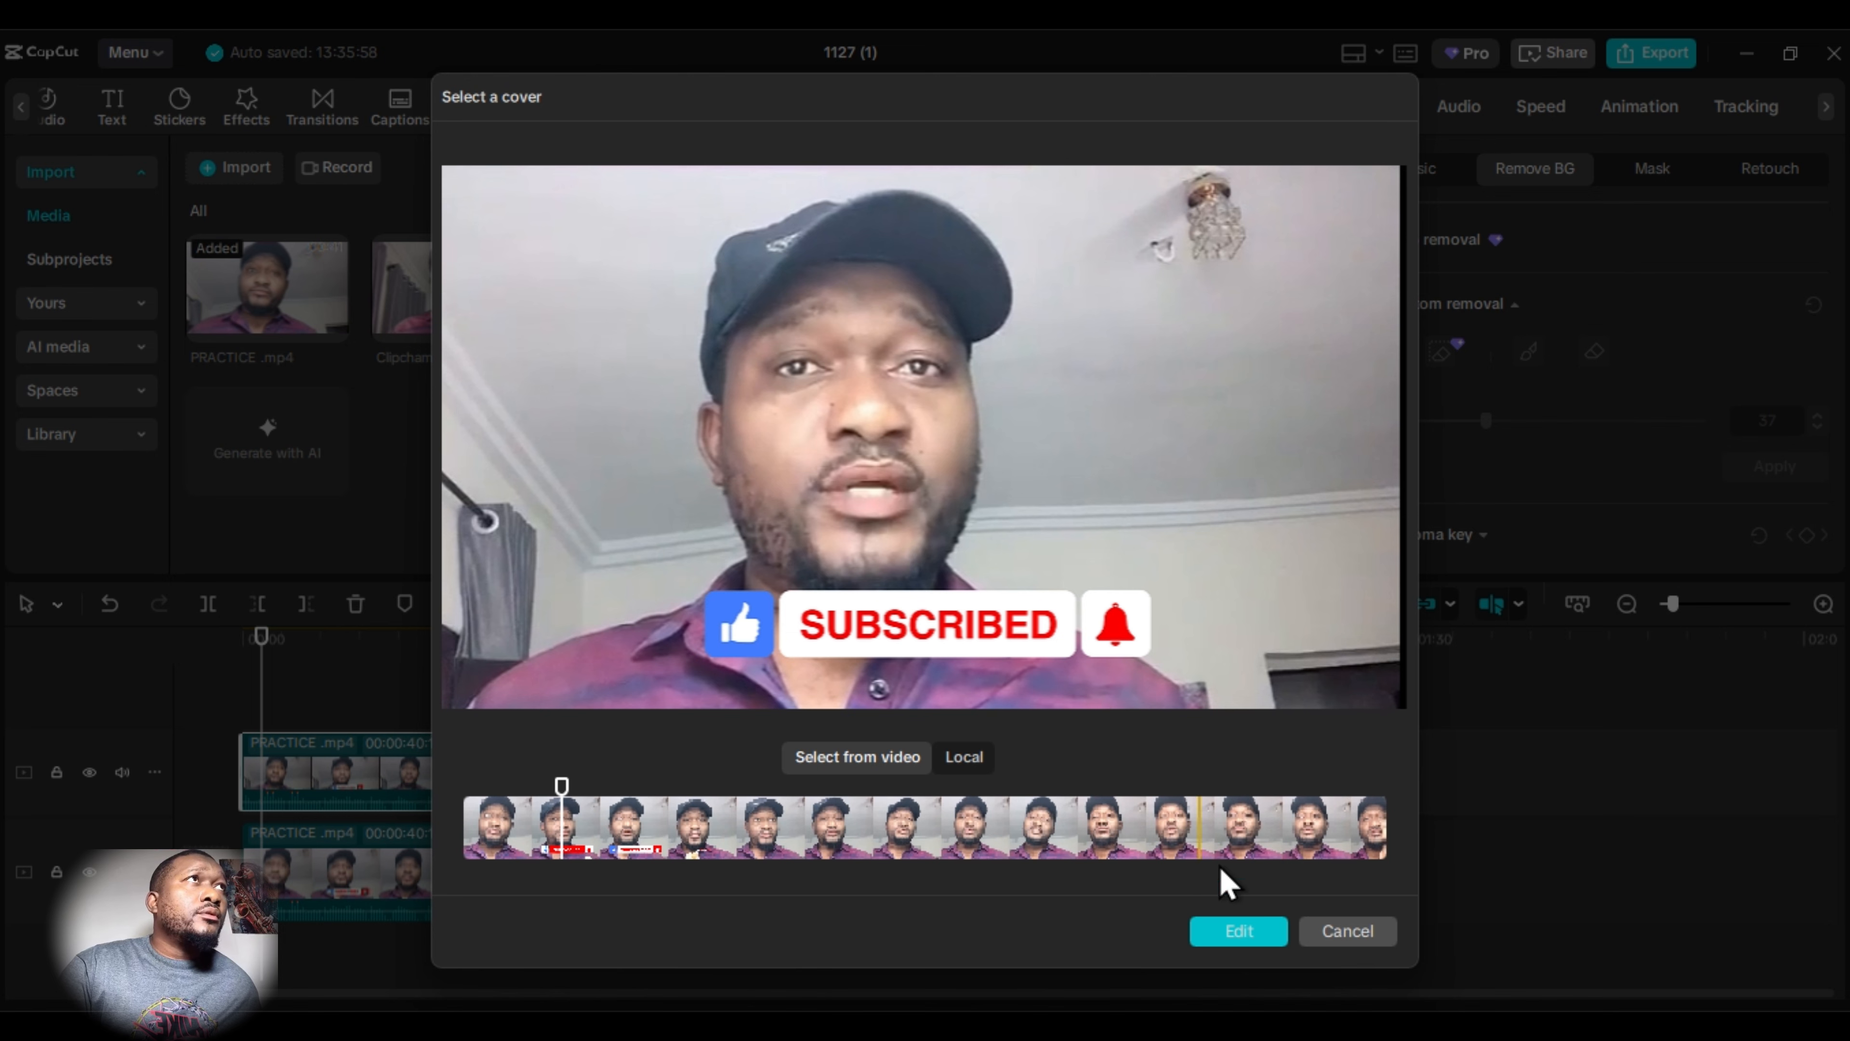
left_click(1272, 931)
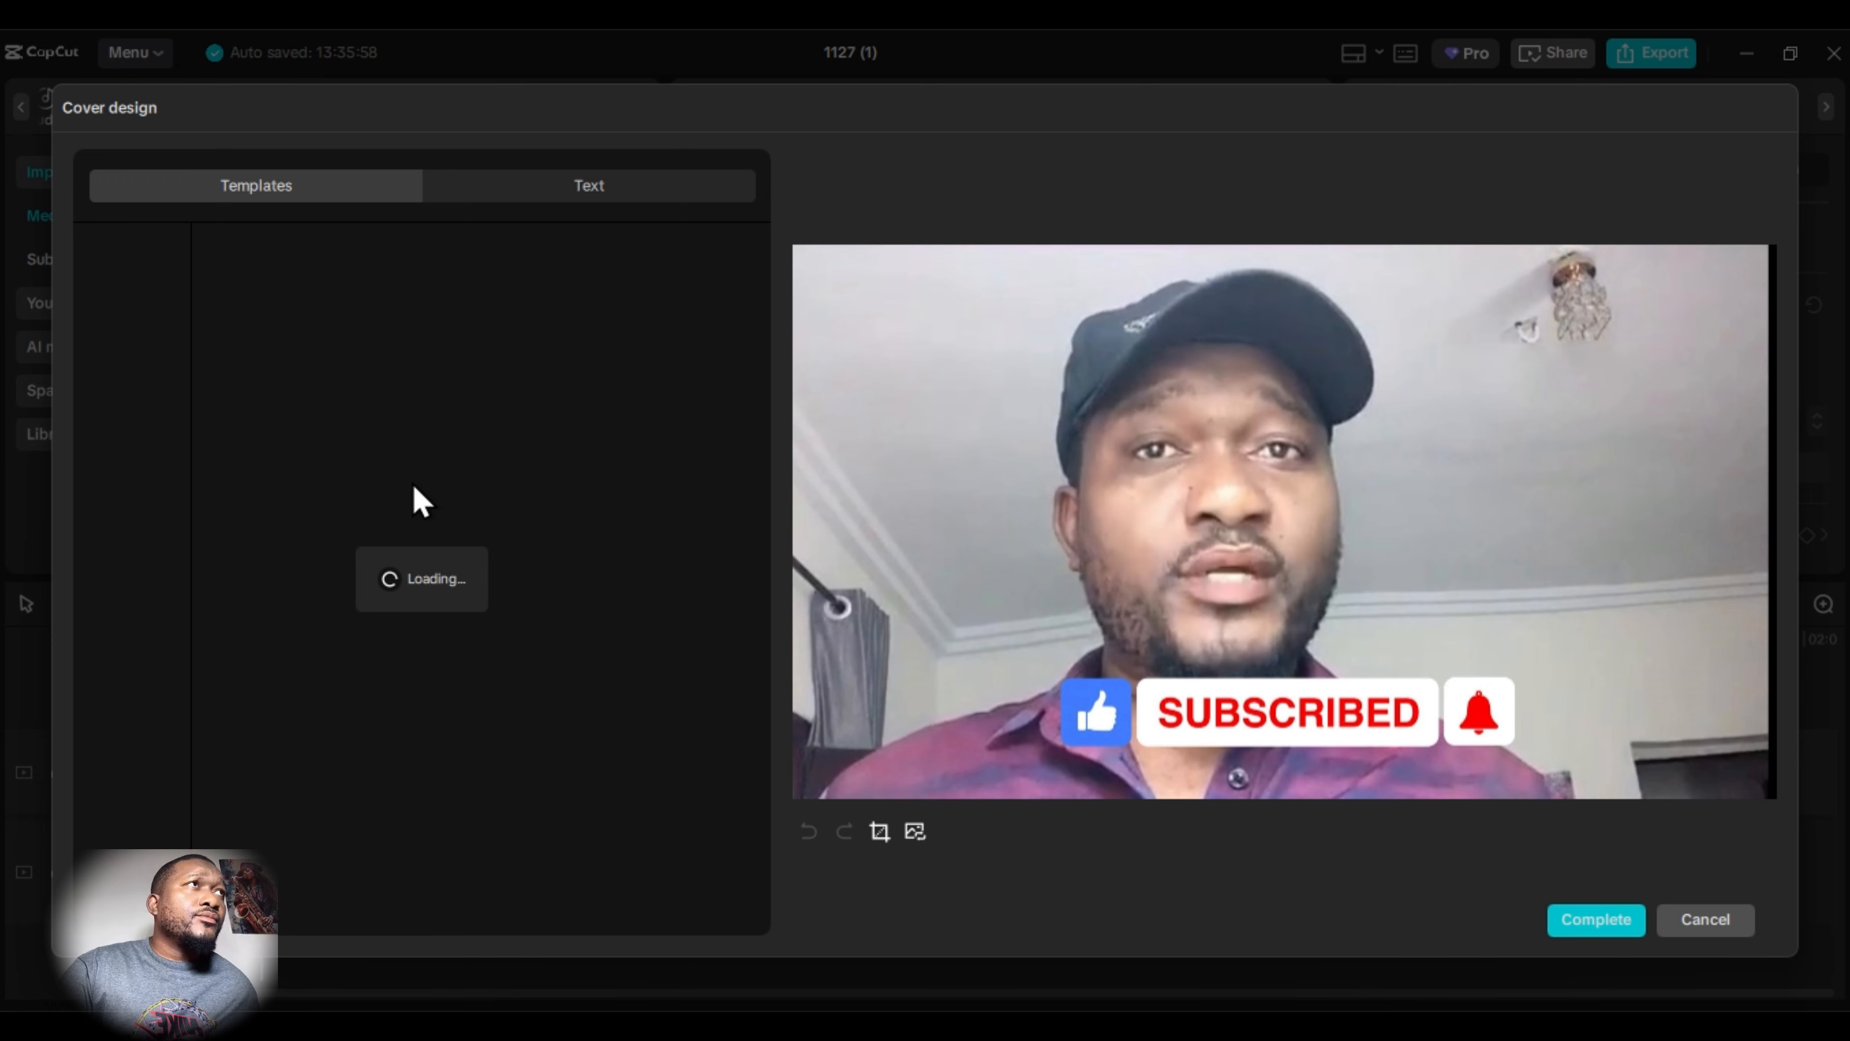
Add a default text to the cover design and replace its wording with text starting "MY".
left_click(628, 188)
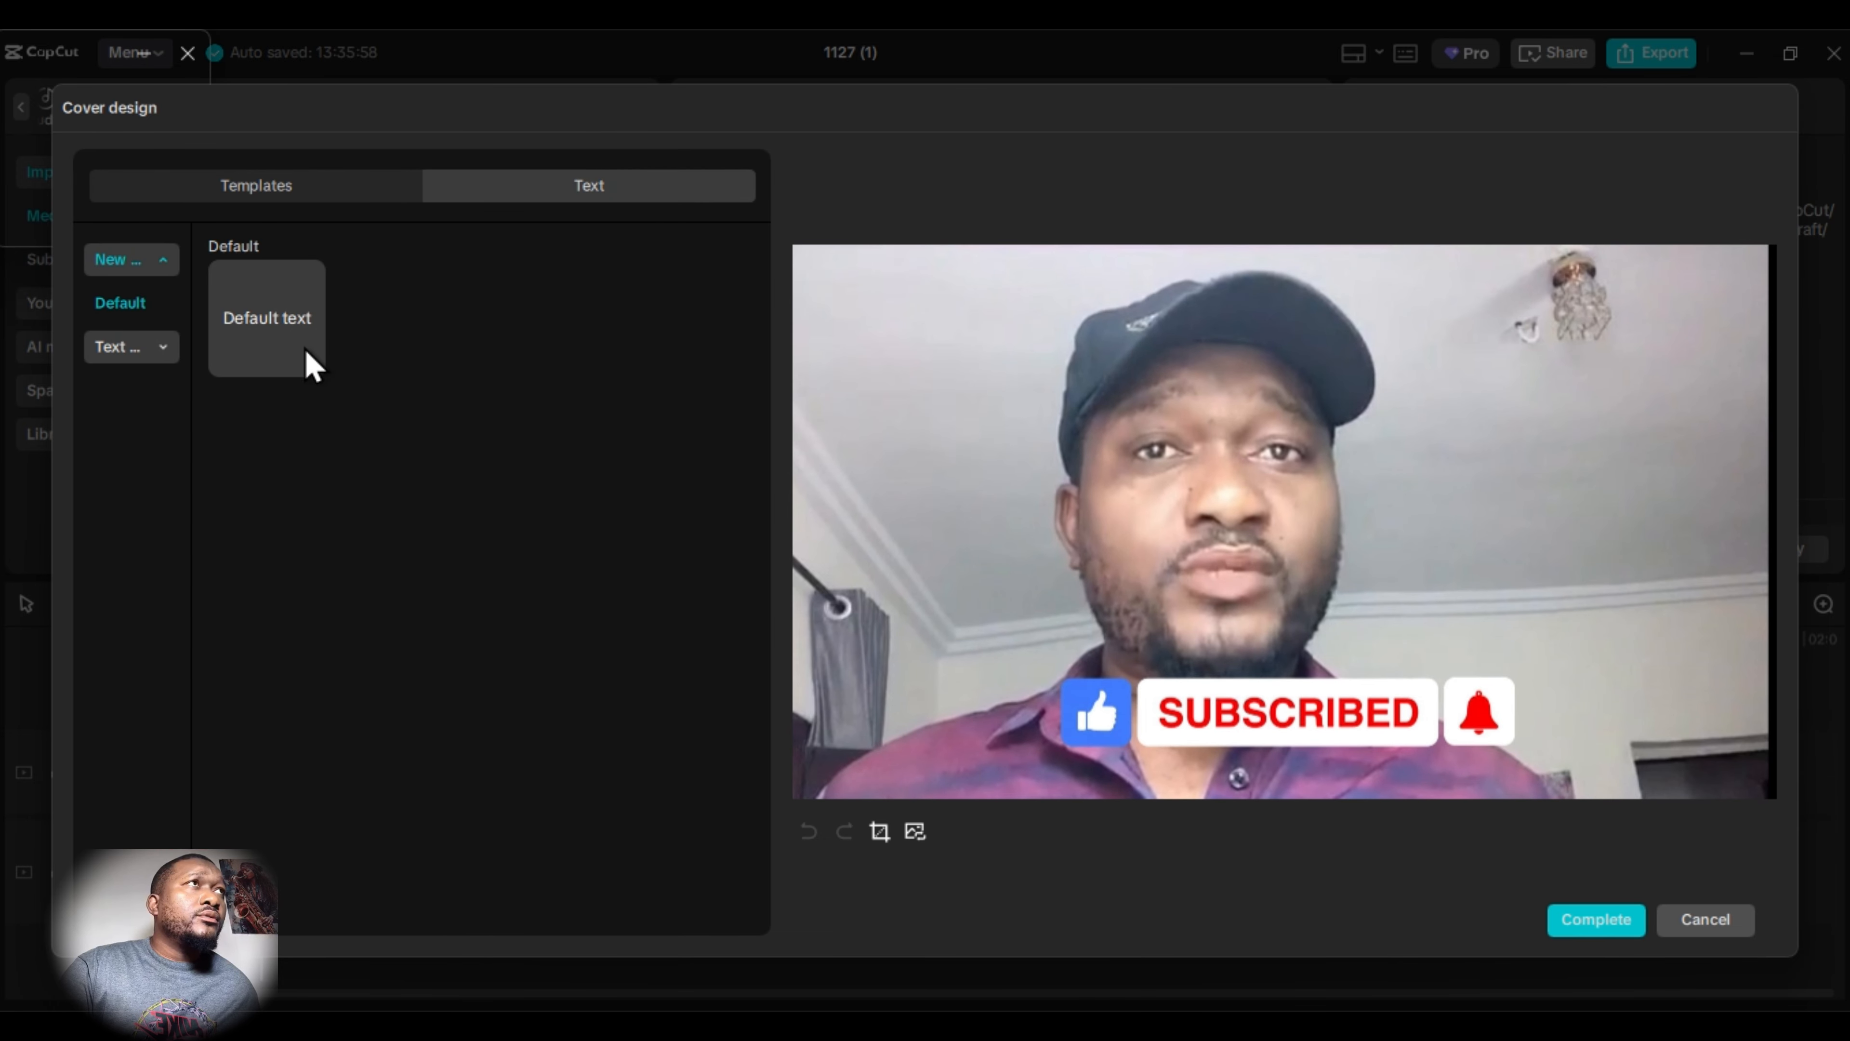
left_click(286, 355)
double_click(1530, 543)
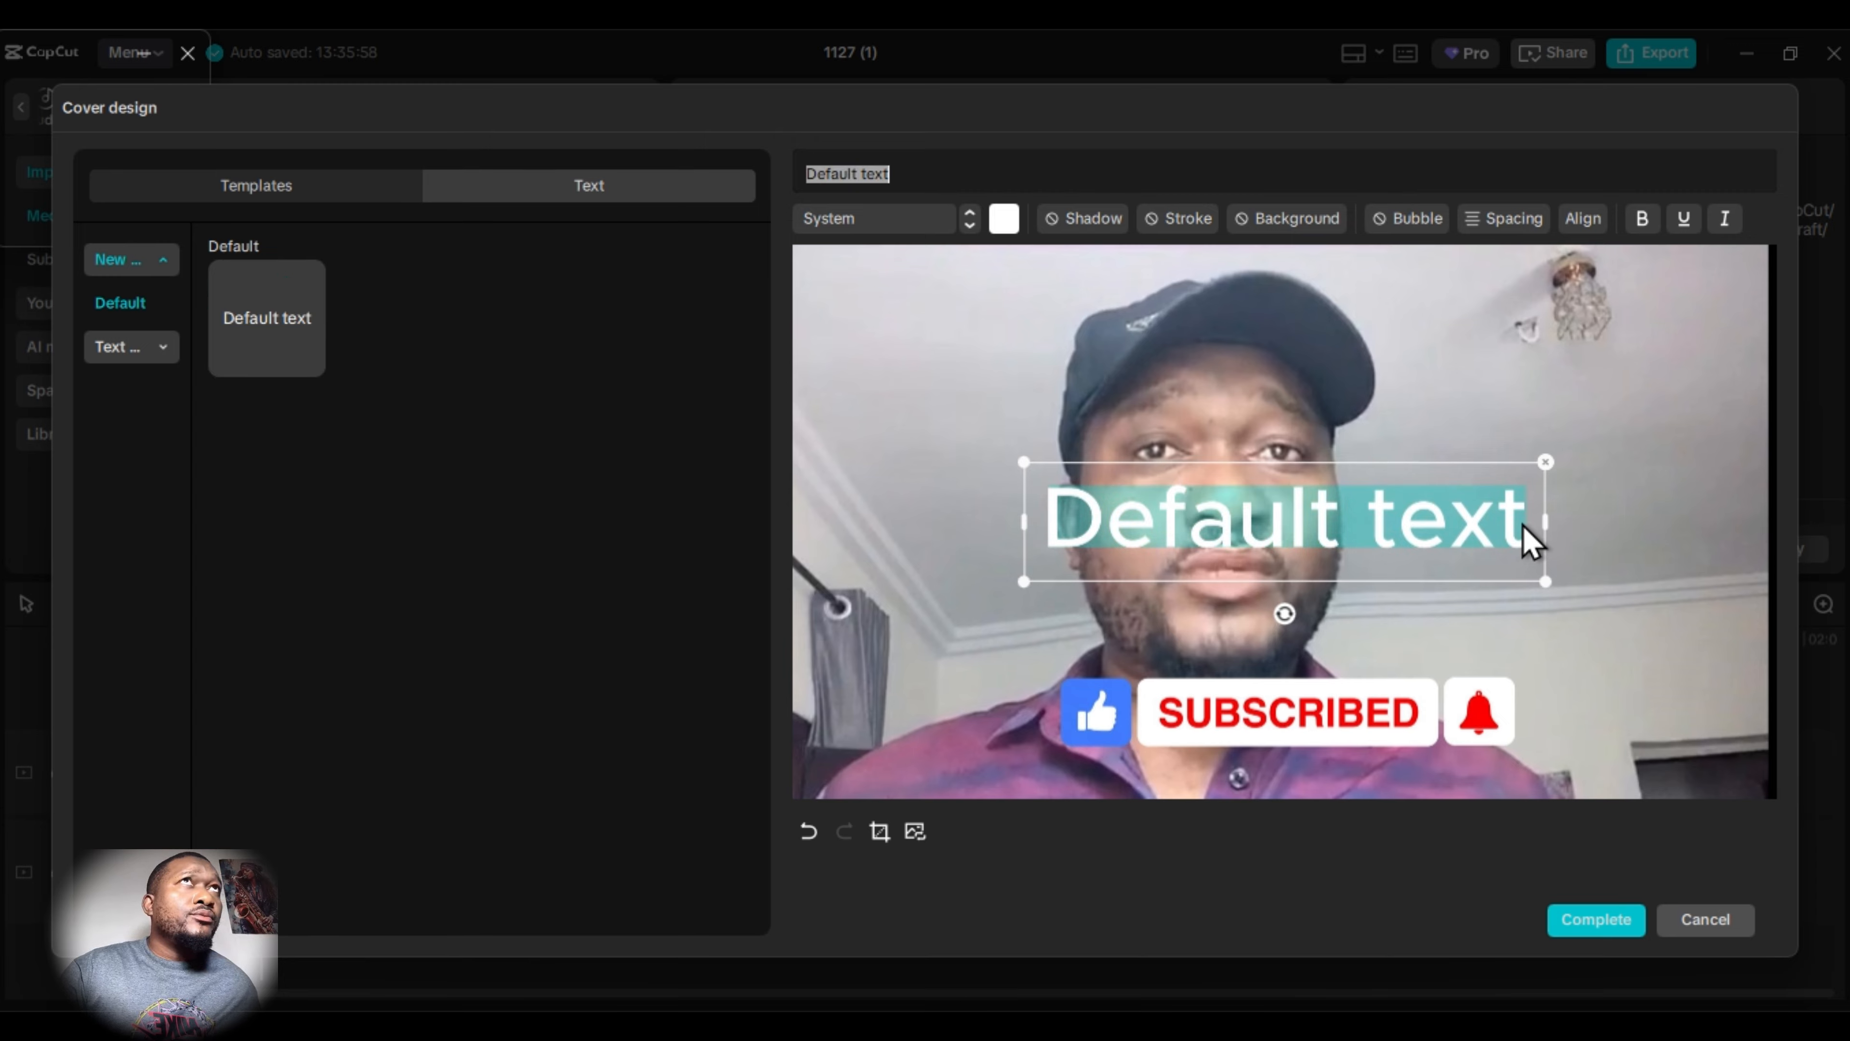
key("BackSpace")
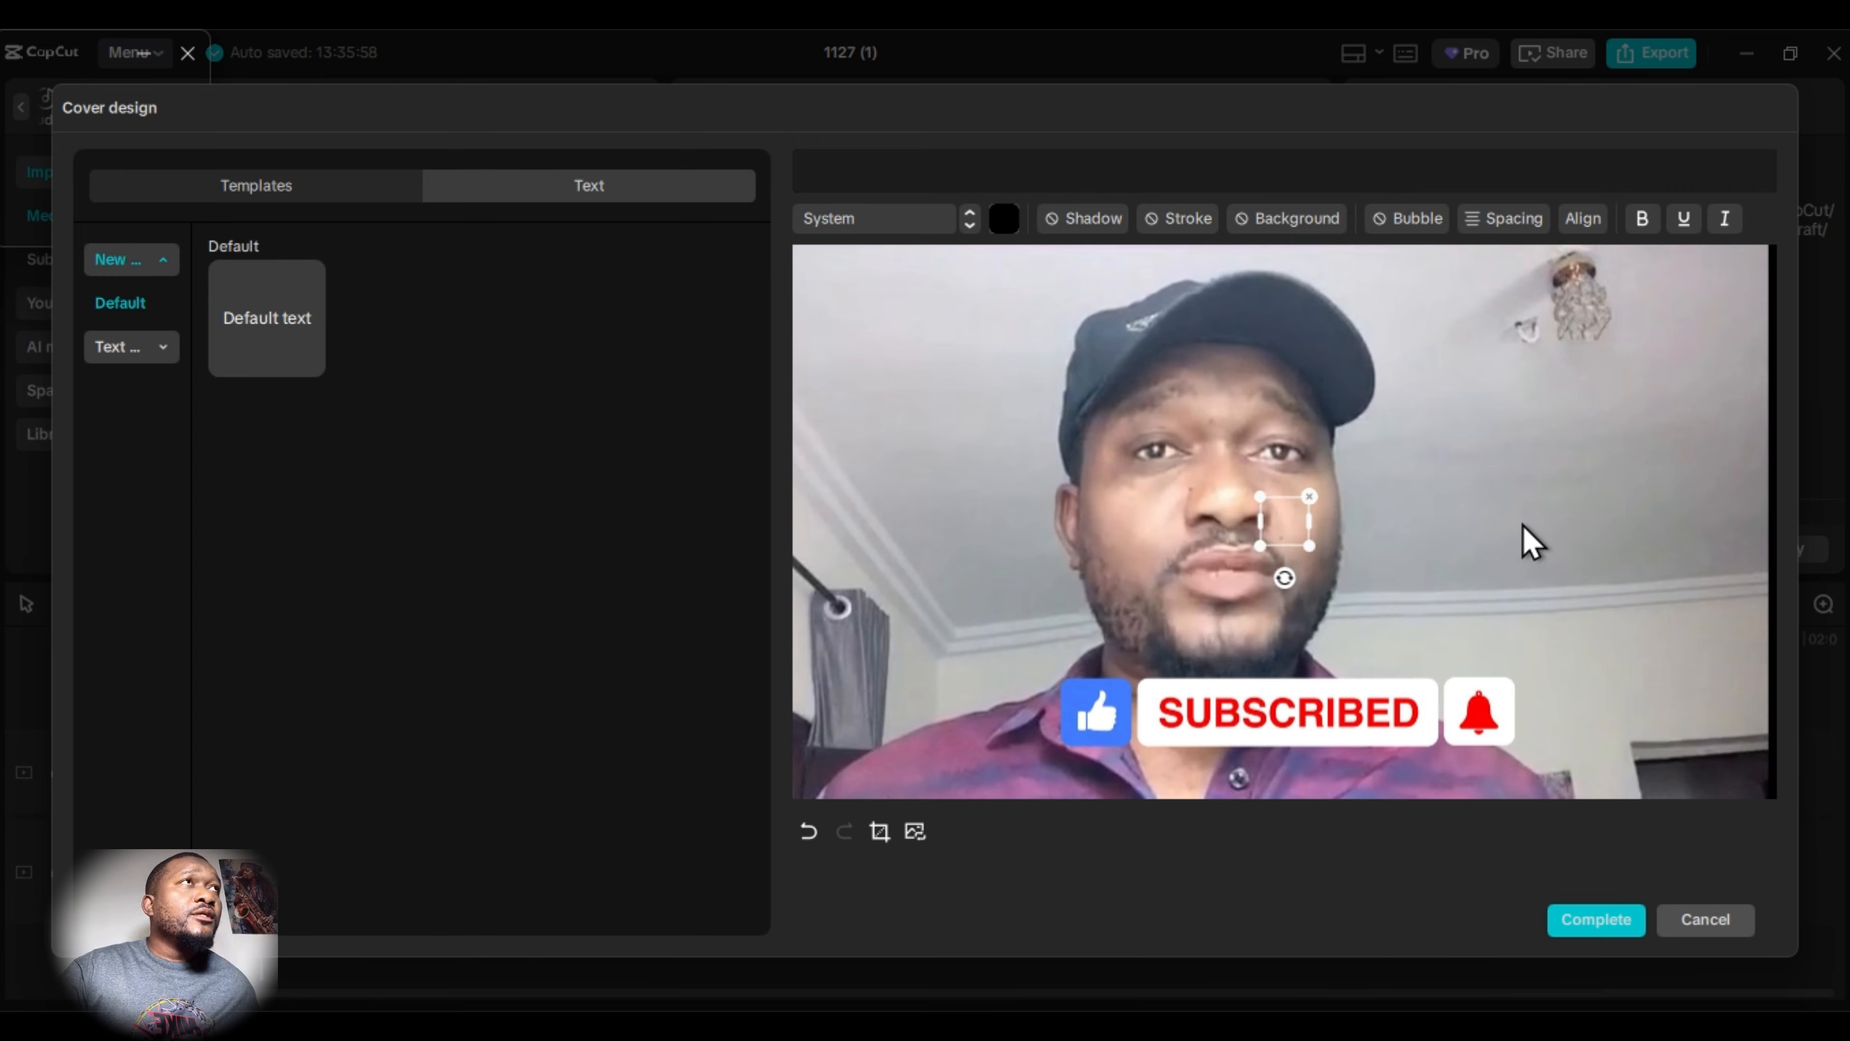
type("MY")
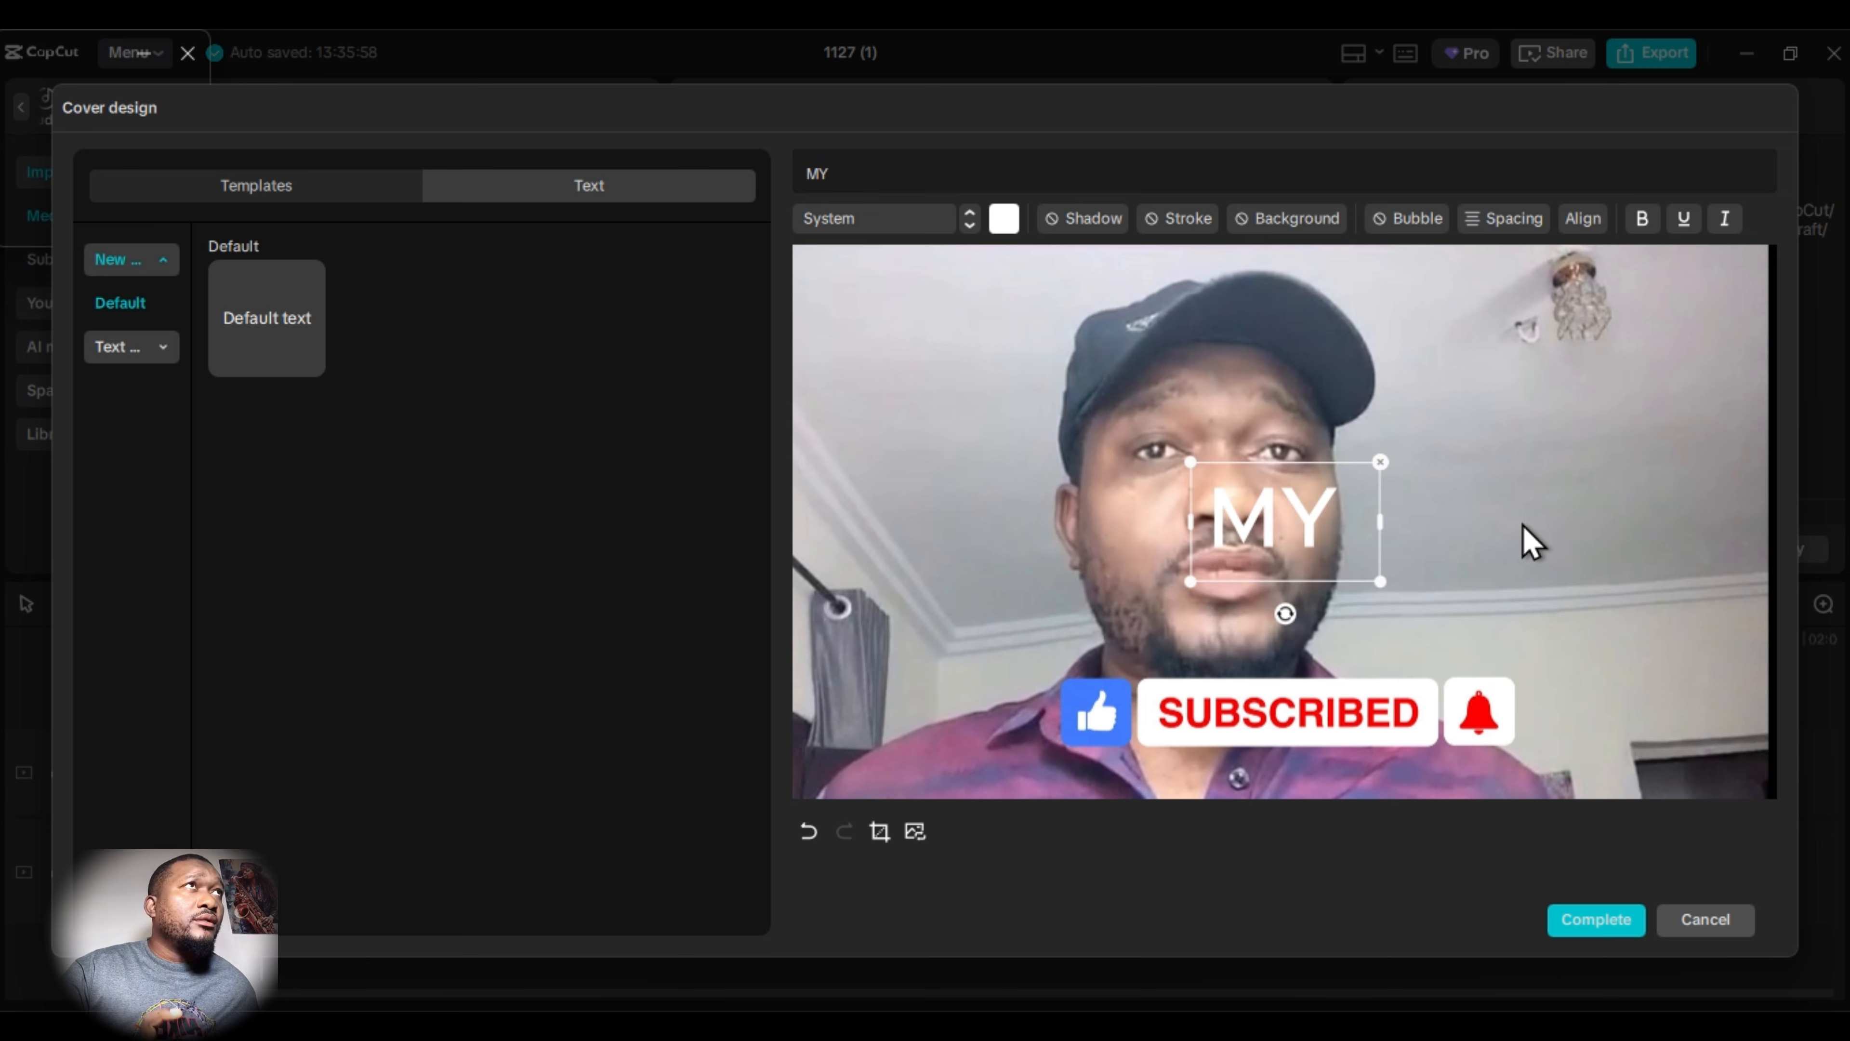